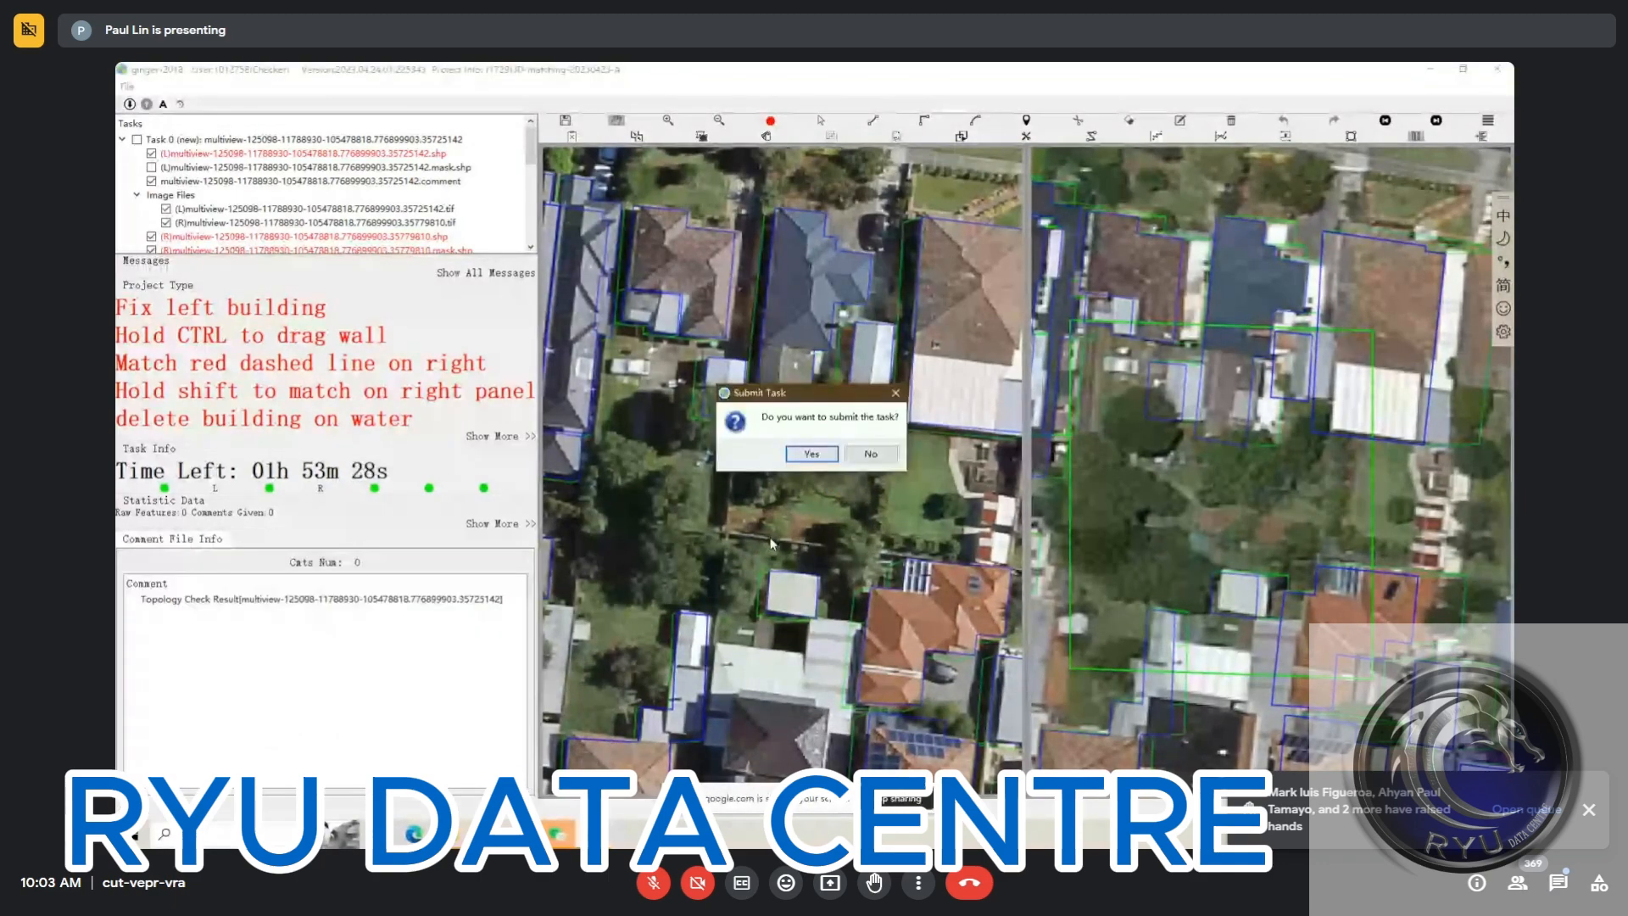
Submit the finished task and switch to the ginger-2018 window that already has the next 3D-matching task loaded
{"action": "left_click", "coordinate": [811, 456]}
{"action": "mouse_move", "coordinate": [594, 834]}
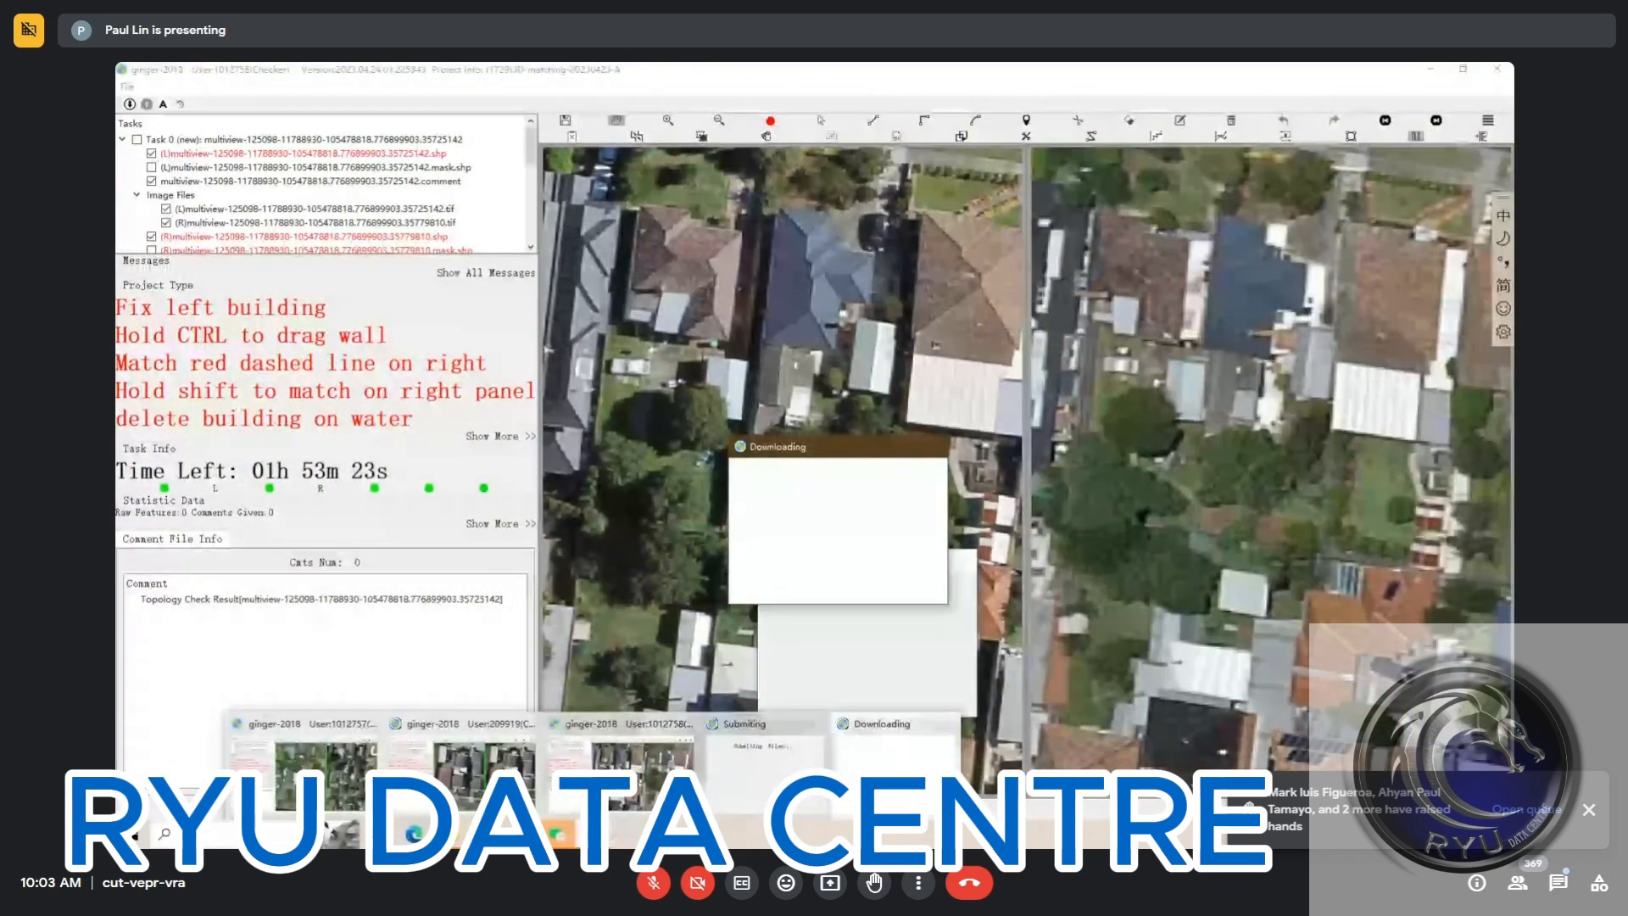
{"action": "left_click", "coordinate": [667, 729]}
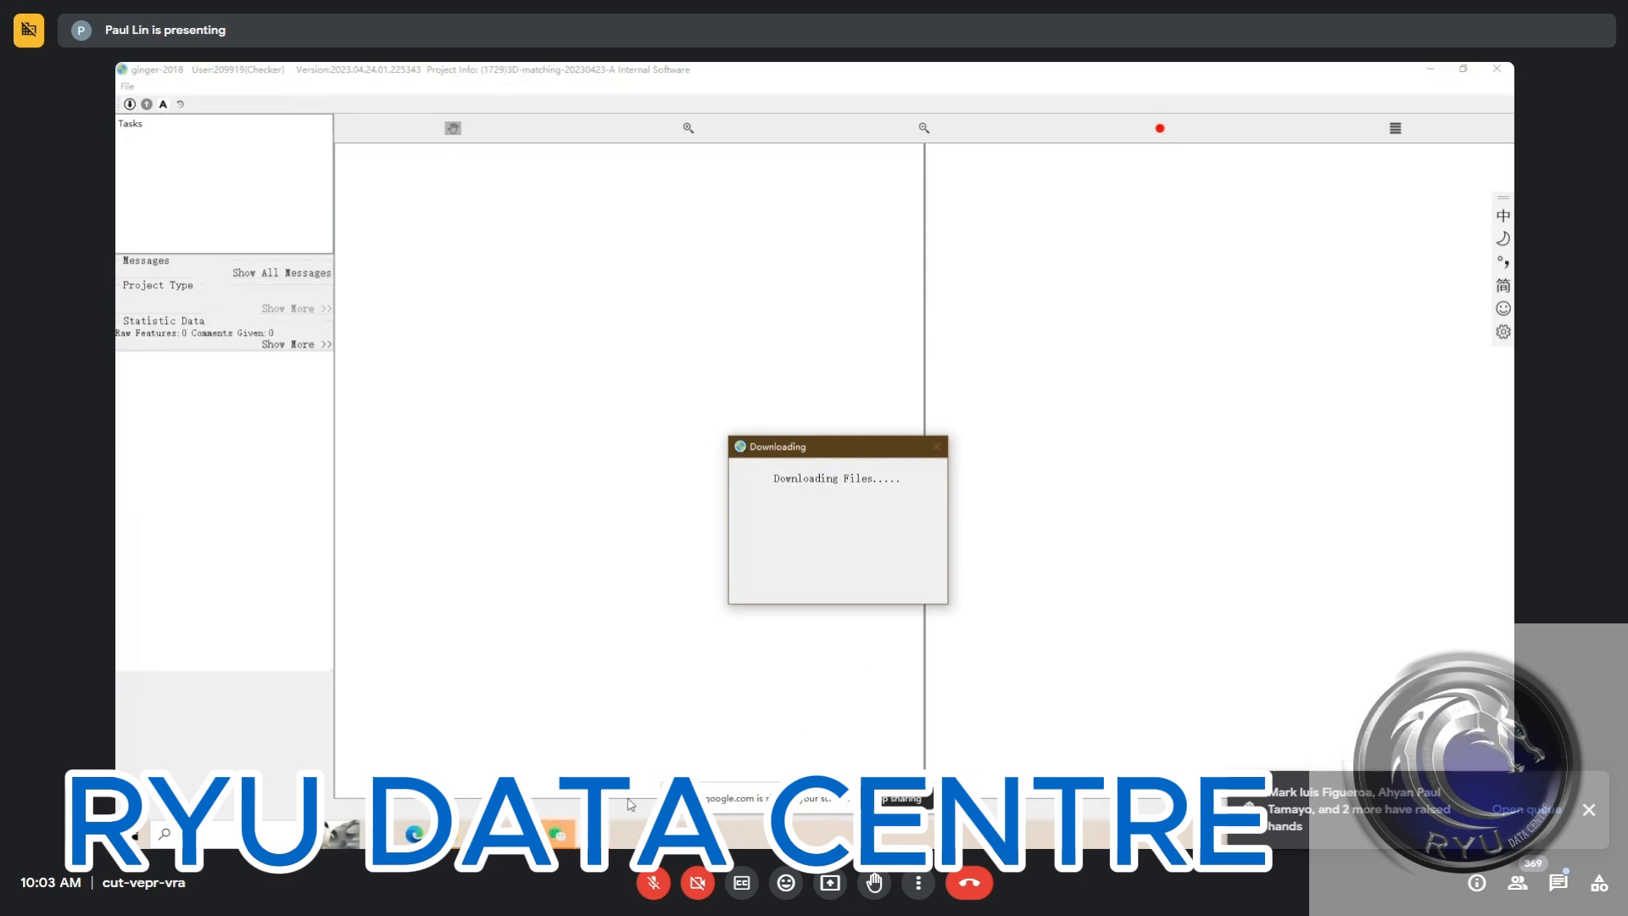
{"action": "left_click", "coordinate": [597, 835]}
{"action": "left_click", "coordinate": [642, 787]}
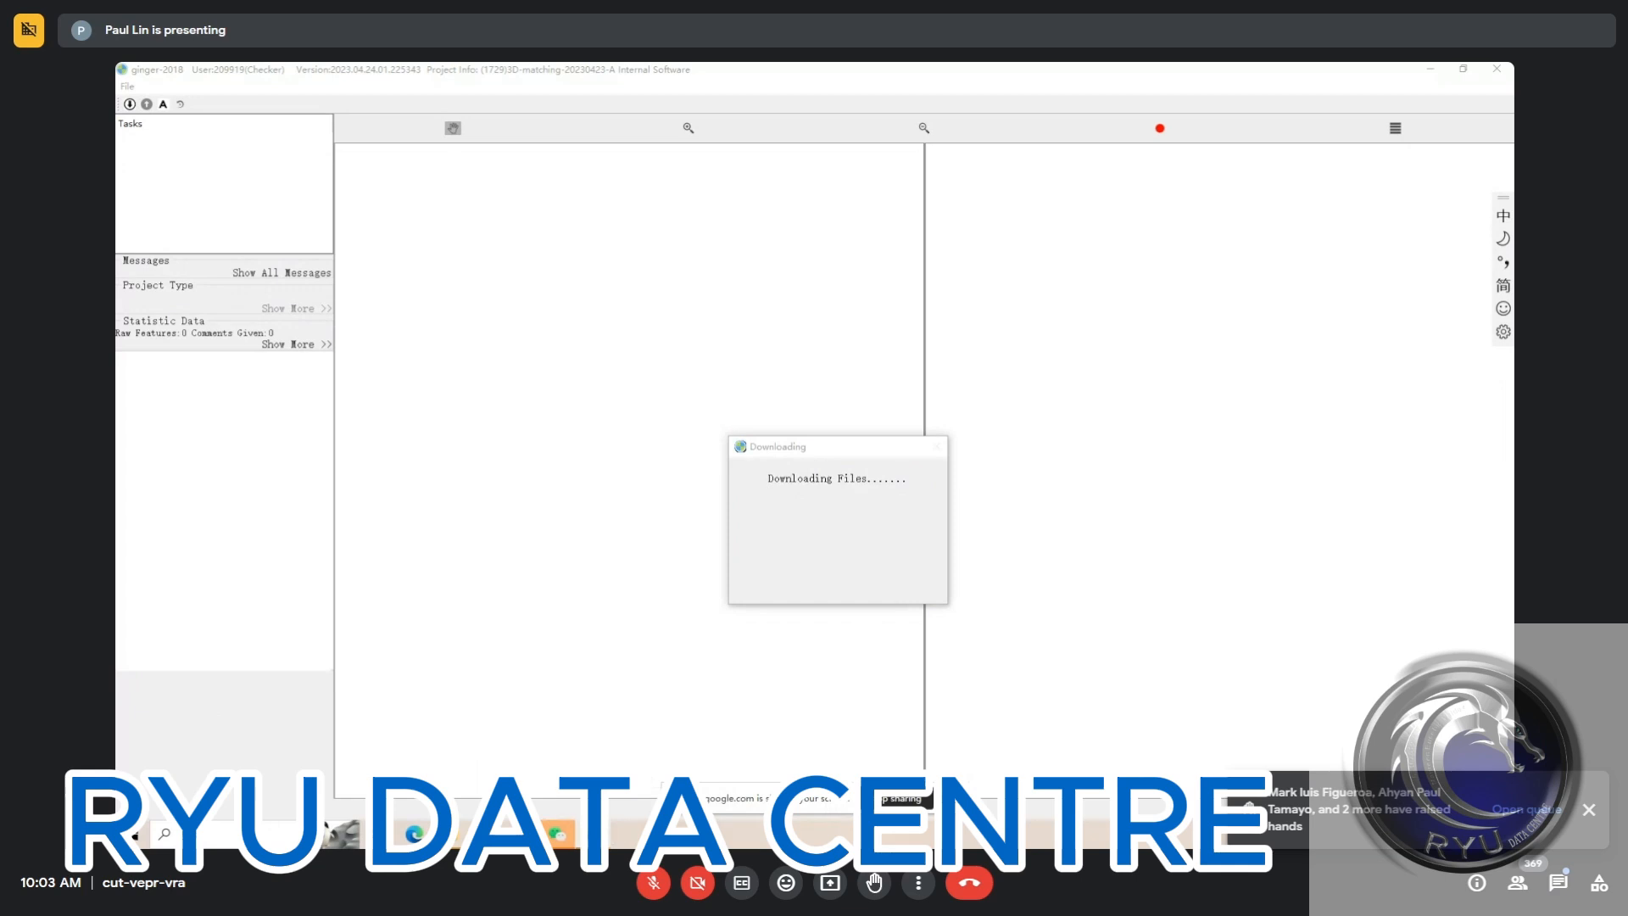
{"action": "left_click", "coordinate": [595, 835]}
{"action": "left_click", "coordinate": [593, 720]}
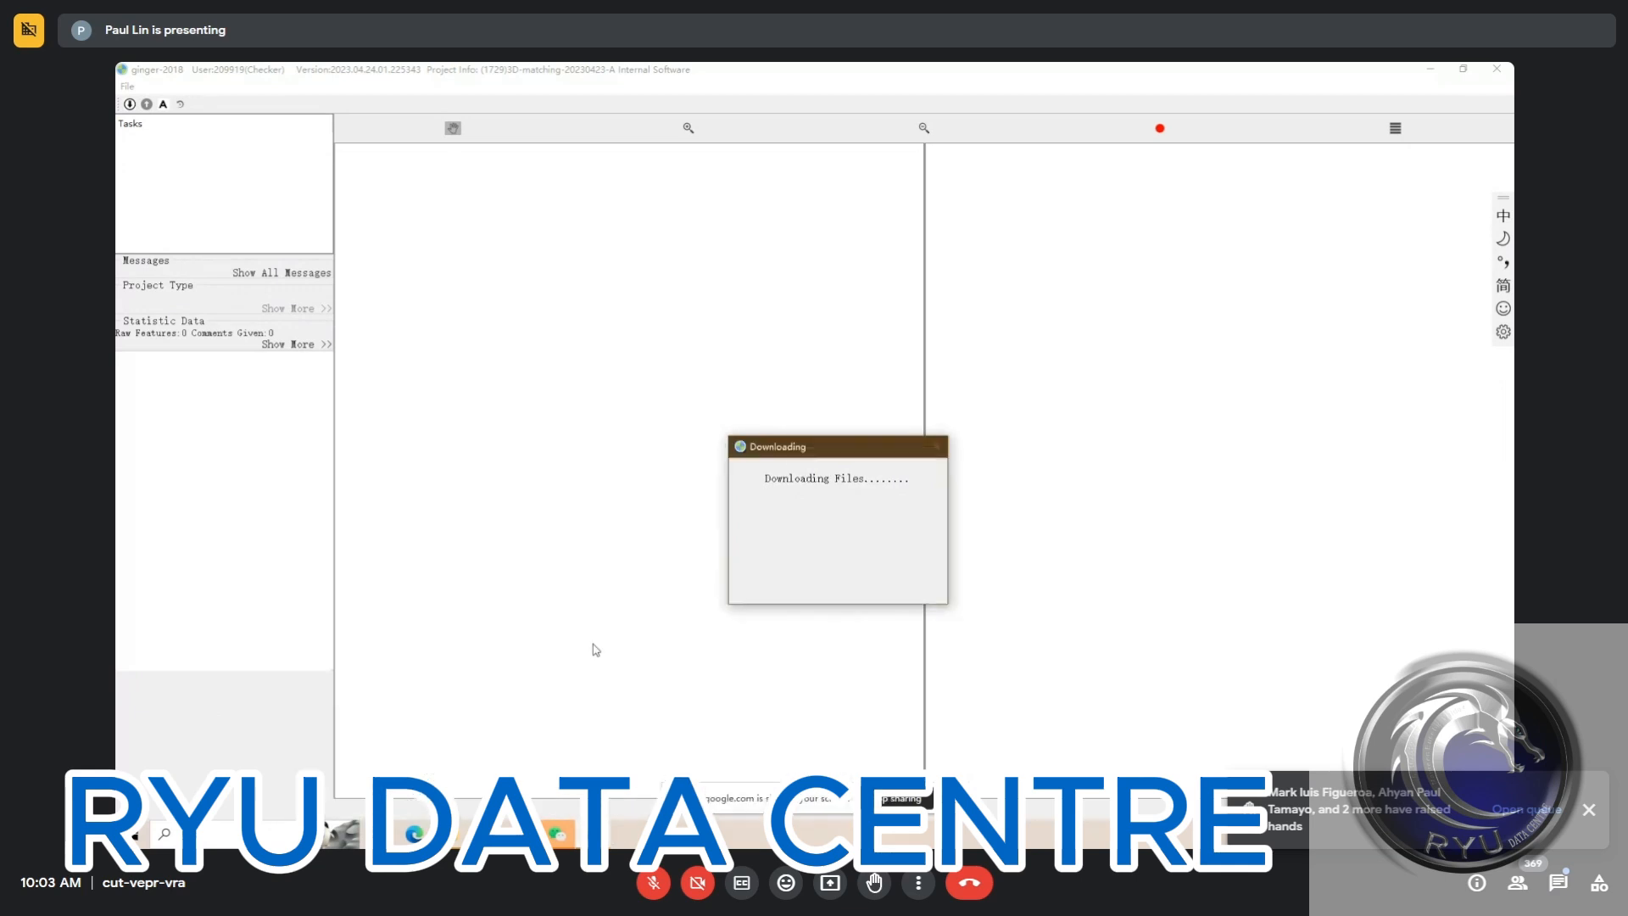
{"action": "left_click", "coordinate": [461, 835]}
{"action": "left_click", "coordinate": [597, 835]}
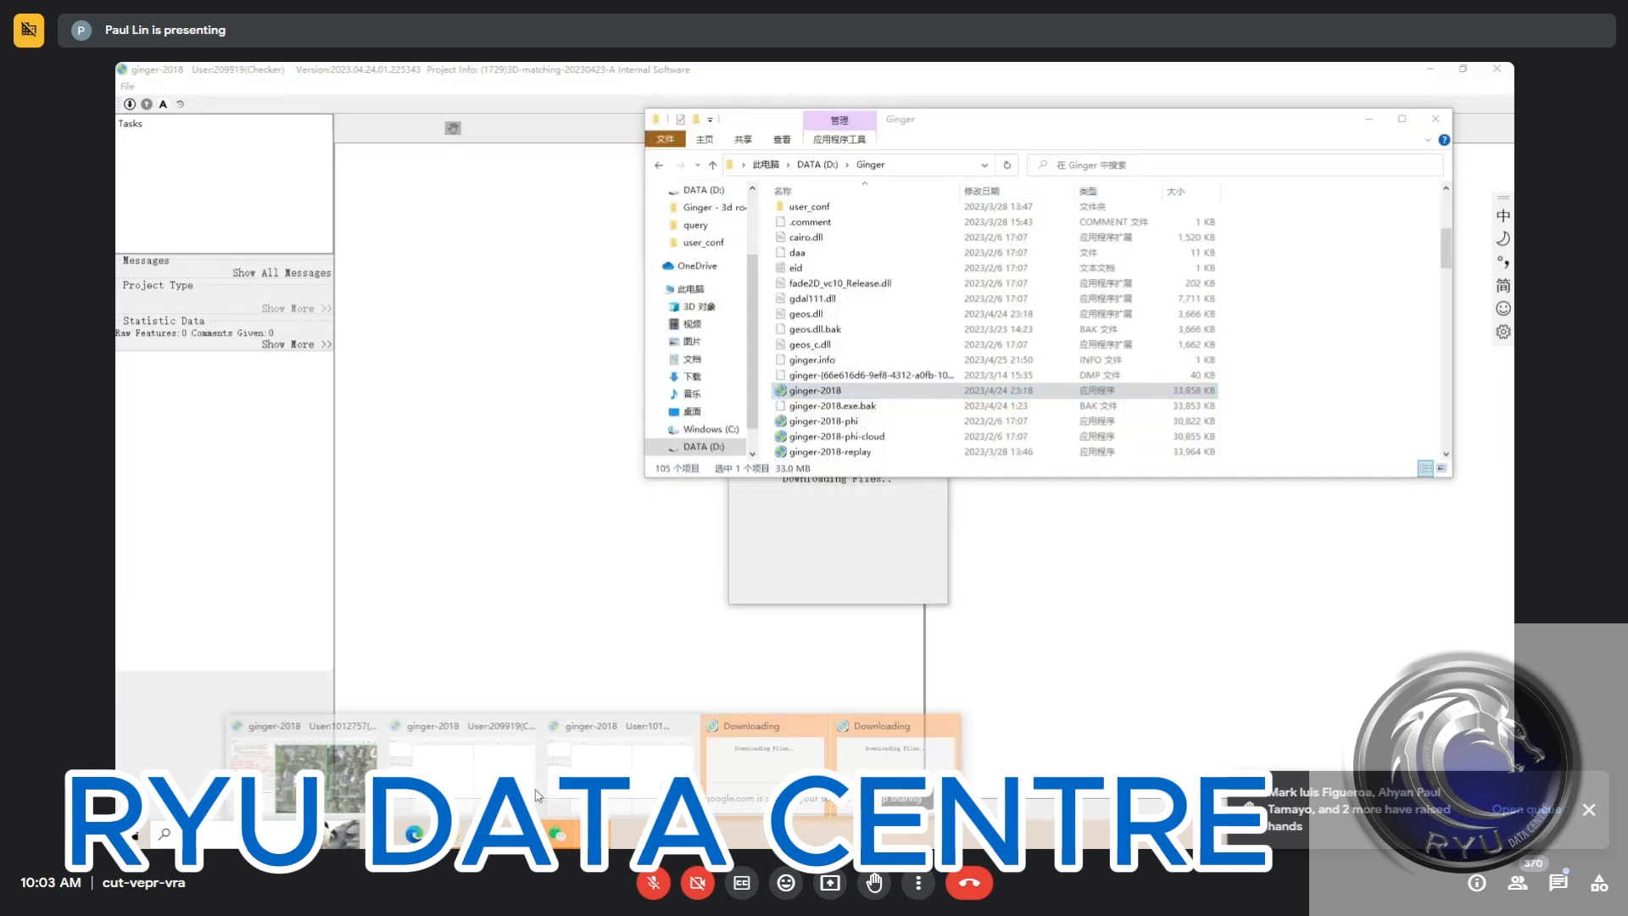
{"action": "left_click", "coordinate": [356, 787]}
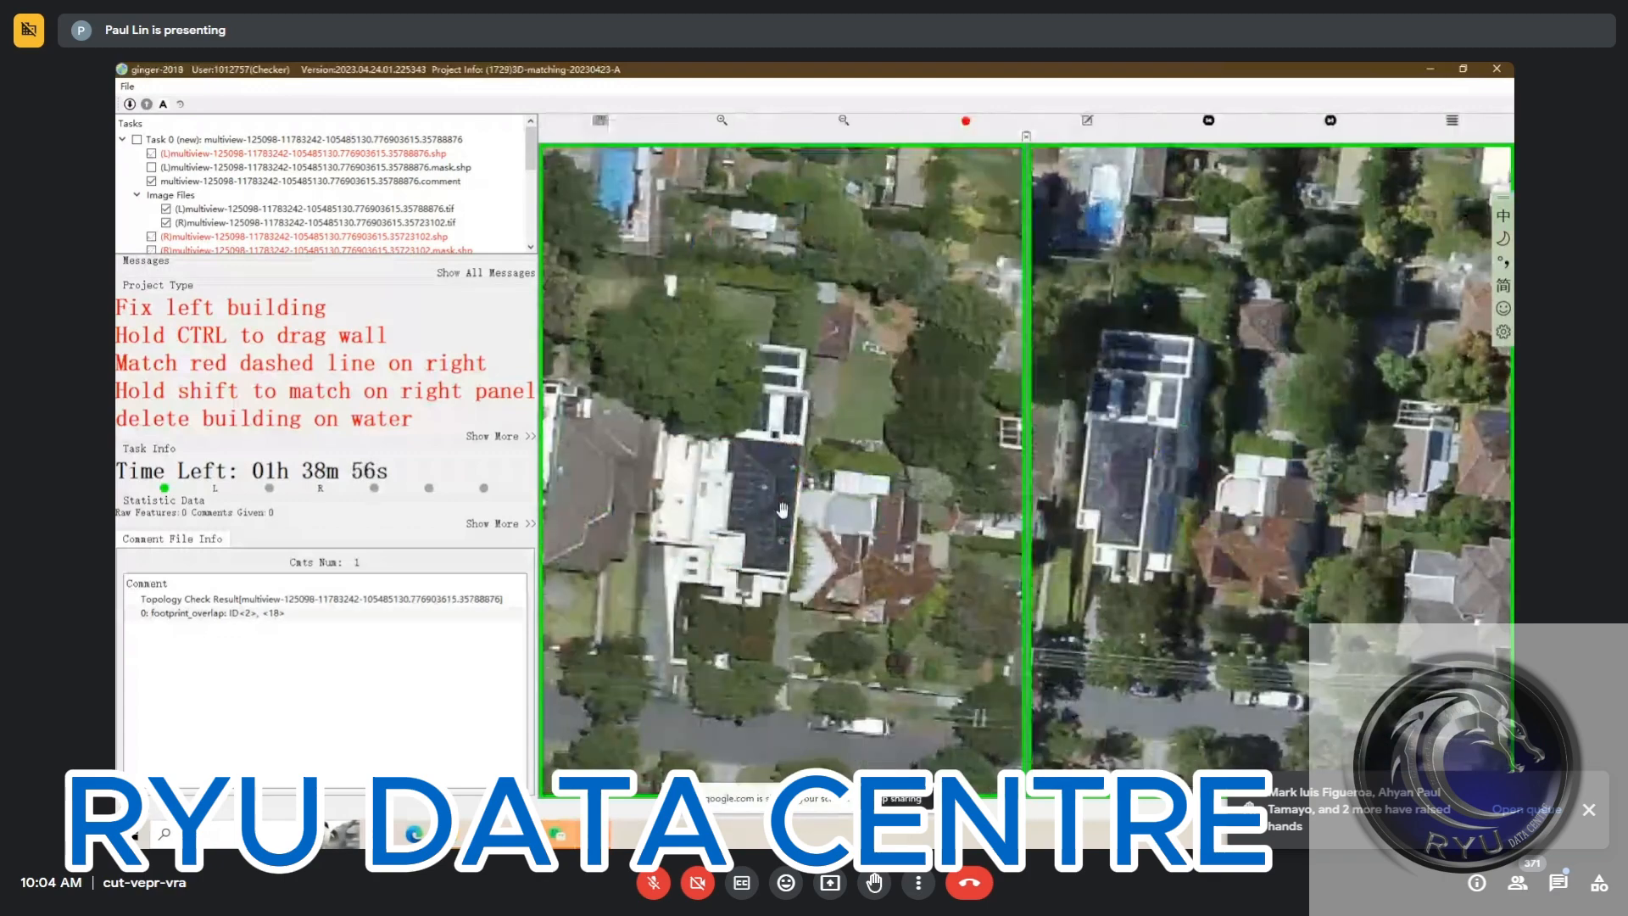
Show the building outlines for editing around the dark solar-panelled roof in the left image
{"action": "key", "text": "space"}
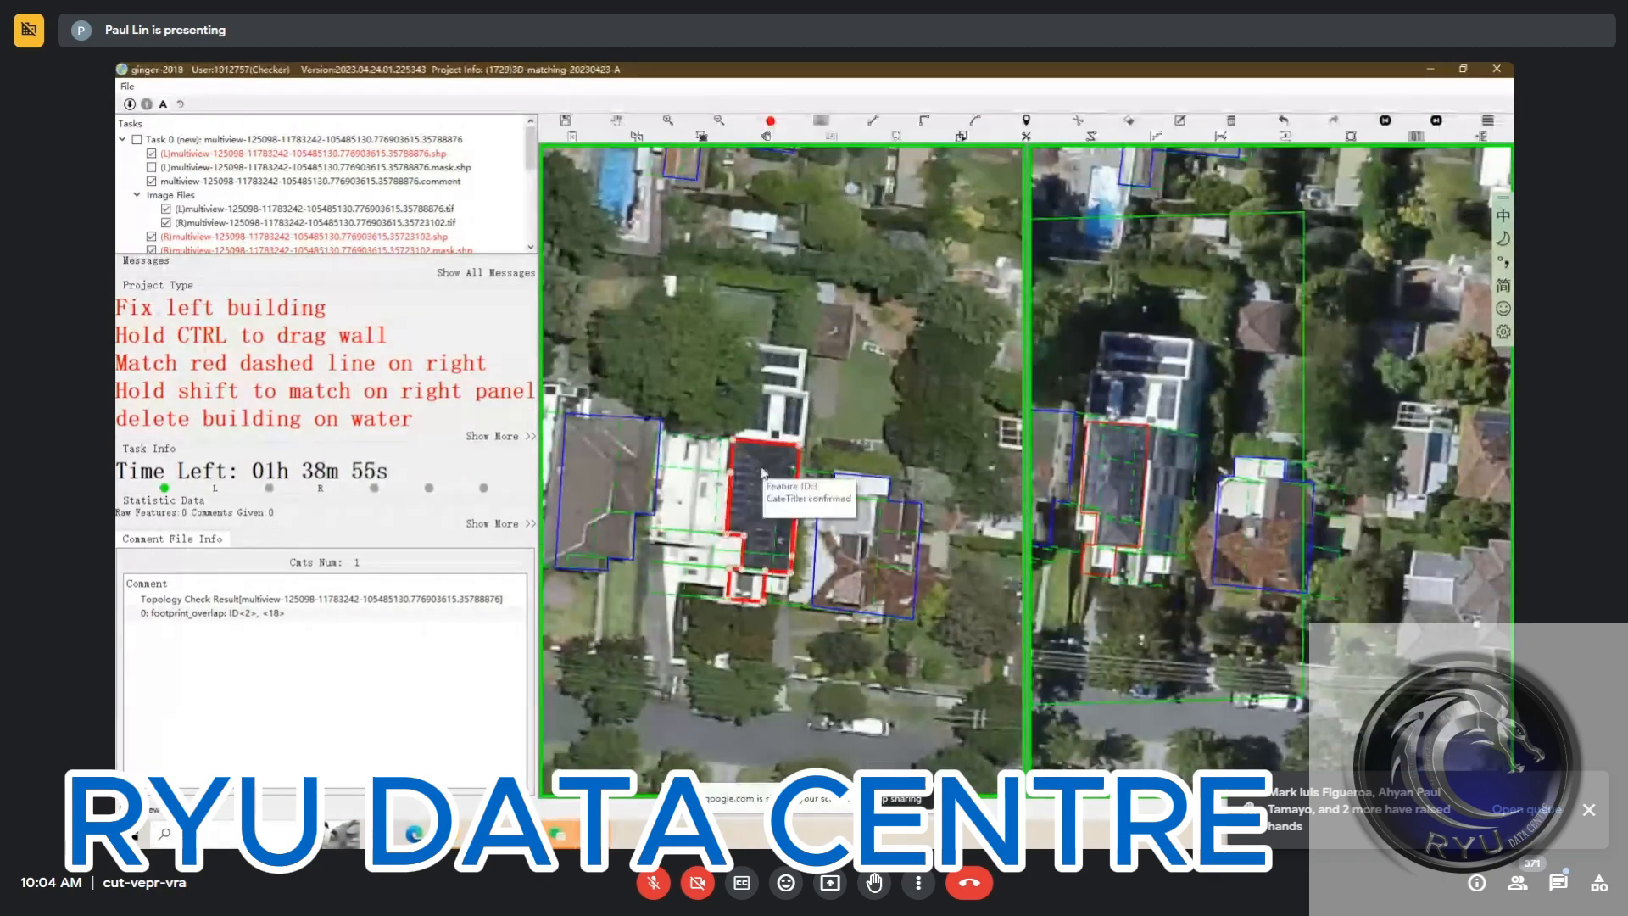
{"action": "scroll", "coordinate": [756, 462], "scroll_direction": "up", "scroll_amount": 1}
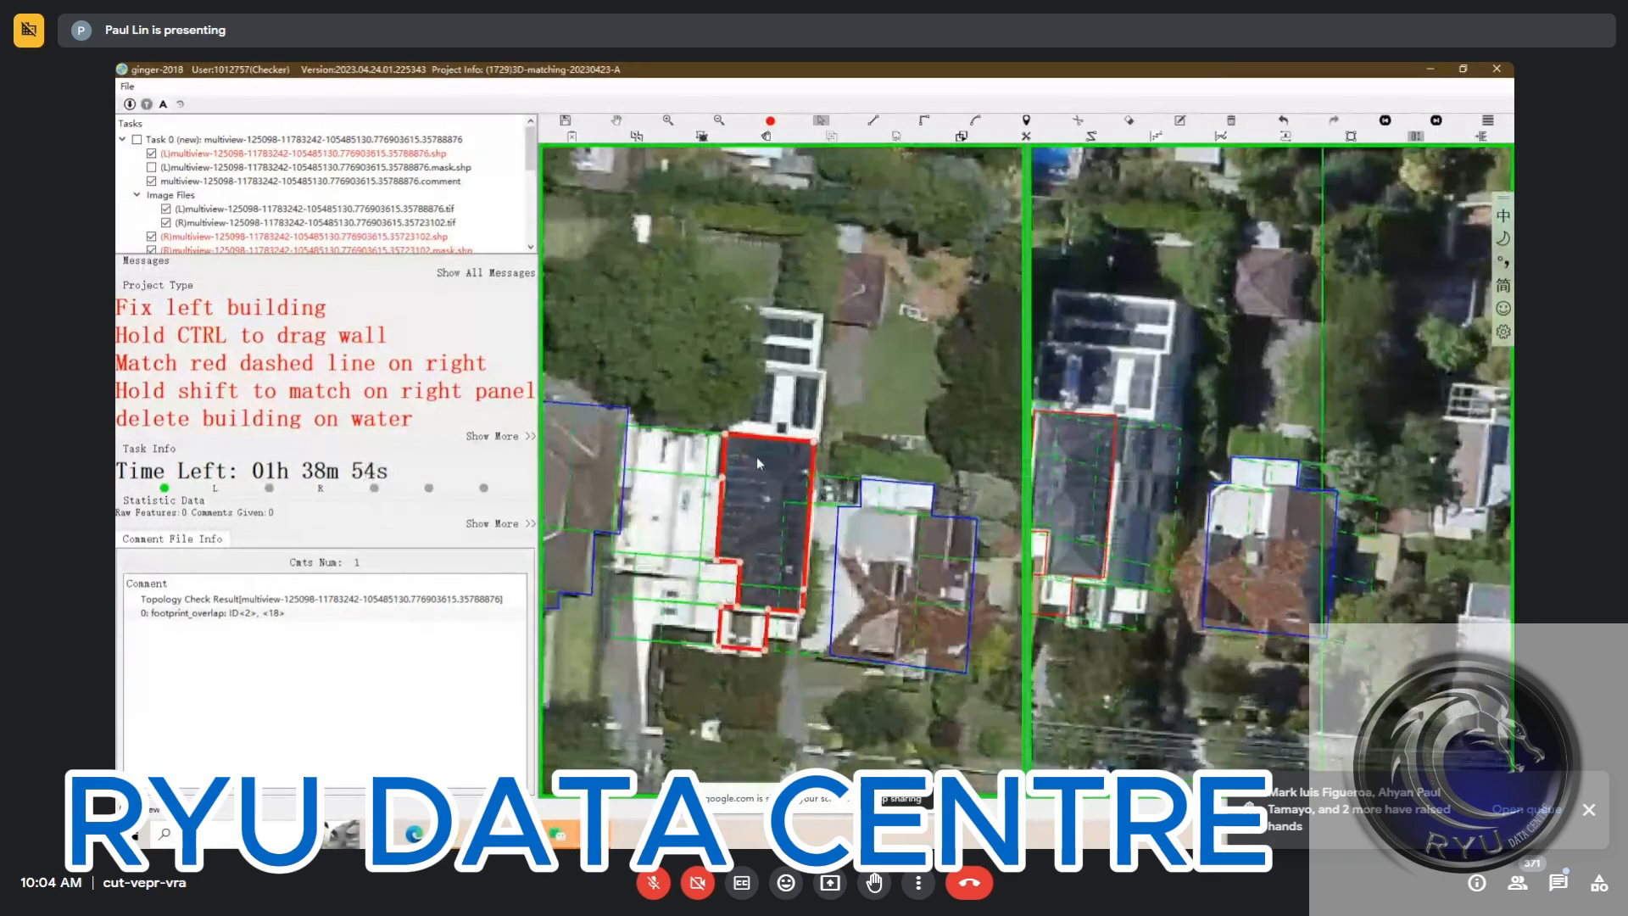
{"action": "scroll", "coordinate": [756, 456], "scroll_direction": "up", "scroll_amount": 1}
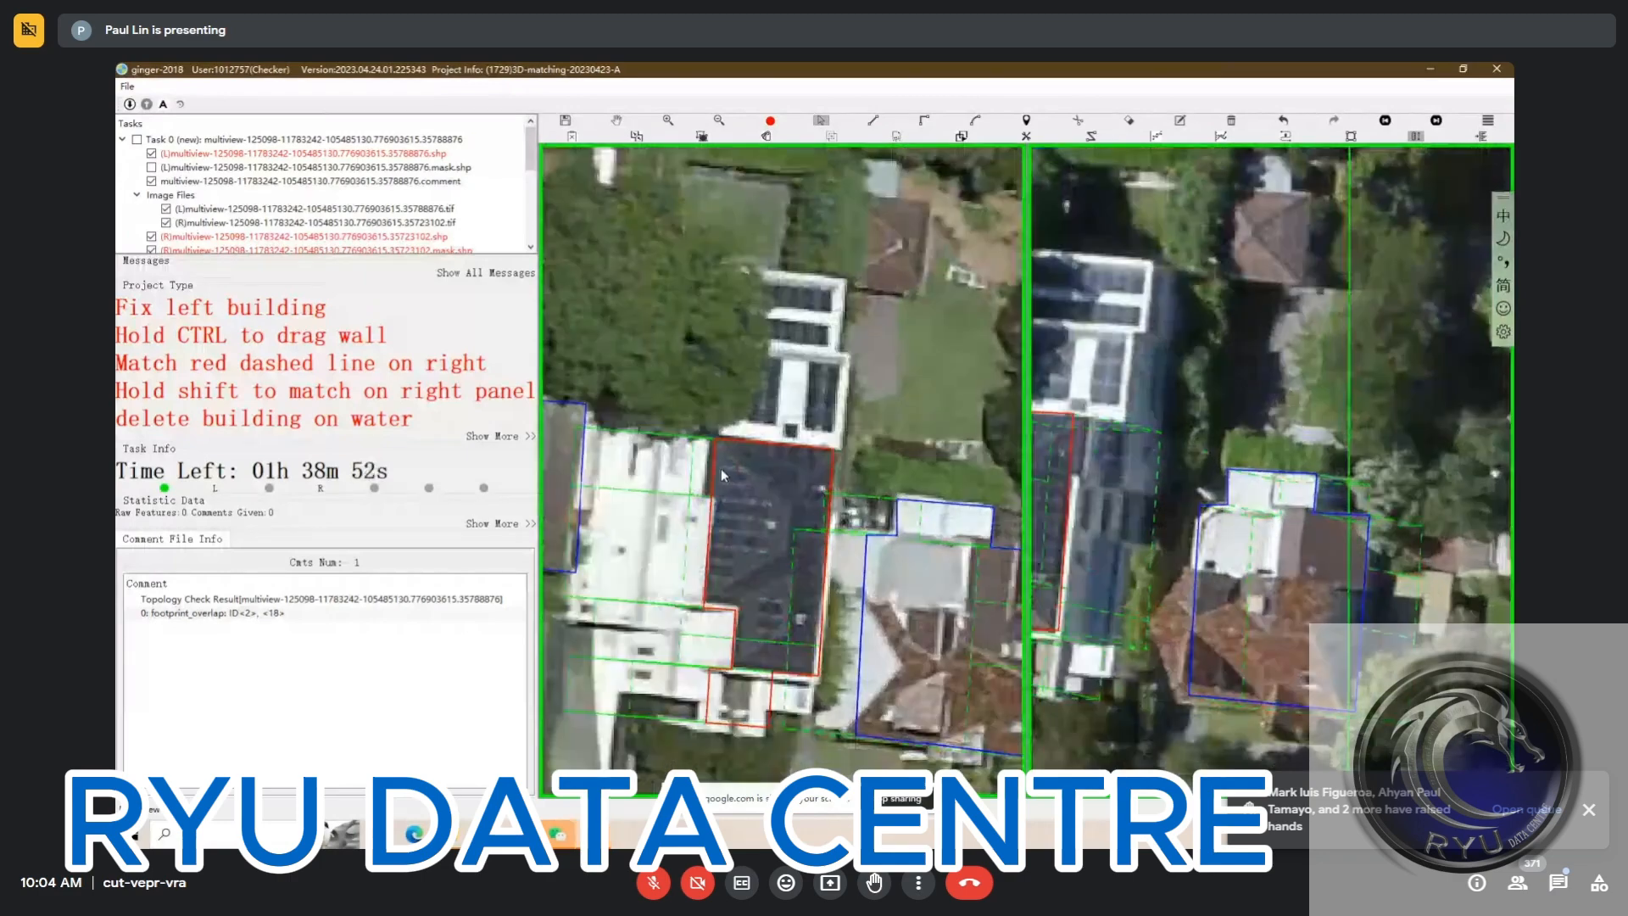
{"action": "key", "text": "r"}
{"action": "left_click", "coordinate": [676, 437]}
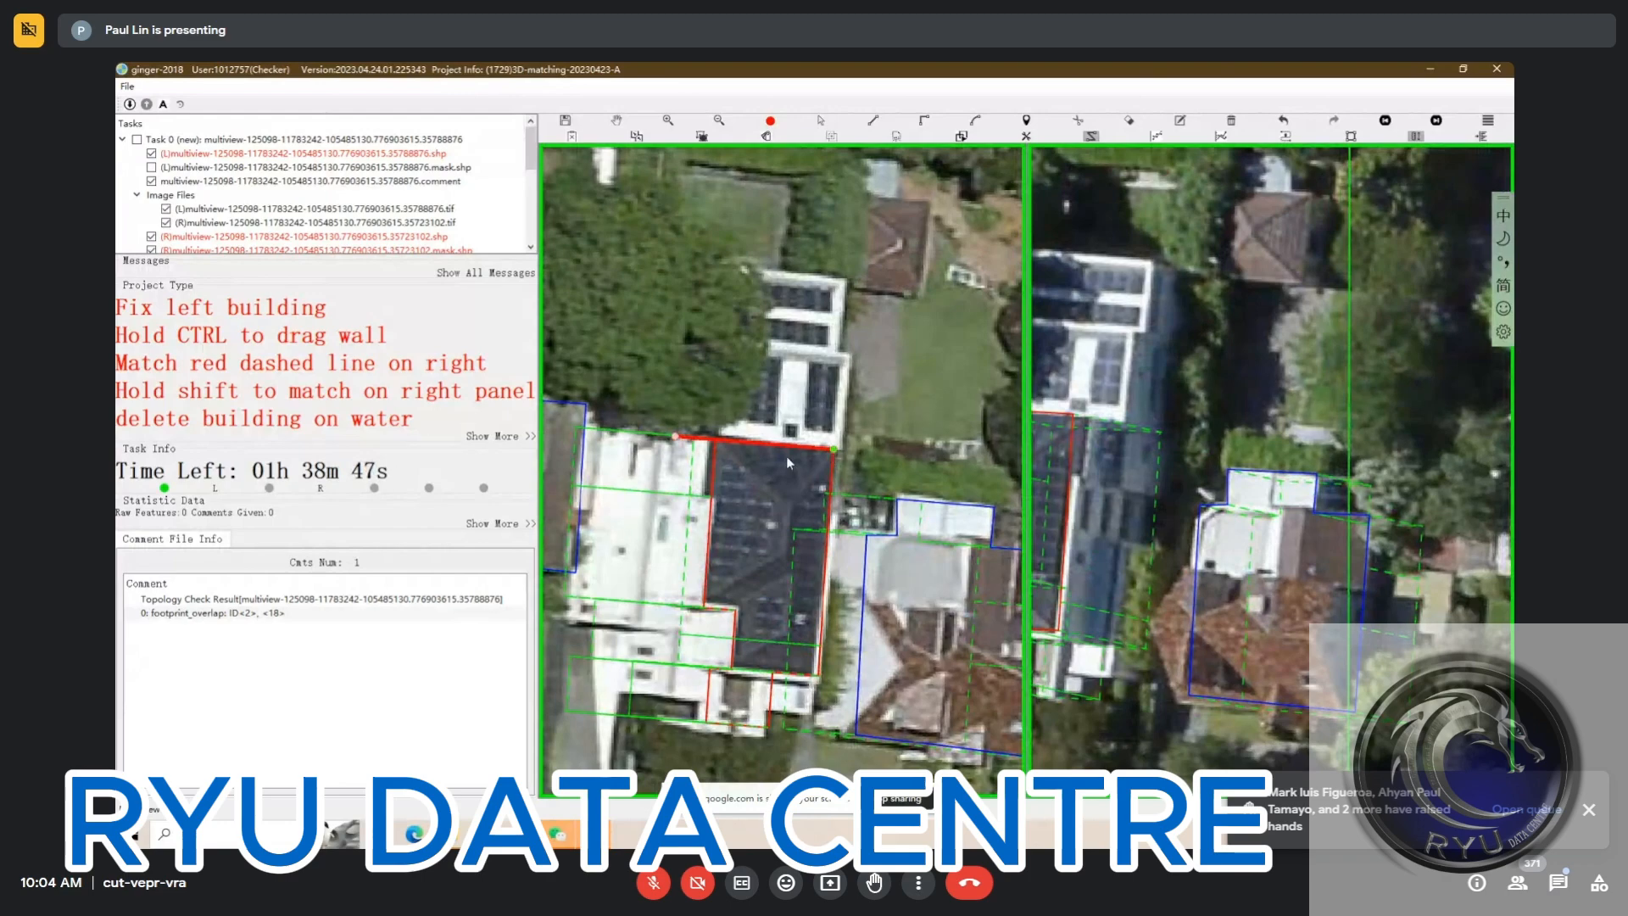
{"action": "scroll", "coordinate": [655, 464], "scroll_direction": "up", "scroll_amount": 2}
{"action": "scroll", "coordinate": [662, 460], "scroll_direction": "up", "scroll_amount": 2}
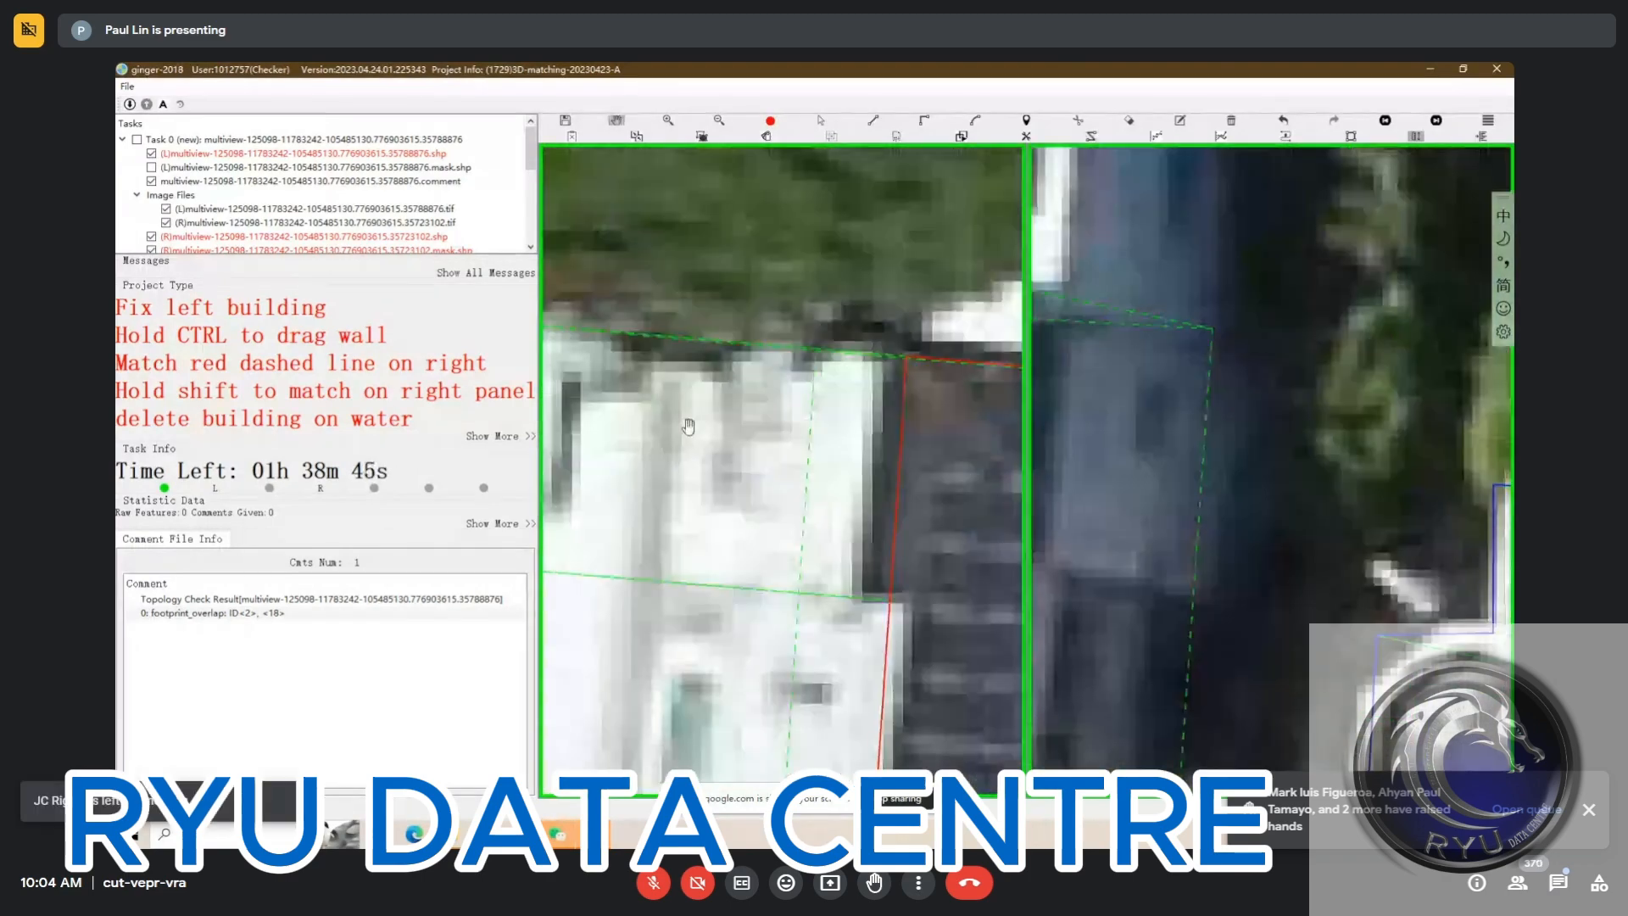
{"action": "scroll", "coordinate": [688, 426], "scroll_direction": "up", "scroll_amount": 1}
{"action": "left_click_drag", "start_coordinate": [685, 431], "coordinate": [680, 506]}
{"action": "key", "text": "Escape"}
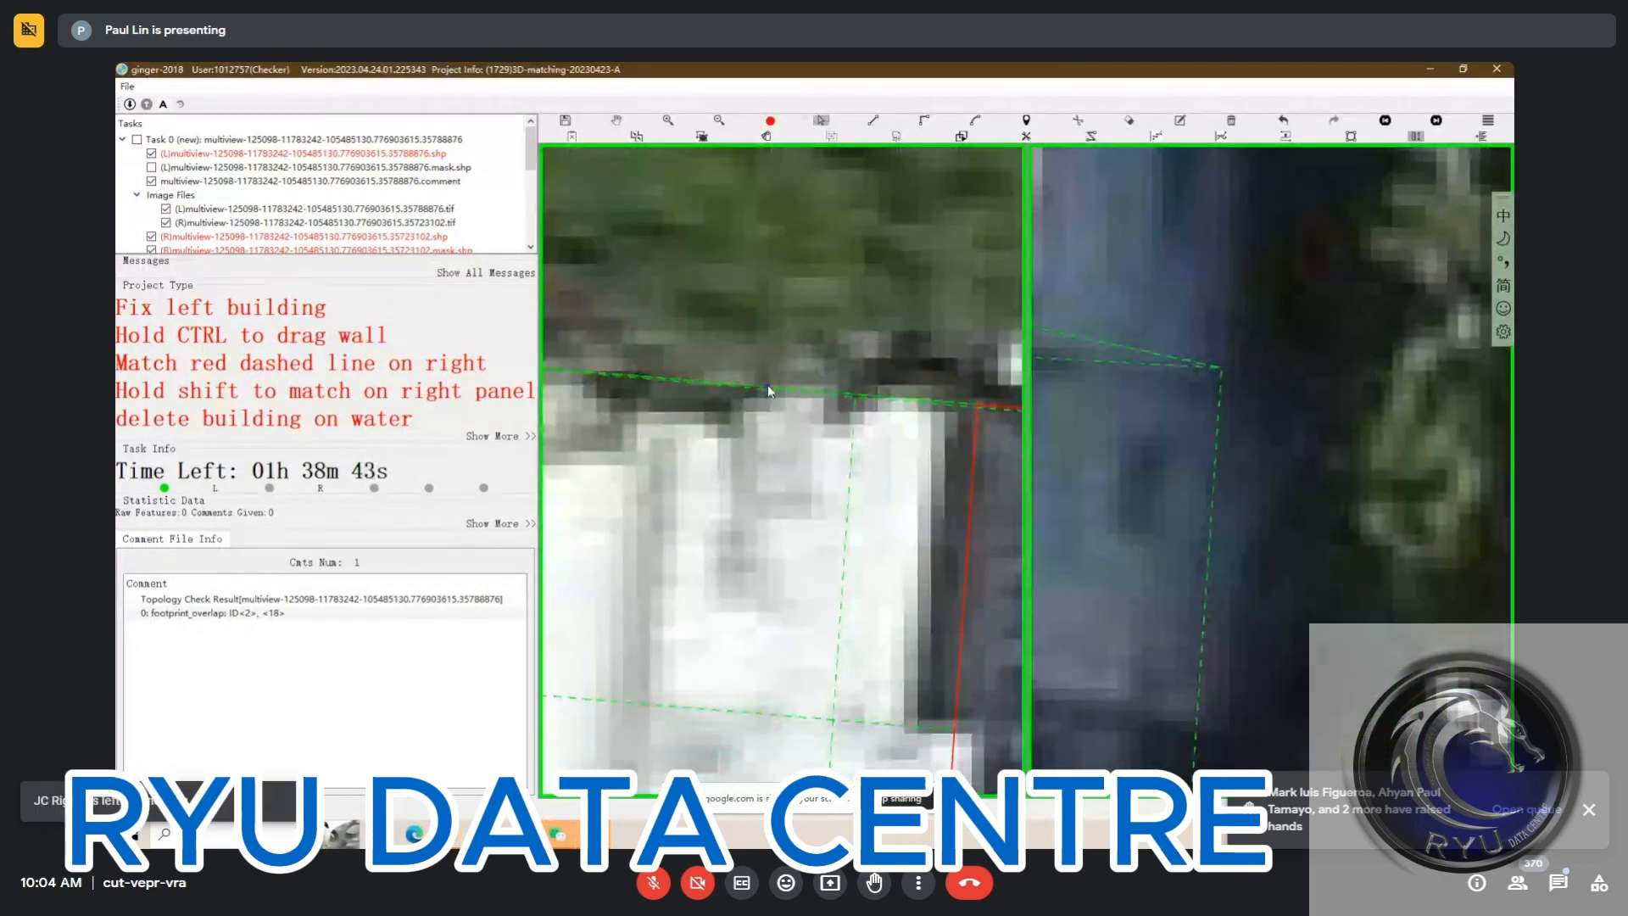
Draw a rectangular outline over the white-framed solar roof section north of the dark roof and extend its east wall to the roof edge
{"action": "key", "text": "r"}
{"action": "left_click", "coordinate": [766, 387]}
{"action": "scroll", "coordinate": [933, 411], "scroll_direction": "down", "scroll_amount": 4}
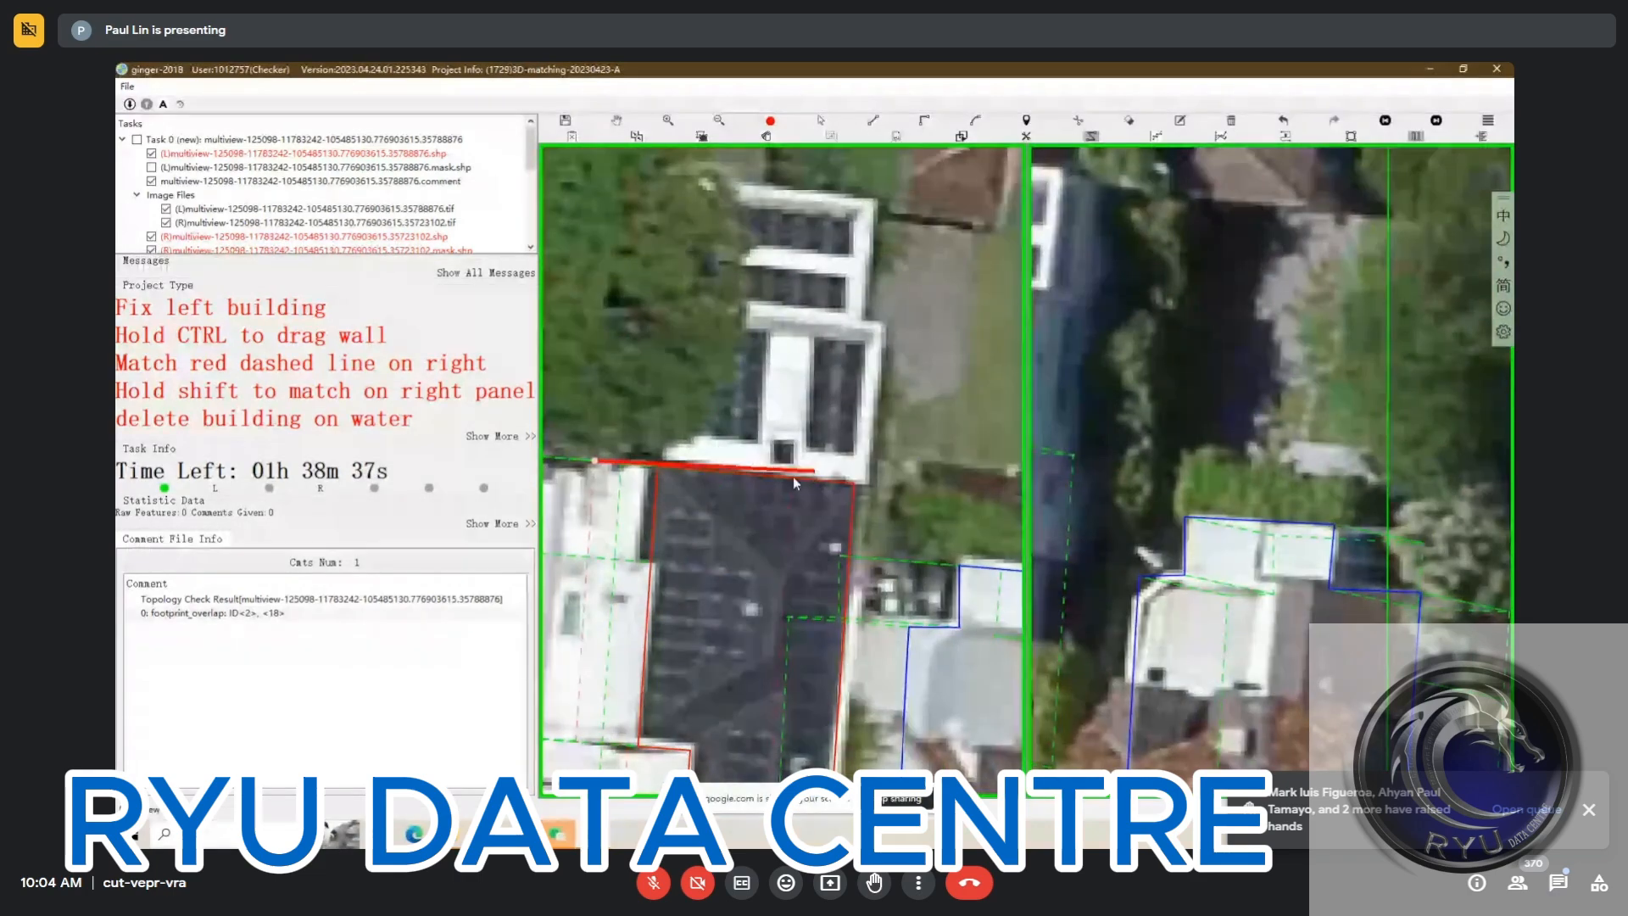
{"action": "left_click", "coordinate": [792, 480]}
{"action": "key", "text": "r"}
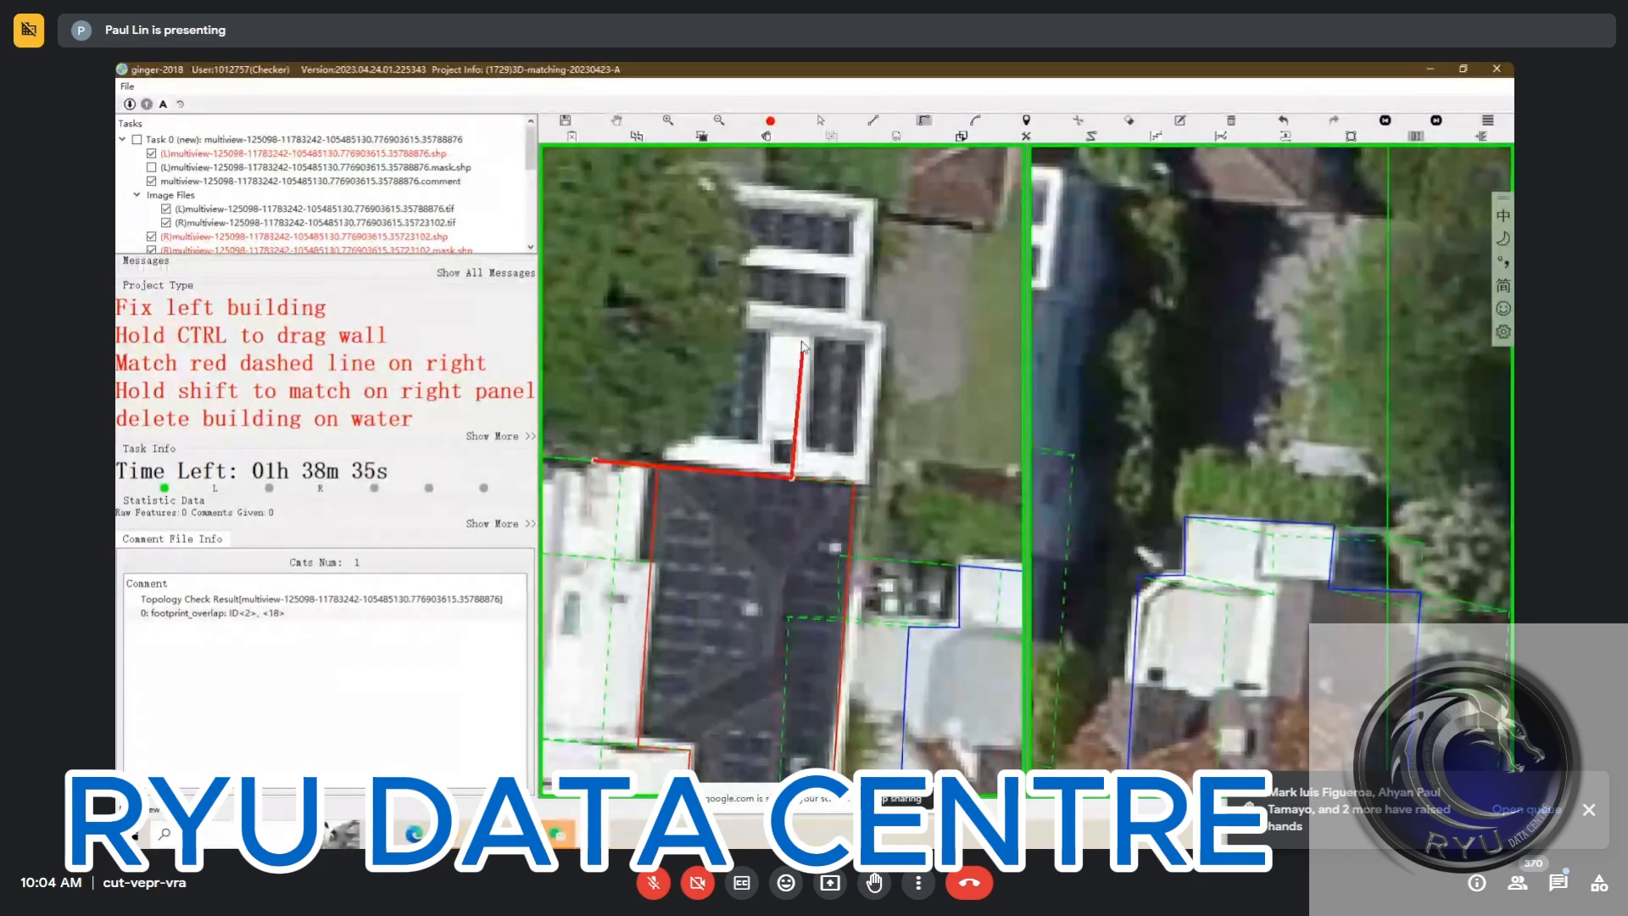
{"action": "left_click", "coordinate": [806, 312]}
{"action": "left_click", "coordinate": [598, 458]}
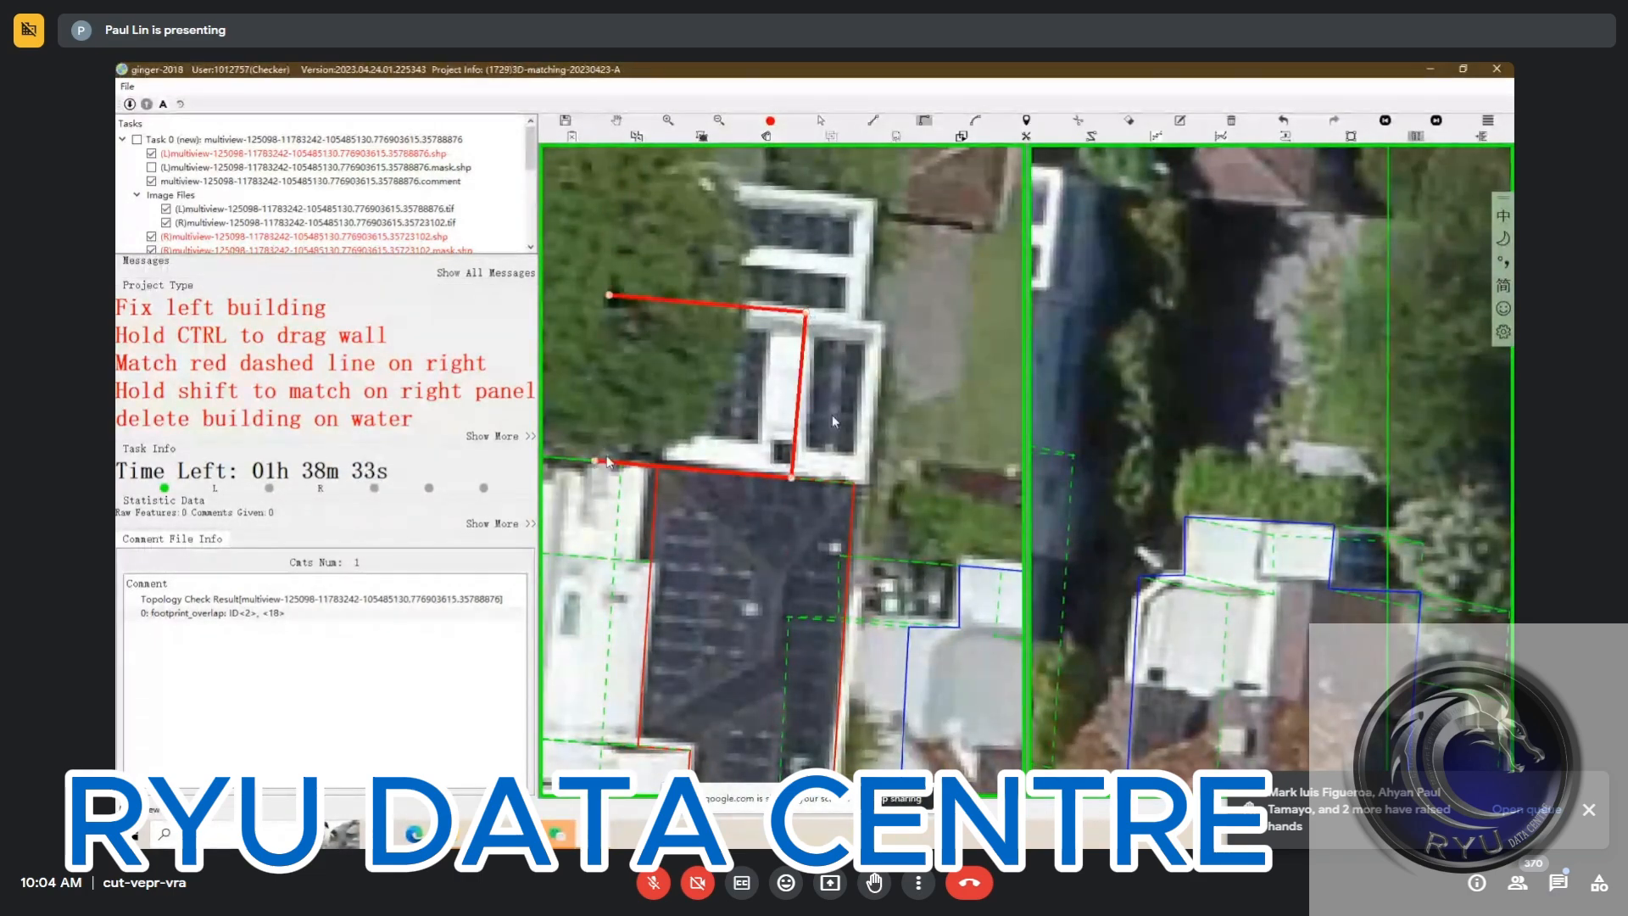
{"action": "left_click", "coordinate": [731, 424]}
{"action": "left_click_drag", "start_coordinate": [802, 395], "coordinate": [916, 430]}
Examine how the new roof section outline fits the building in the left and right images
{"action": "scroll", "coordinate": [866, 419], "scroll_direction": "down", "scroll_amount": 2}
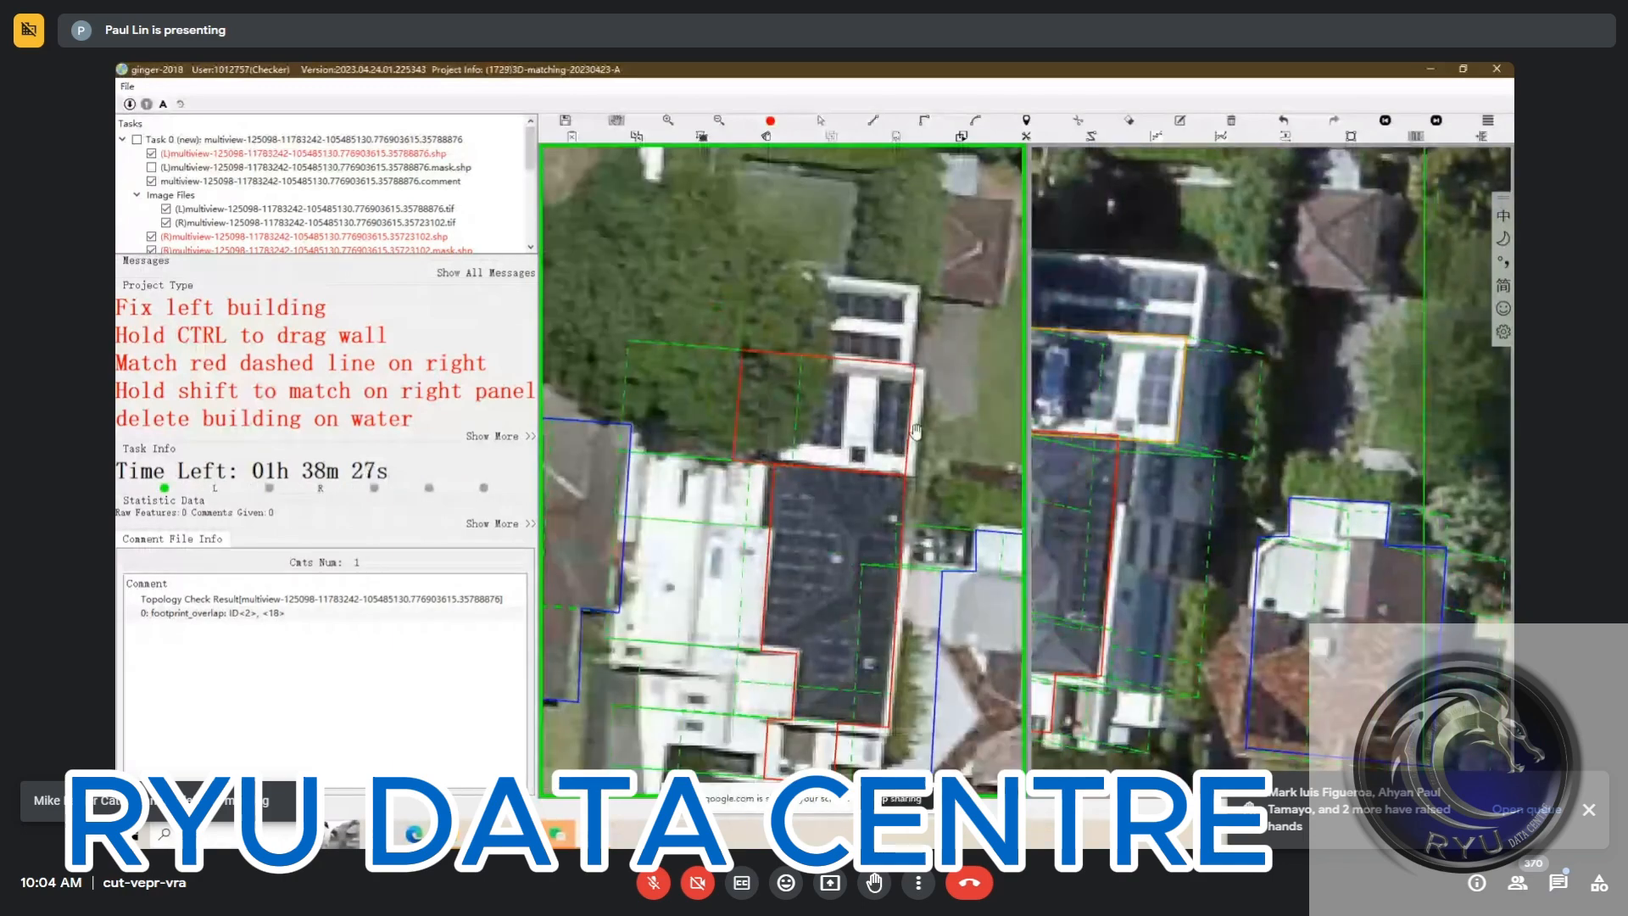
{"action": "scroll", "coordinate": [918, 429], "scroll_direction": "down", "scroll_amount": 2}
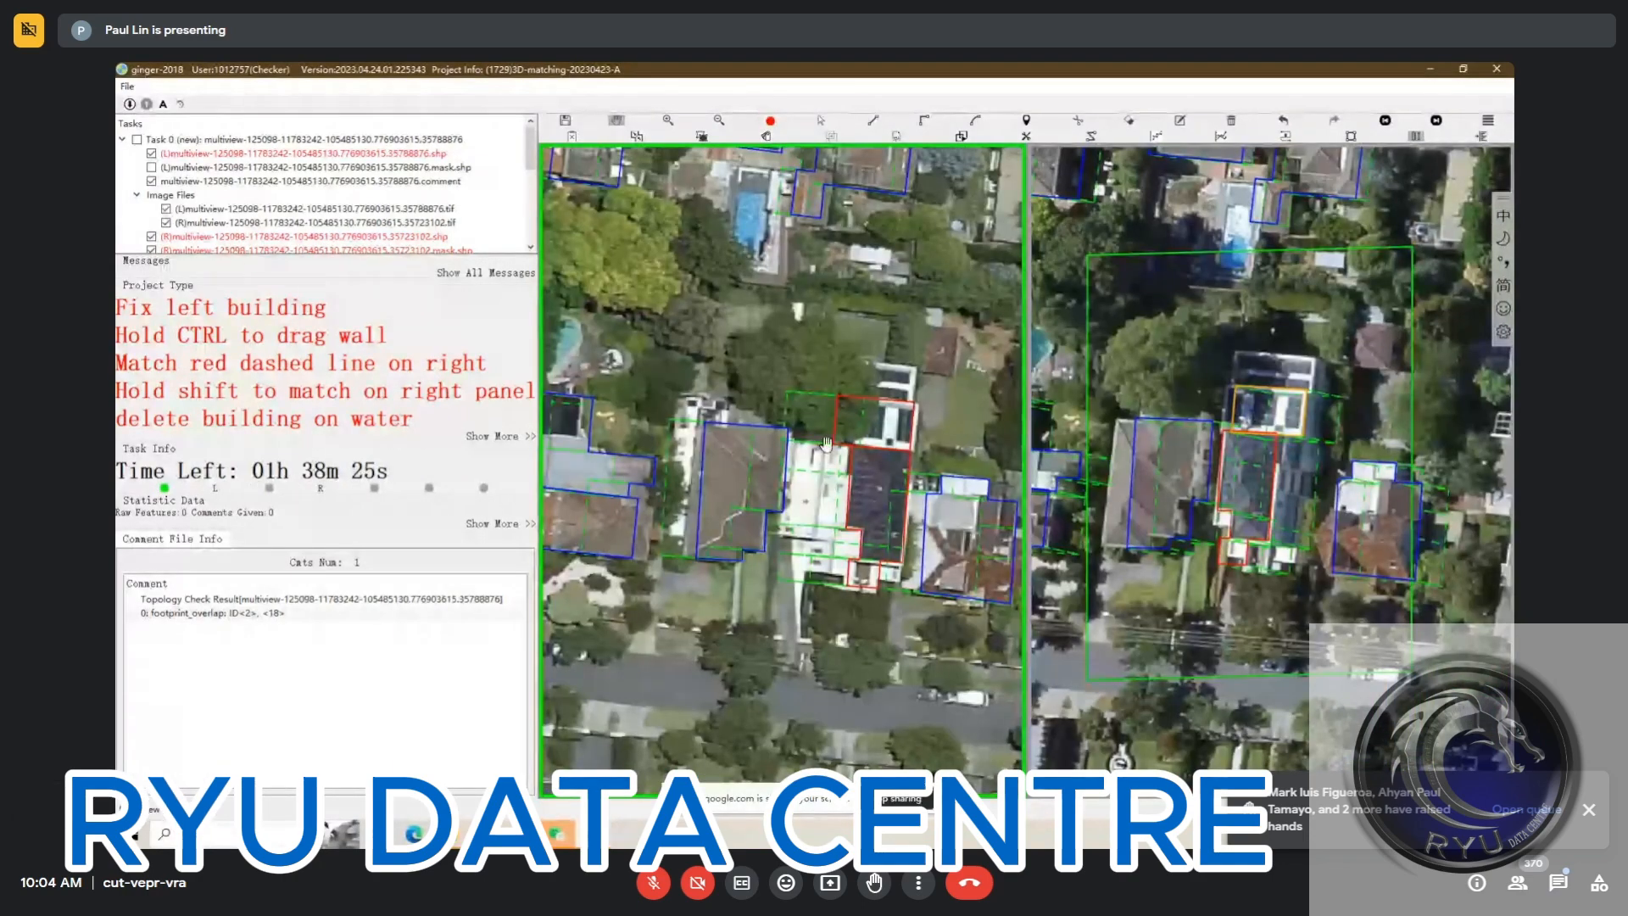
{"action": "scroll", "coordinate": [863, 420], "scroll_direction": "up", "scroll_amount": 1}
{"action": "left_click", "coordinate": [853, 414]}
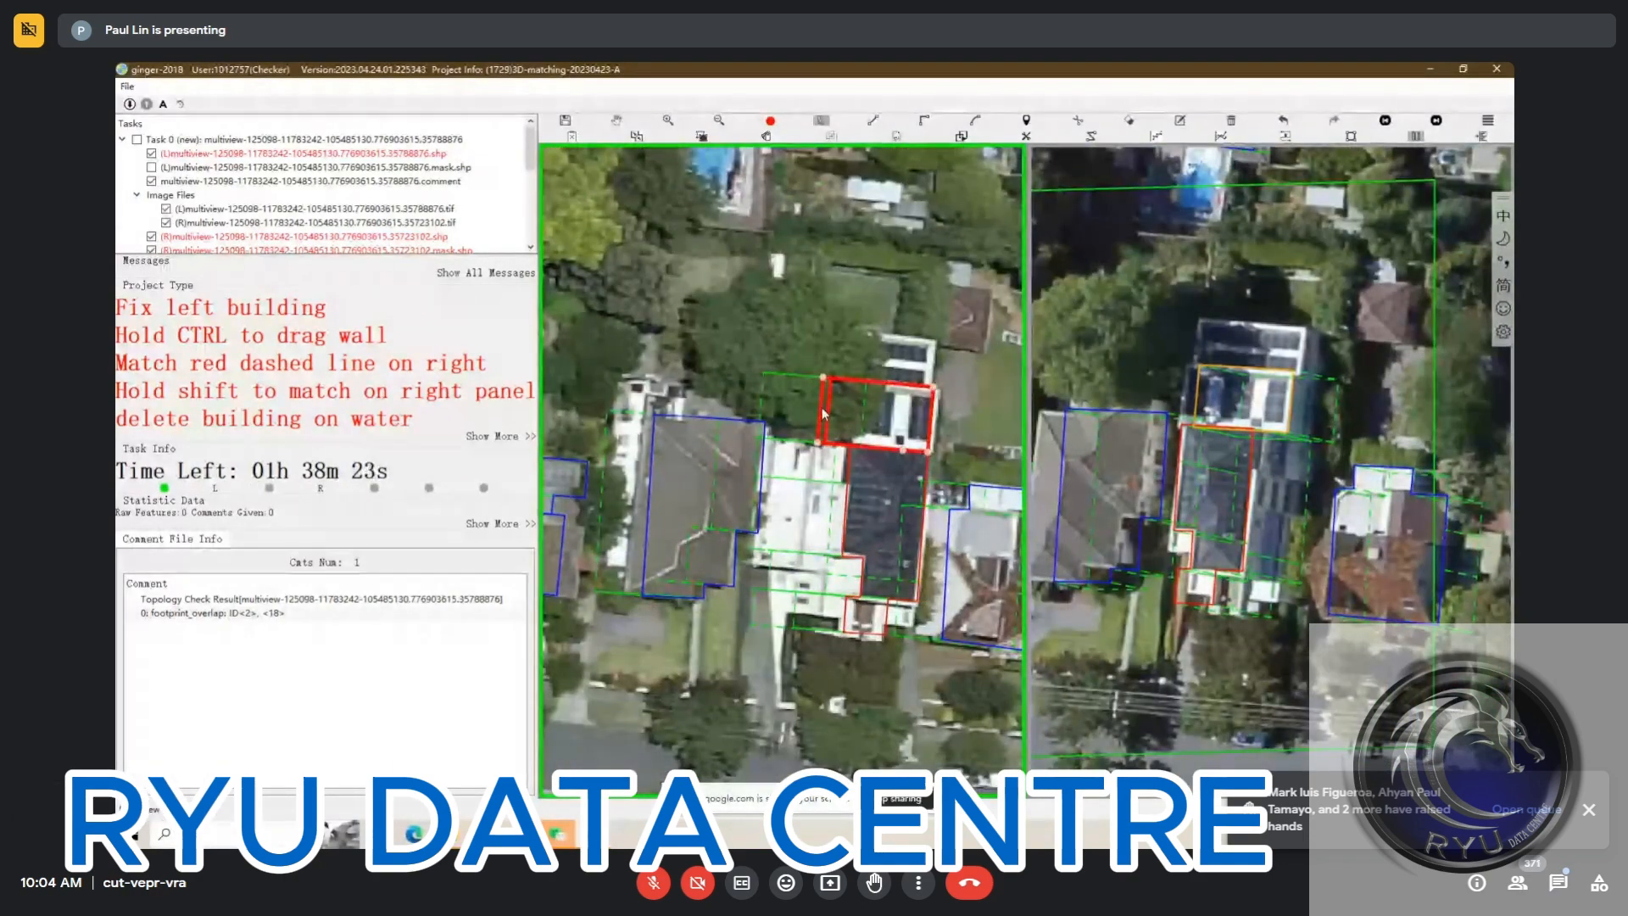
{"action": "scroll", "coordinate": [862, 399], "scroll_direction": "up", "scroll_amount": 1}
{"action": "left_click_drag", "start_coordinate": [860, 400], "coordinate": [804, 487]}
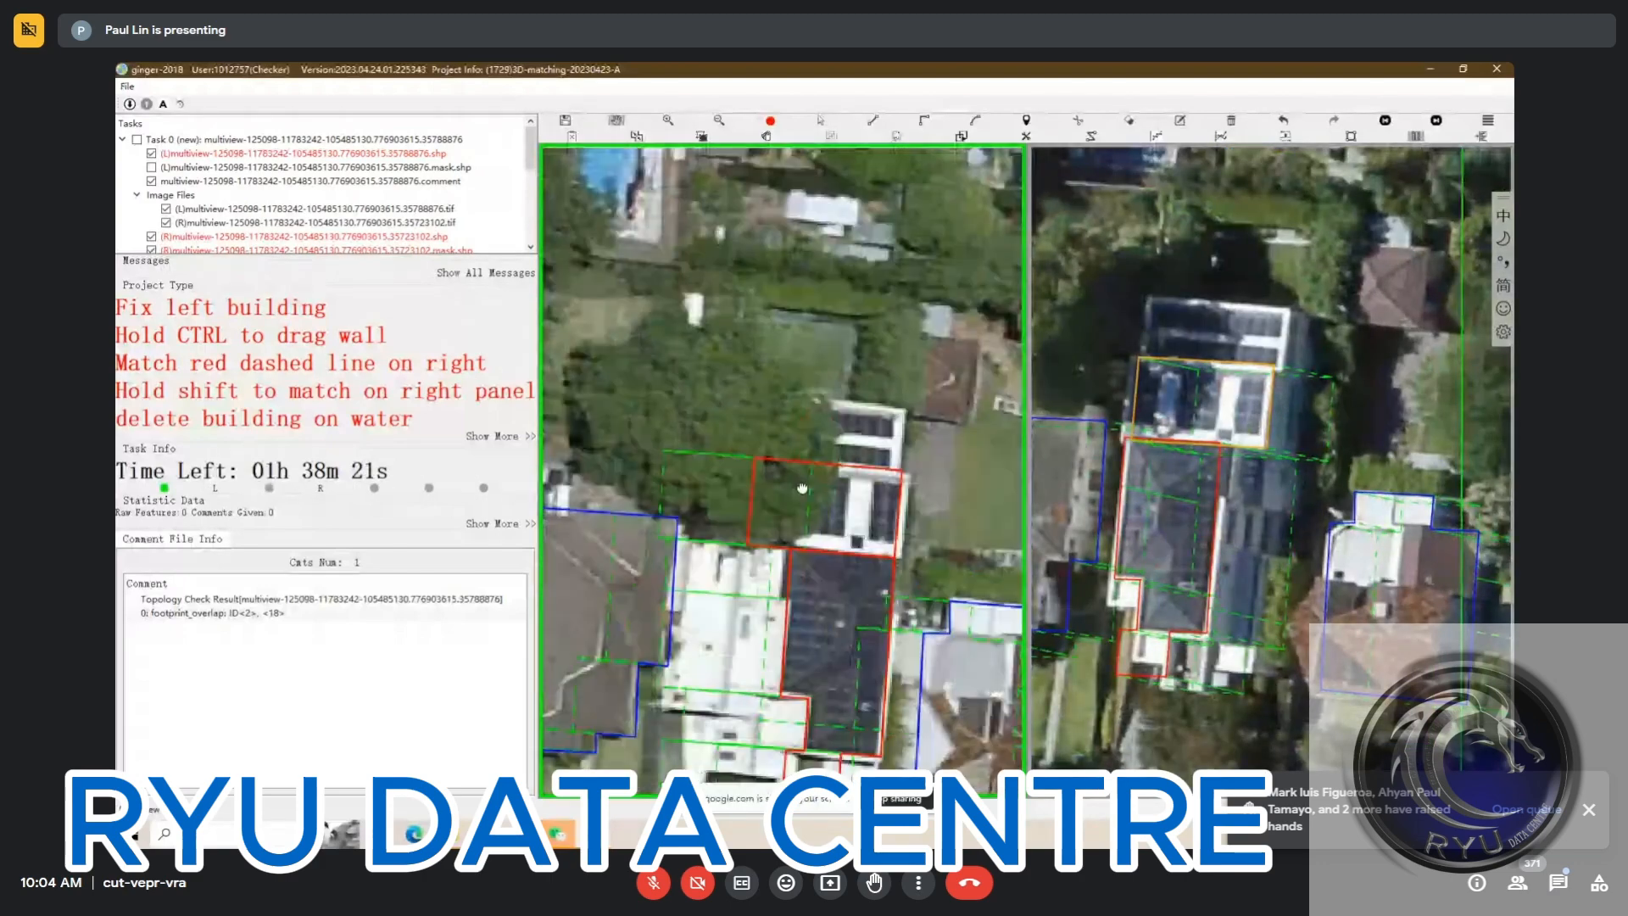
{"action": "scroll", "coordinate": [683, 461], "scroll_direction": "up", "scroll_amount": 1}
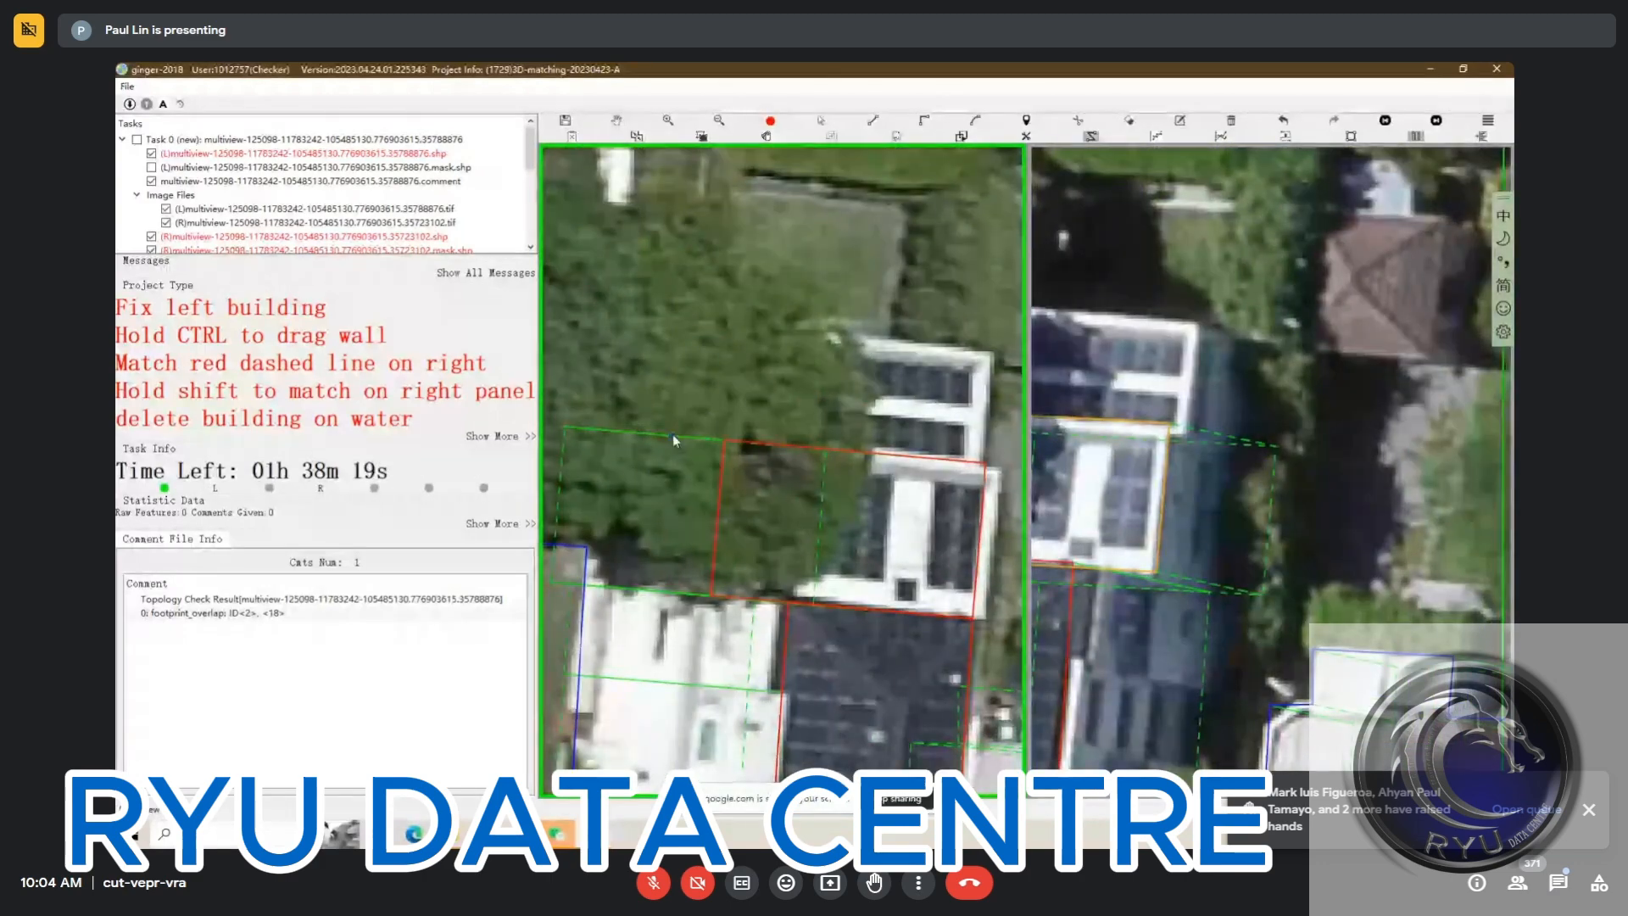
{"action": "scroll", "coordinate": [673, 434], "scroll_direction": "up", "scroll_amount": 1}
{"action": "scroll", "coordinate": [673, 434], "scroll_direction": "up", "scroll_amount": 1}
{"action": "scroll", "coordinate": [721, 441], "scroll_direction": "up", "scroll_amount": 1}
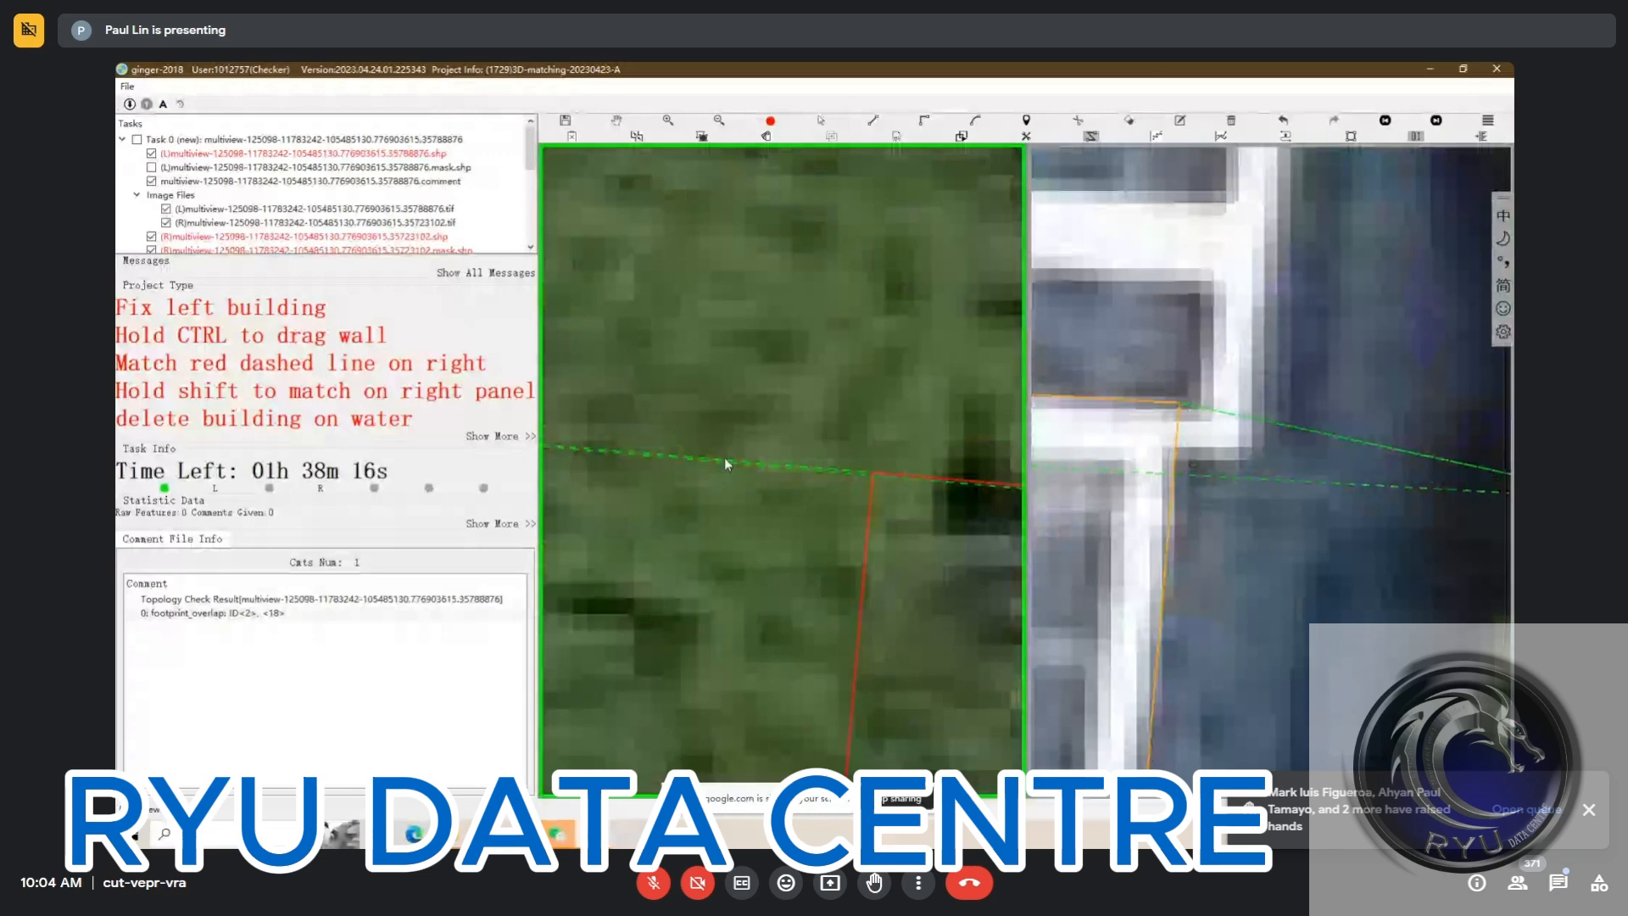
{"action": "scroll", "coordinate": [730, 460], "scroll_direction": "up", "scroll_amount": 1}
{"action": "key", "text": "Escape"}
{"action": "key", "text": "r"}
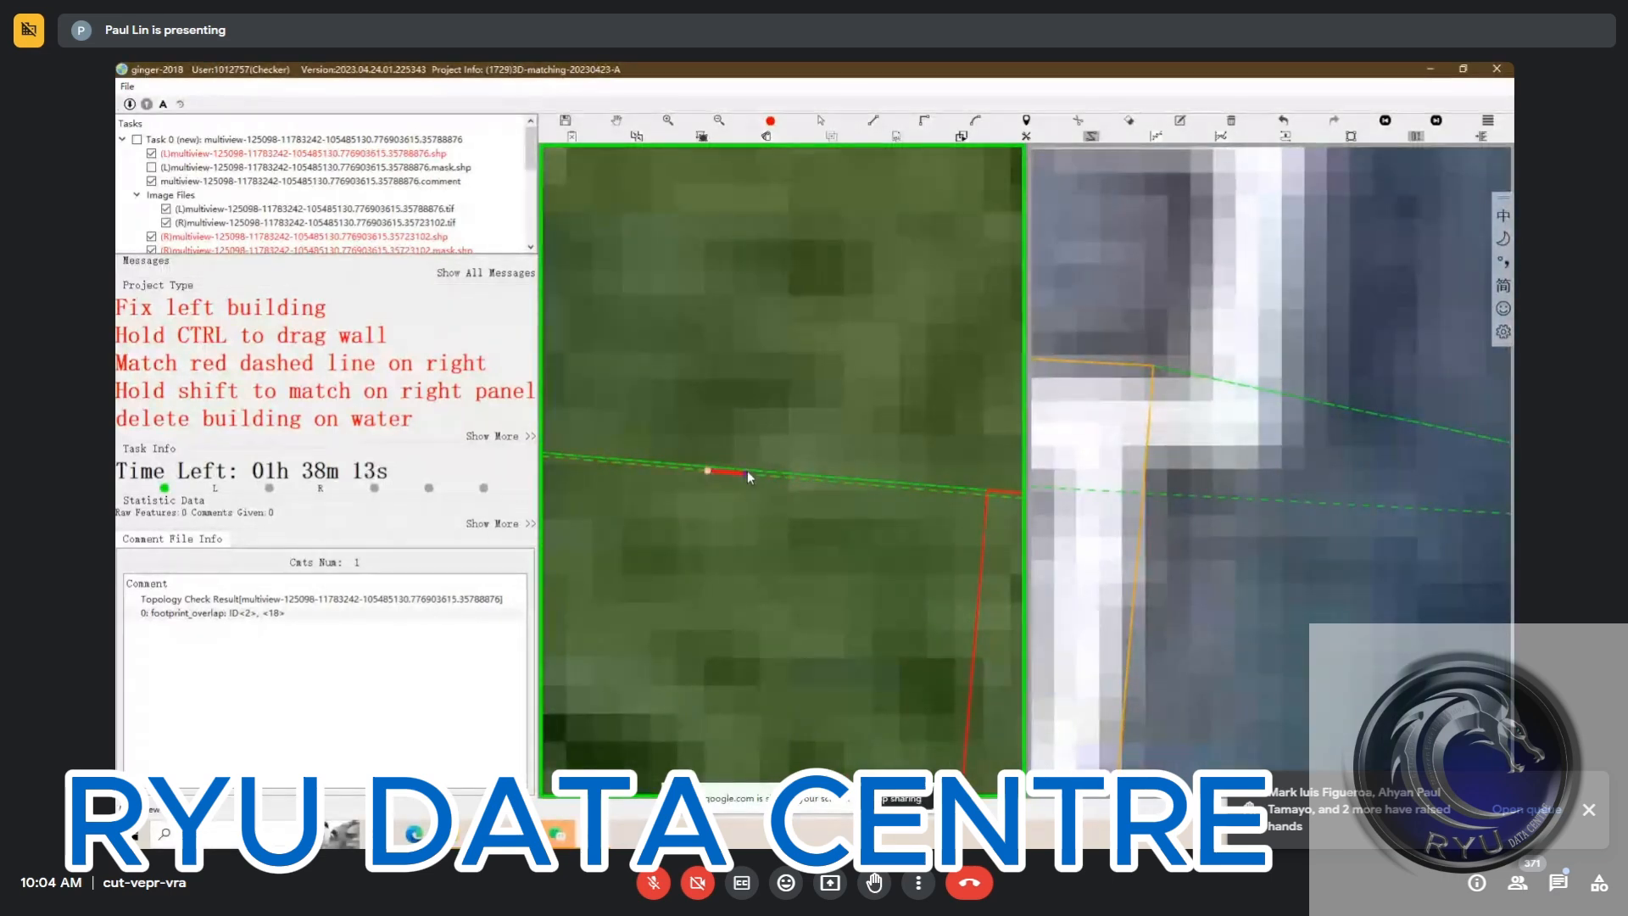
{"action": "key", "text": "Escape"}
Draw a rectangular outline over the northernmost solar roof section, starting on the existing guide line, and extend its east wall to the roof edge
{"action": "key", "text": "r"}
{"action": "scroll", "coordinate": [875, 472], "scroll_direction": "down", "scroll_amount": 2}
{"action": "left_click_drag", "start_coordinate": [928, 473], "coordinate": [556, 545]}
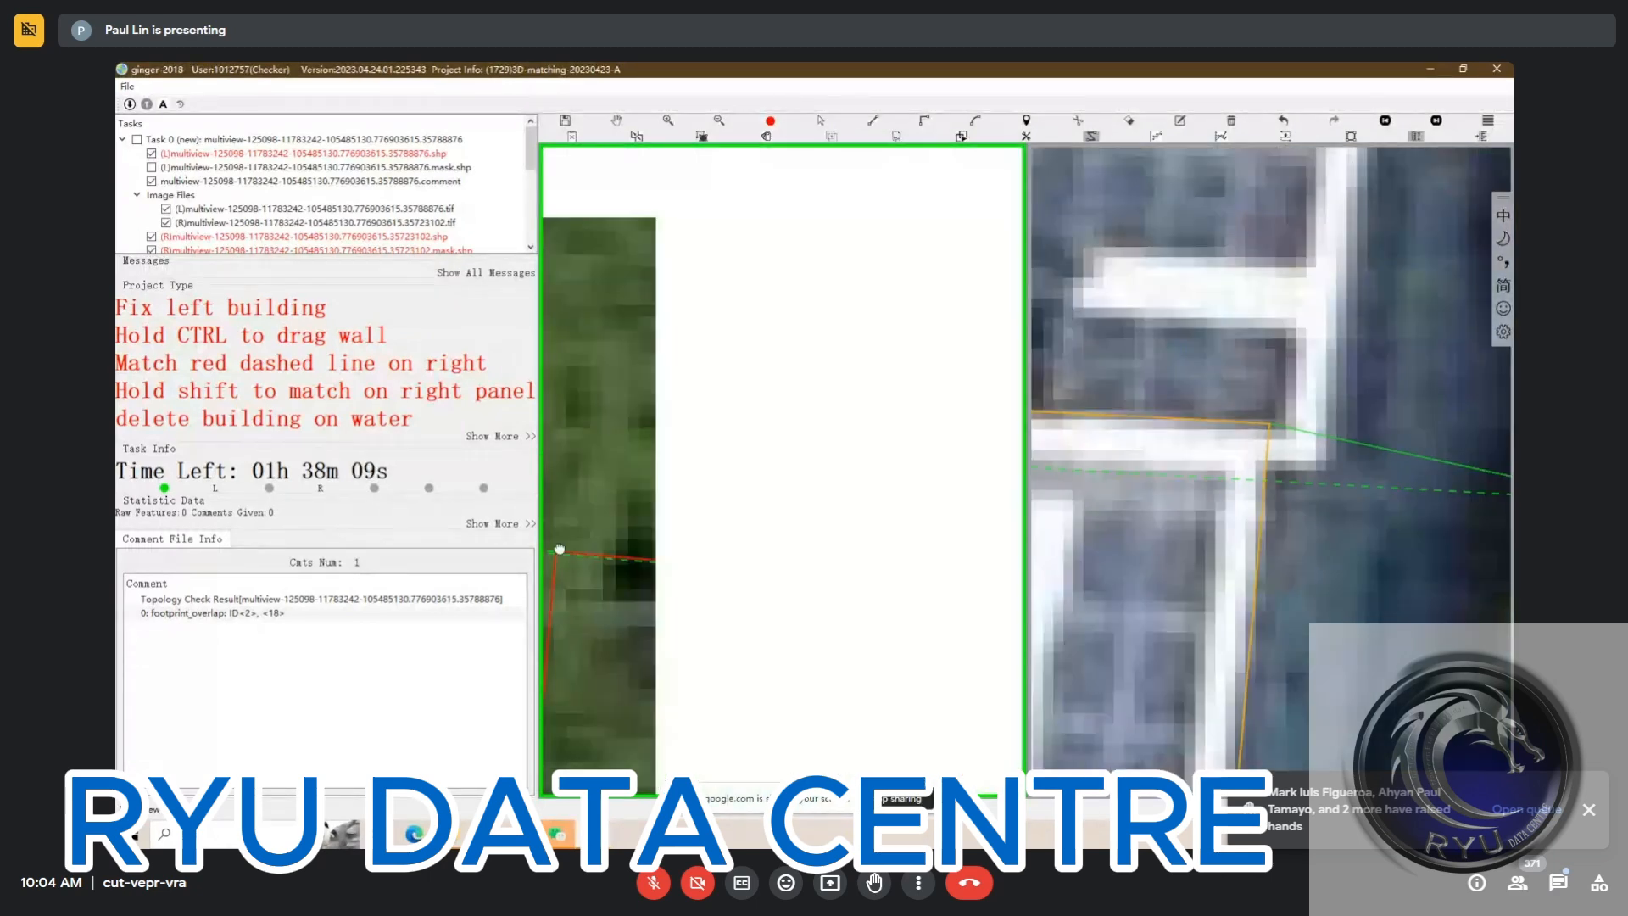
{"action": "scroll", "coordinate": [741, 513], "scroll_direction": "down", "scroll_amount": 1}
{"action": "scroll", "coordinate": [740, 514], "scroll_direction": "down", "scroll_amount": 2}
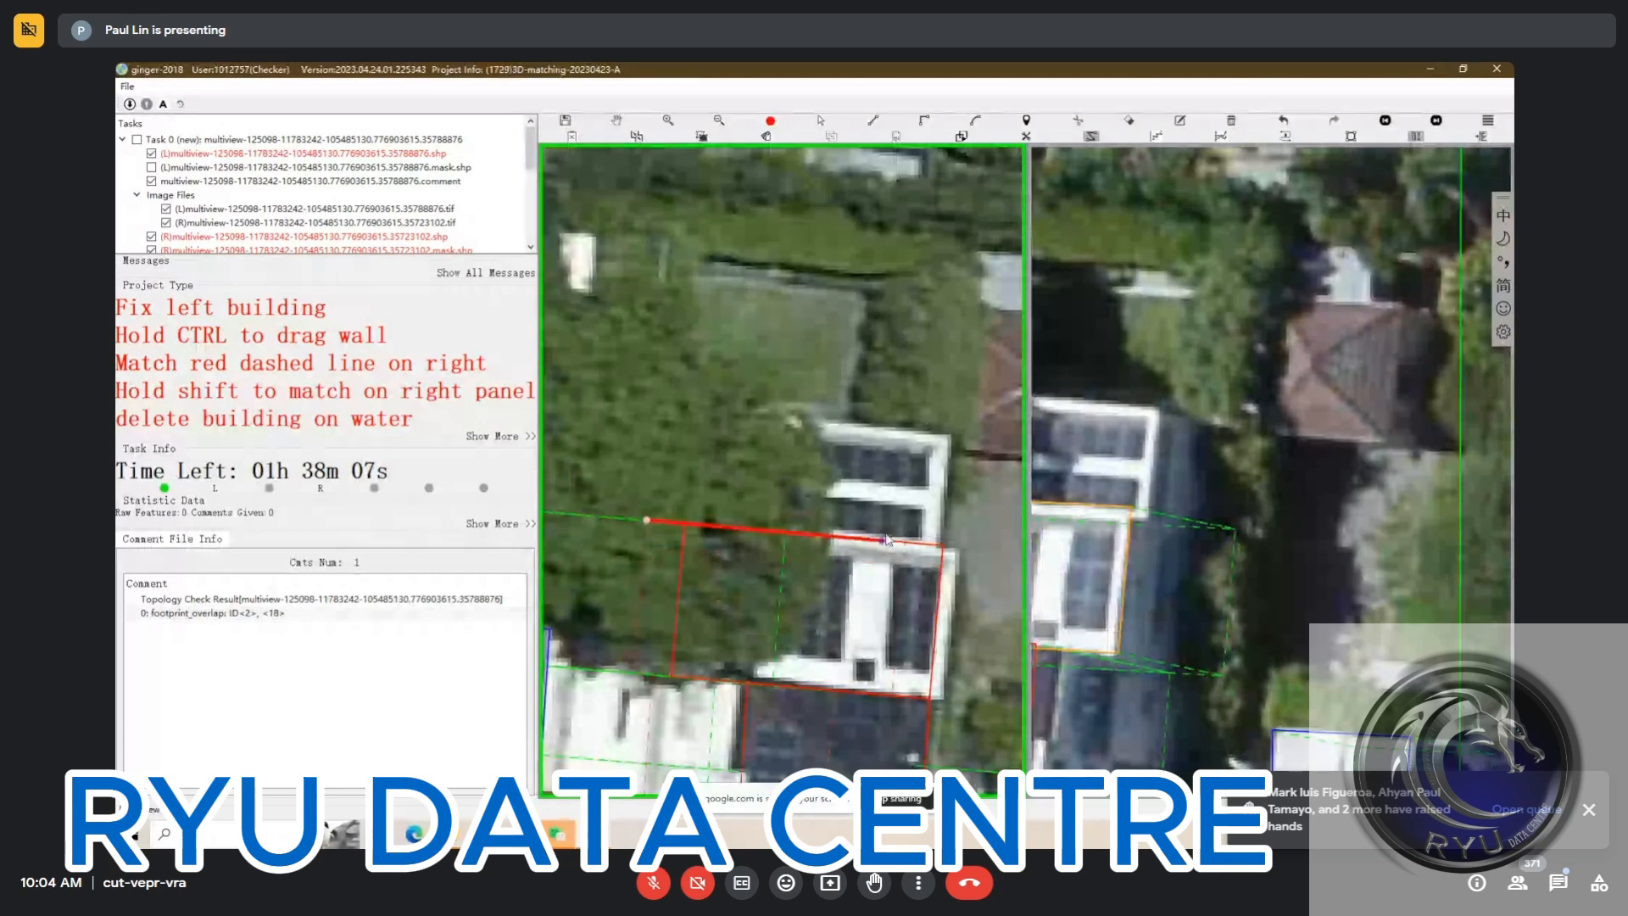
{"action": "left_click", "coordinate": [905, 544]}
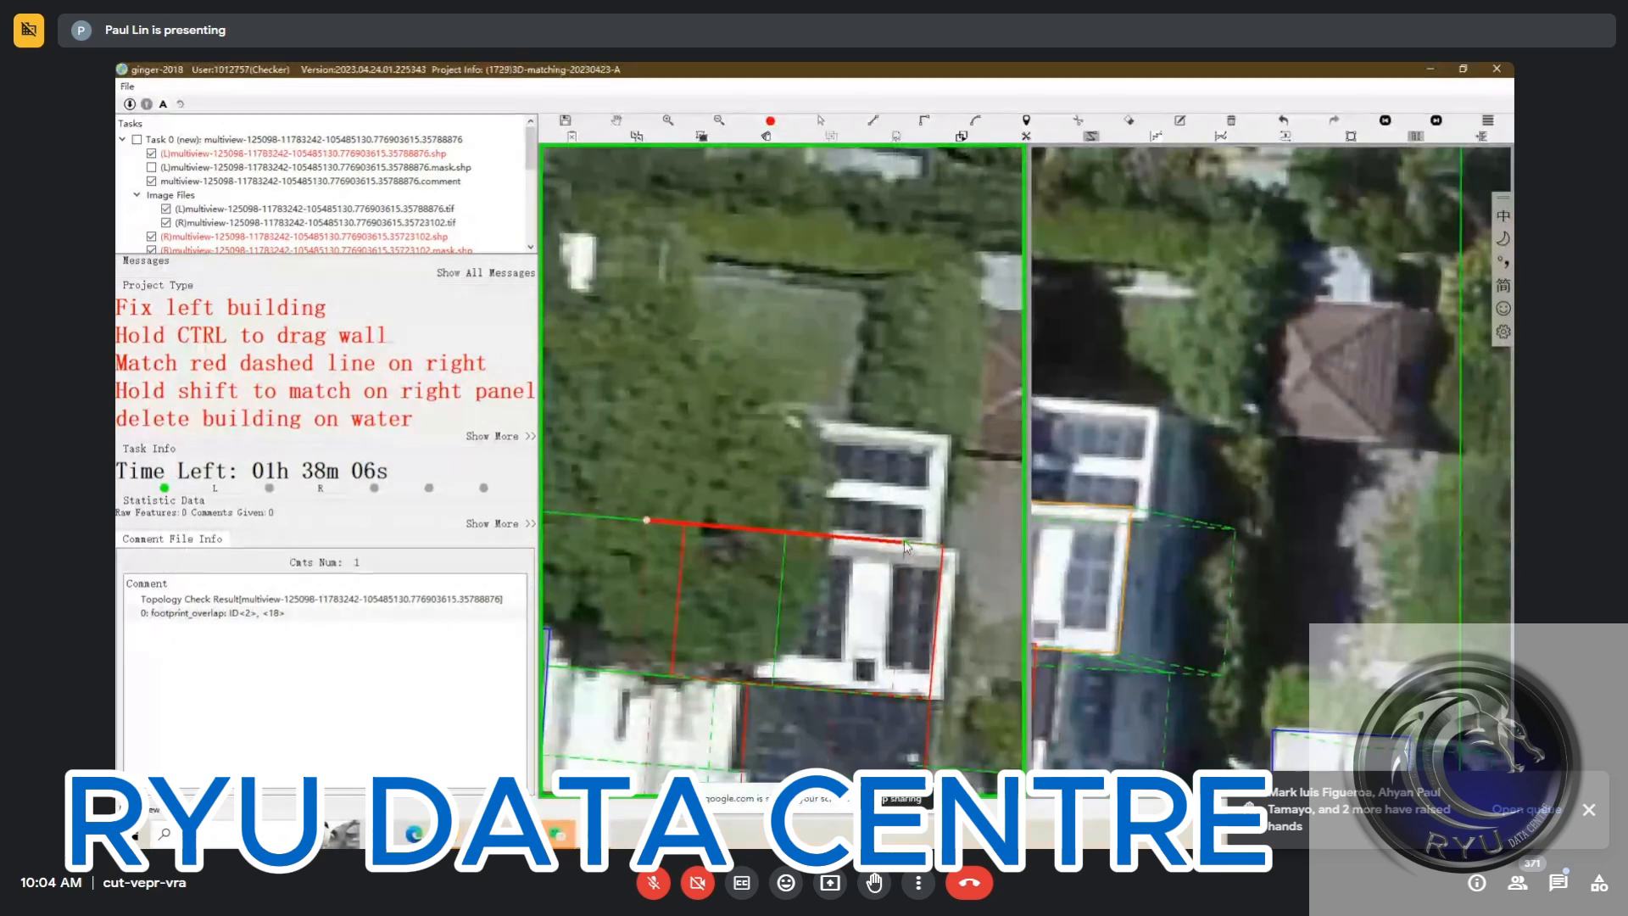
{"action": "left_click", "coordinate": [914, 435]}
{"action": "double_click", "coordinate": [647, 520]}
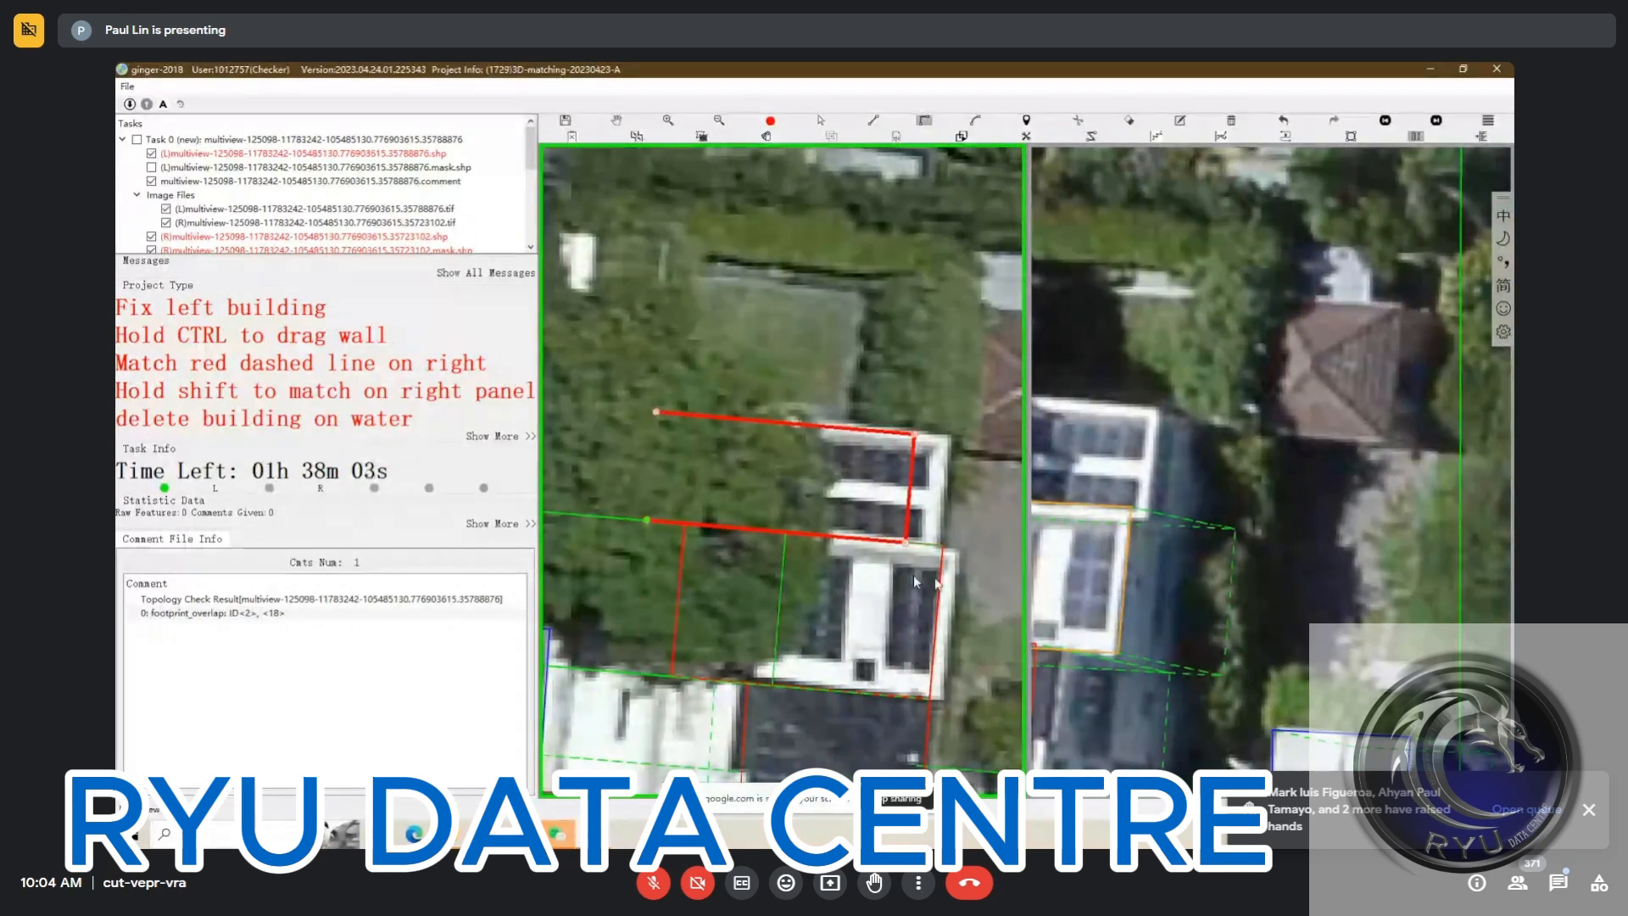
{"action": "left_click", "coordinate": [911, 495]}
{"action": "left_click_drag", "start_coordinate": [911, 495], "coordinate": [934, 498]}
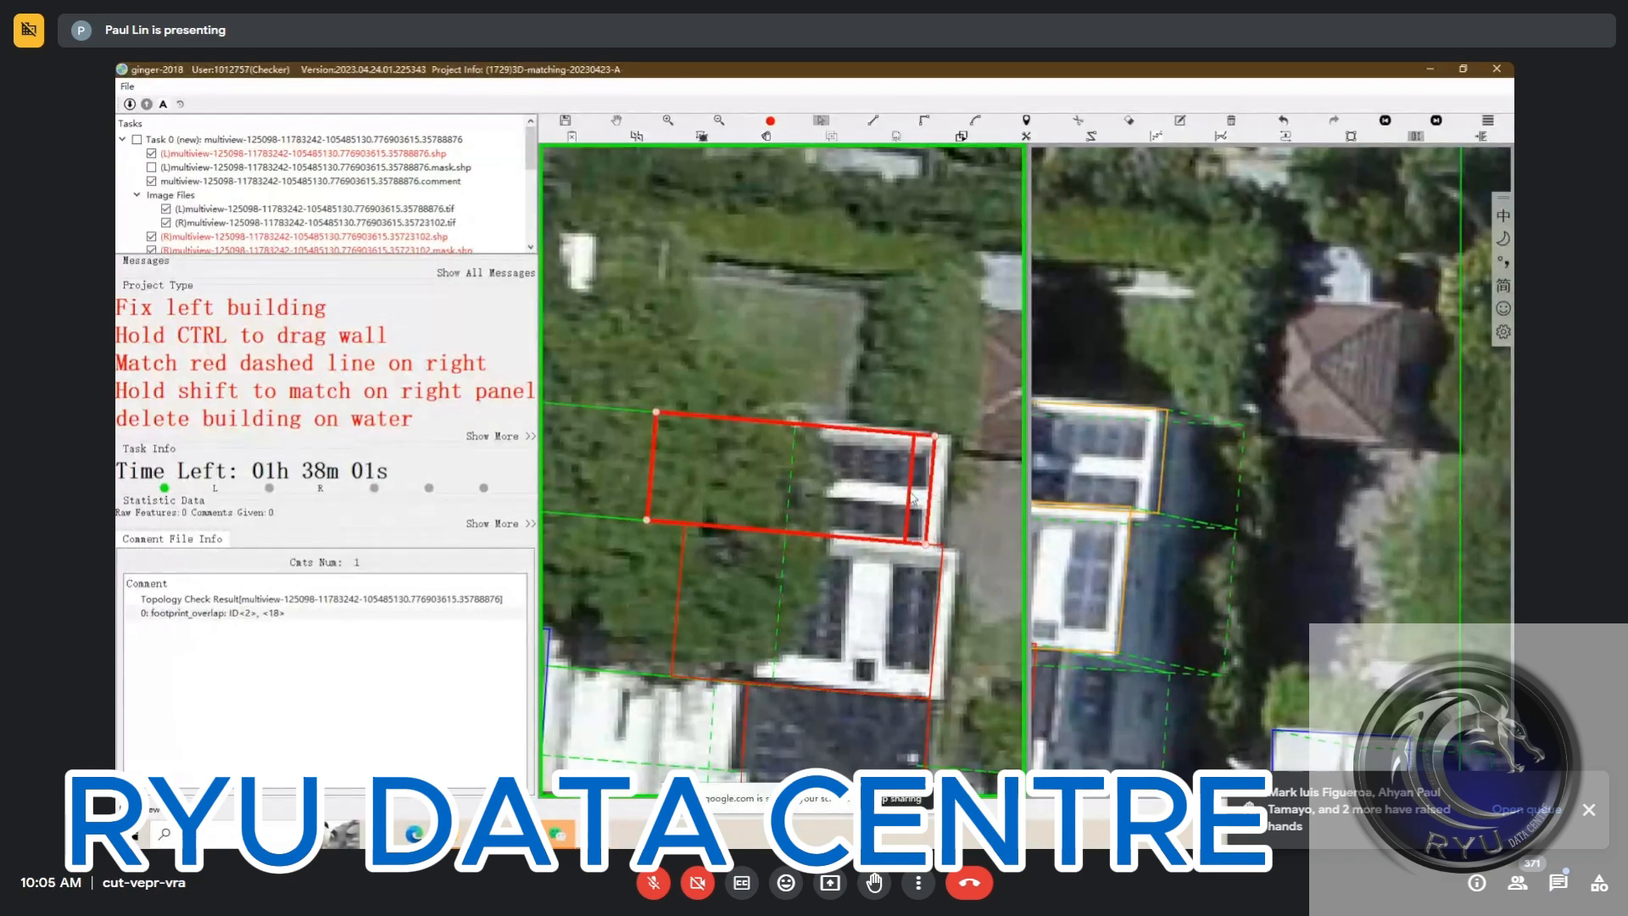
Select all sections of the solar-panelled building, confirm their match in the first right view, and save it
{"action": "scroll", "coordinate": [914, 498], "scroll_direction": "down", "scroll_amount": 3}
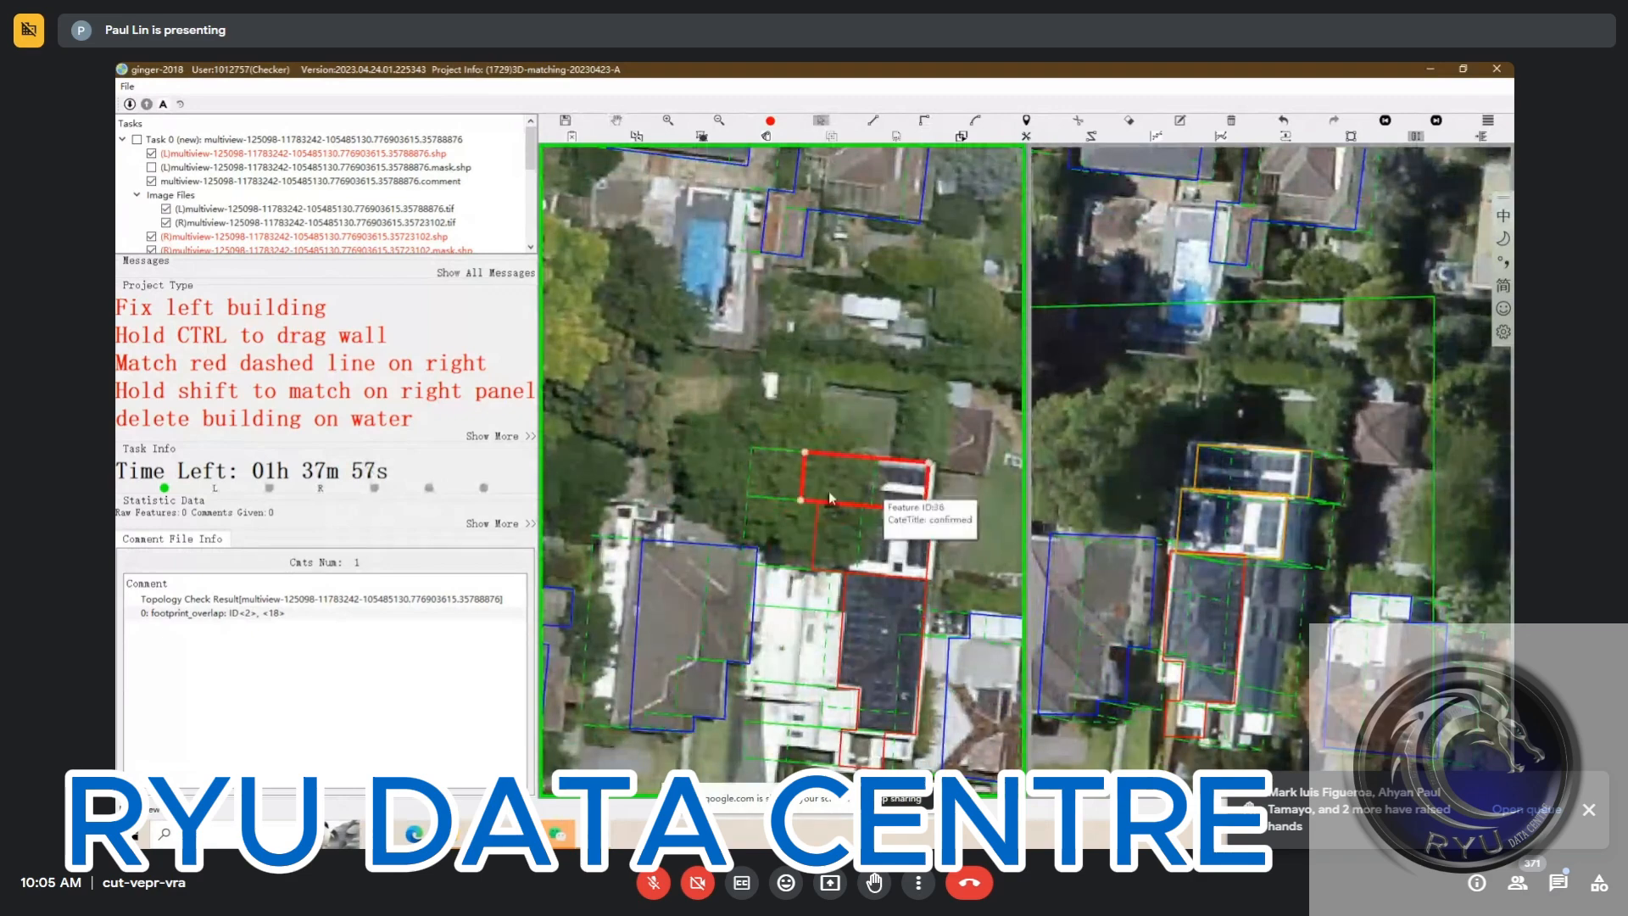
{"action": "left_click_drag", "start_coordinate": [857, 503], "coordinate": [875, 418]}
{"action": "left_click_drag", "start_coordinate": [785, 360], "coordinate": [896, 625]}
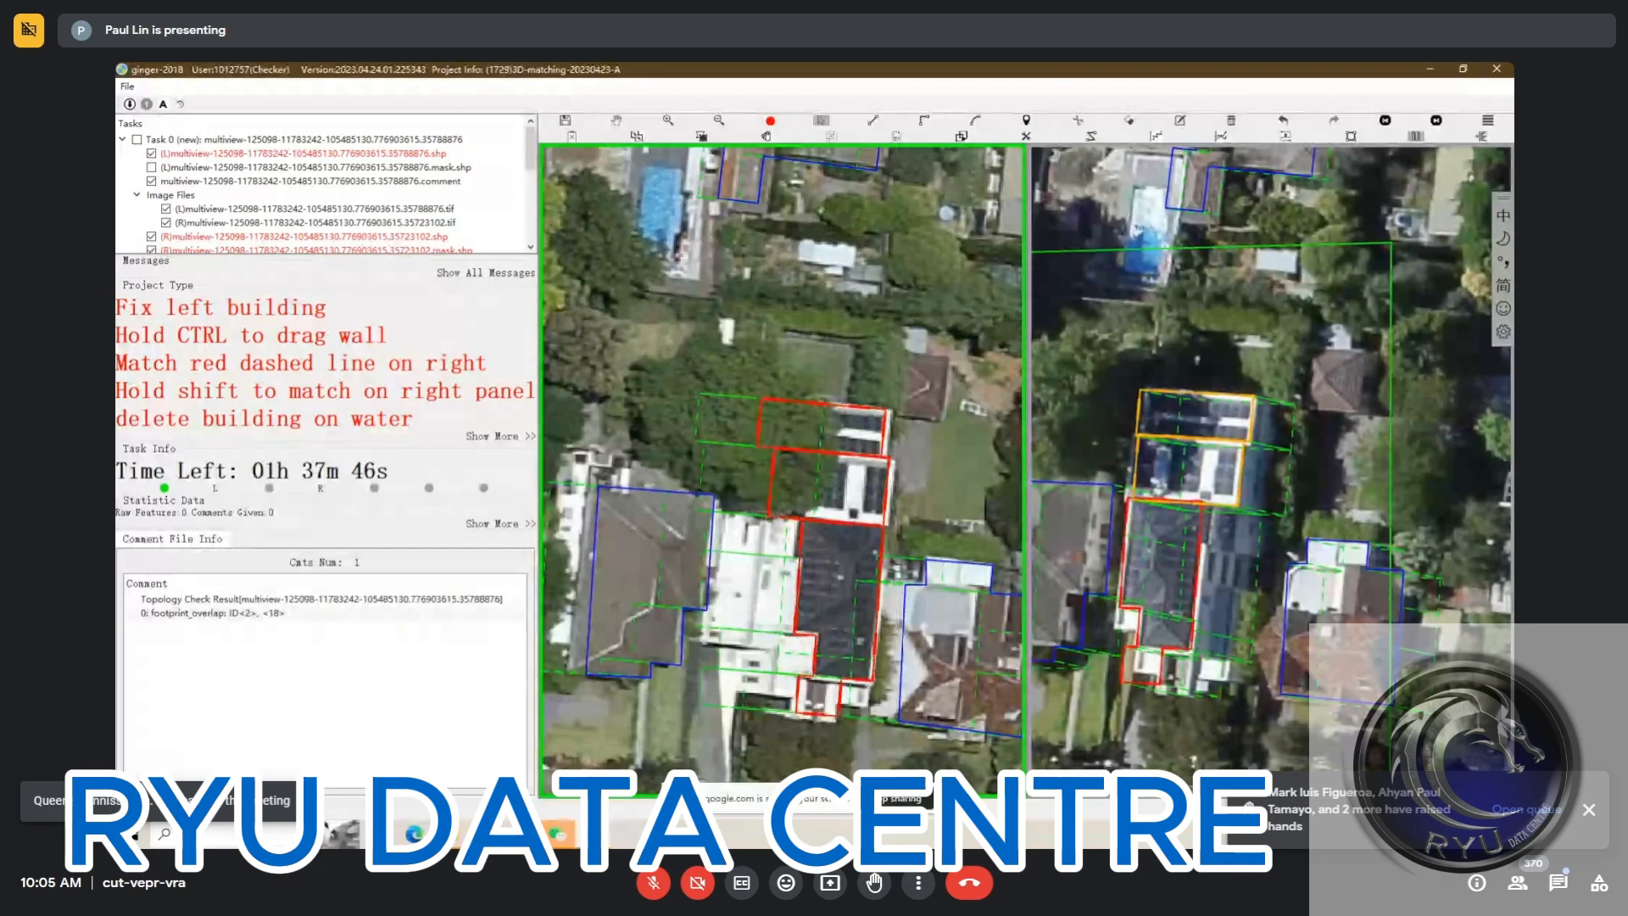
{"action": "left_click_drag", "start_coordinate": [1213, 459], "coordinate": [1237, 458]}
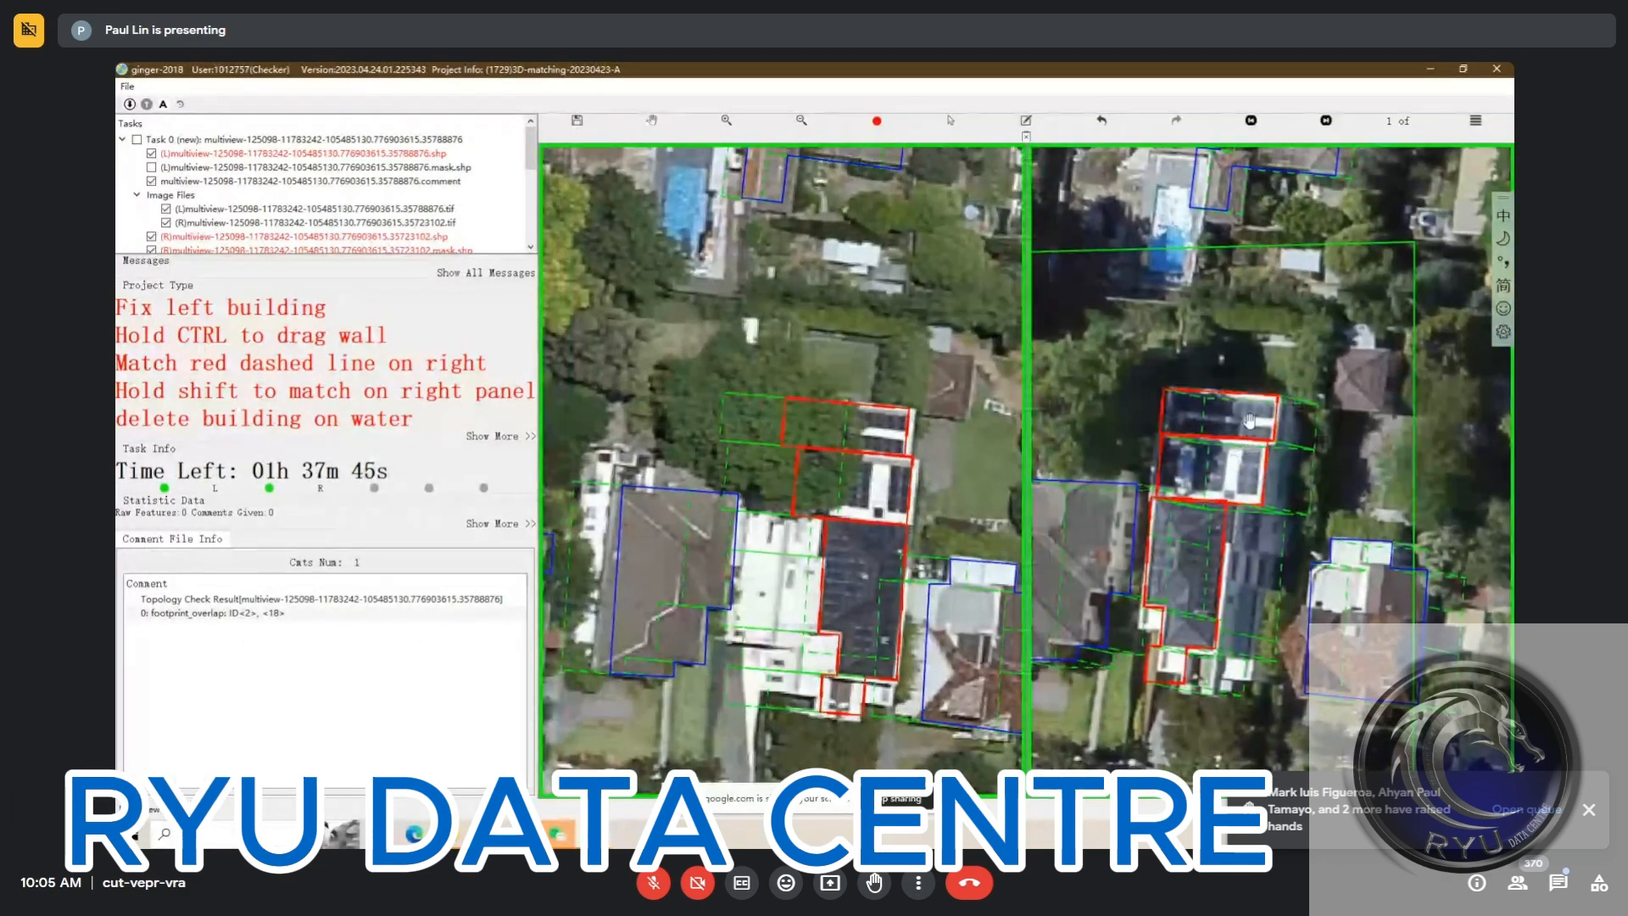
{"action": "key", "text": "ctrl+s"}
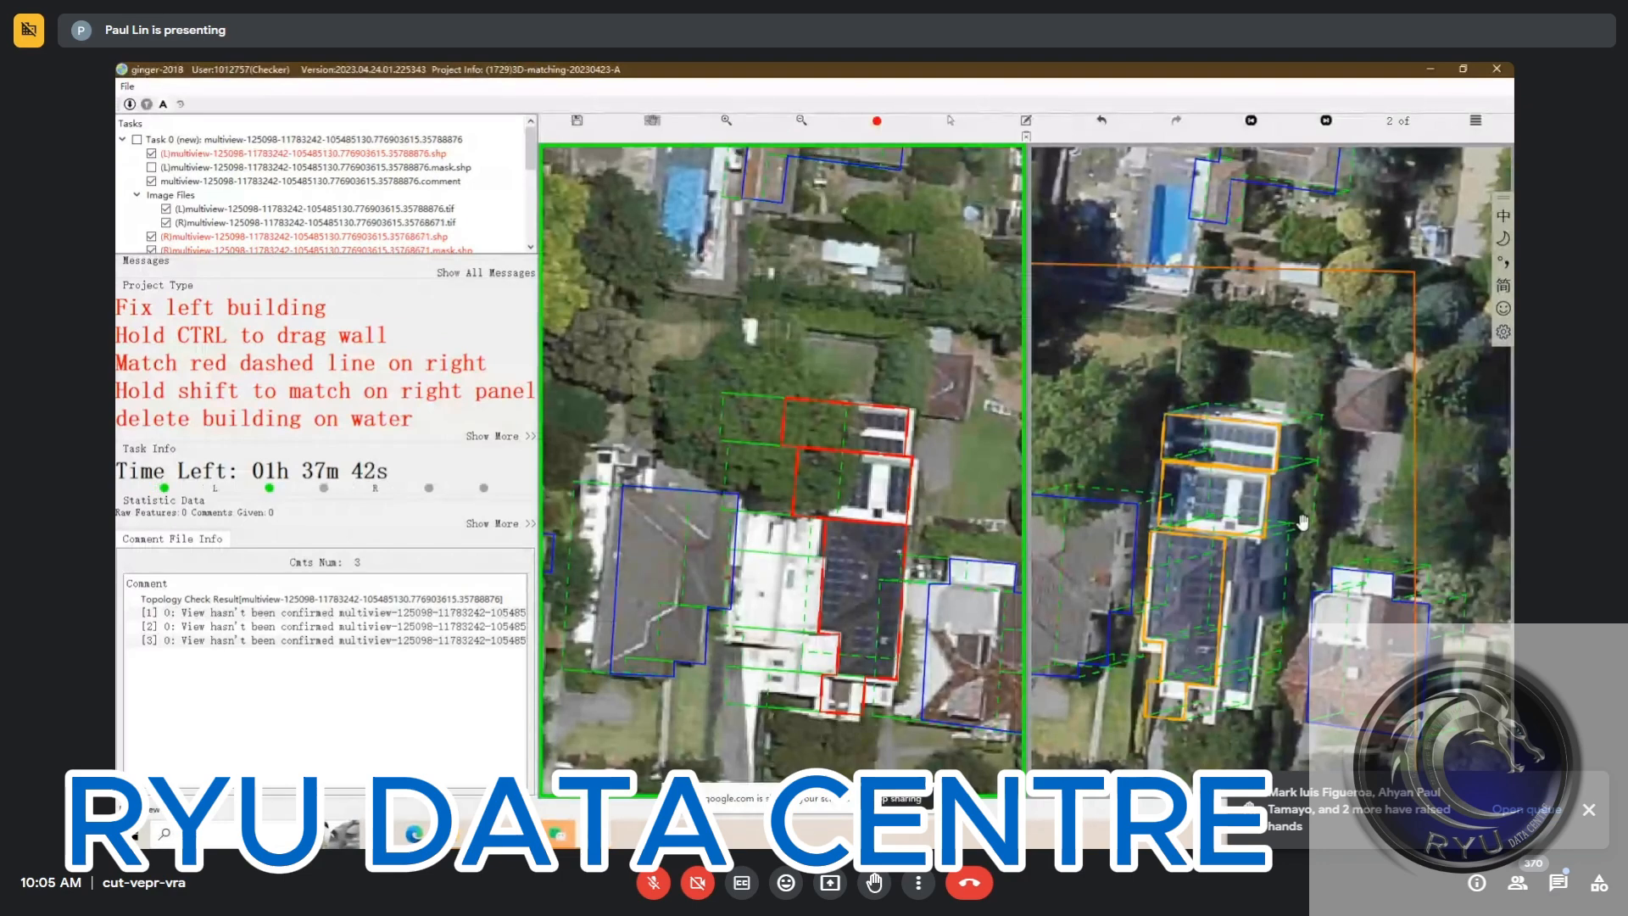
Confirm the building's match in the second, third and fourth right views, saving the second and third
{"action": "left_click", "coordinate": [1302, 522]}
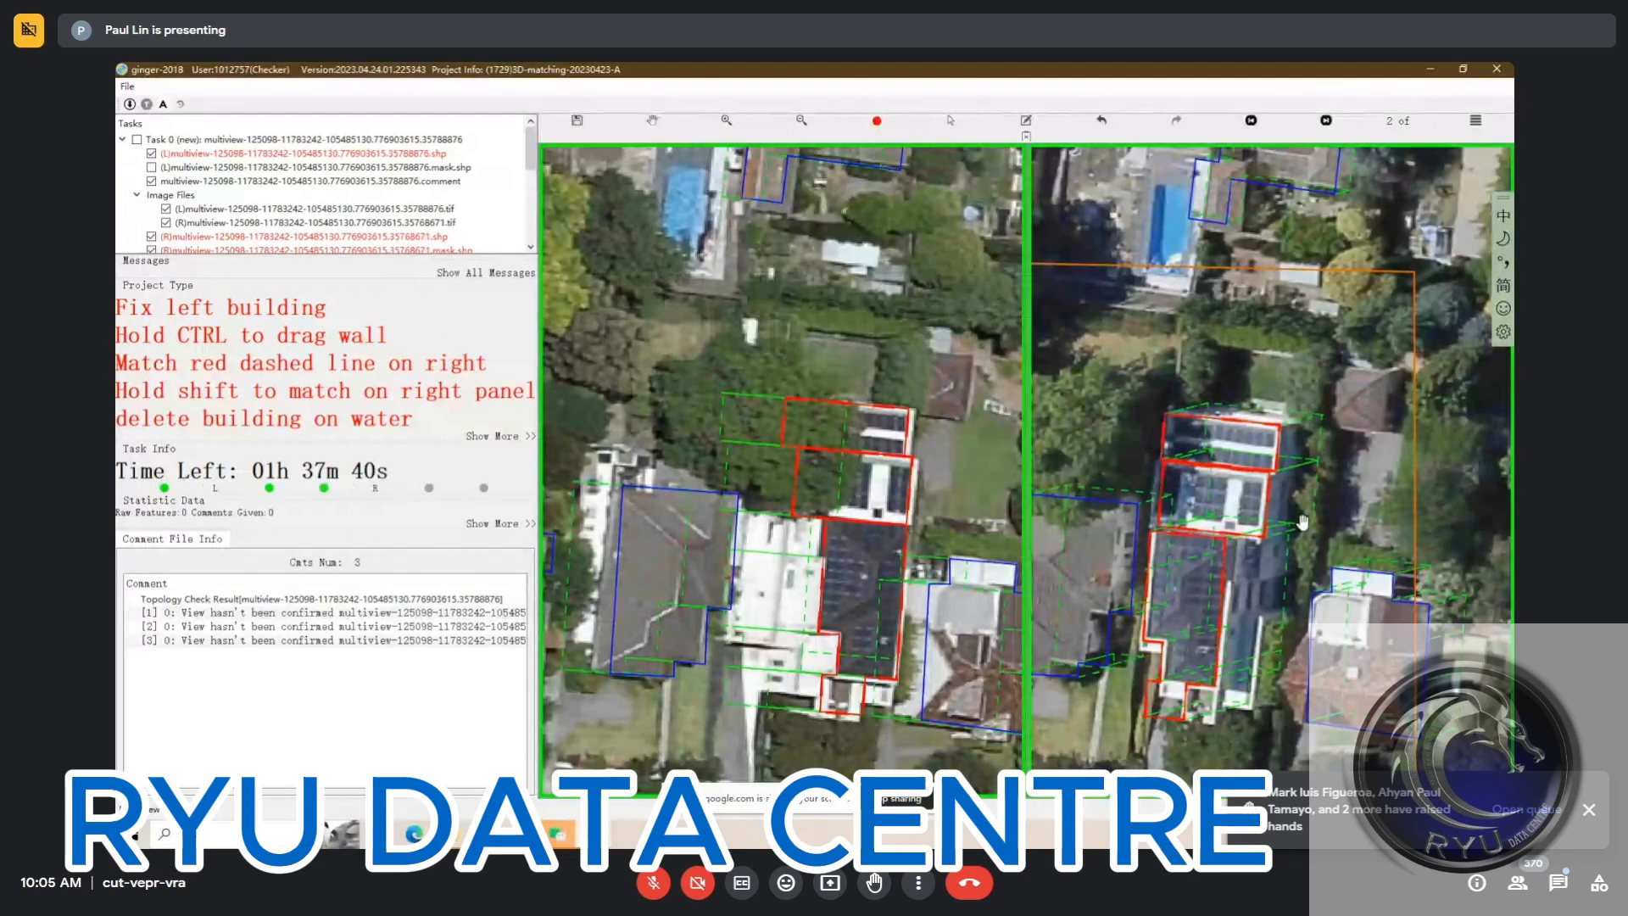
{"action": "key", "text": "ctrl+s"}
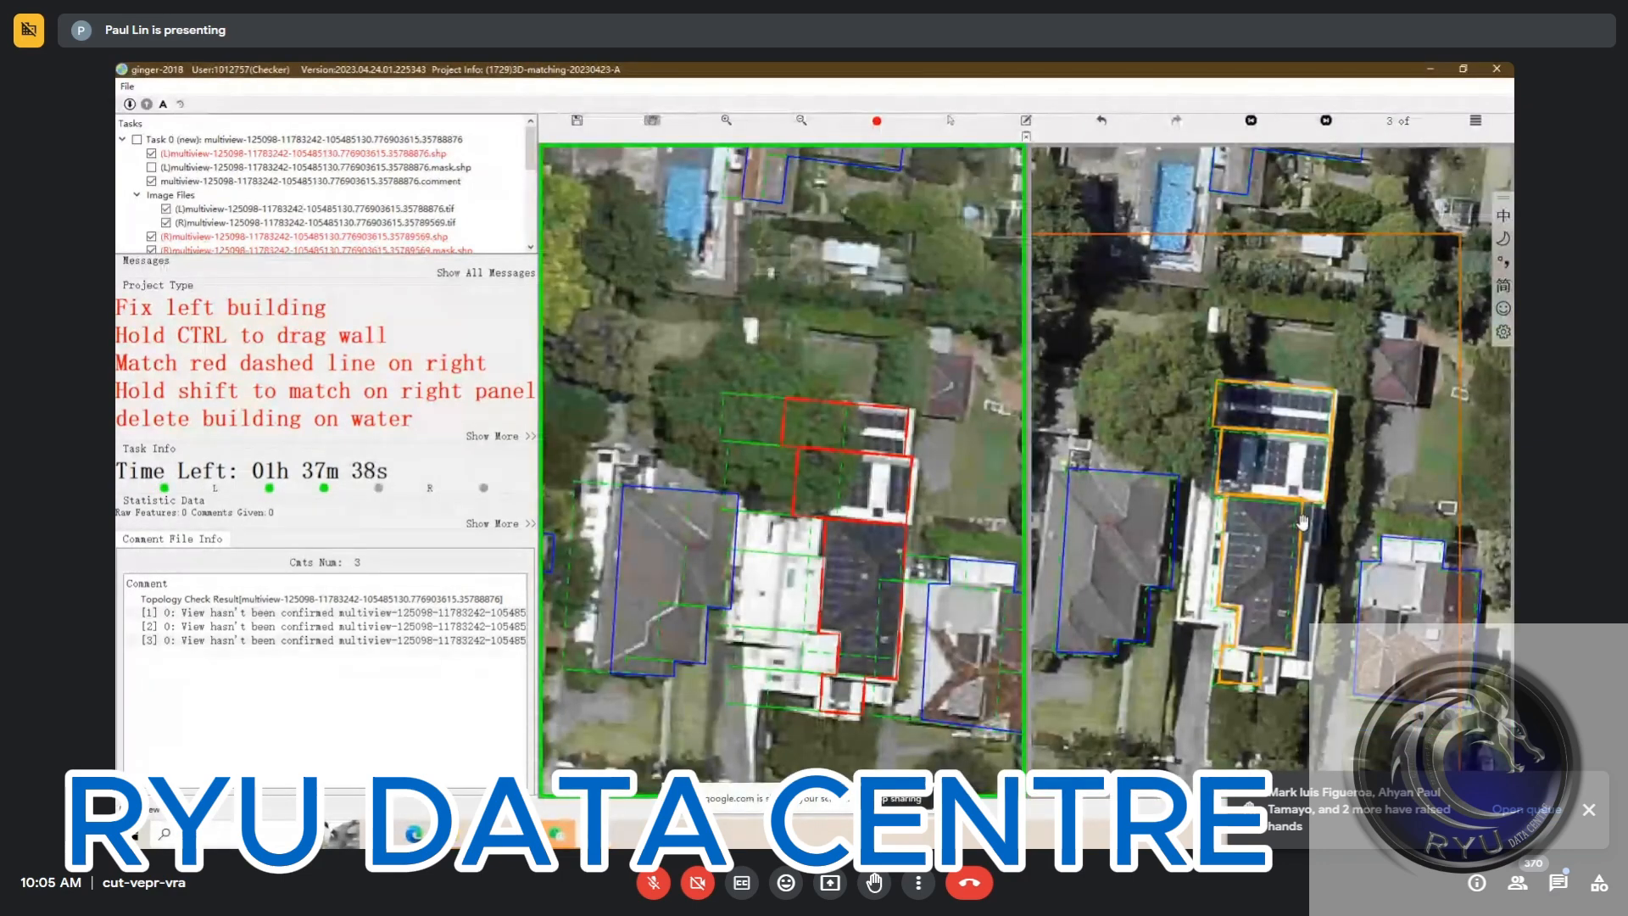
{"action": "left_click", "coordinate": [1302, 522]}
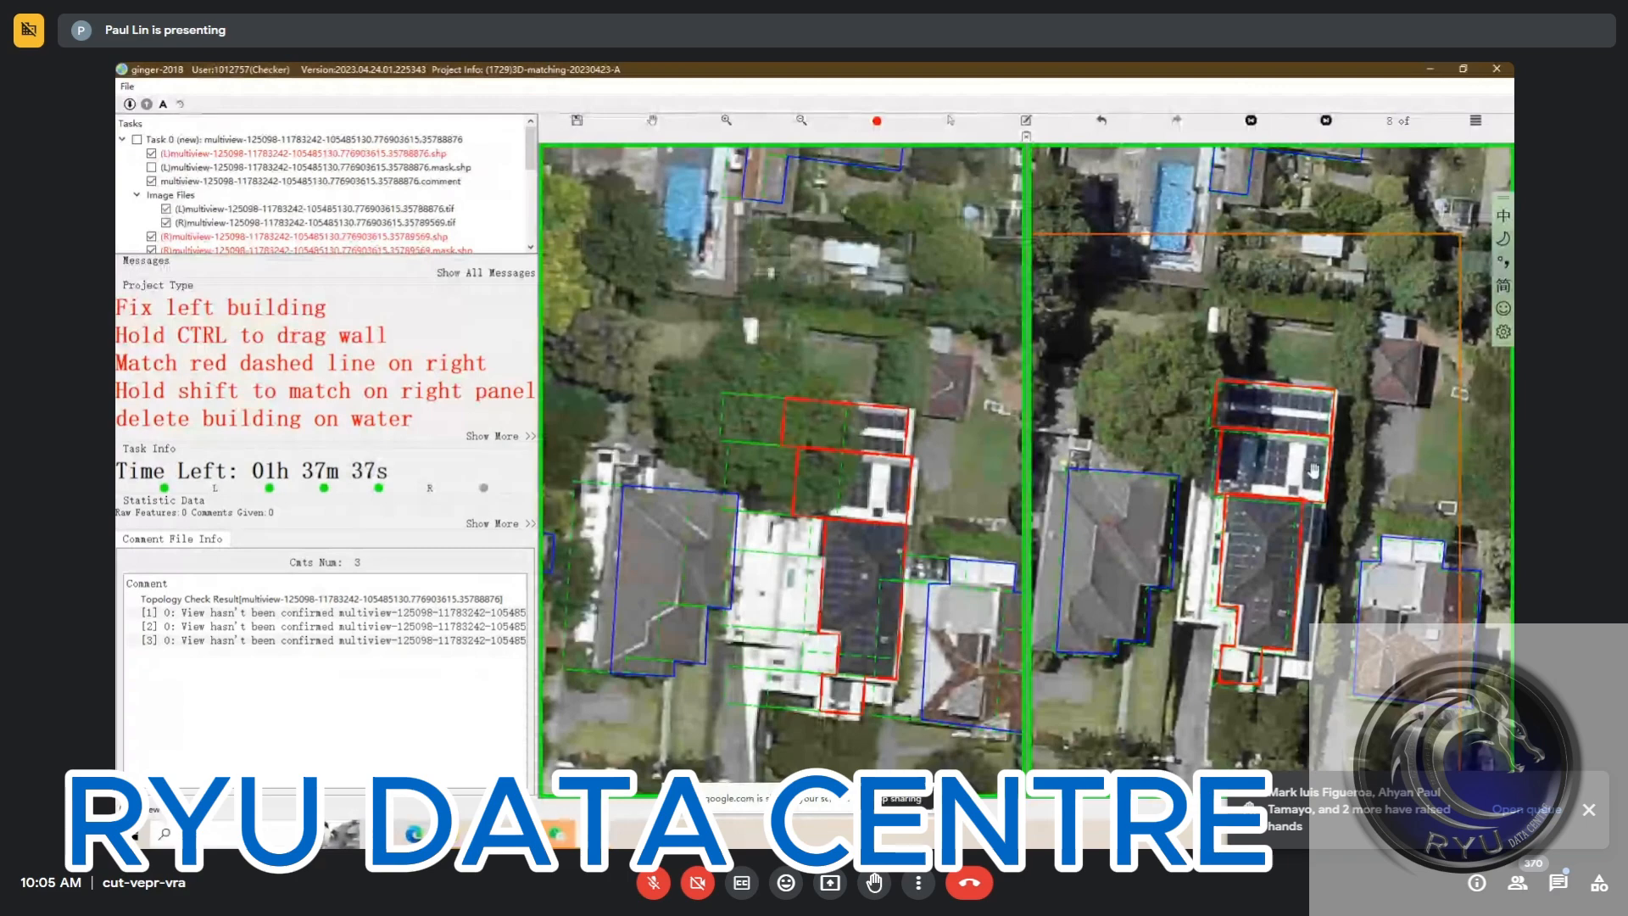
{"action": "key", "text": "ctrl+s"}
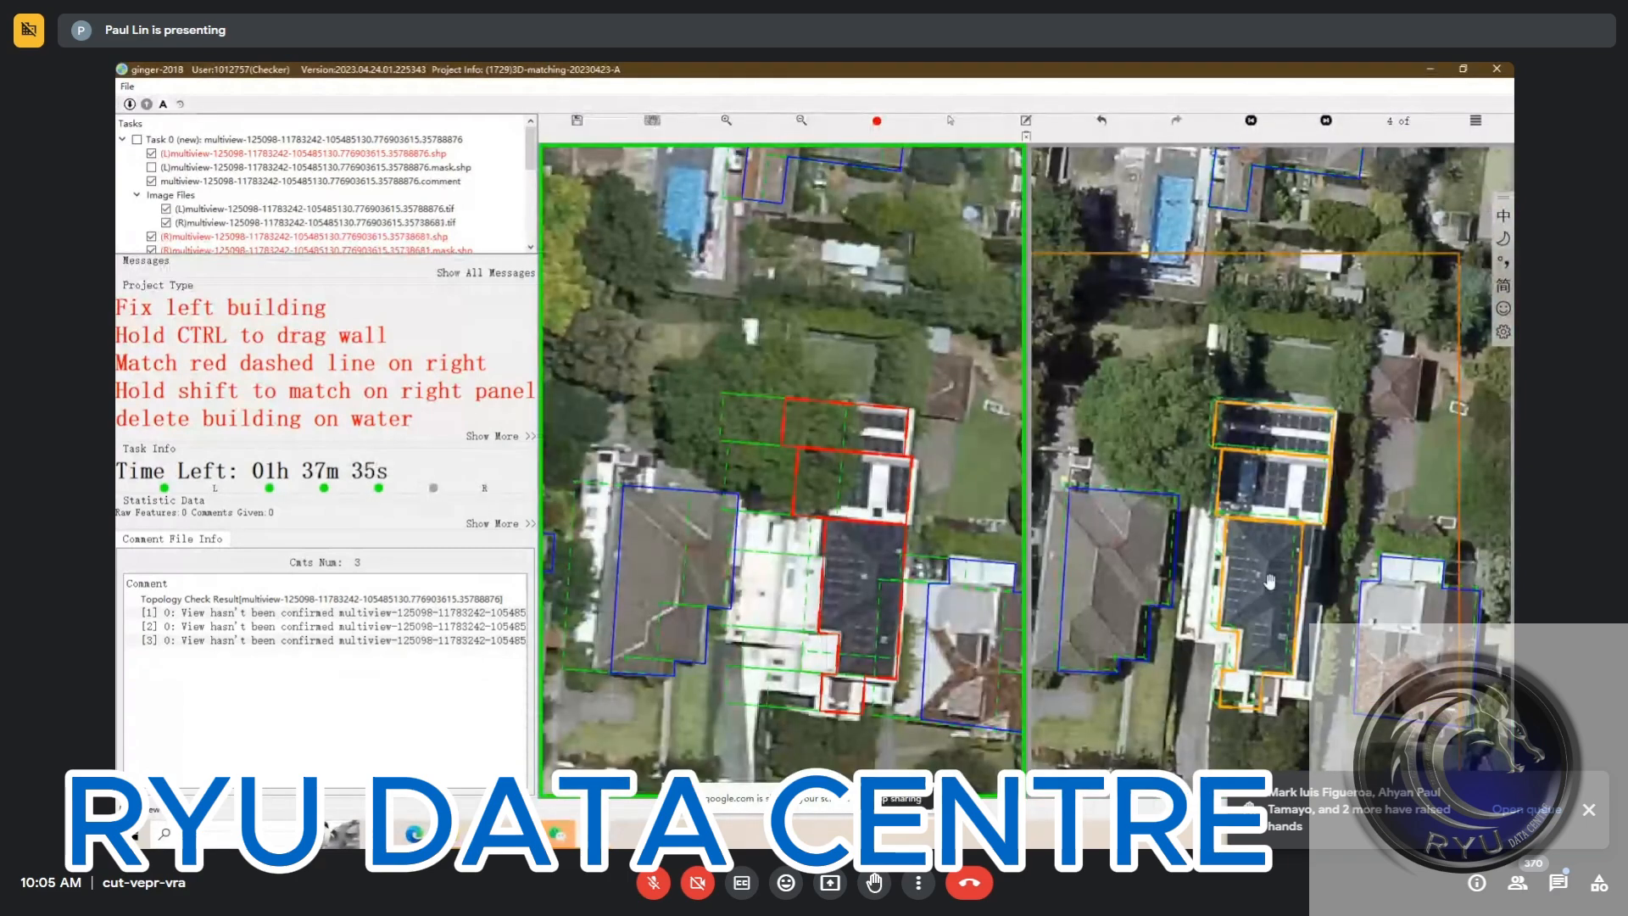
{"action": "left_click", "coordinate": [1297, 547]}
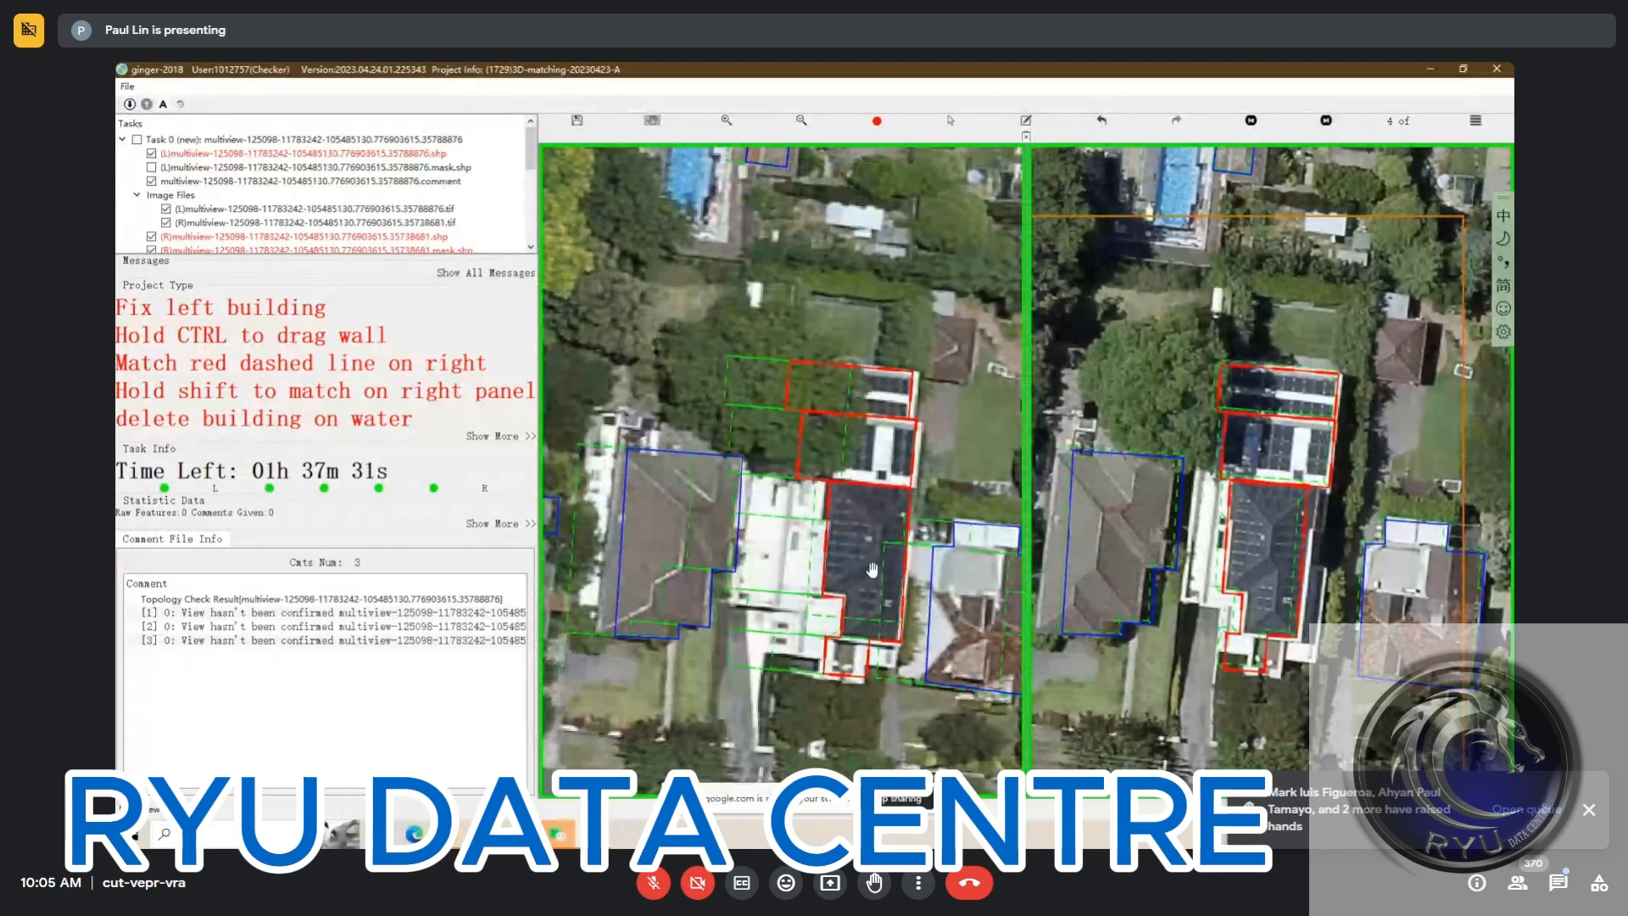
Submit the completed solar-panelled building task and open the next one
{"action": "mouse_move", "coordinate": [871, 570]}
{"action": "left_mouse_down"}
{"action": "mouse_move", "coordinate": [863, 591]}
{"action": "mouse_move", "coordinate": [872, 553]}
{"action": "left_mouse_up"}
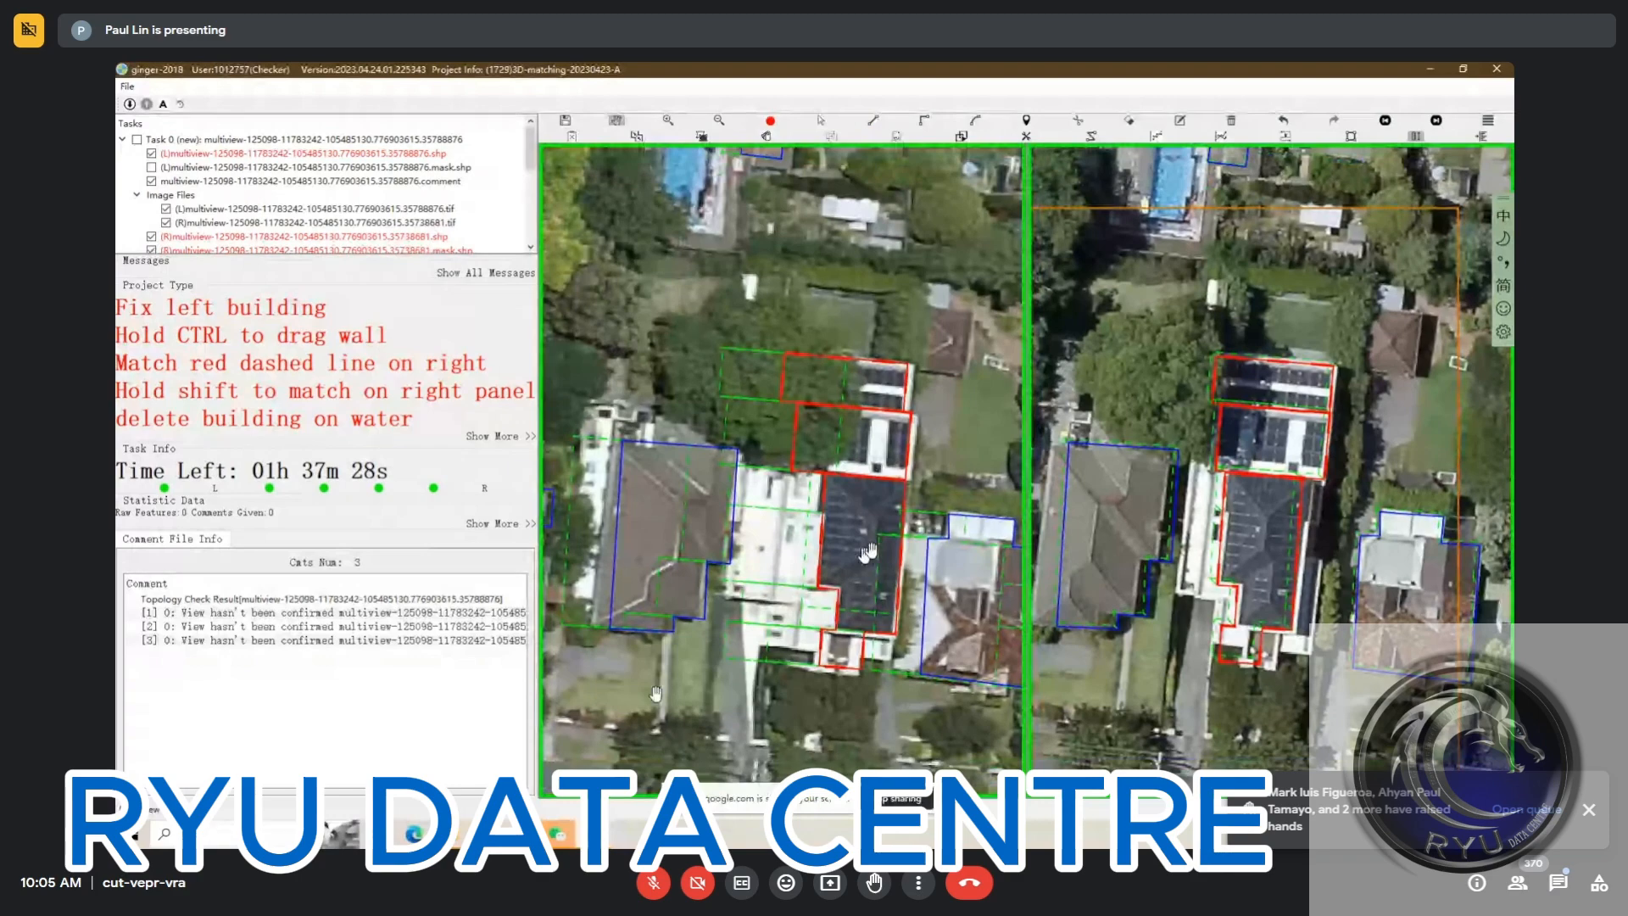
{"action": "mouse_move", "coordinate": [593, 835]}
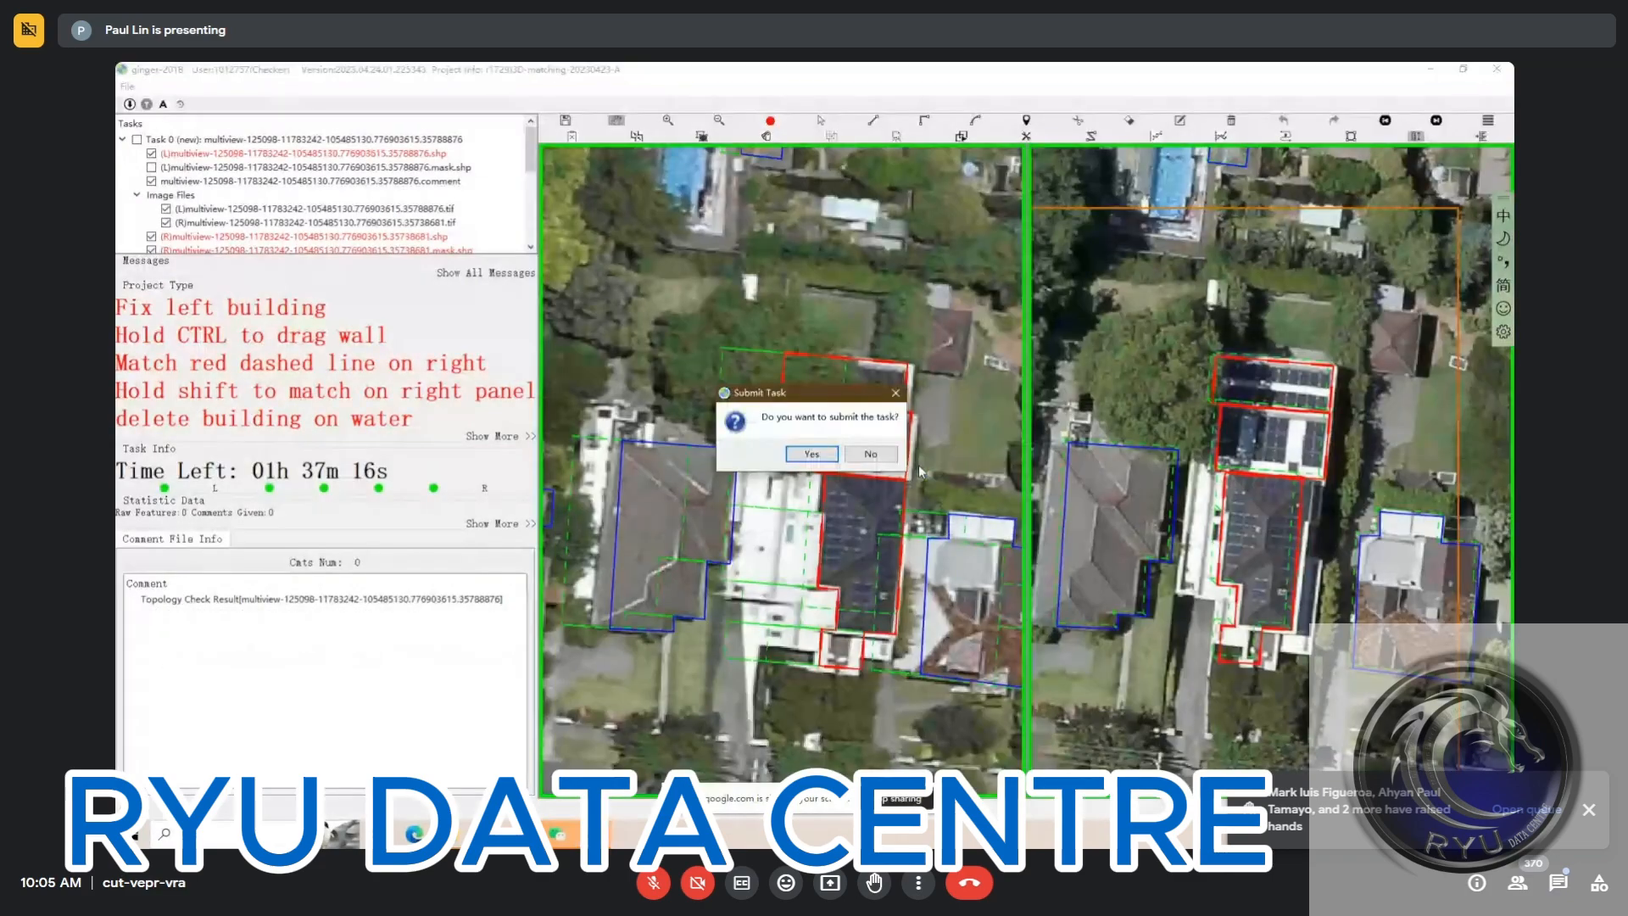
{"action": "left_click", "coordinate": [812, 455]}
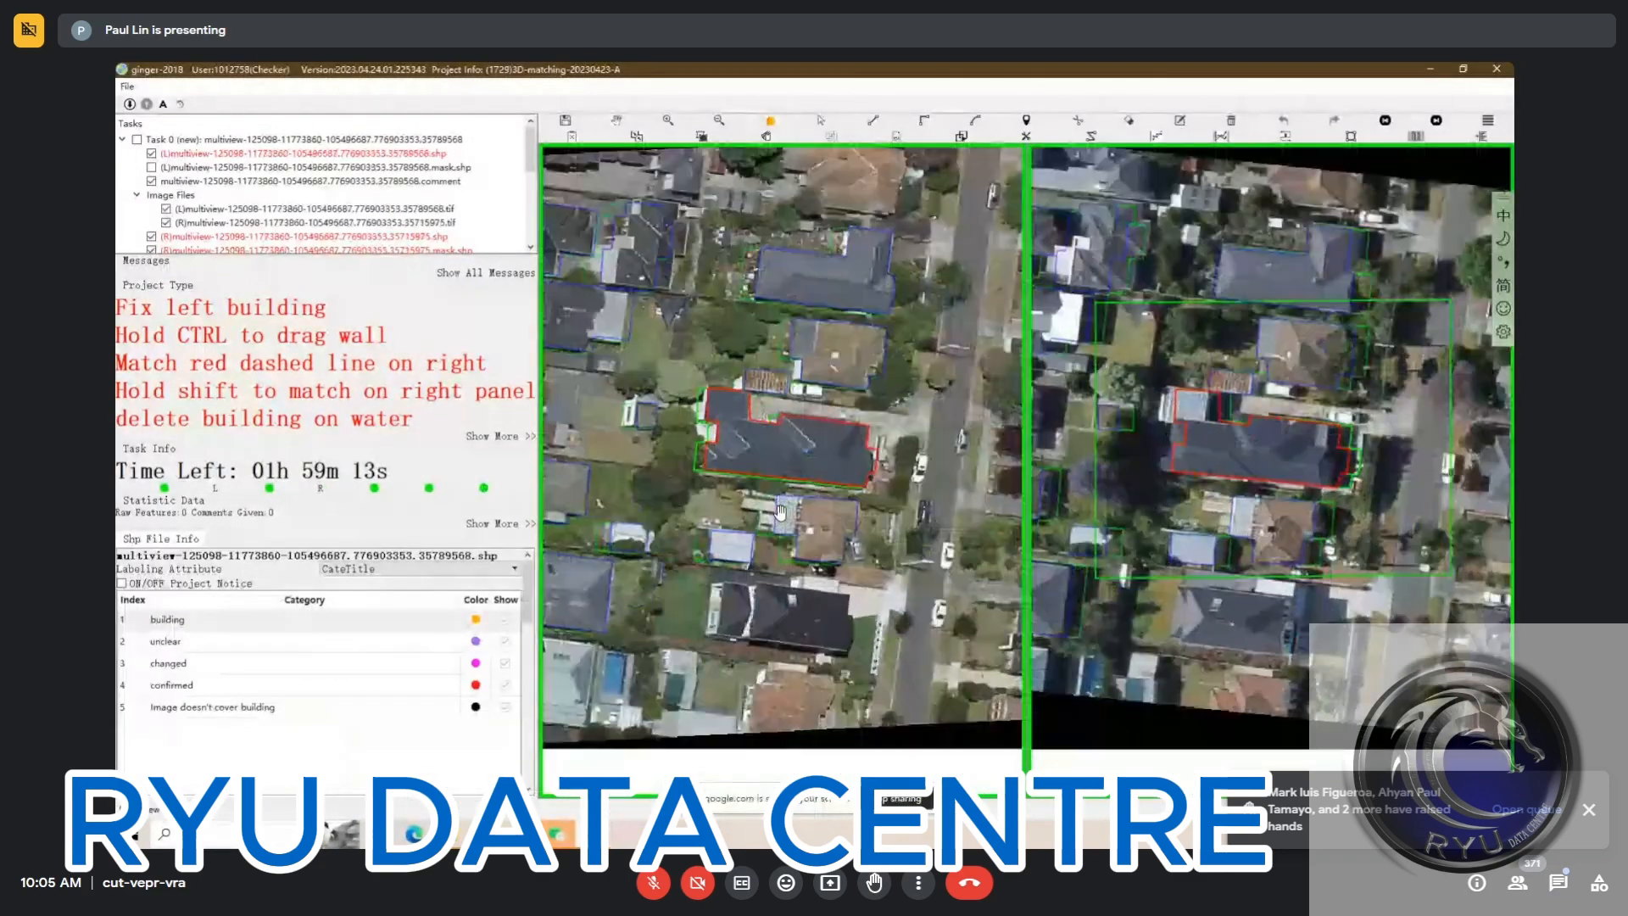
Redraw the east and west walls of the dark-roofed building's northwest wing along its roof edges in the left image
{"action": "scroll", "coordinate": [781, 513], "scroll_direction": "up", "scroll_amount": 5}
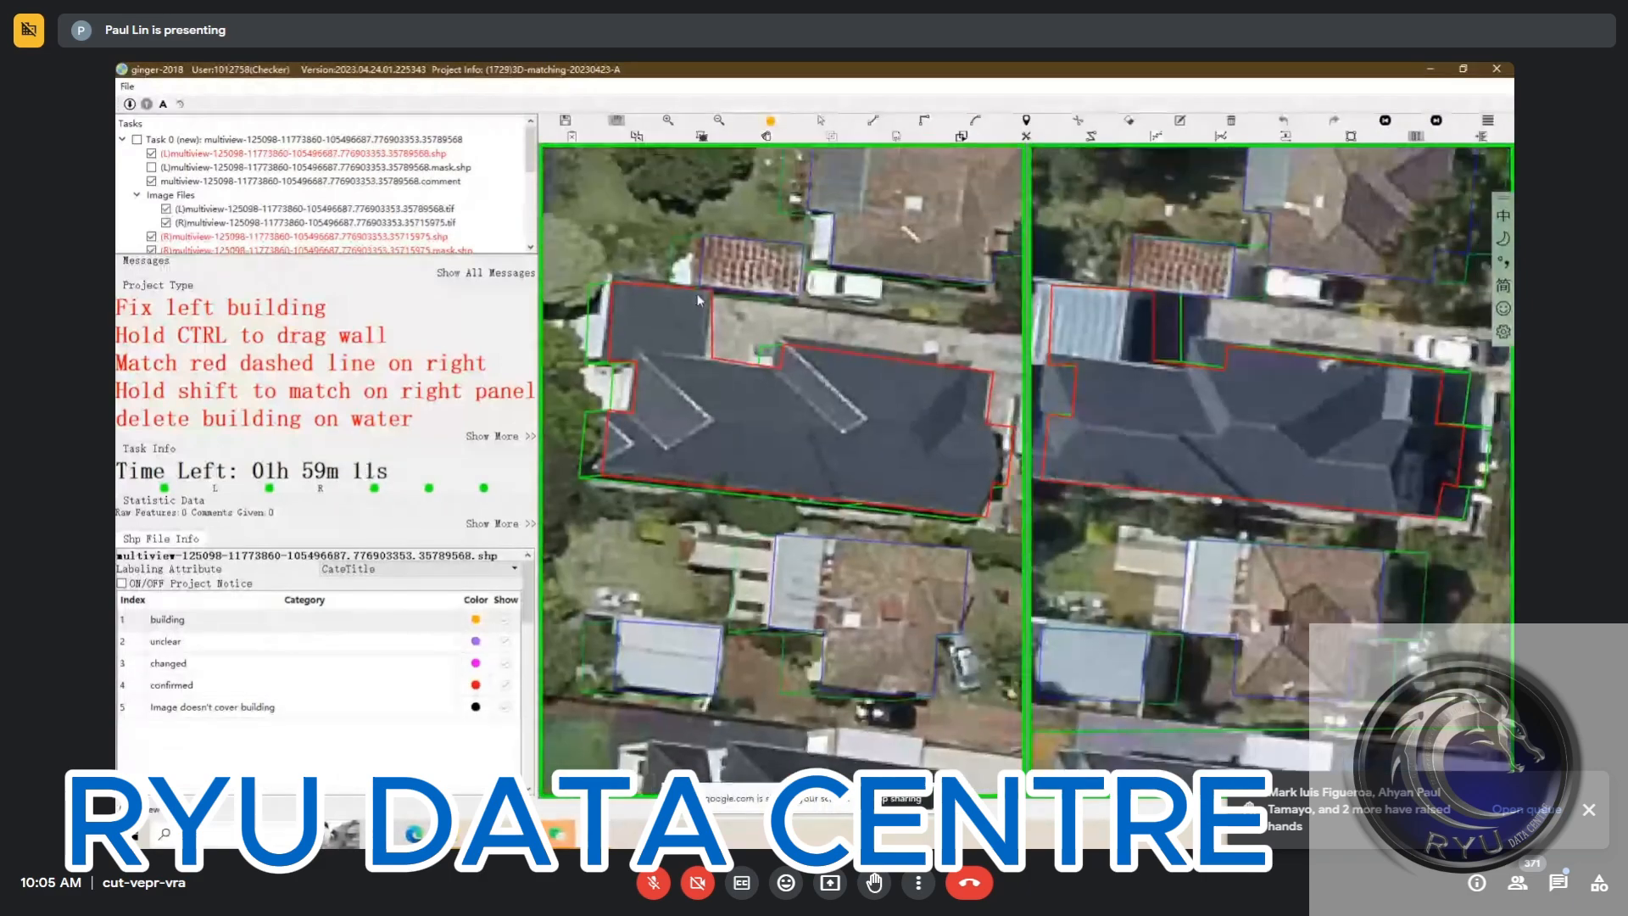
{"action": "key", "text": "r"}
{"action": "left_click", "coordinate": [703, 289]}
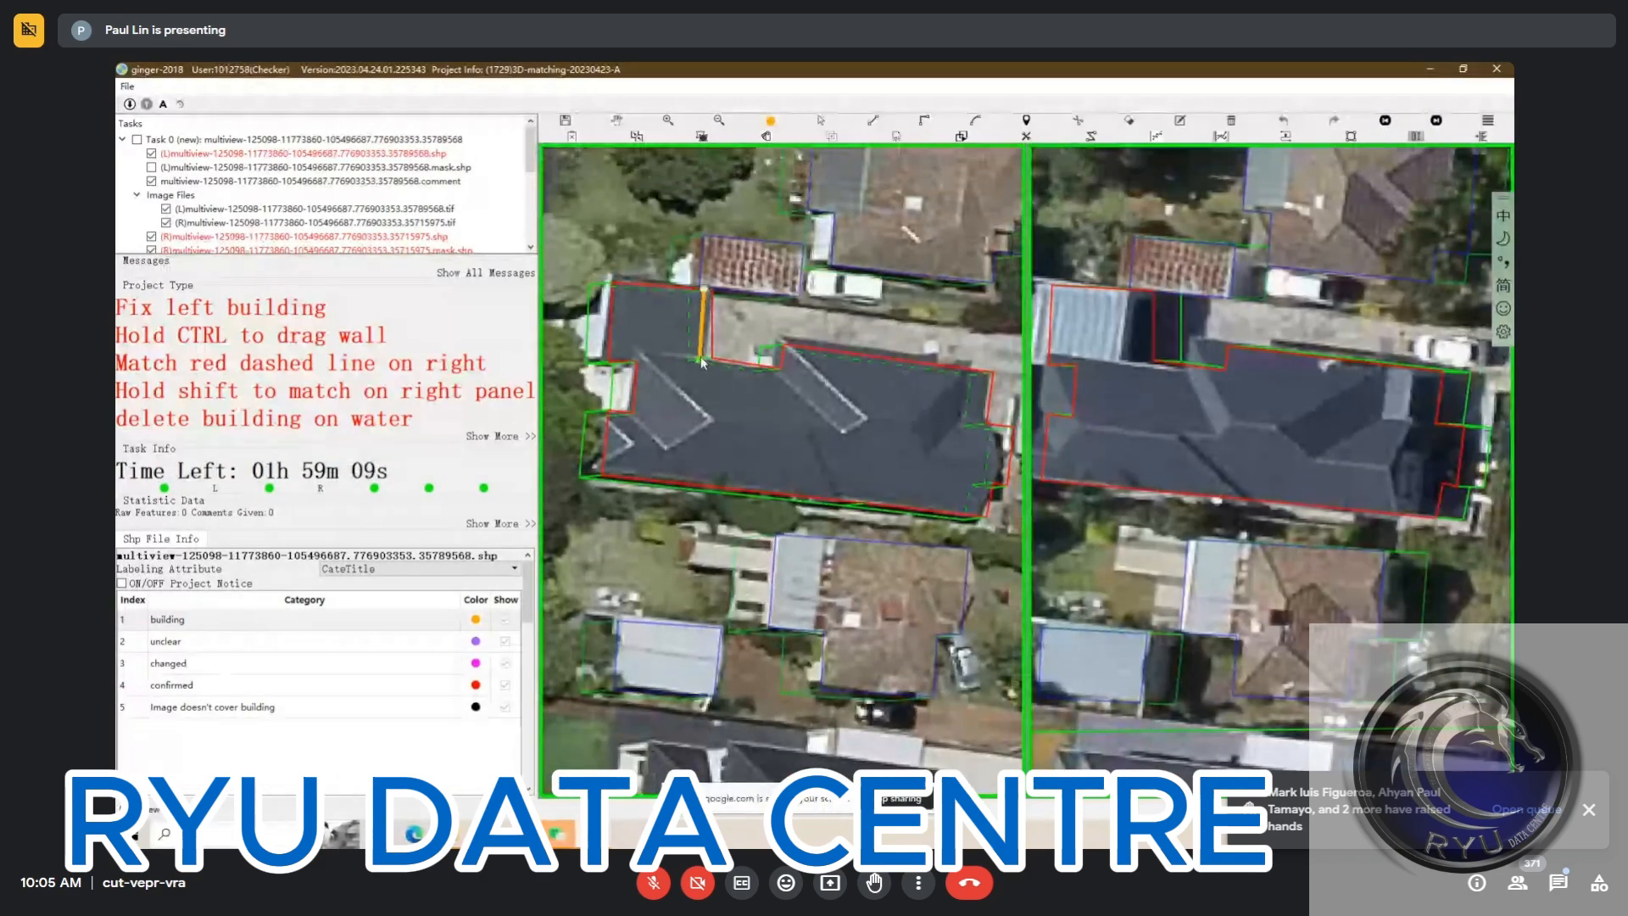
{"action": "left_click", "coordinate": [700, 361]}
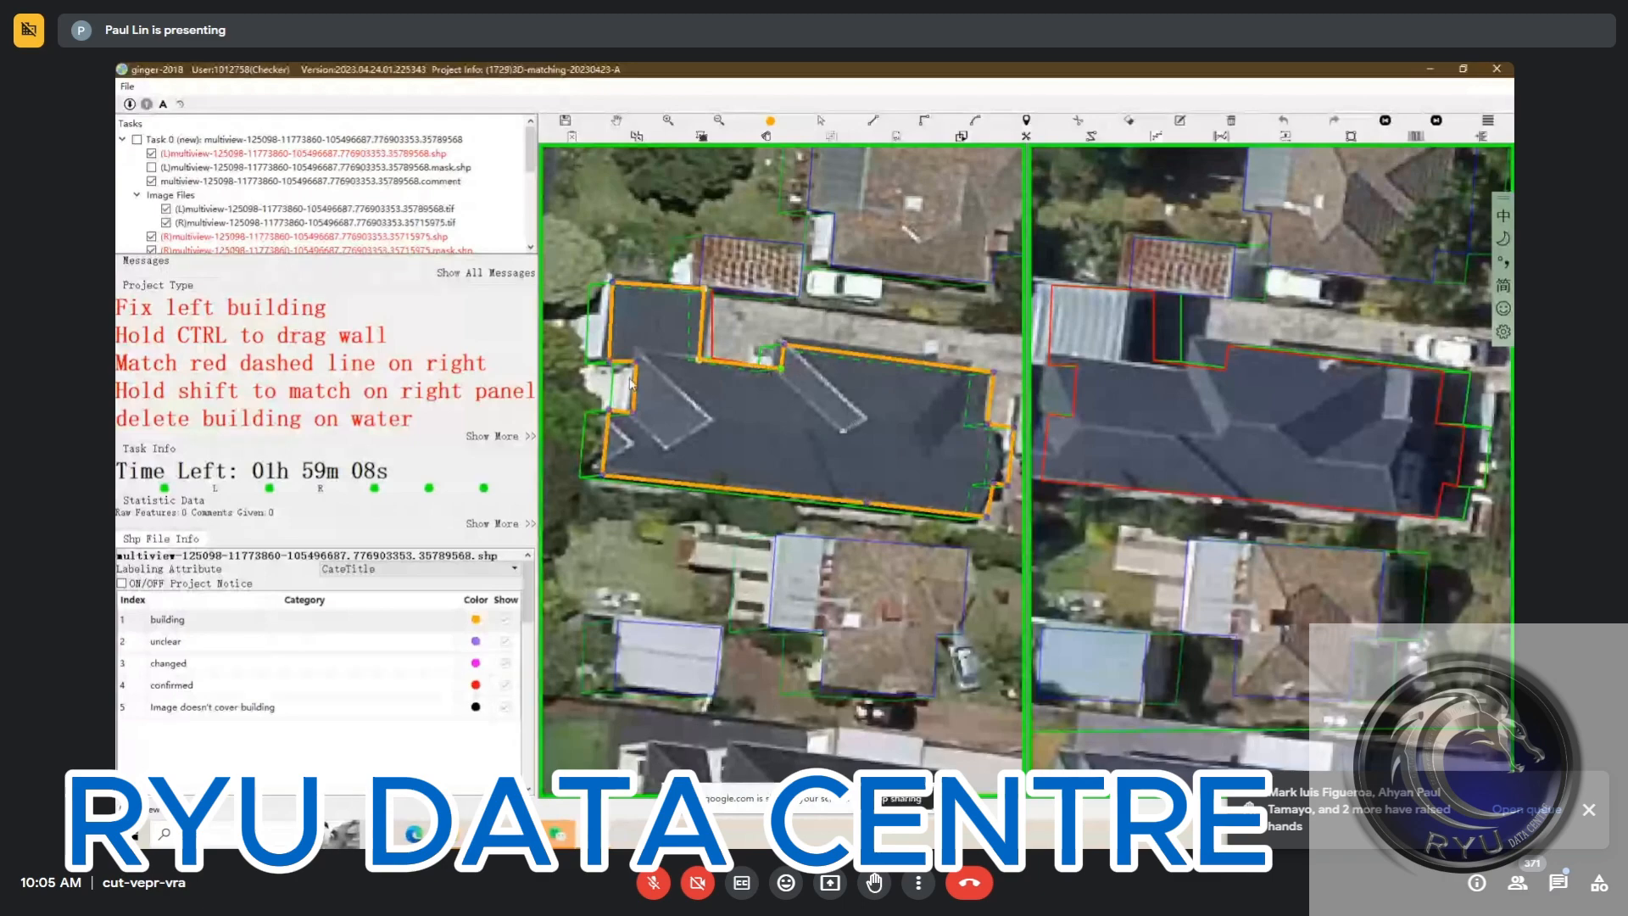
{"action": "right_click", "coordinate": [668, 368]}
{"action": "left_click", "coordinate": [668, 368]}
{"action": "left_click", "coordinate": [599, 362]}
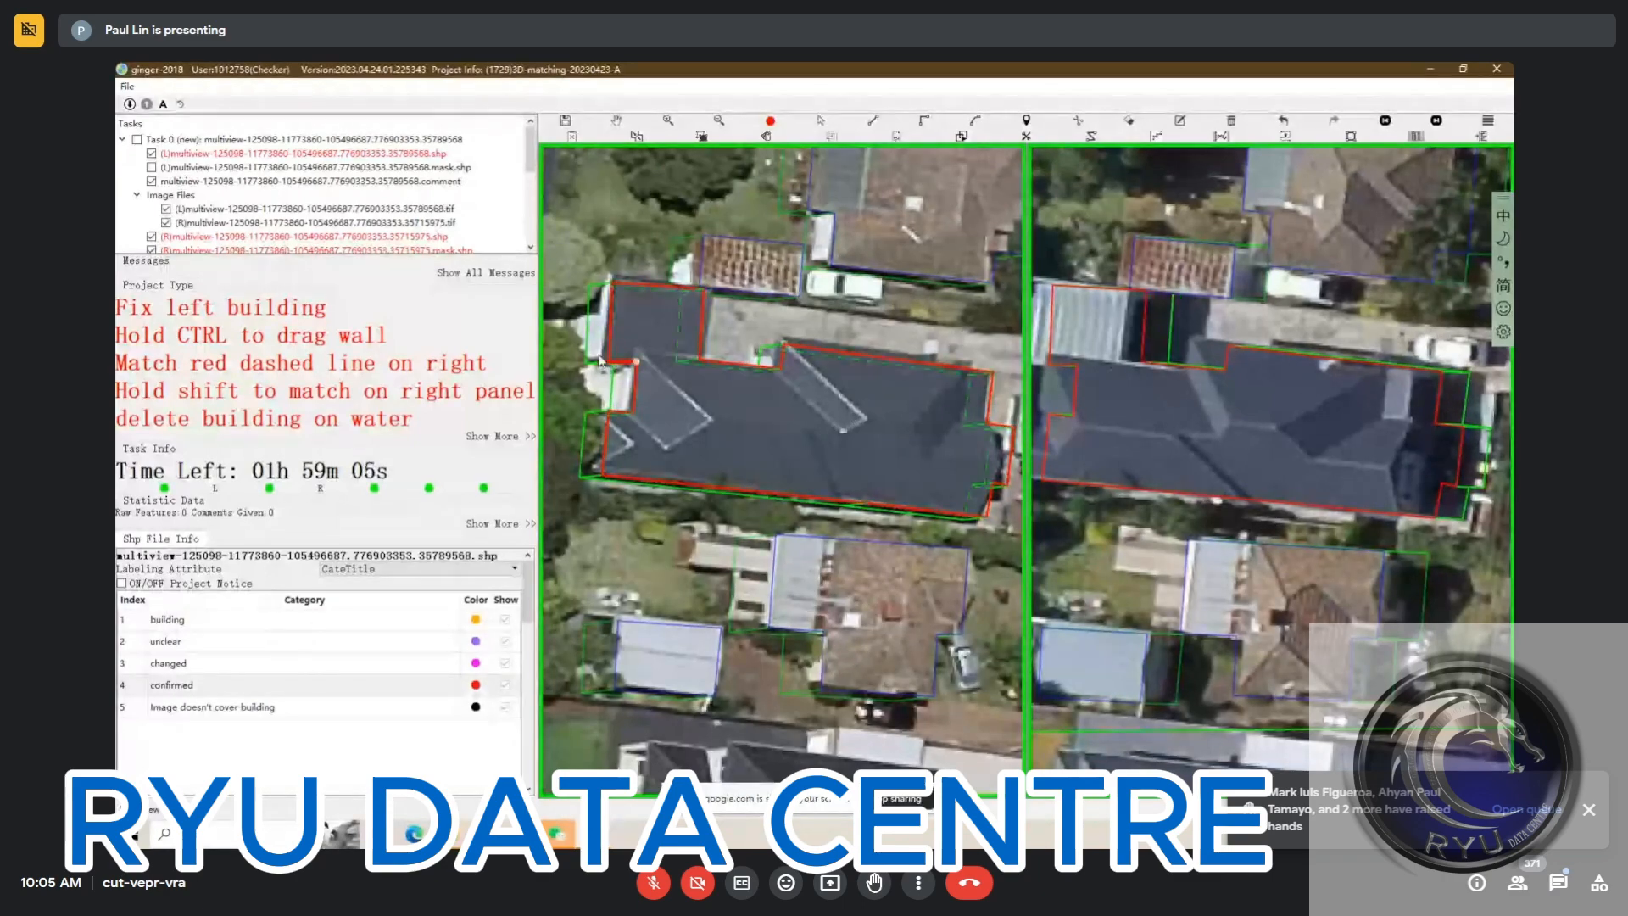
{"action": "left_click", "coordinate": [612, 288]}
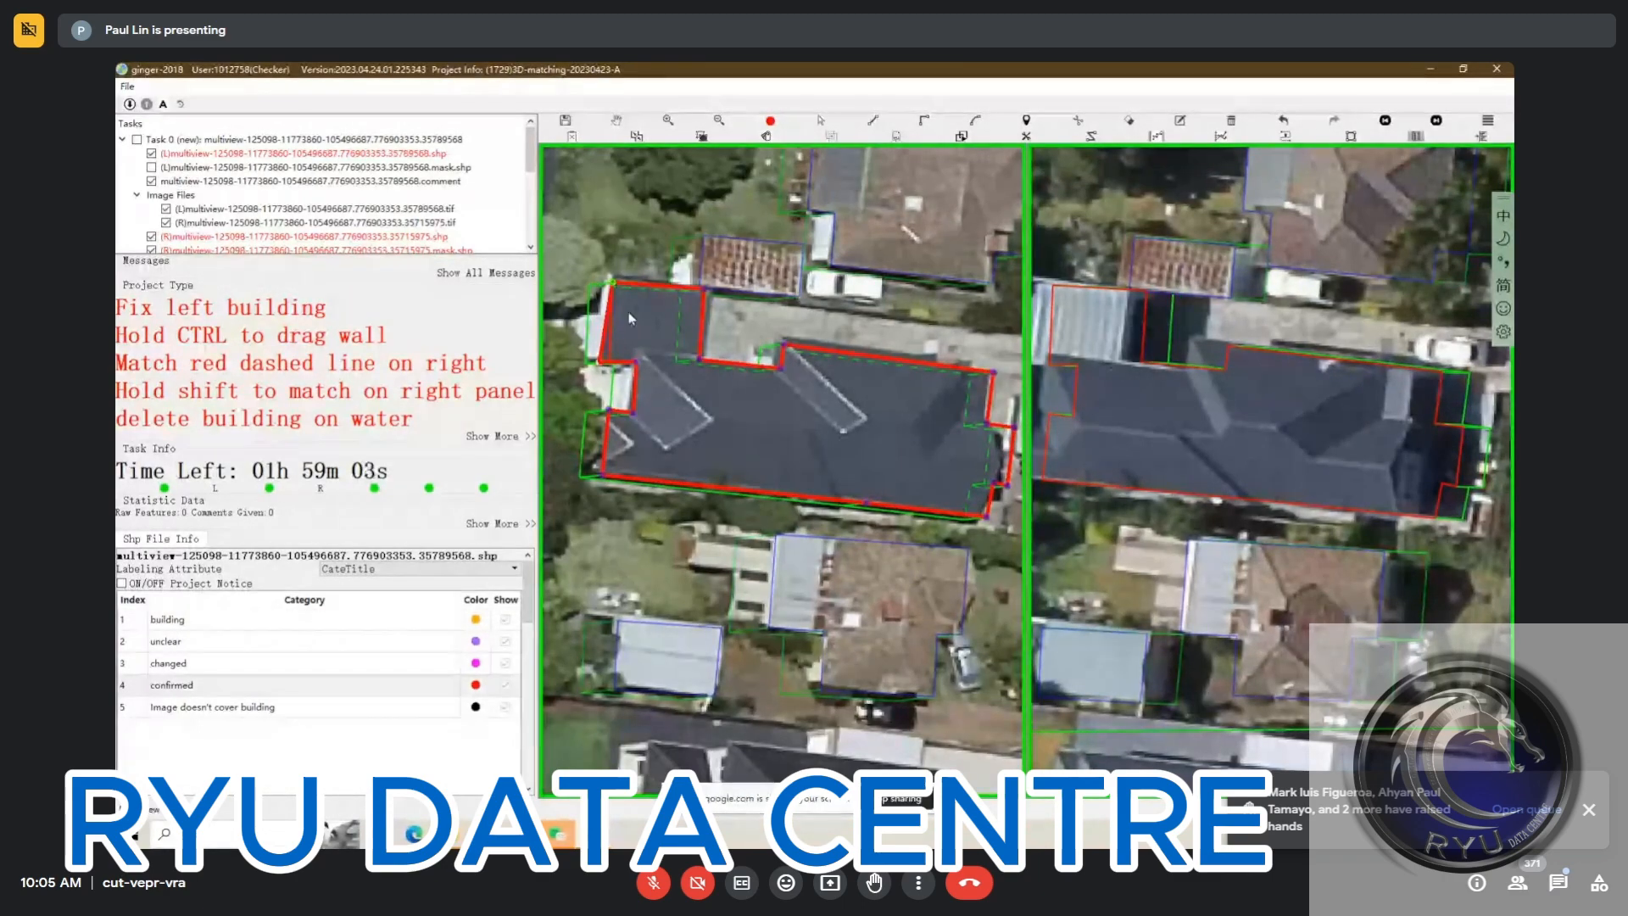
Straighten the dark-roofed building's east wall along the main roof edge, cutting off the projecting strip
{"action": "scroll", "coordinate": [721, 413], "scroll_direction": "down", "scroll_amount": 3}
{"action": "scroll", "coordinate": [763, 431], "scroll_direction": "up", "scroll_amount": 2}
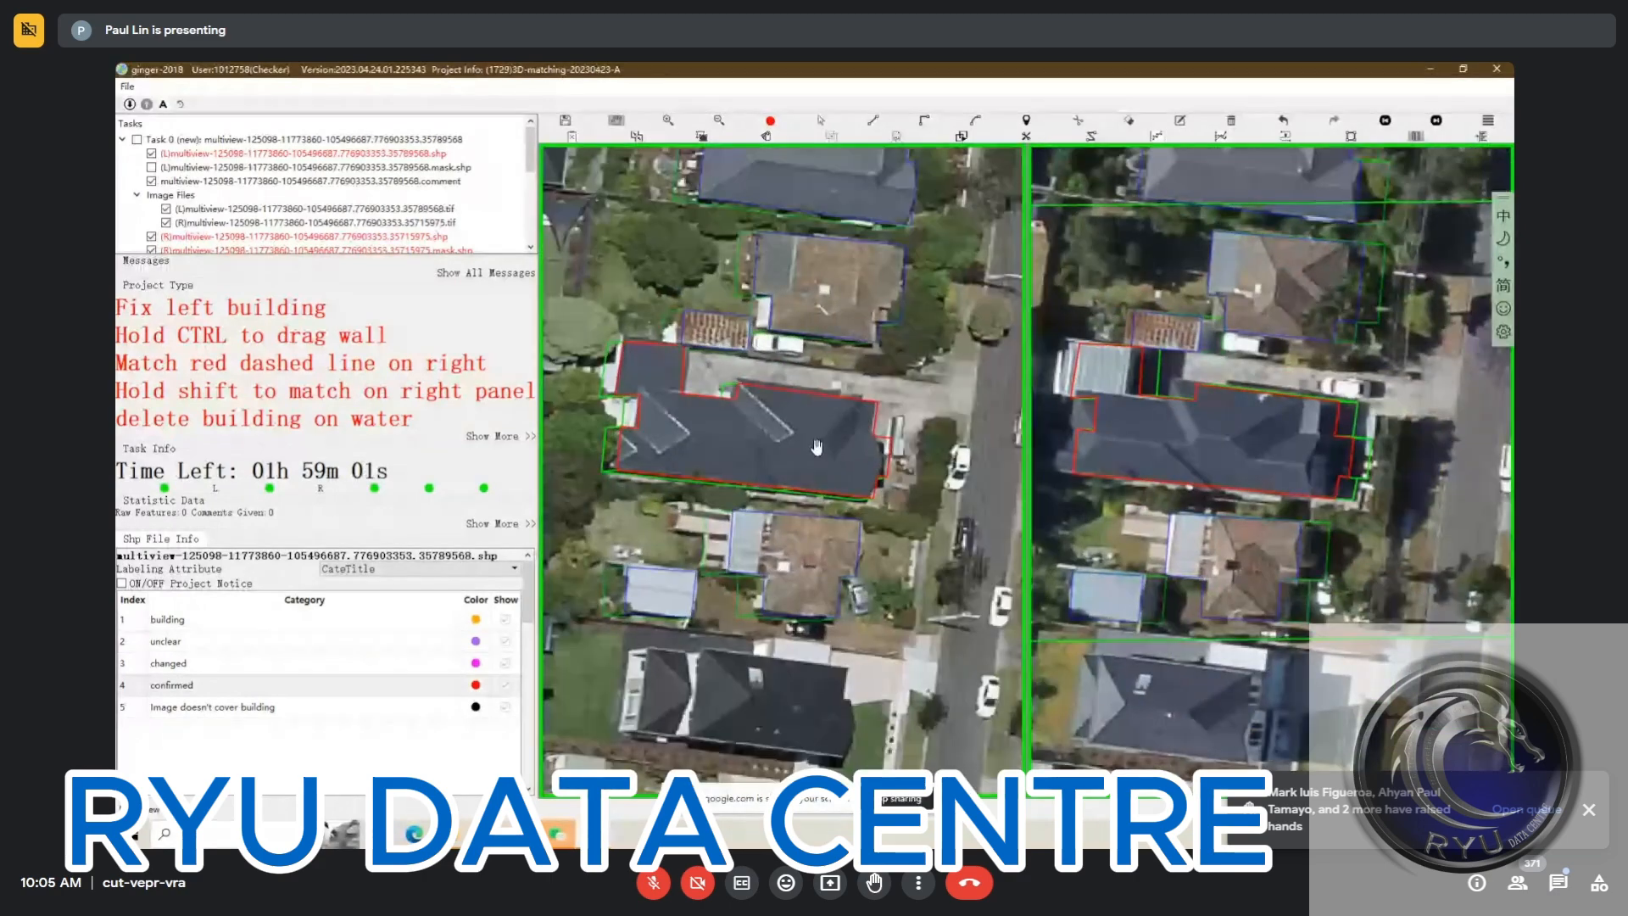
{"action": "left_click", "coordinate": [872, 476]}
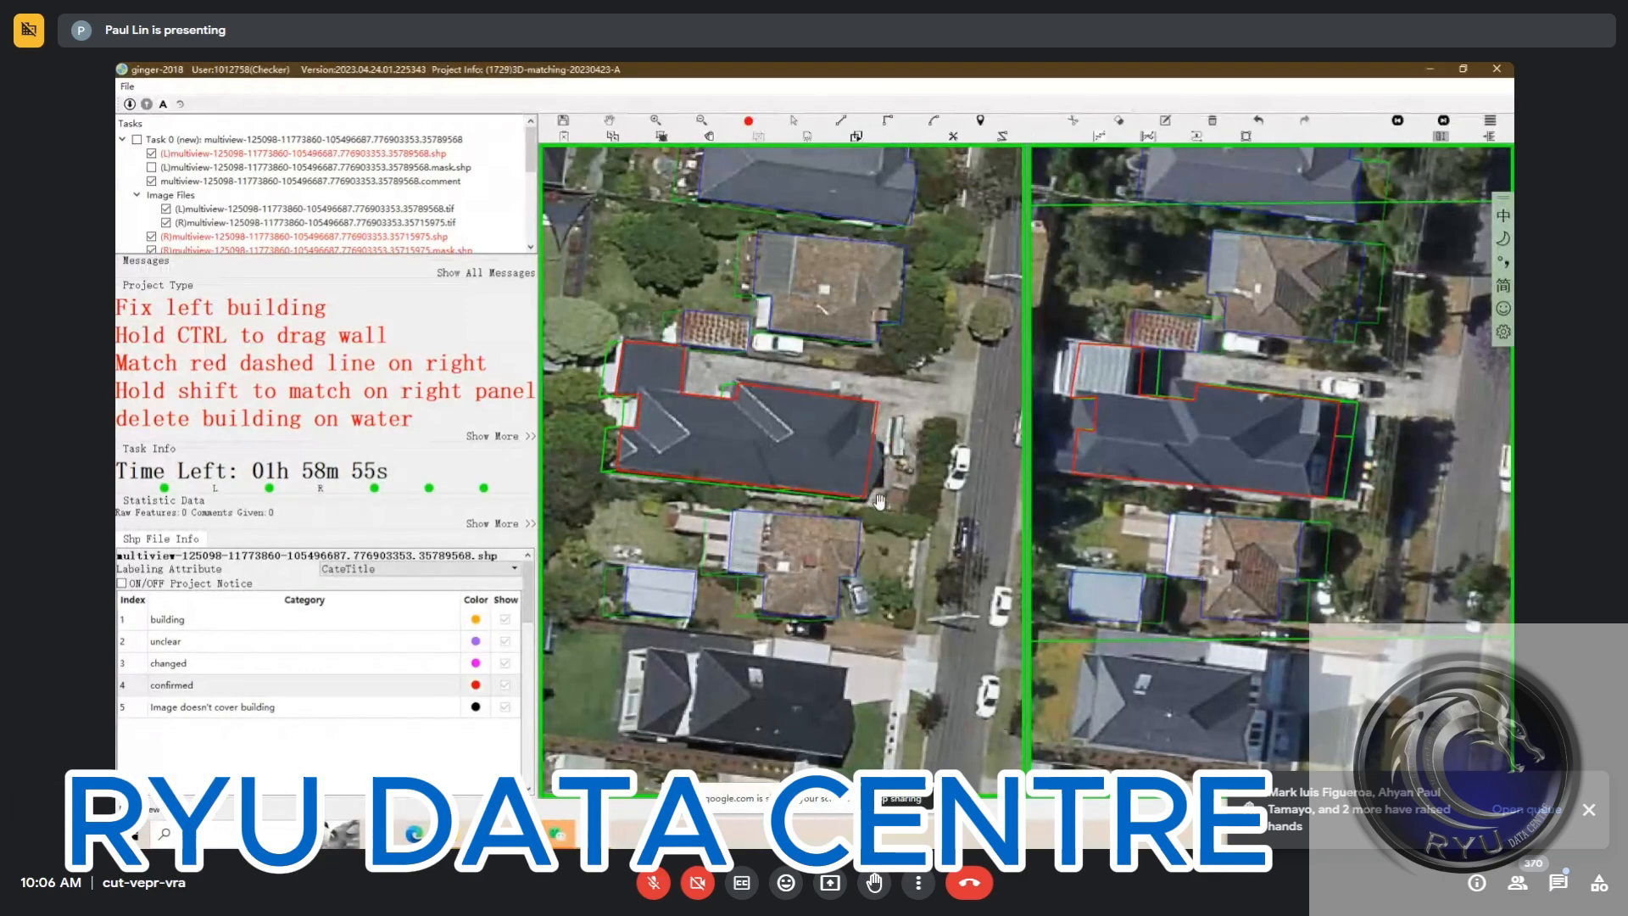
{"action": "left_click_drag", "start_coordinate": [885, 503], "coordinate": [911, 505]}
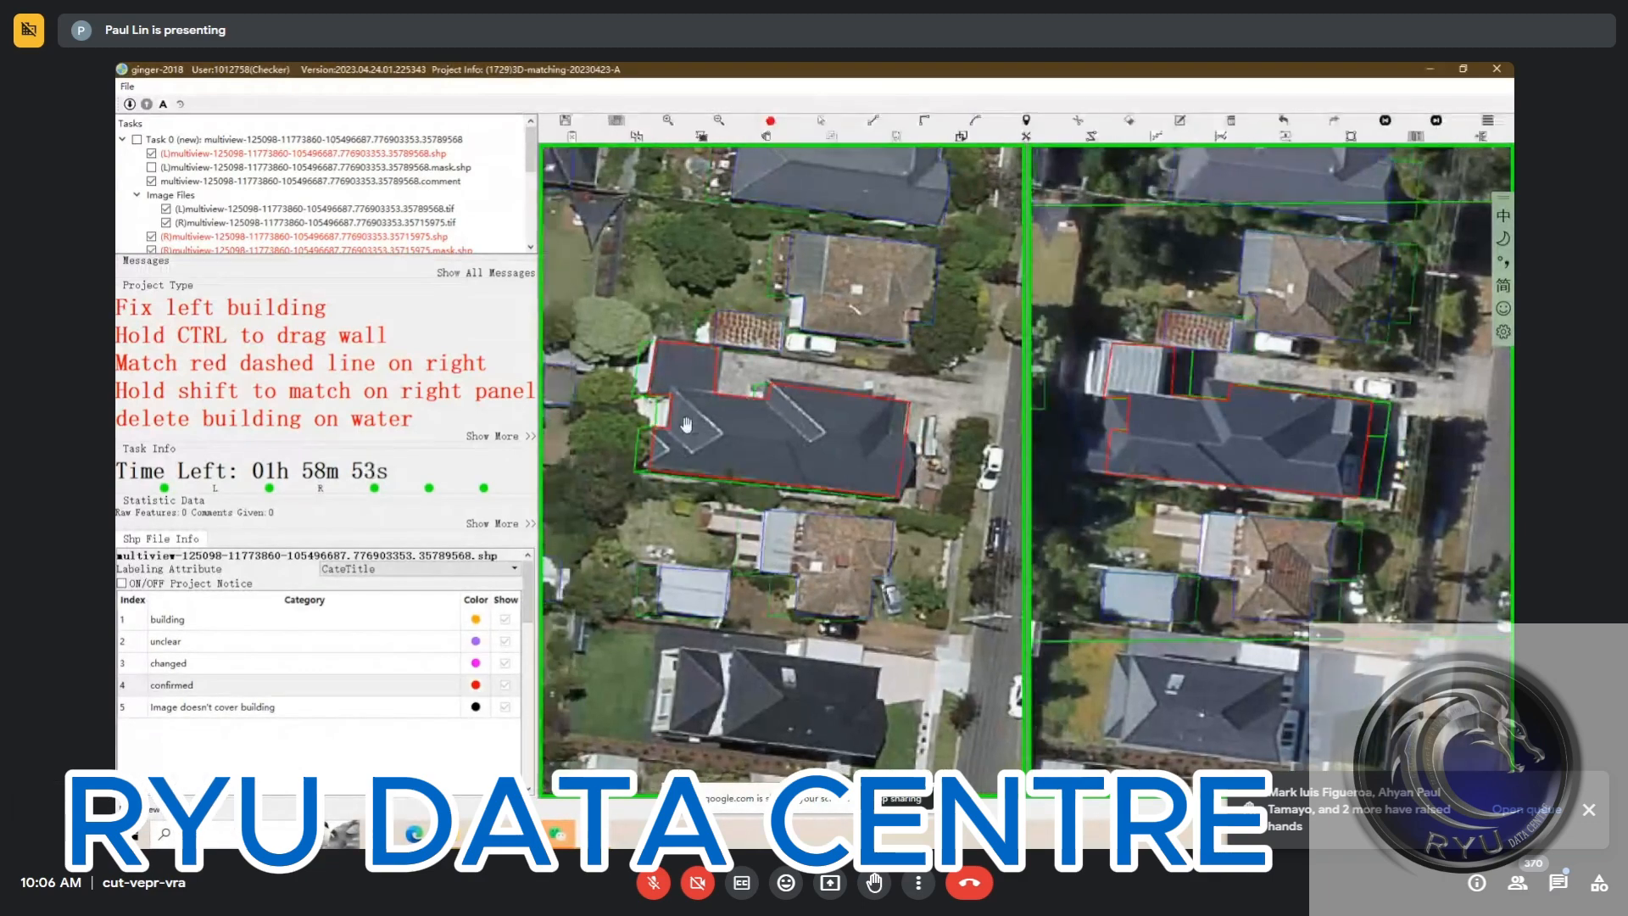
Select the corrected building, shift its outline onto the roof in the first right view, and set it to confirmed
{"action": "key", "text": "s"}
{"action": "left_click", "coordinate": [781, 446]}
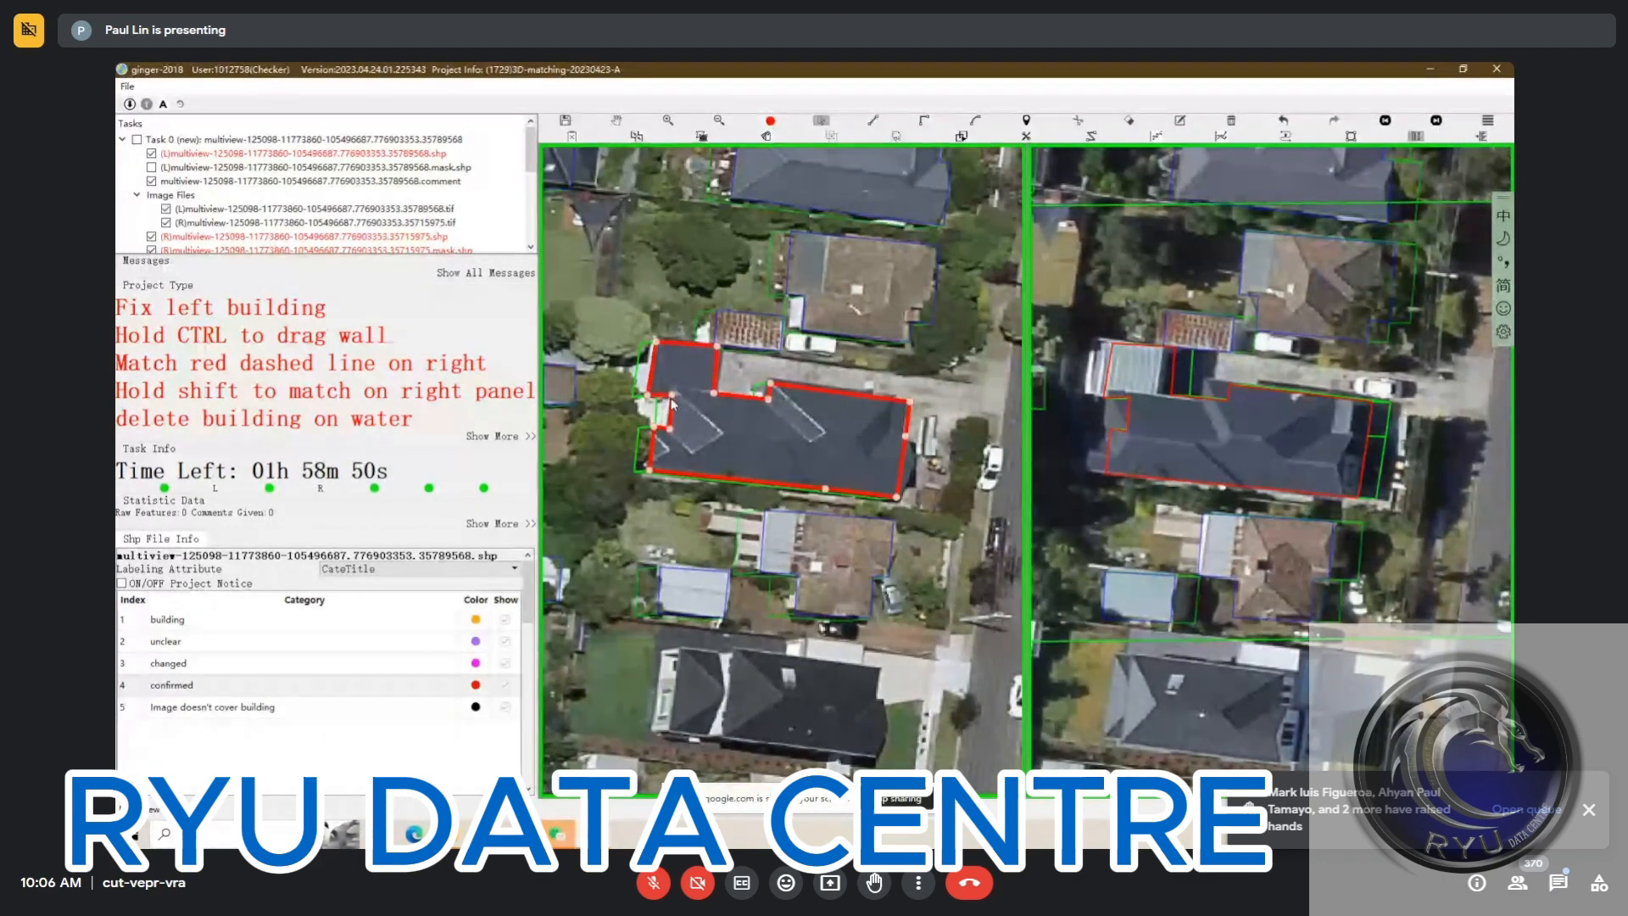
{"action": "key", "text": "h"}
{"action": "left_click_drag", "start_coordinate": [819, 445], "coordinate": [813, 454]}
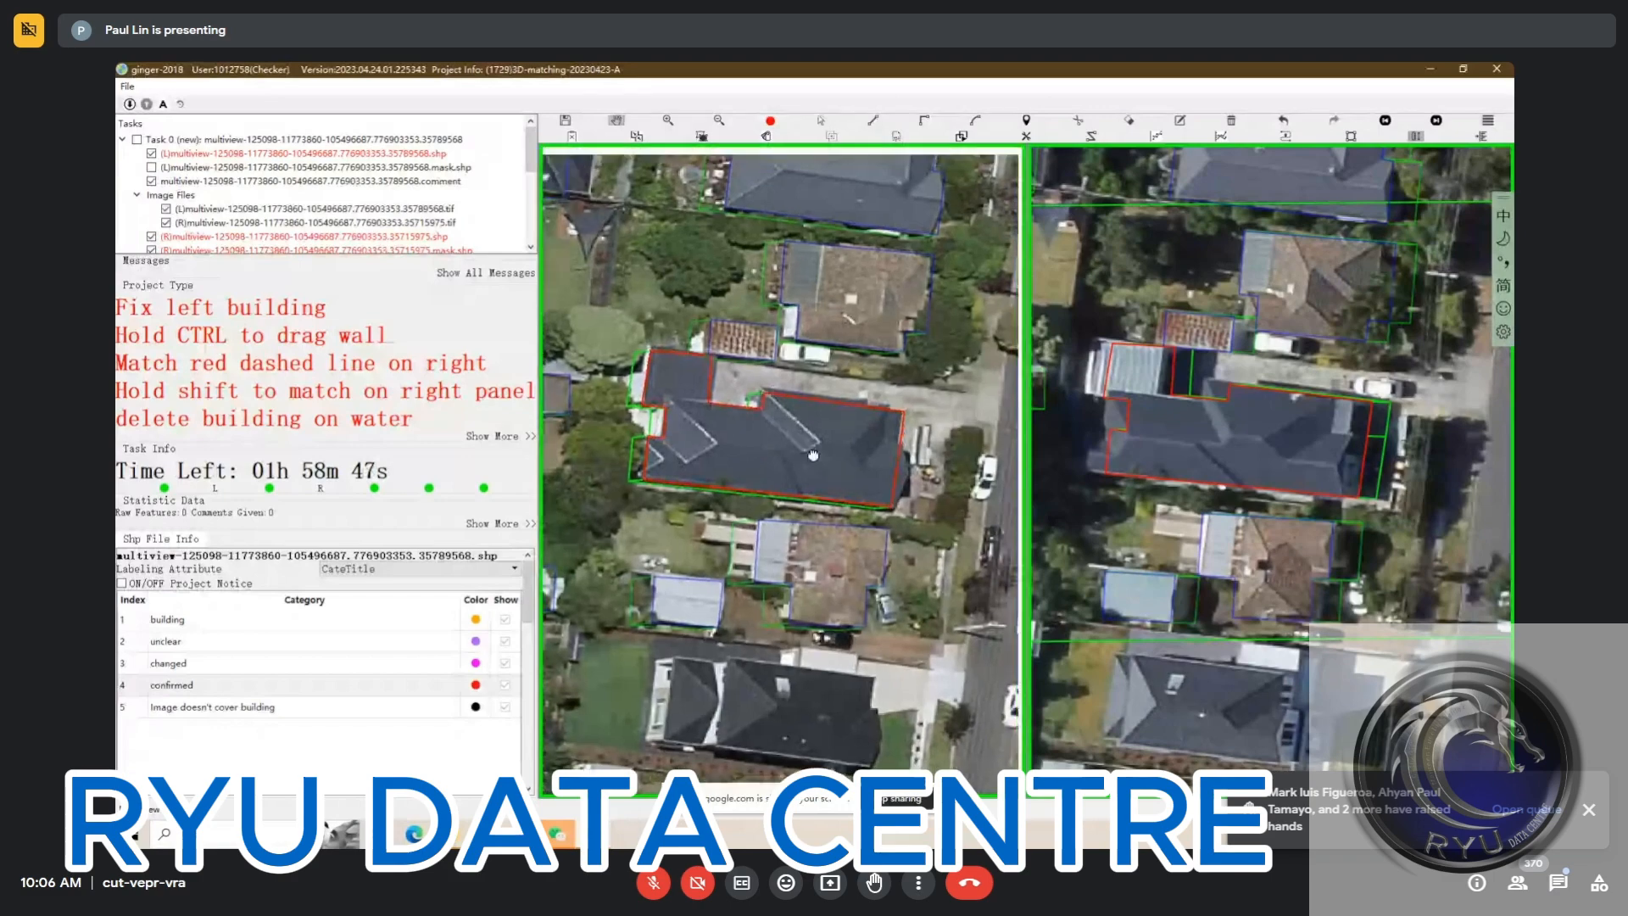
{"action": "key", "text": "s"}
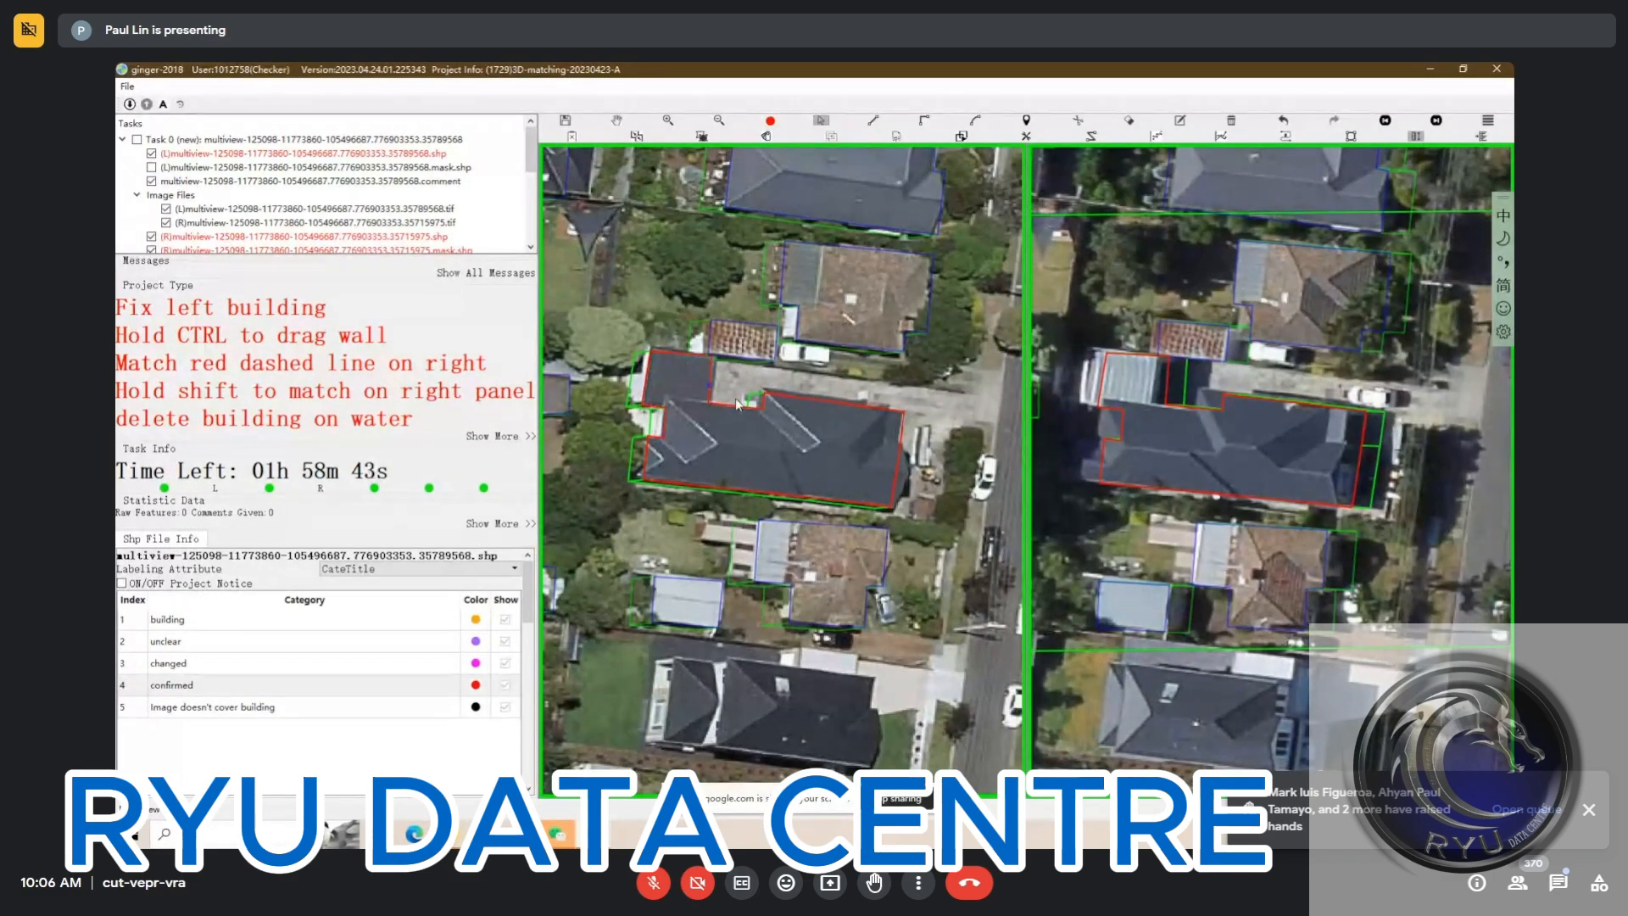
{"action": "key", "text": "h"}
{"action": "key", "text": "s"}
{"action": "left_click", "coordinate": [812, 444]}
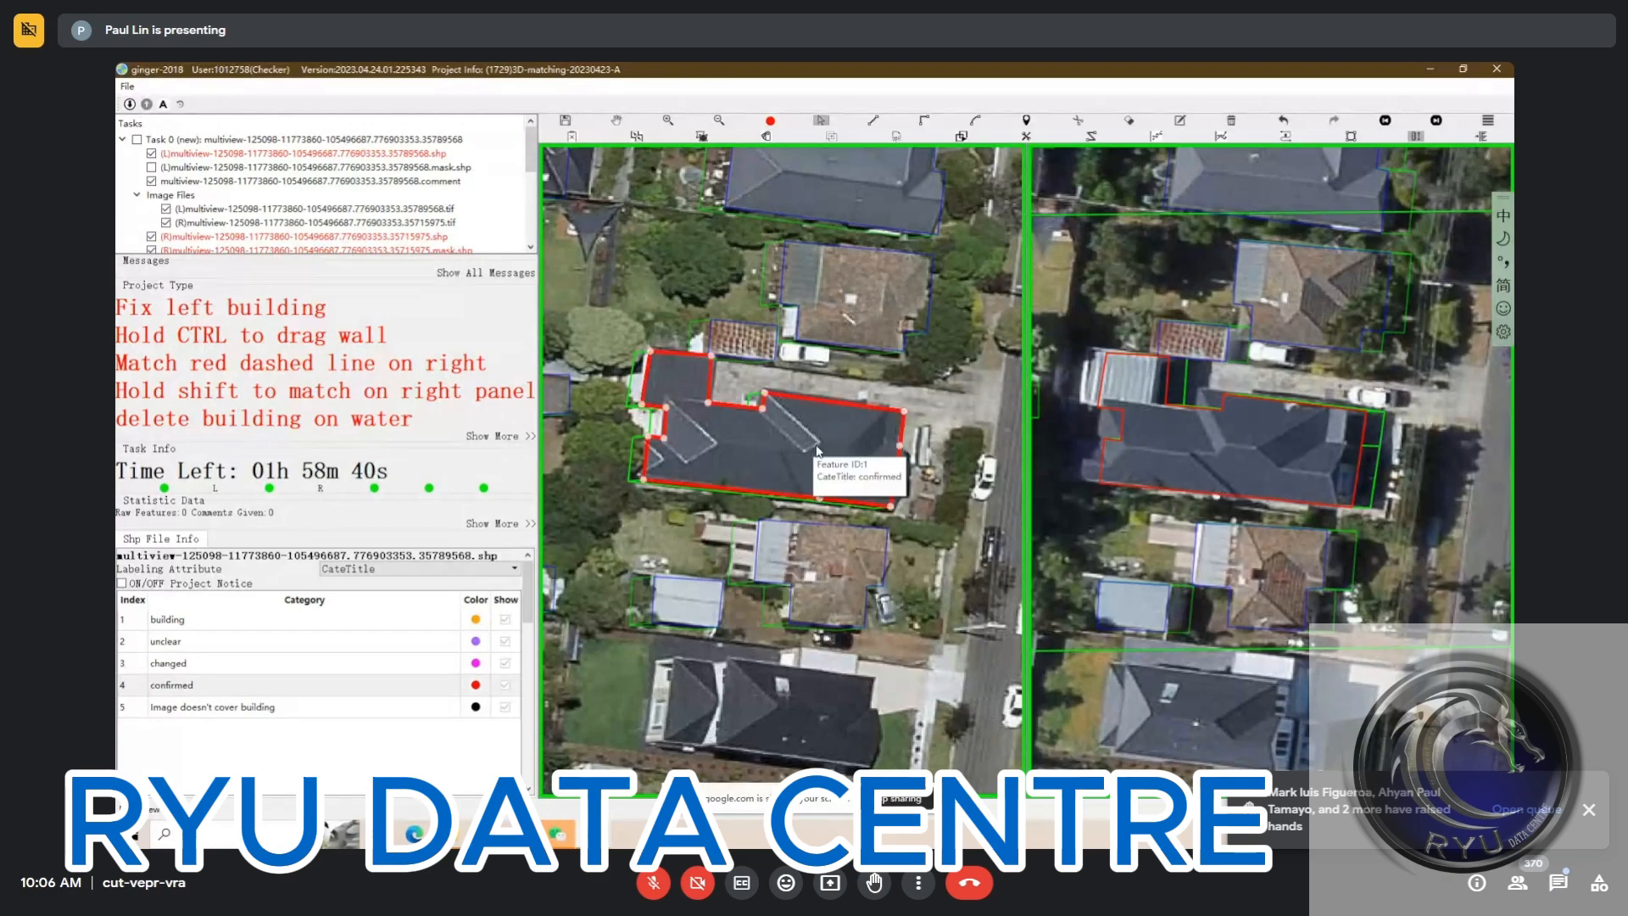
{"action": "left_click_drag", "start_coordinate": [827, 449], "coordinate": [801, 447]}
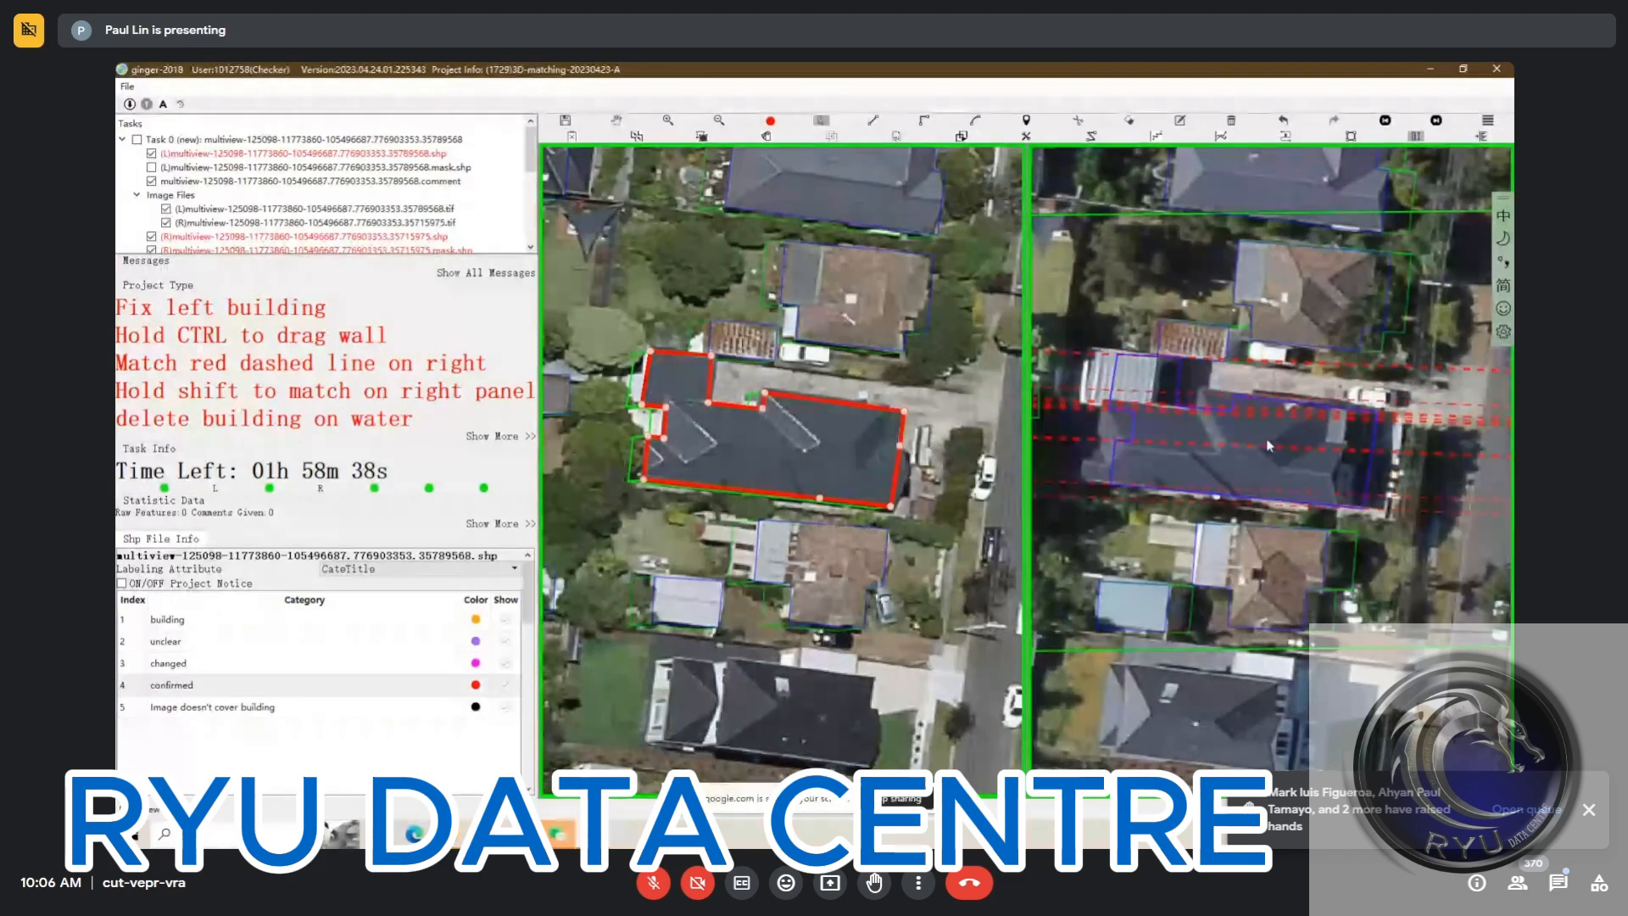
{"action": "left_click", "coordinate": [1317, 465]}
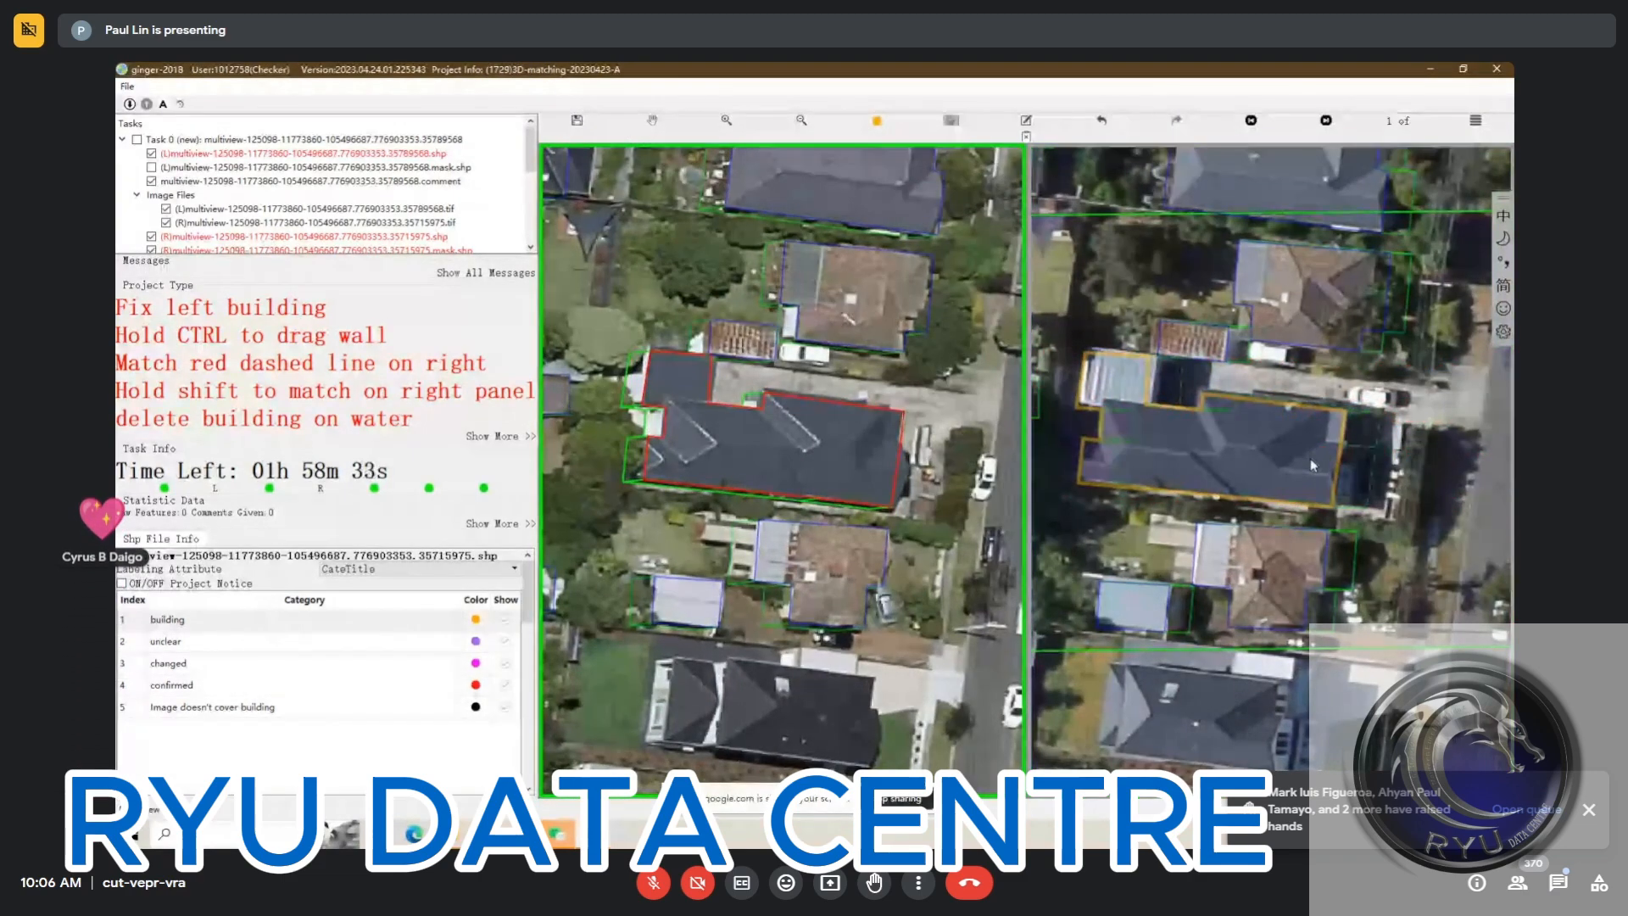
{"action": "key", "text": "4"}
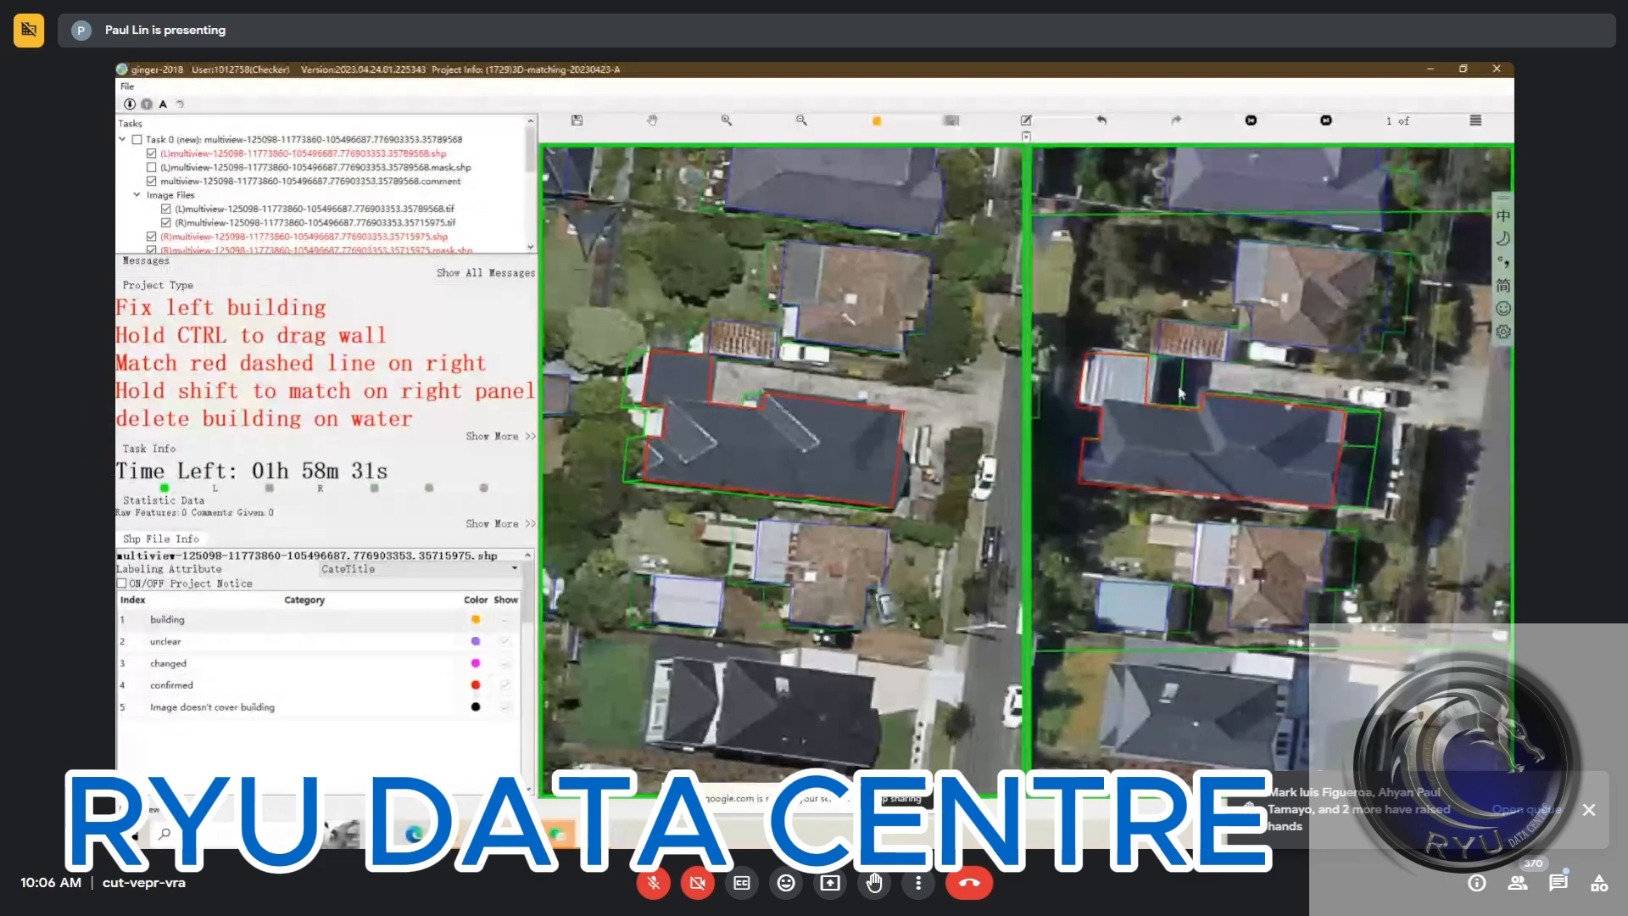
Confirm the building's match in the second, third and fourth right views and submit the task
{"action": "left_click_drag", "start_coordinate": [1128, 381], "coordinate": [1148, 397]}
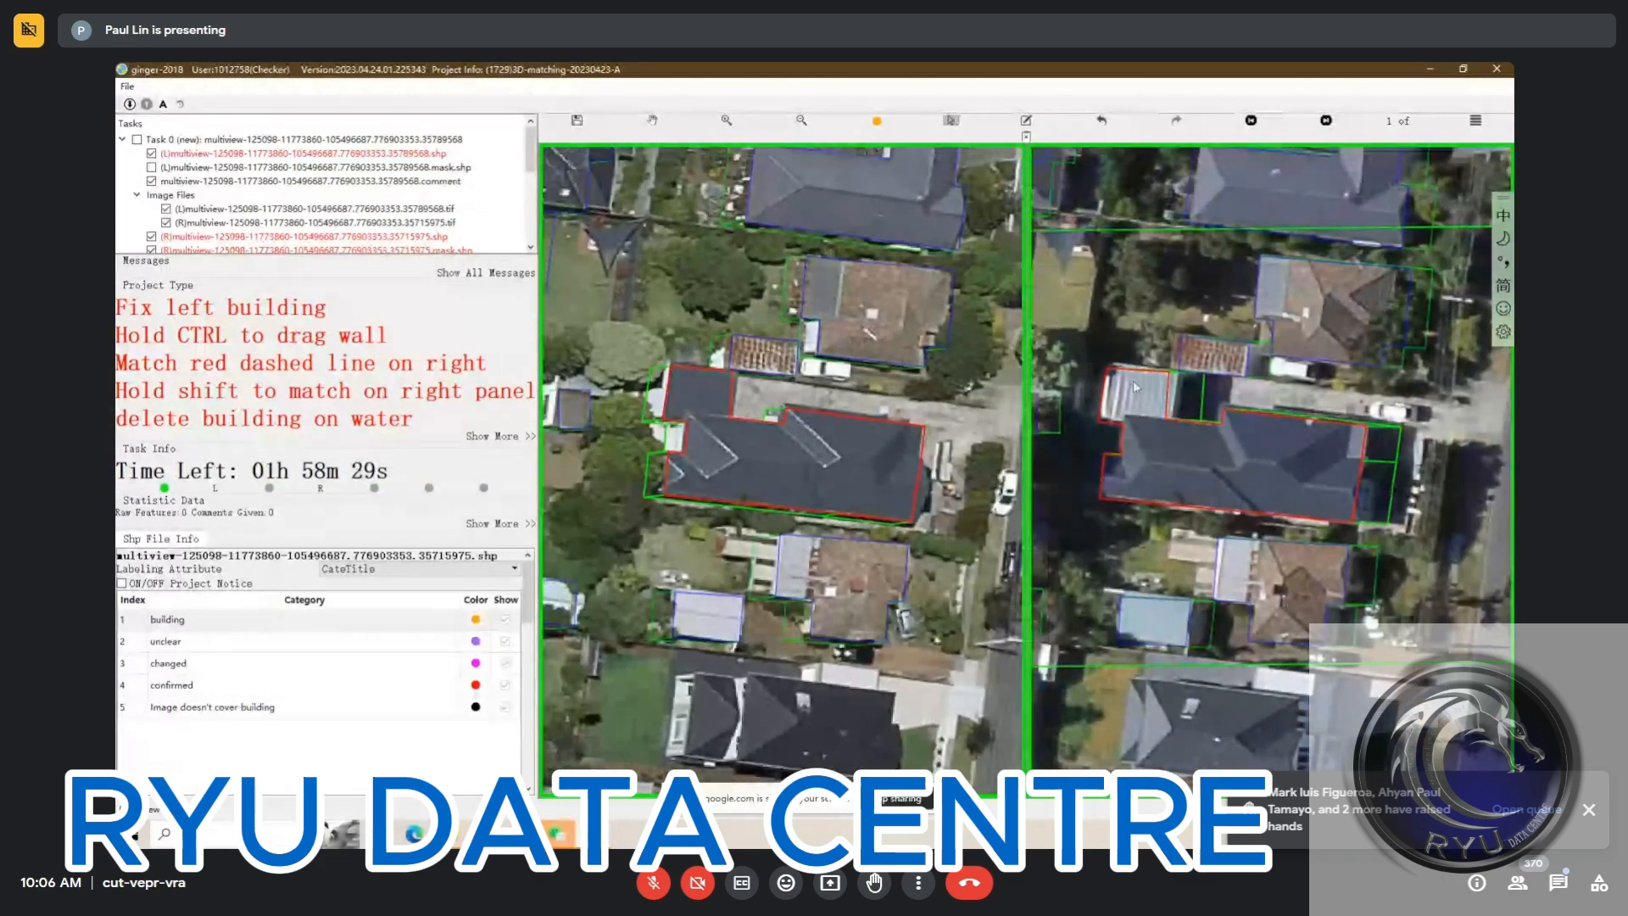
{"action": "key", "text": "Right"}
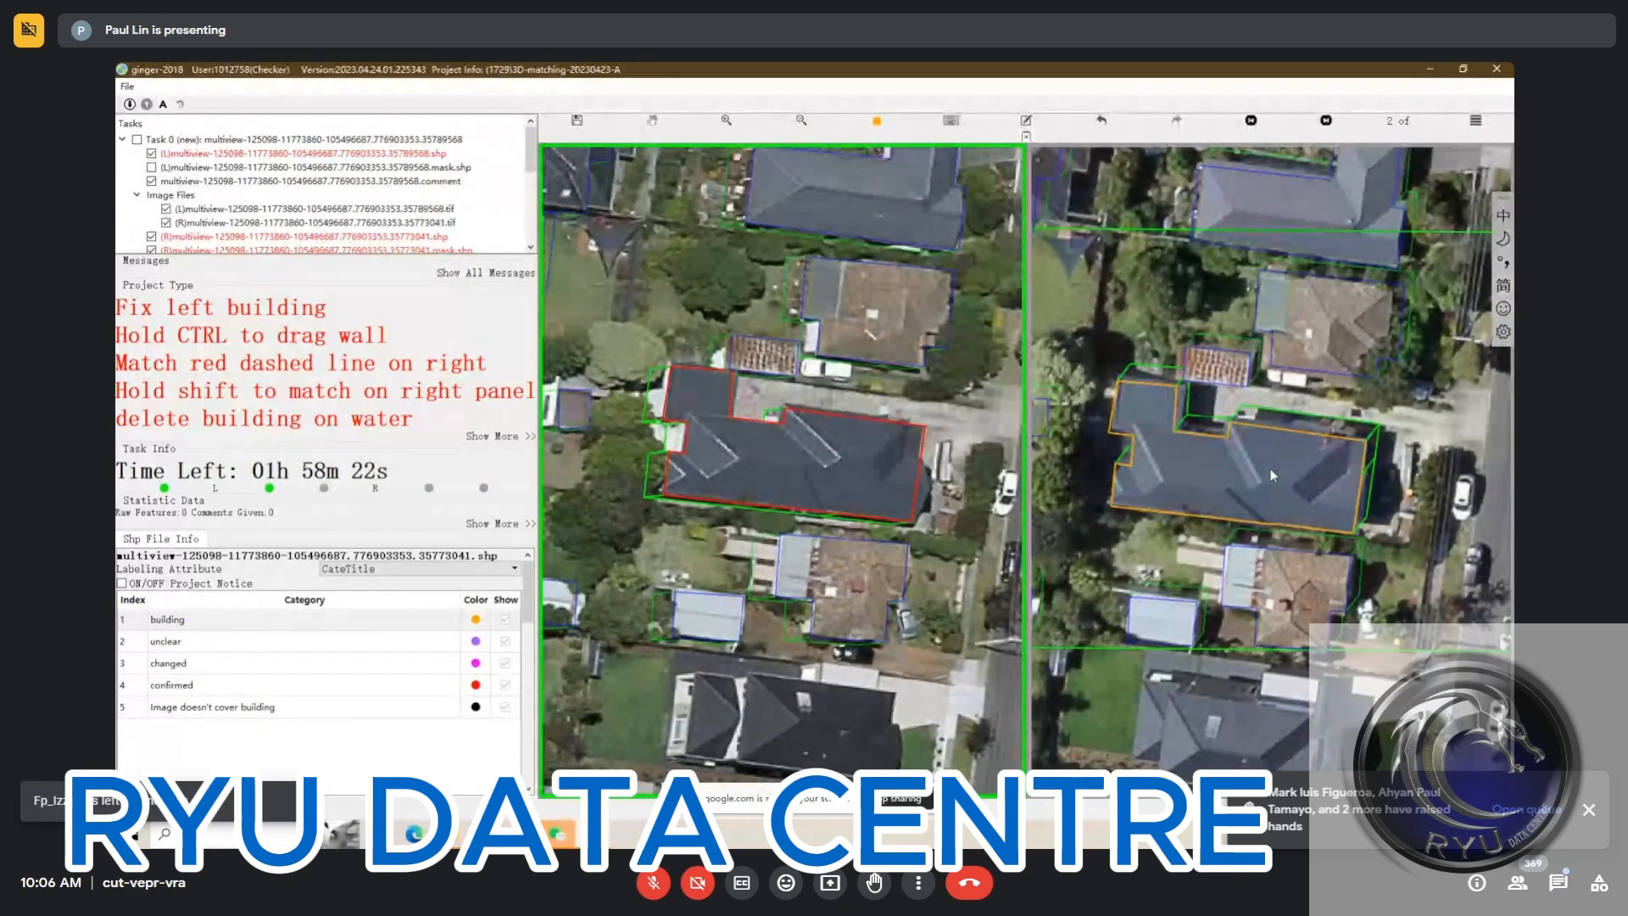
{"action": "key", "text": "Right"}
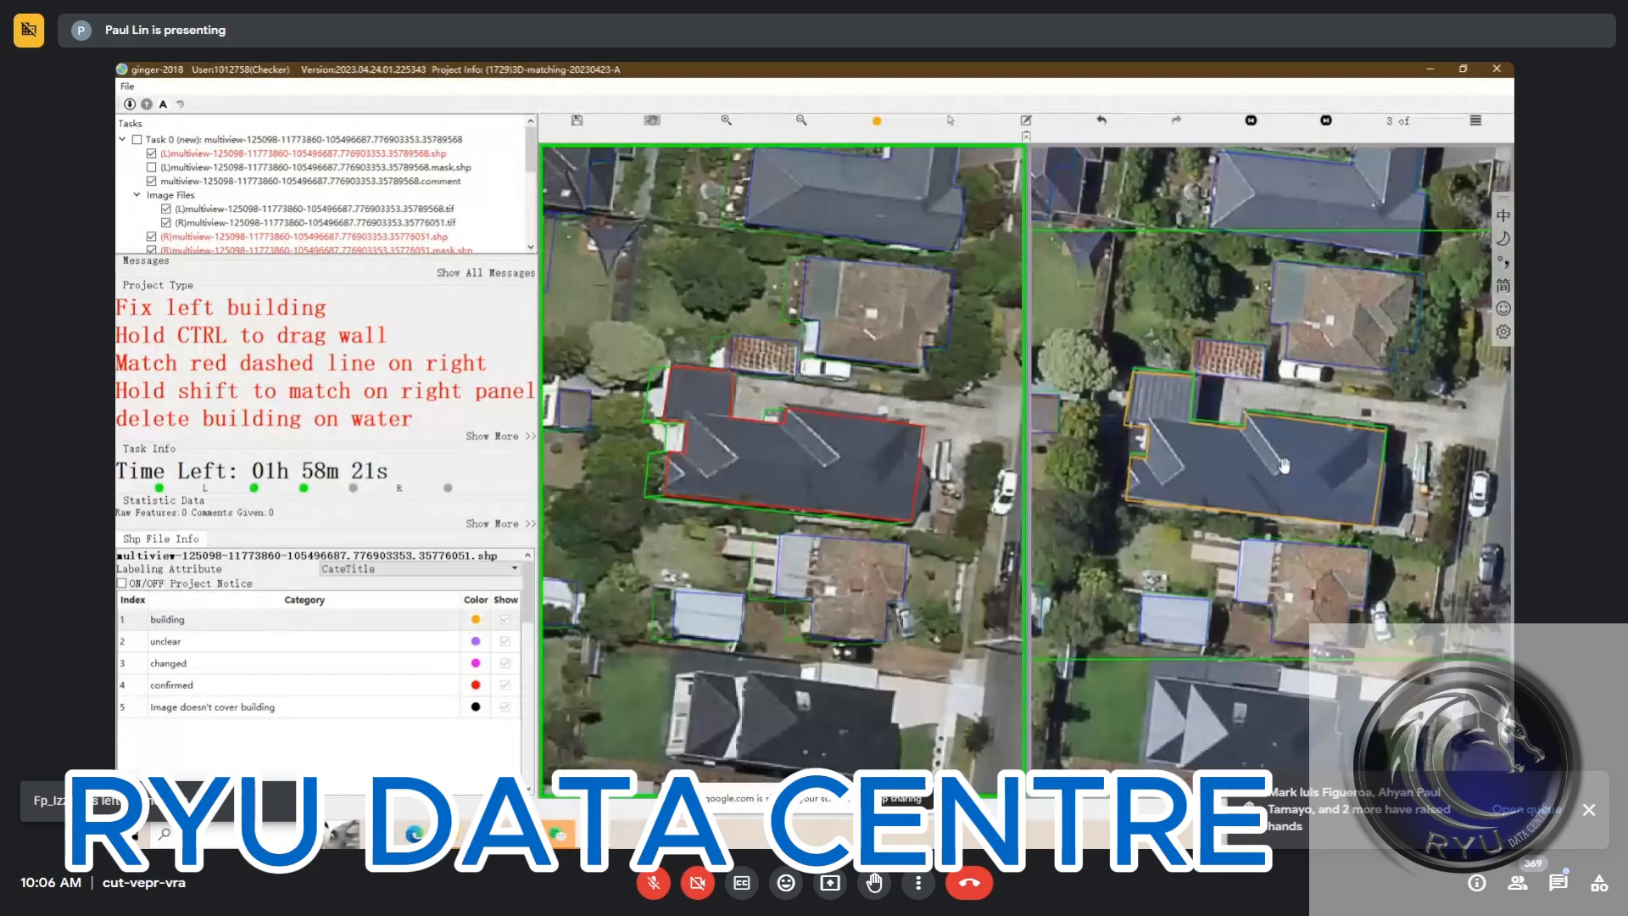
{"action": "key", "text": "Right"}
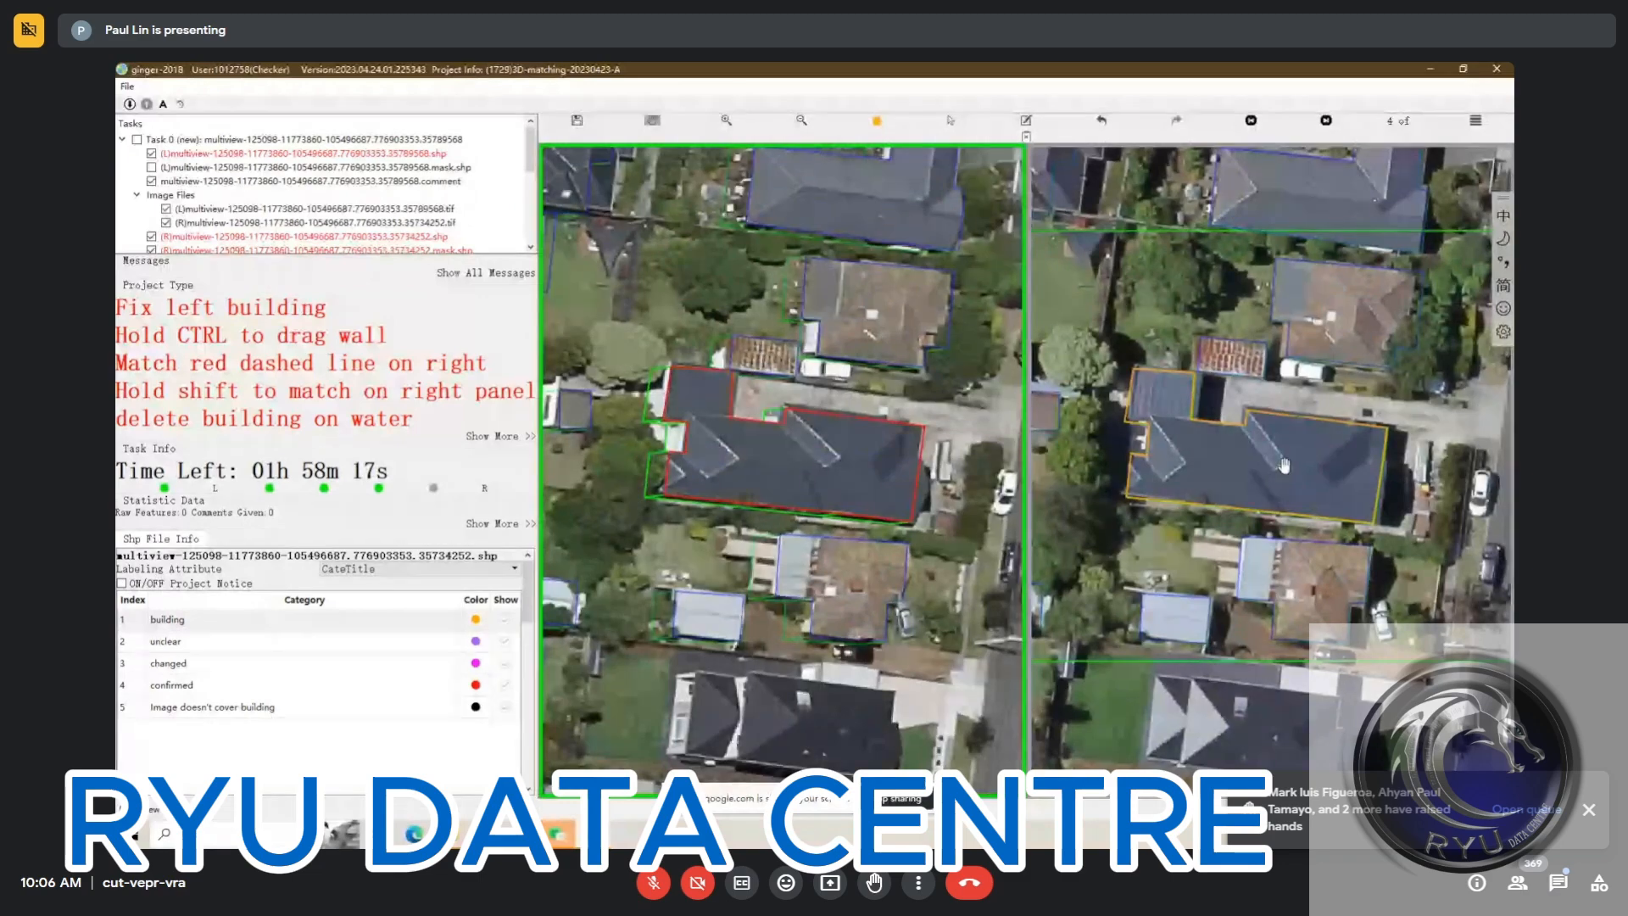
{"action": "left_click_drag", "start_coordinate": [1269, 490], "coordinate": [1252, 446]}
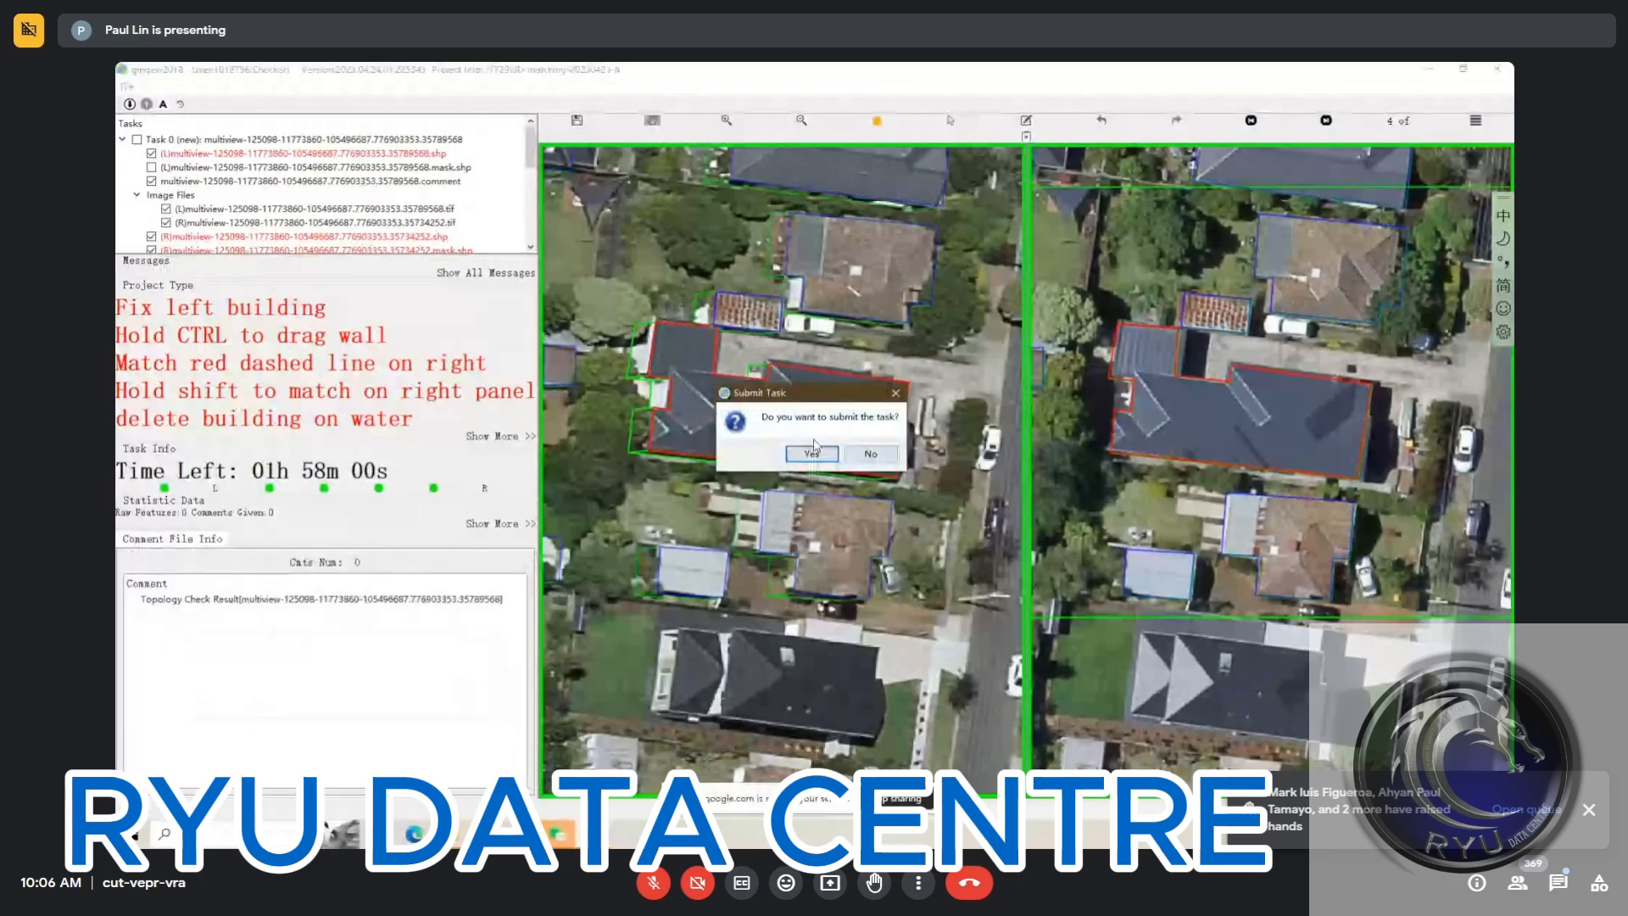
{"action": "left_click", "coordinate": [813, 454]}
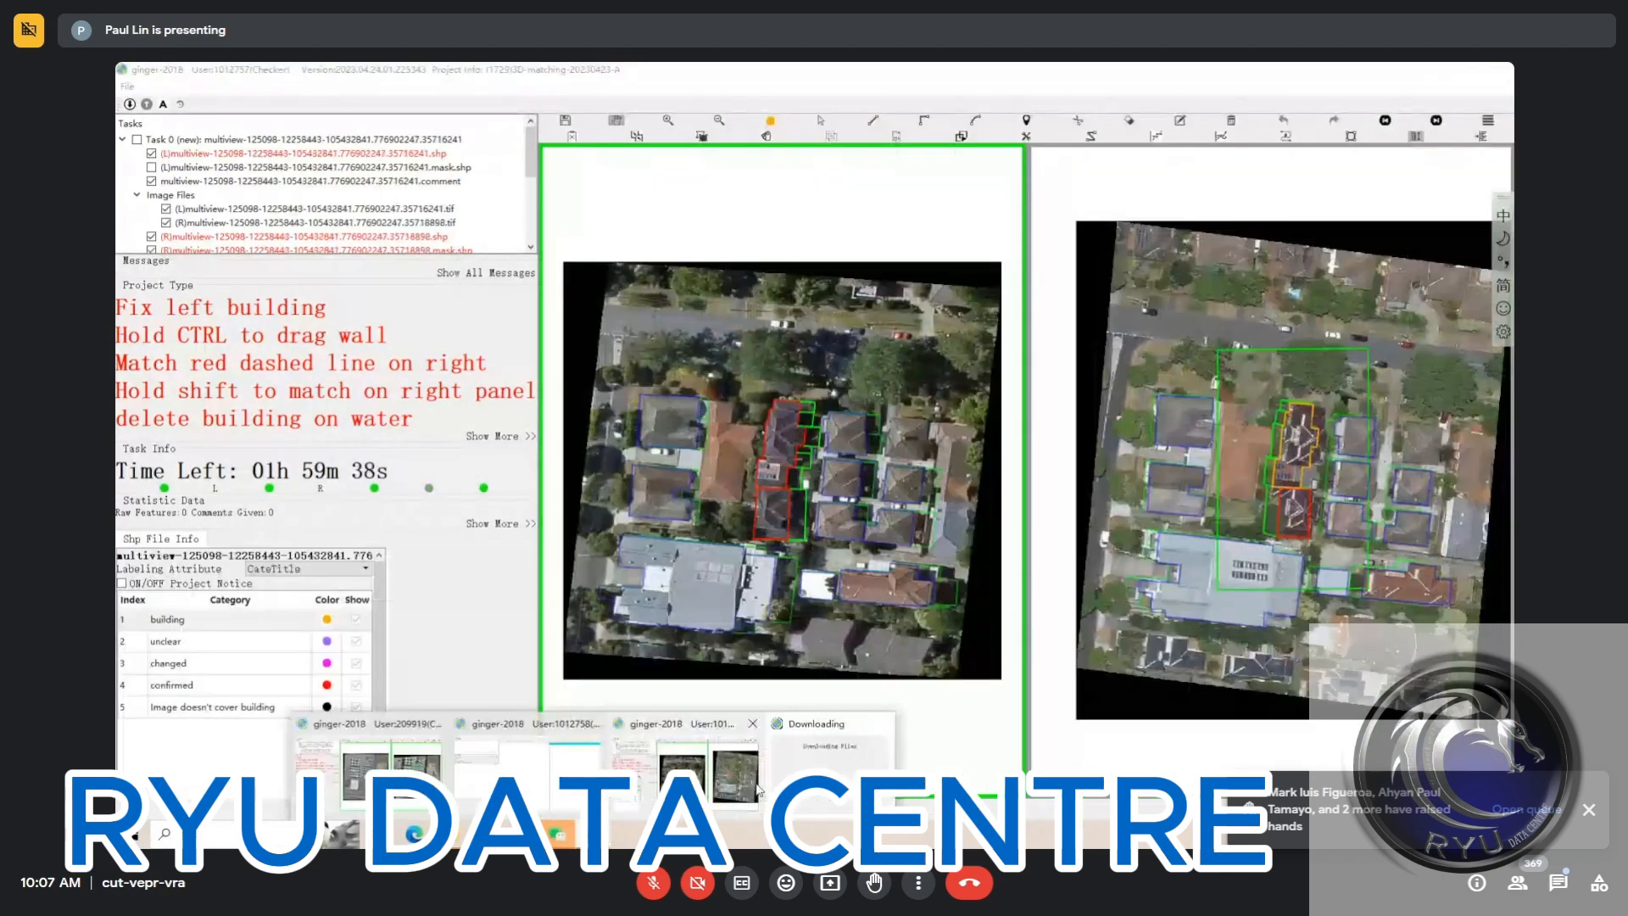
In the next task, redraw the north house's south wall along its roof edge and remove the solar-panelled link section
{"action": "left_click", "coordinate": [758, 790]}
{"action": "scroll", "coordinate": [806, 539], "scroll_direction": "up", "scroll_amount": 3}
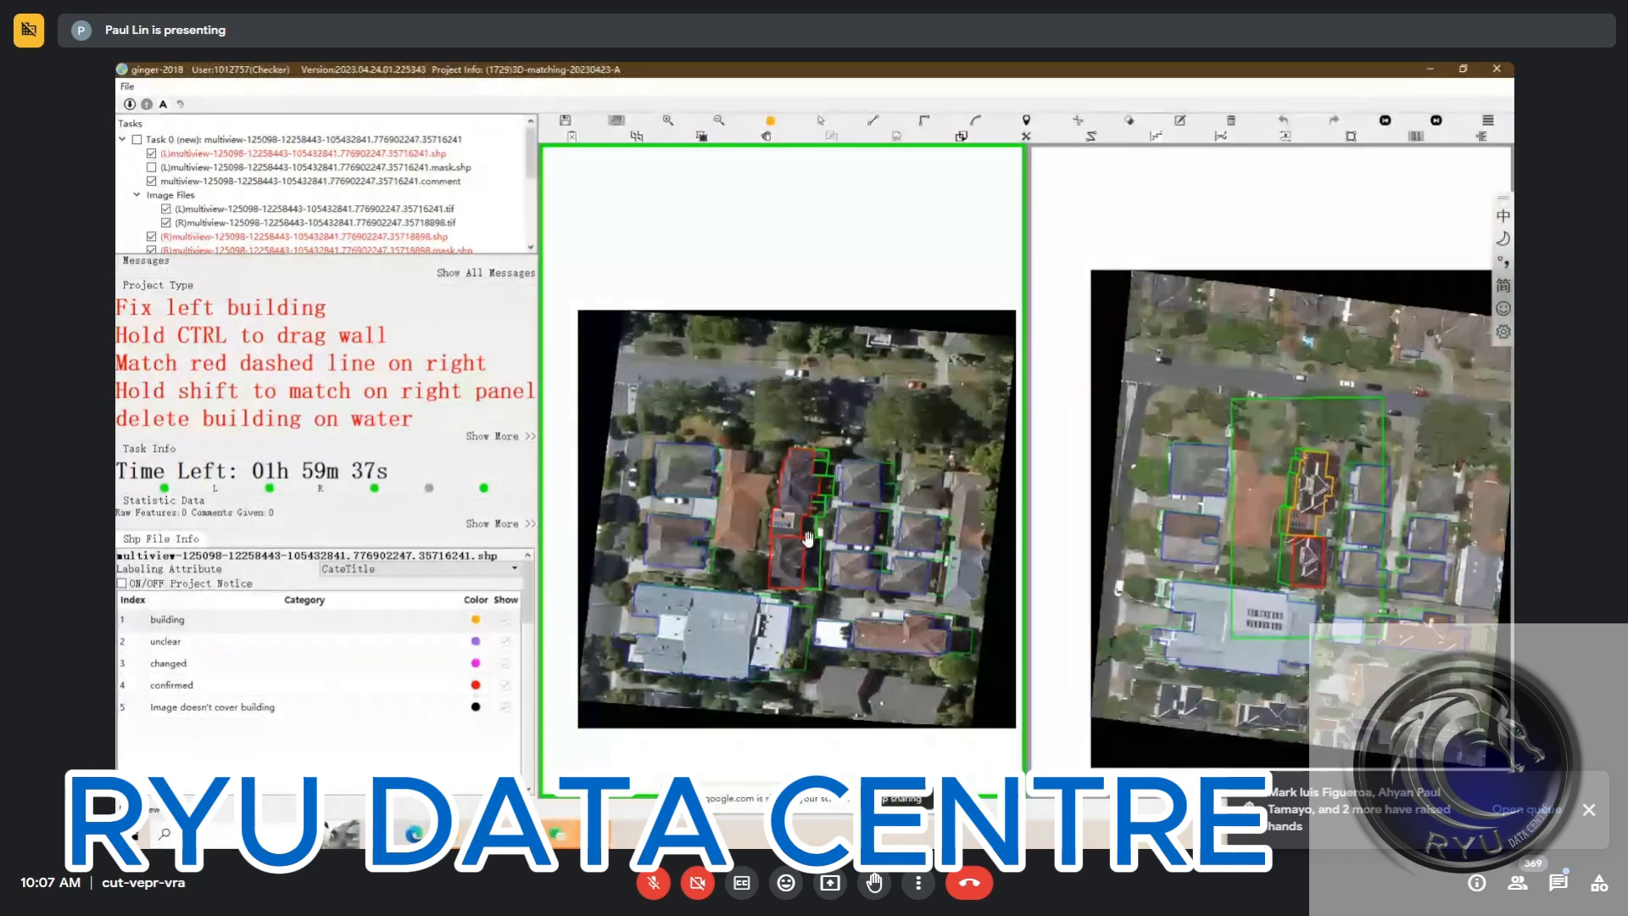
{"action": "scroll", "coordinate": [807, 539], "scroll_direction": "up", "scroll_amount": 2}
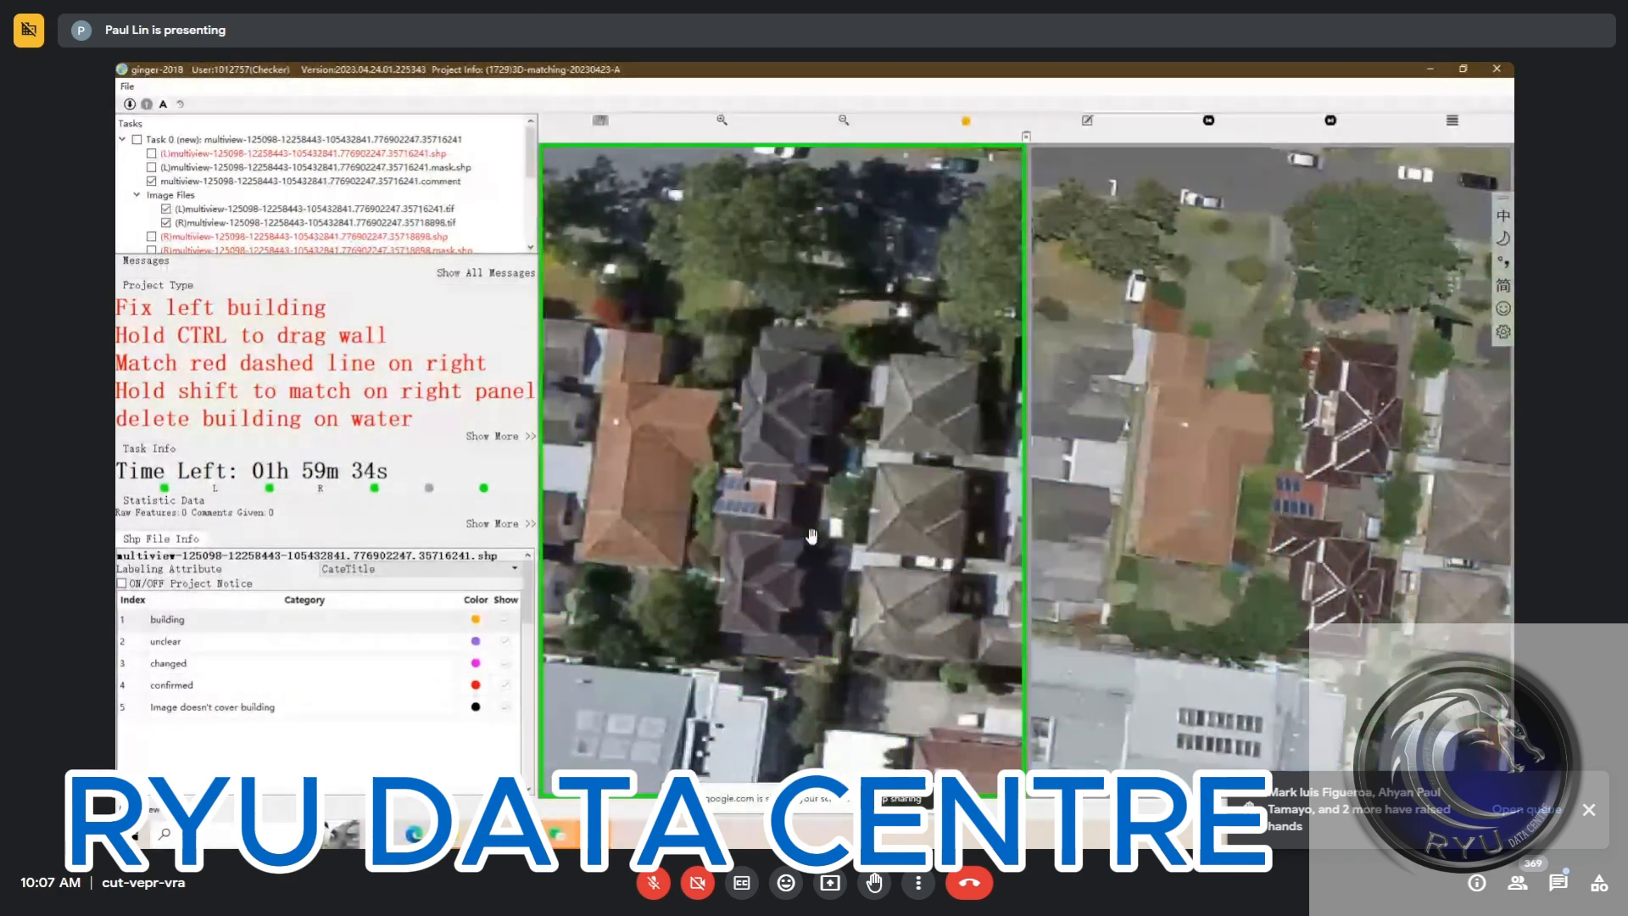
{"action": "key", "text": "space"}
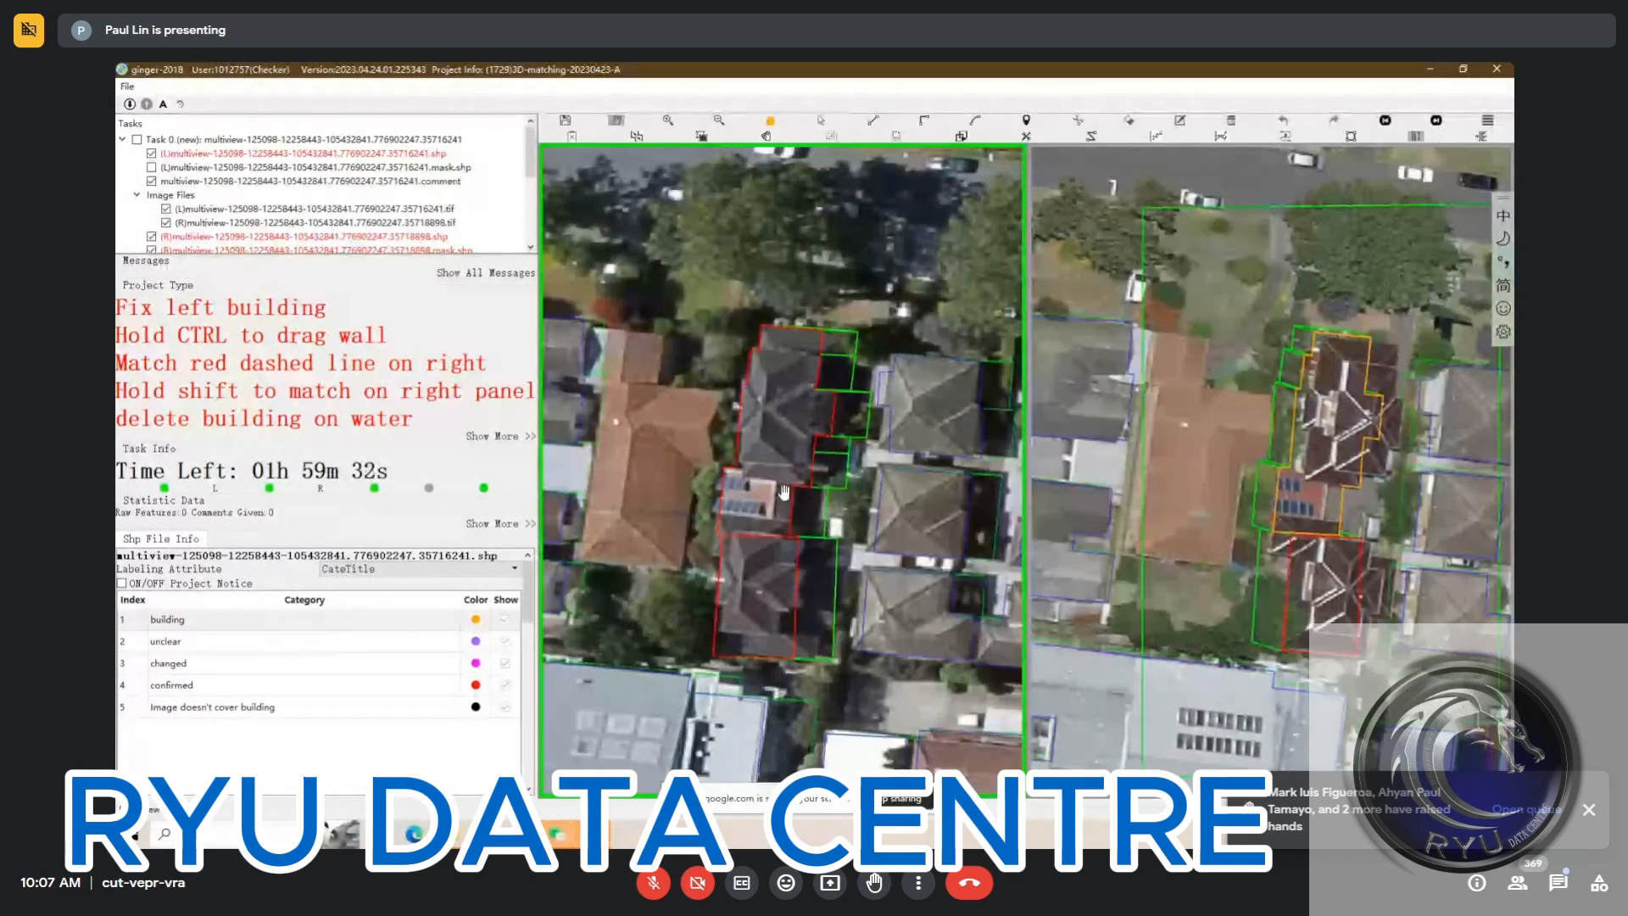
{"action": "key", "text": "space"}
{"action": "key", "text": "space"}
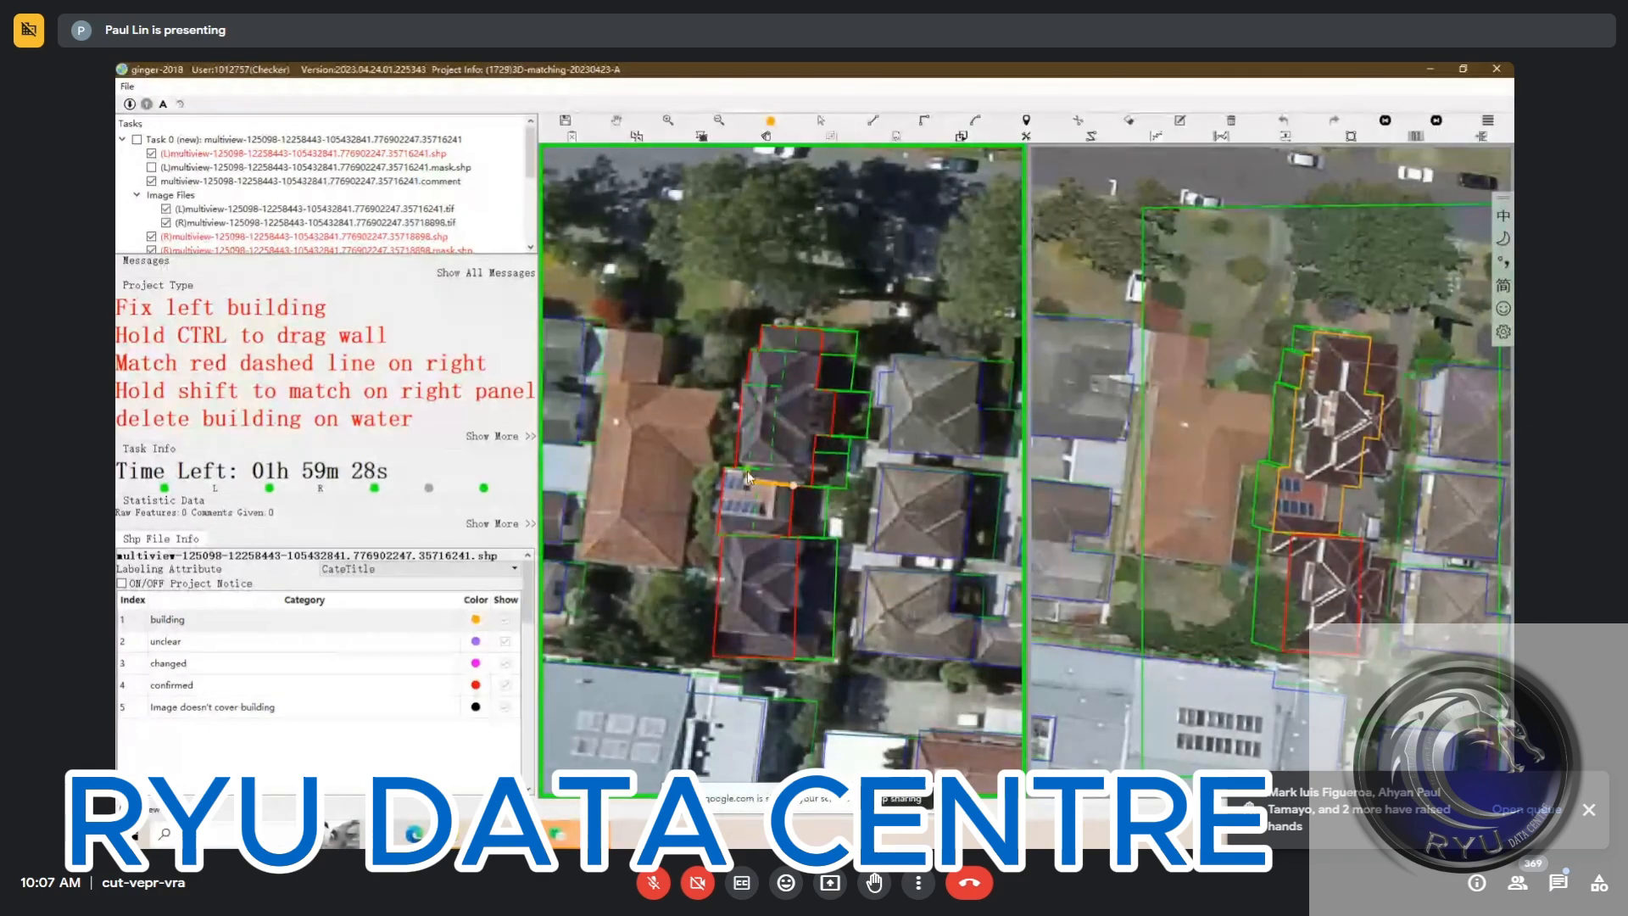
{"action": "left_click", "coordinate": [742, 476]}
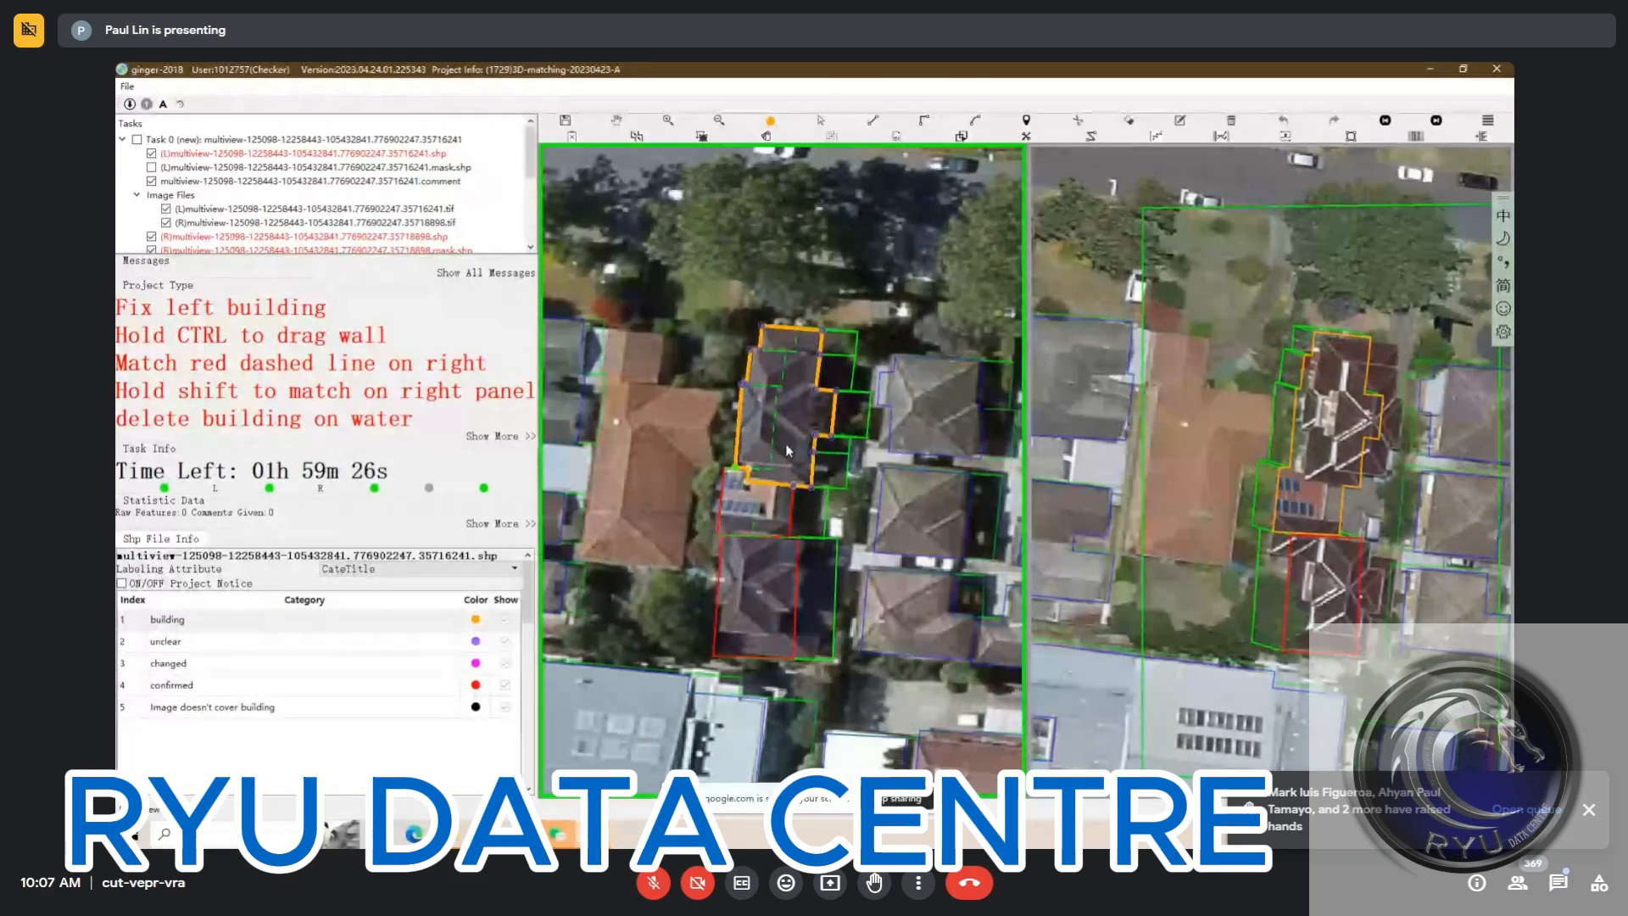
{"action": "key", "text": "space"}
{"action": "key", "text": "space"}
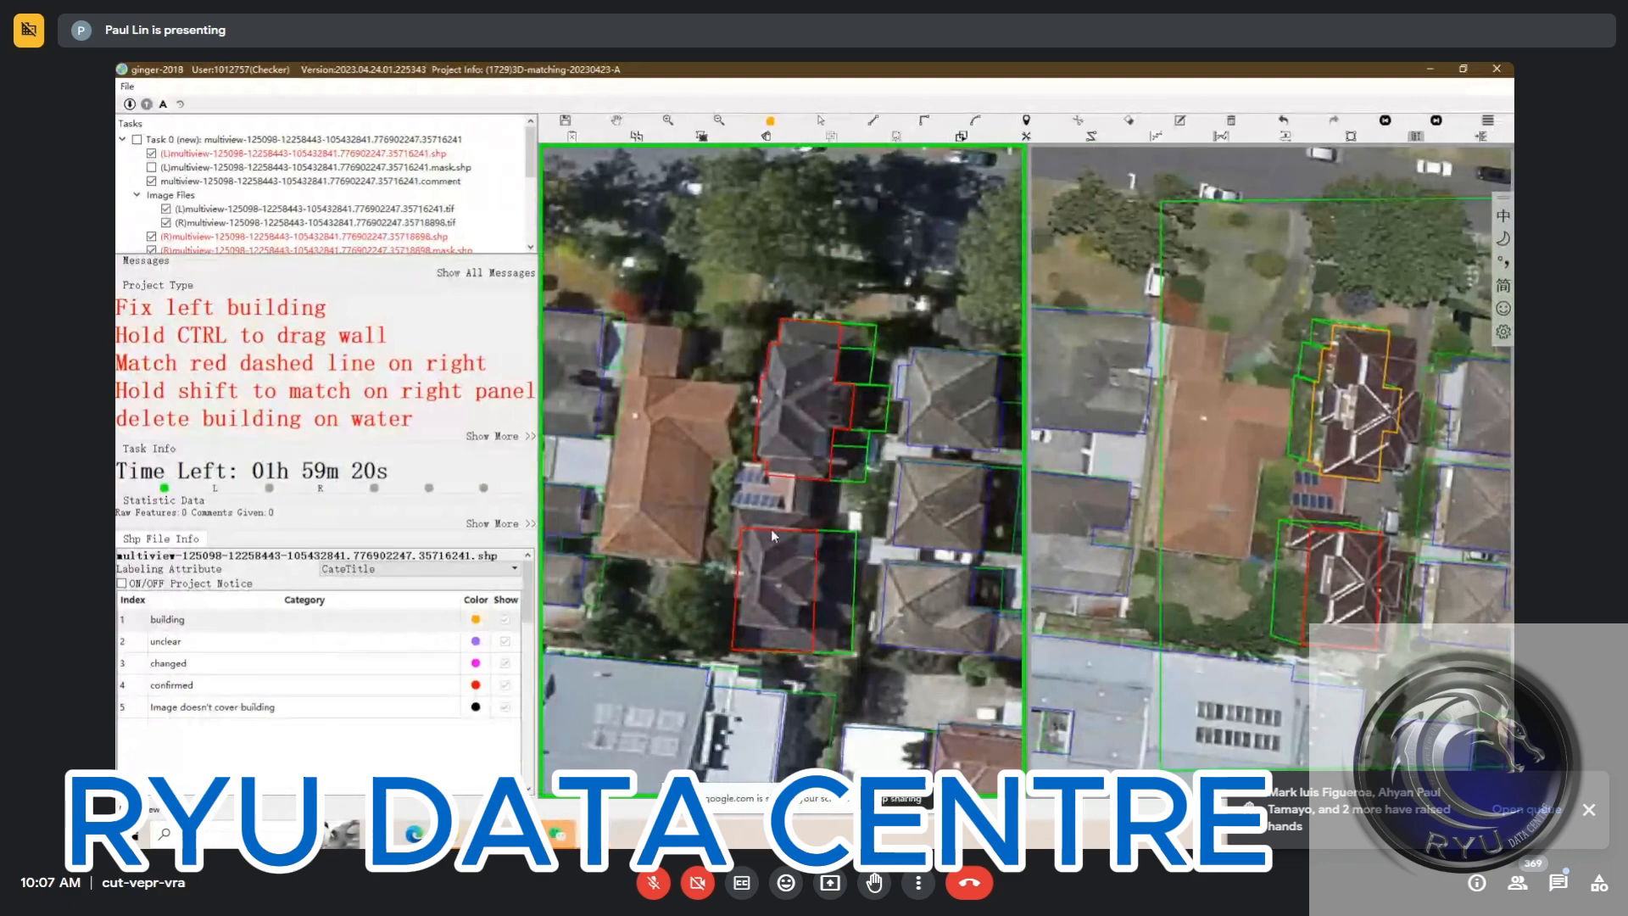
Extend the south house's outline northward to include the missing strip of roof in the left image
{"action": "left_click", "coordinate": [808, 529]}
{"action": "left_click", "coordinate": [736, 515]}
{"action": "left_click", "coordinate": [736, 567]}
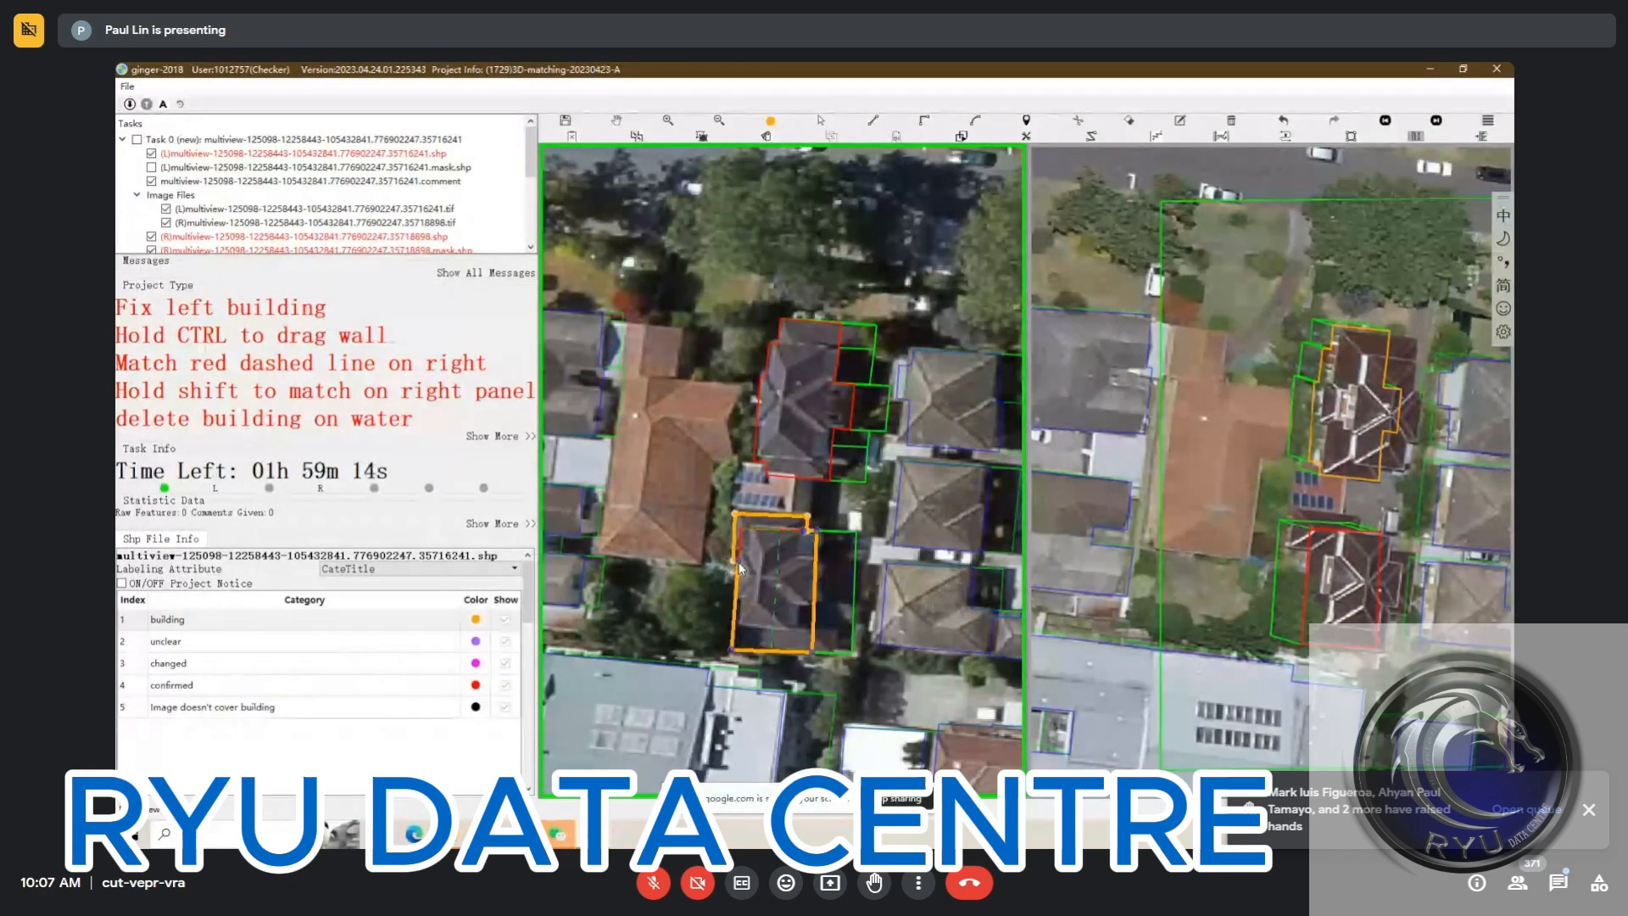
{"action": "left_click", "coordinate": [820, 604]}
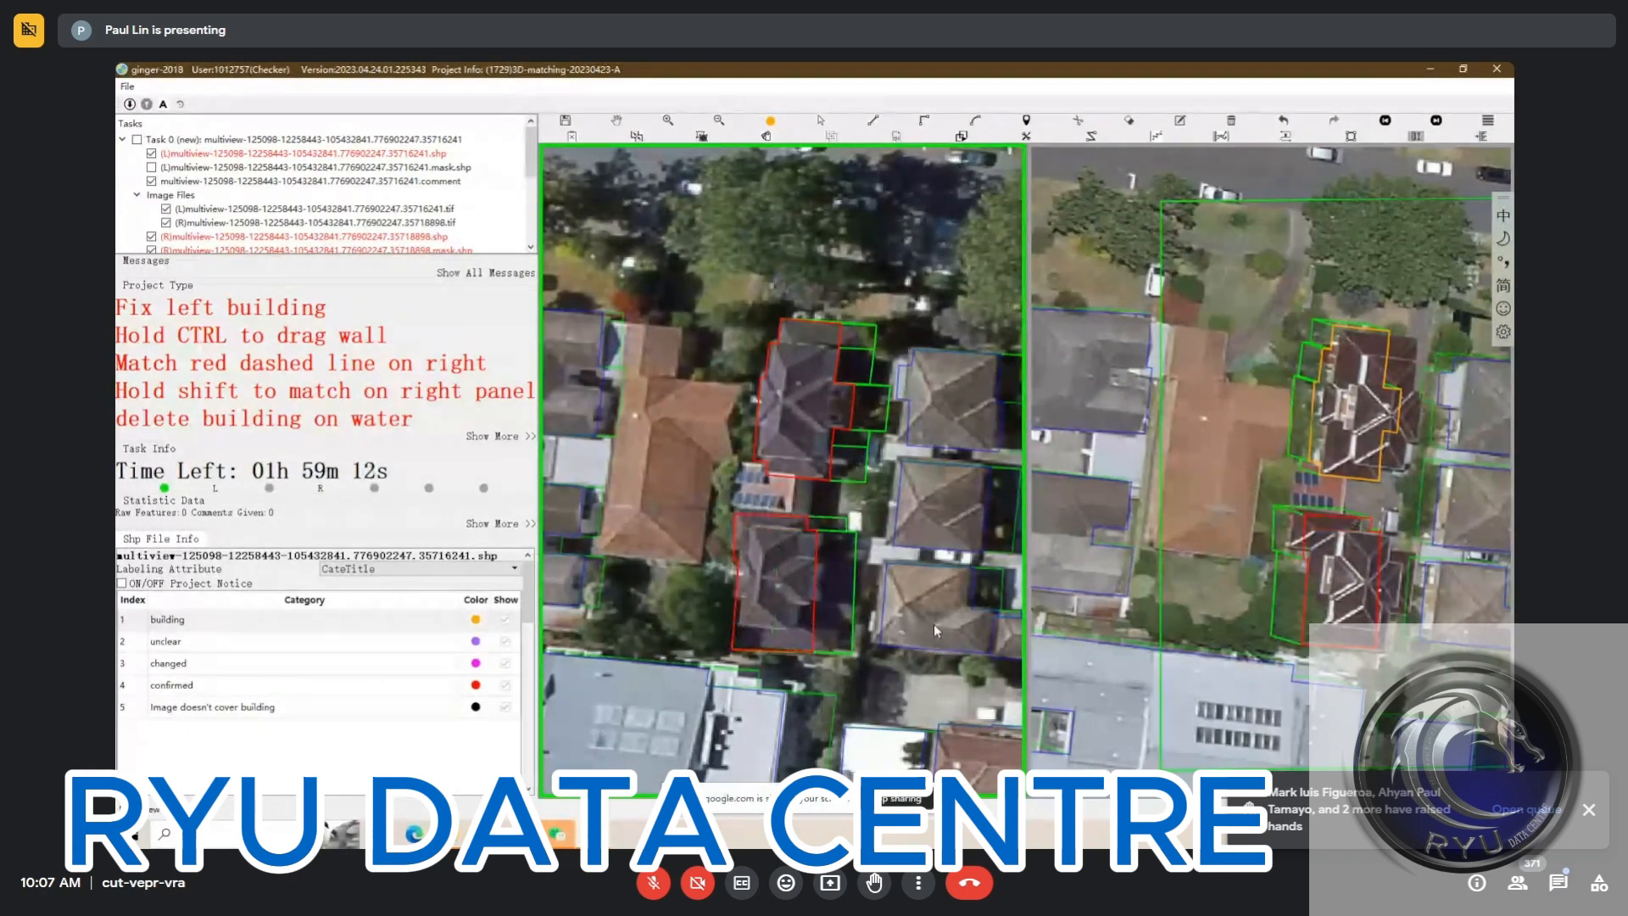
Move the south house's east wall outward toward the roof's eastern edge in the left image
{"action": "key", "text": "space"}
{"action": "key", "text": "space"}
{"action": "left_click", "coordinate": [781, 598]}
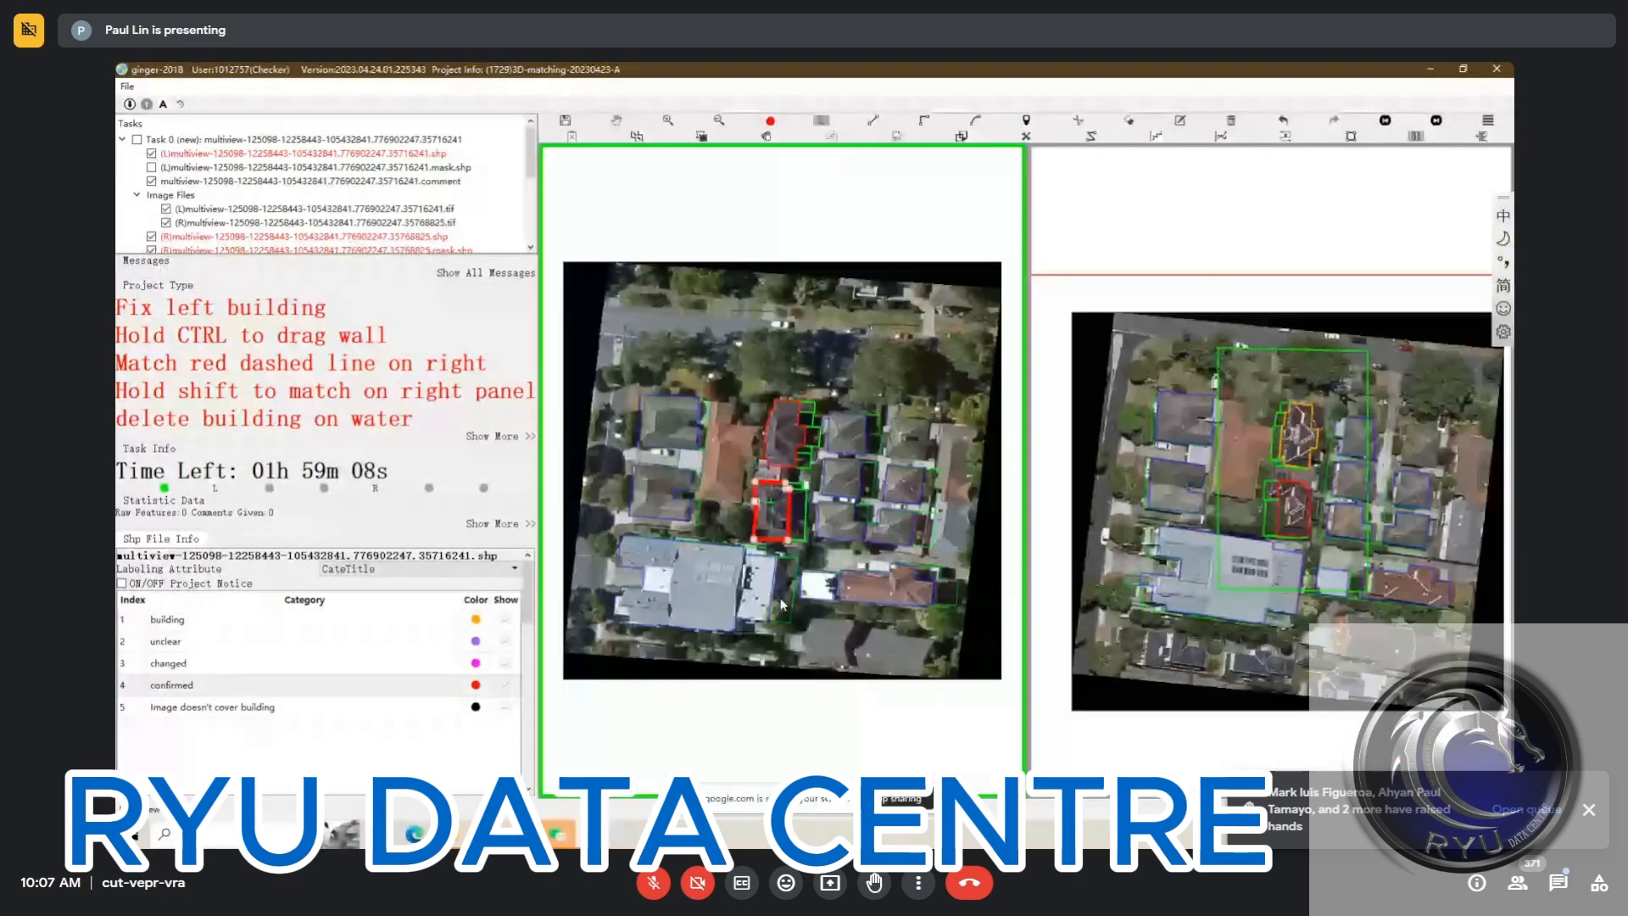
{"action": "scroll", "coordinate": [780, 541], "scroll_direction": "up", "scroll_amount": 3}
{"action": "scroll", "coordinate": [780, 541], "scroll_direction": "up", "scroll_amount": 2}
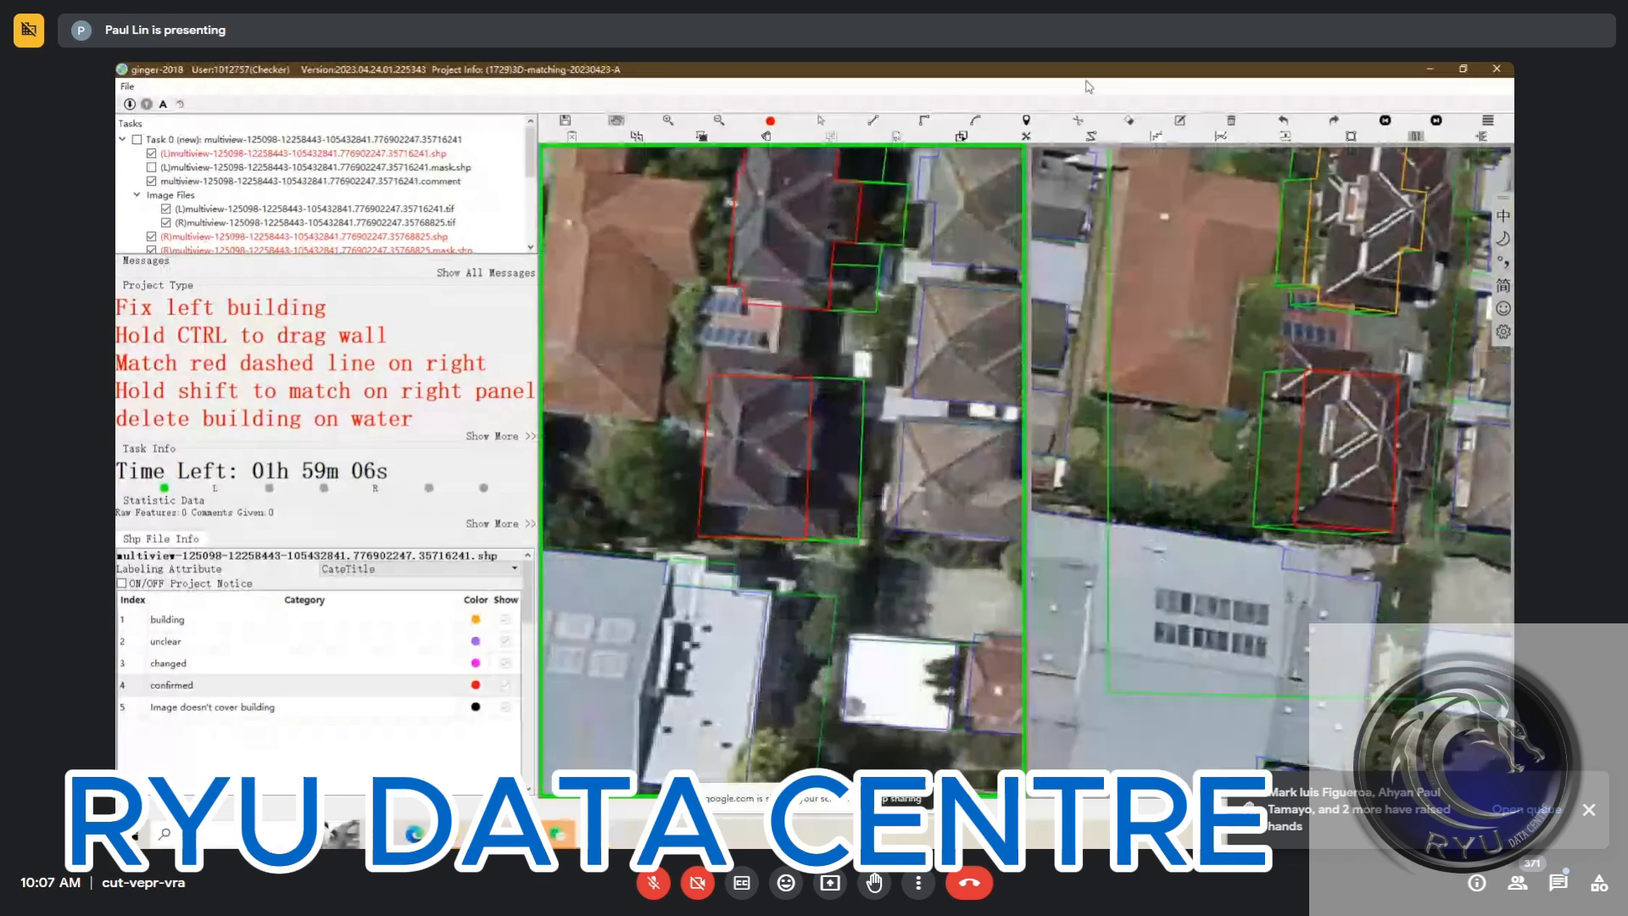
{"action": "scroll", "coordinate": [818, 416], "scroll_direction": "up", "scroll_amount": 3}
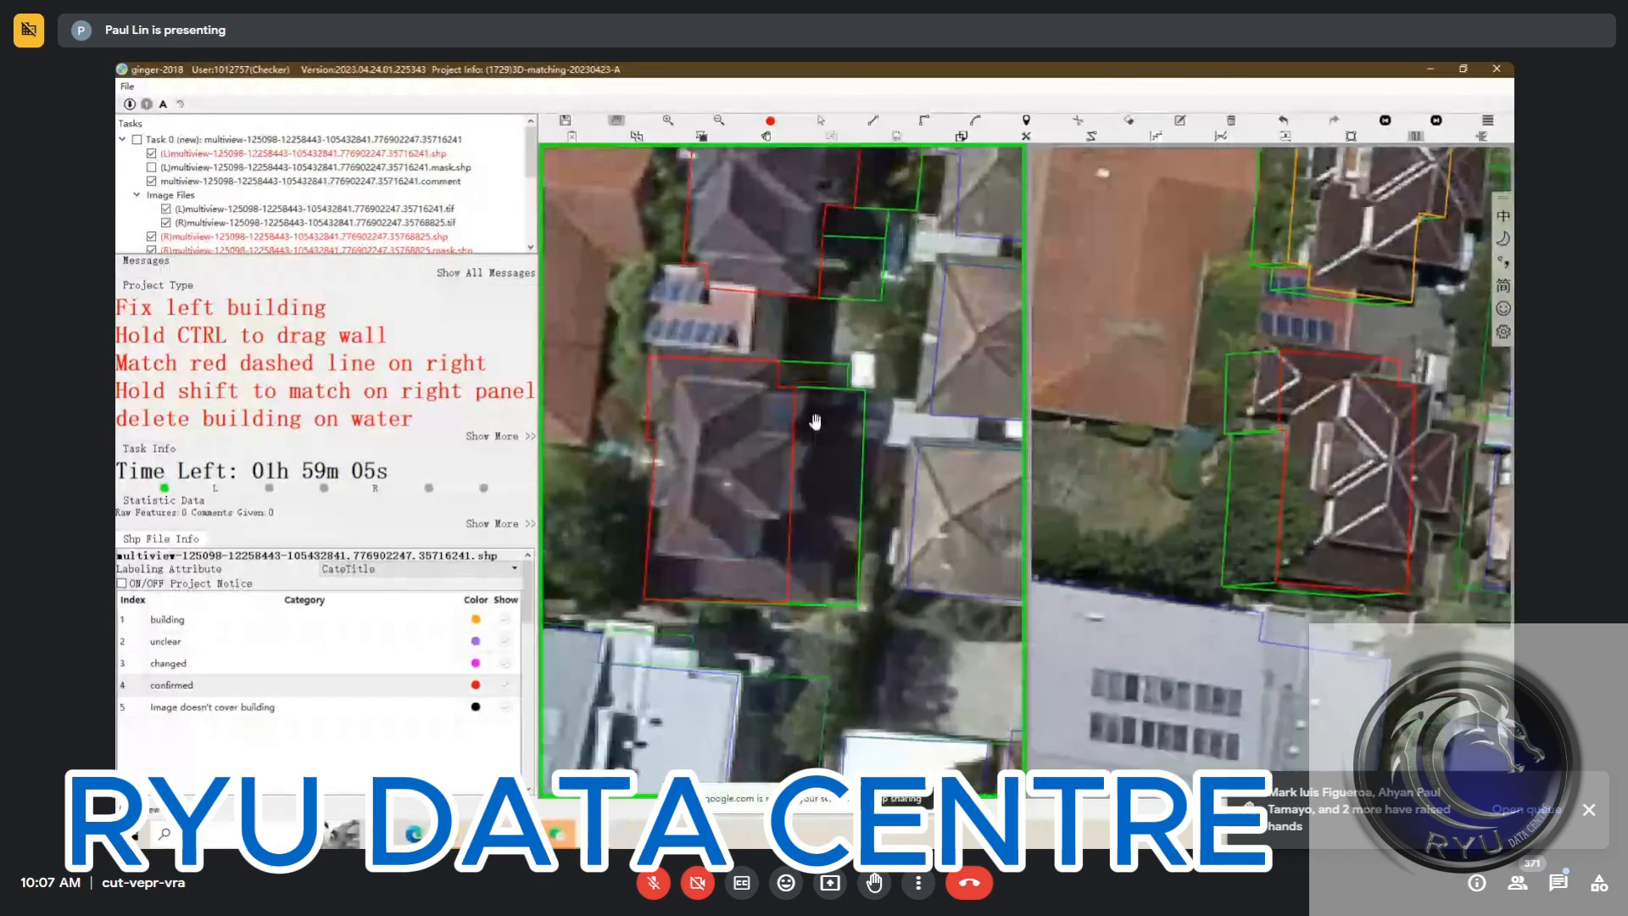
{"action": "scroll", "coordinate": [806, 540], "scroll_direction": "down", "scroll_amount": 2}
{"action": "key", "text": "s"}
{"action": "left_click", "coordinate": [805, 541]}
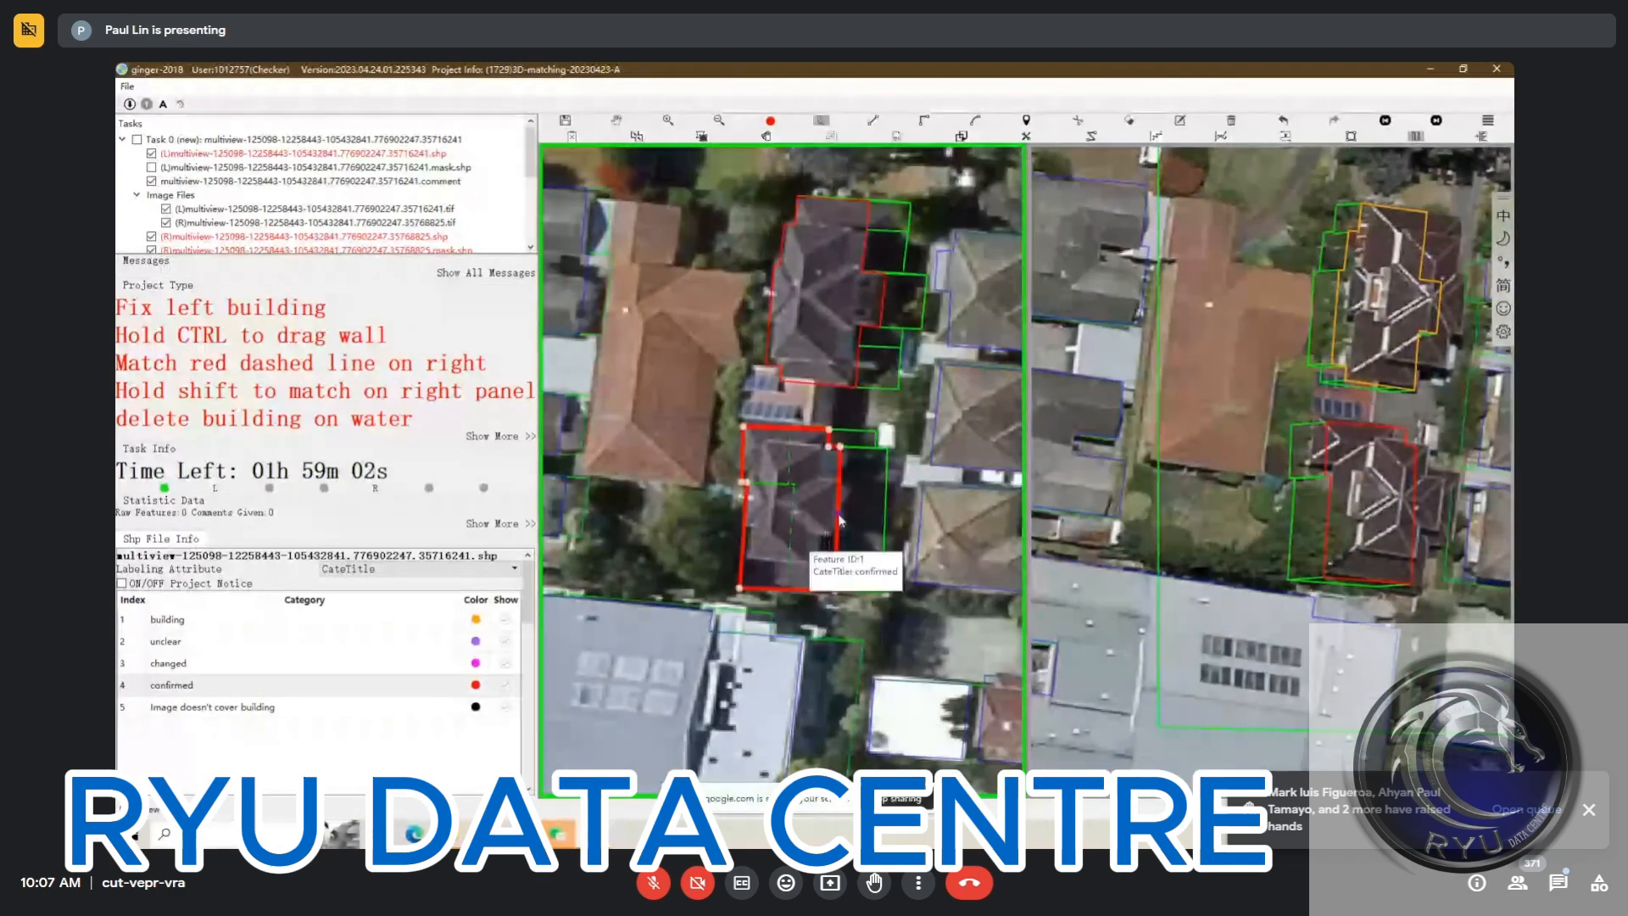
{"action": "left_click_drag", "start_coordinate": [837, 536], "coordinate": [865, 516]}
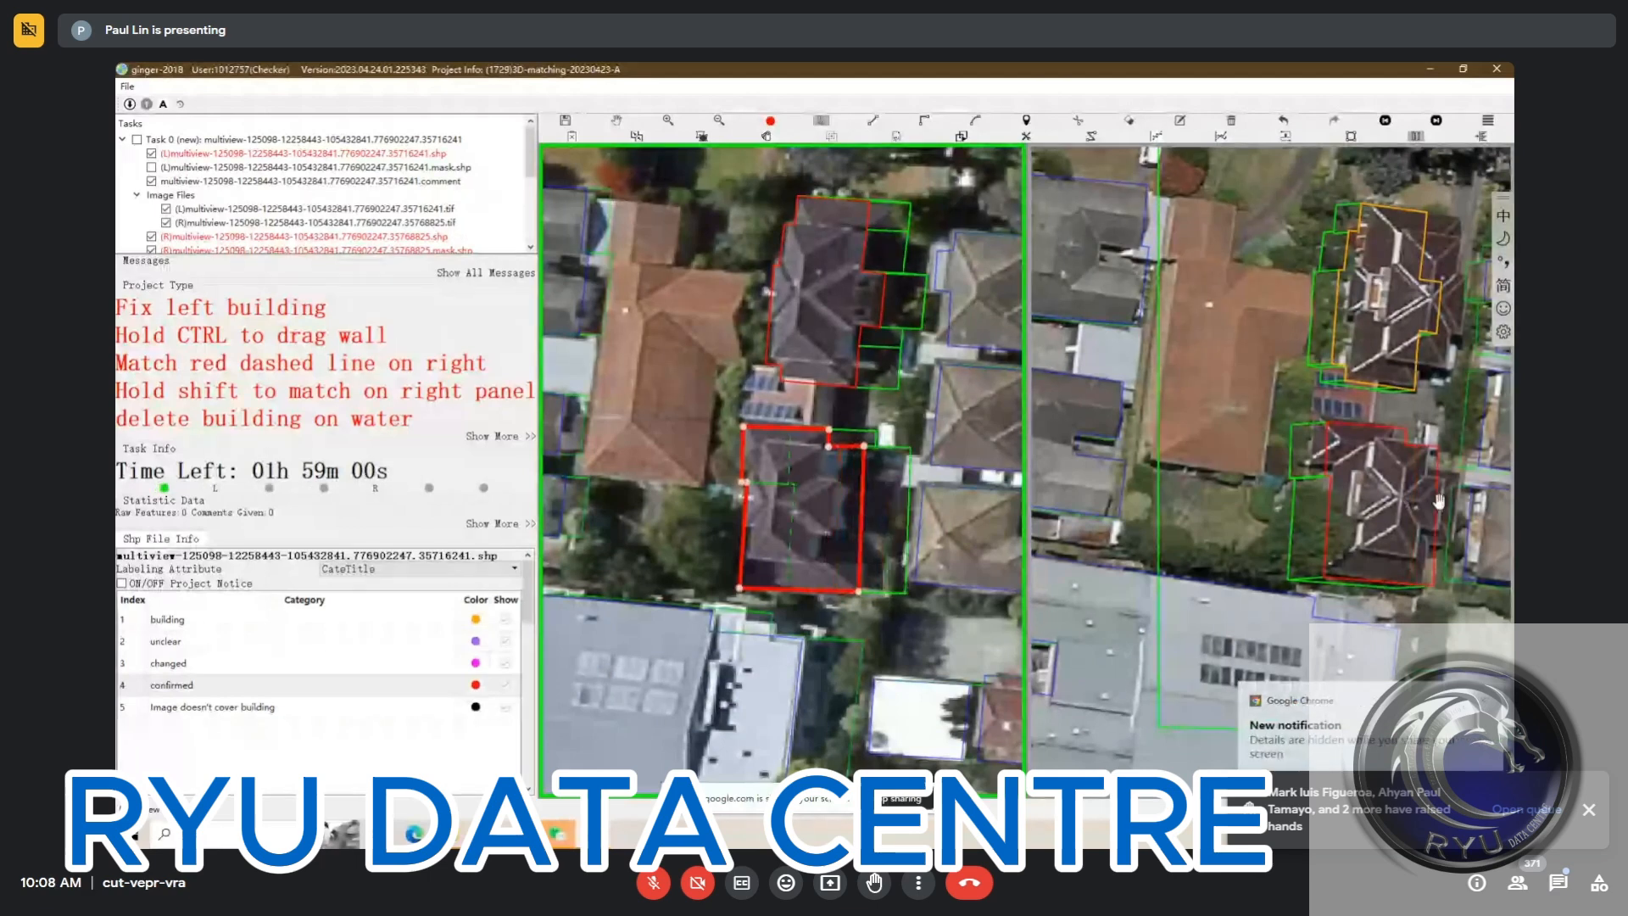
Add a rectangular projection to the south house's outline along the middle of its east wall
{"action": "key", "text": "r"}
{"action": "left_click", "coordinate": [860, 550]}
{"action": "left_click", "coordinate": [884, 551]}
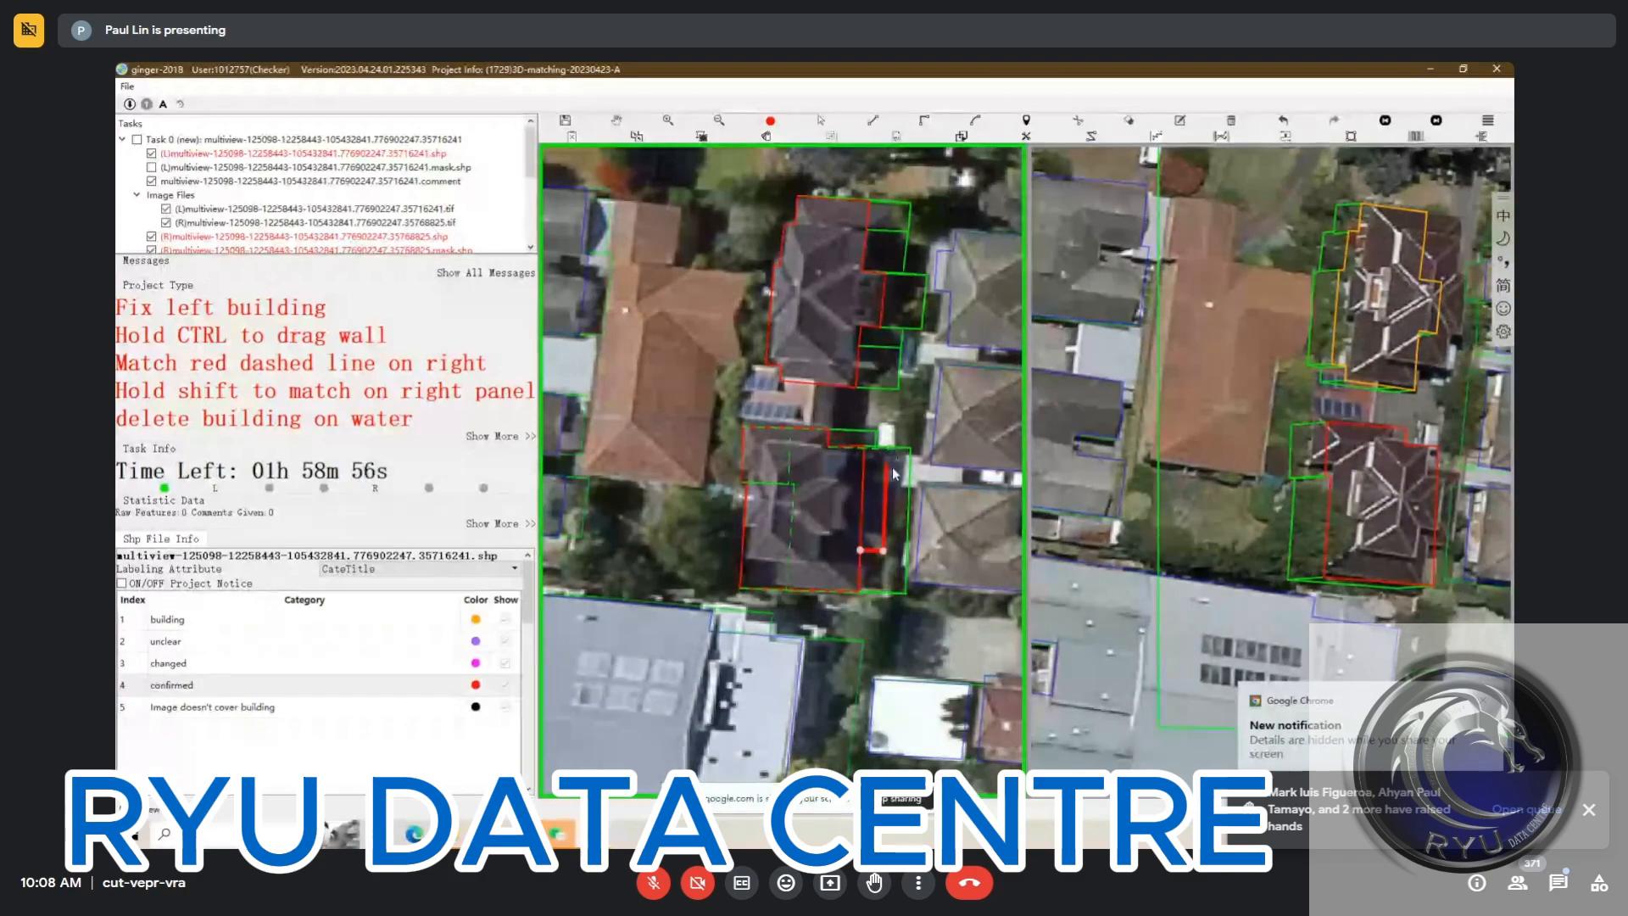
{"action": "left_click", "coordinate": [887, 466]}
{"action": "left_click", "coordinate": [868, 469]}
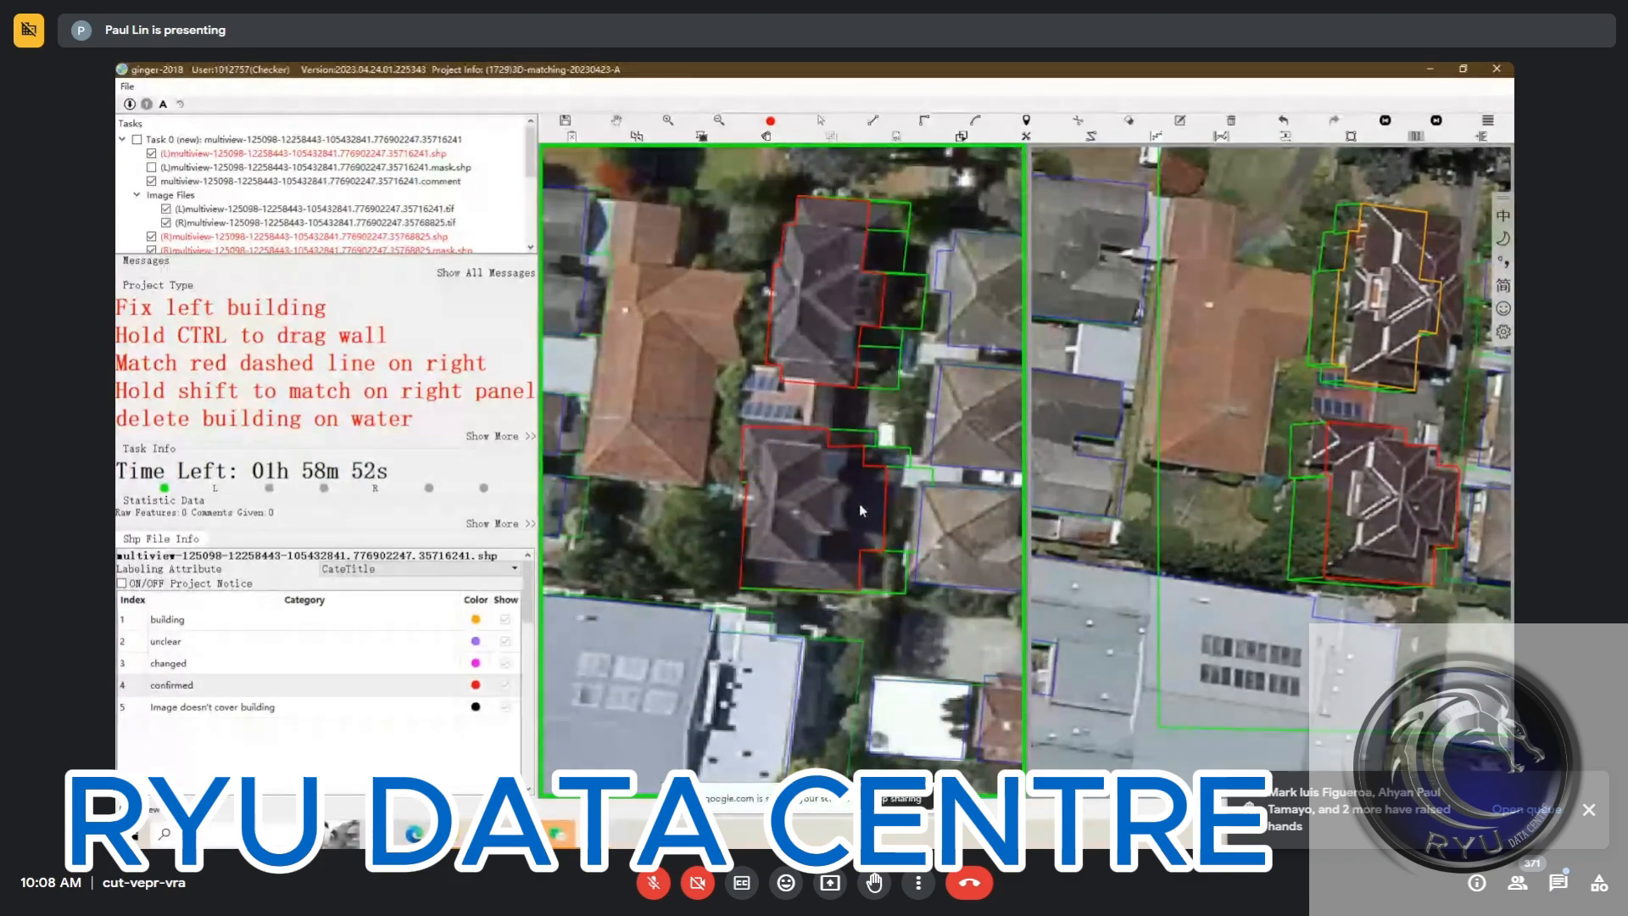
{"action": "key", "text": "Escape"}
Extend the south house's northwest wing slightly westward and pull that wing's lower edge up to the roof line
{"action": "left_click", "coordinate": [835, 507]}
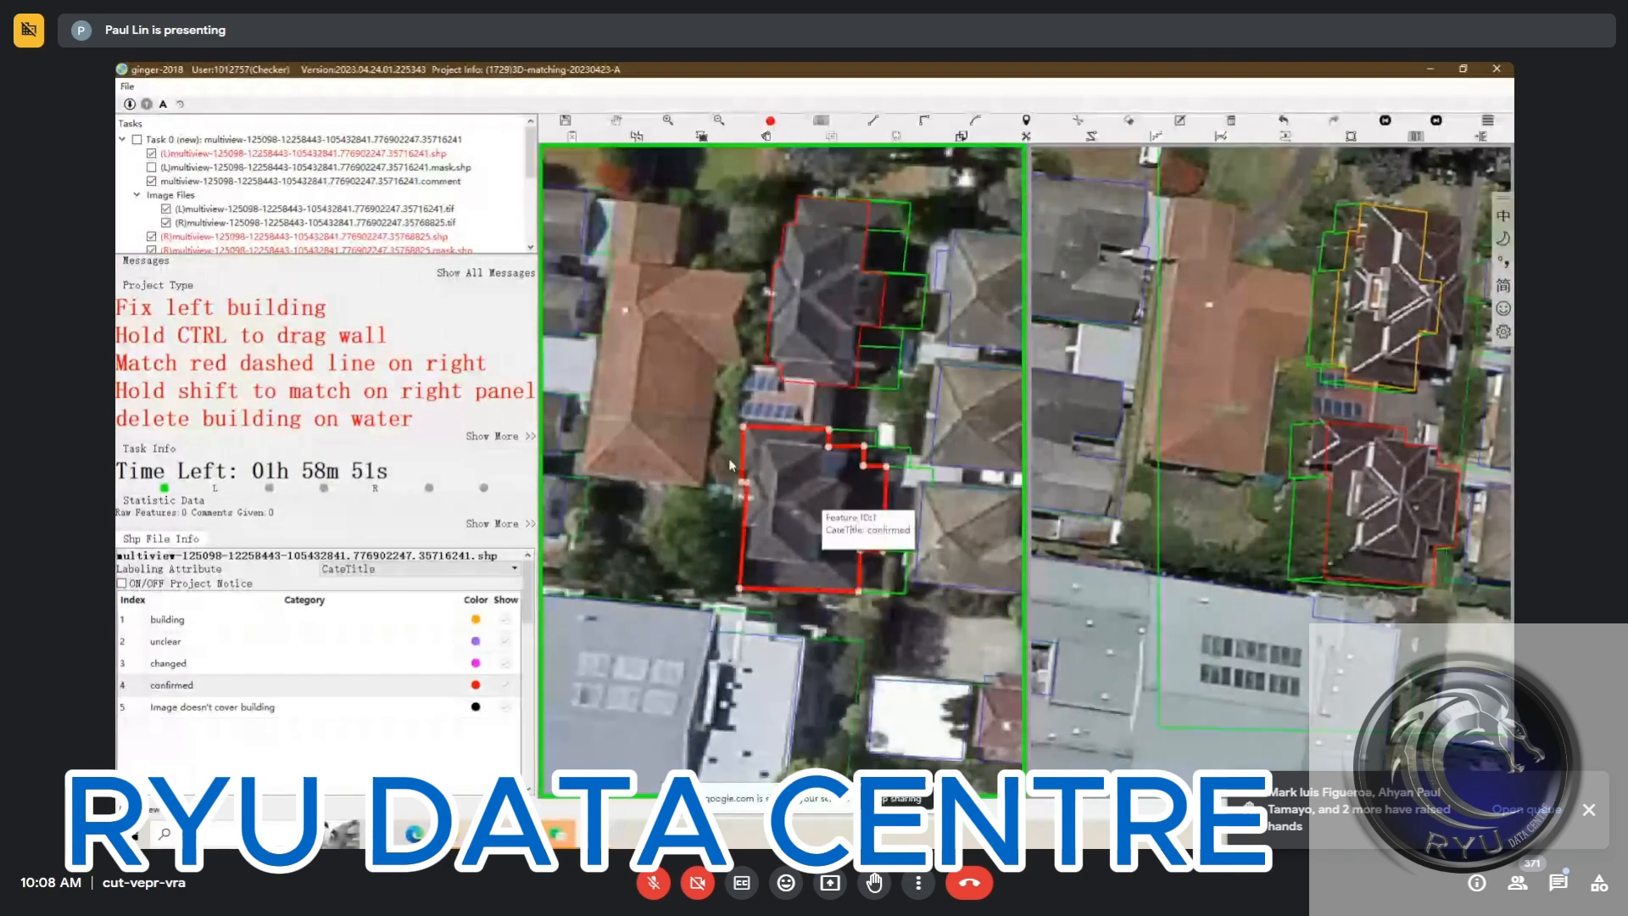
{"action": "left_click_drag", "start_coordinate": [743, 457], "coordinate": [733, 458]}
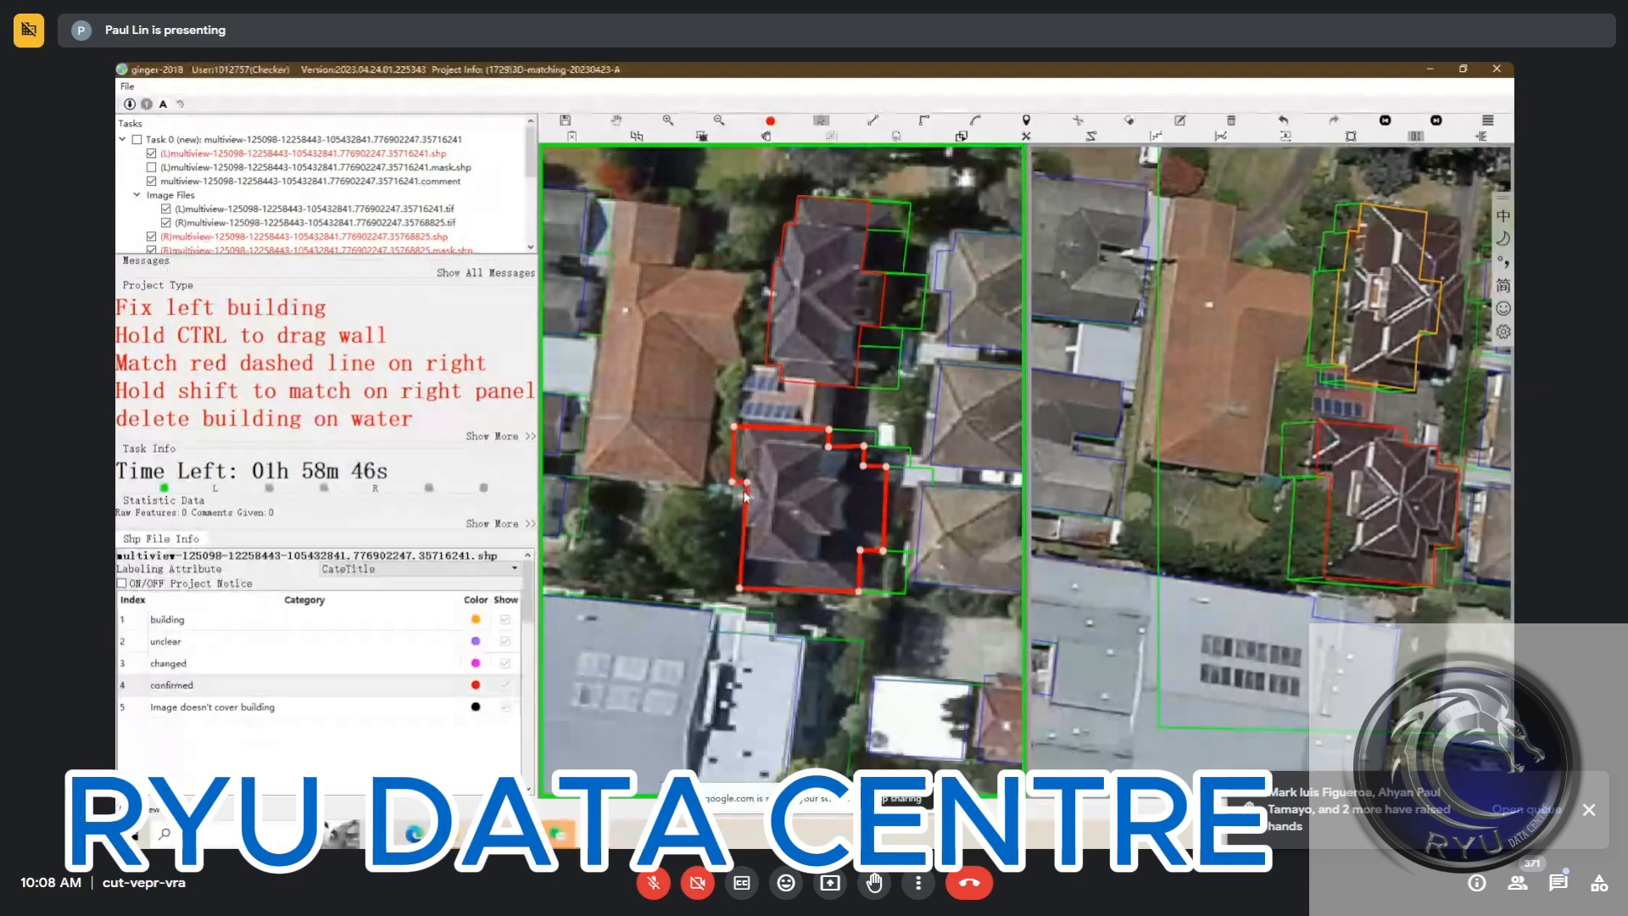
{"action": "left_click_drag", "start_coordinate": [741, 484], "coordinate": [740, 472]}
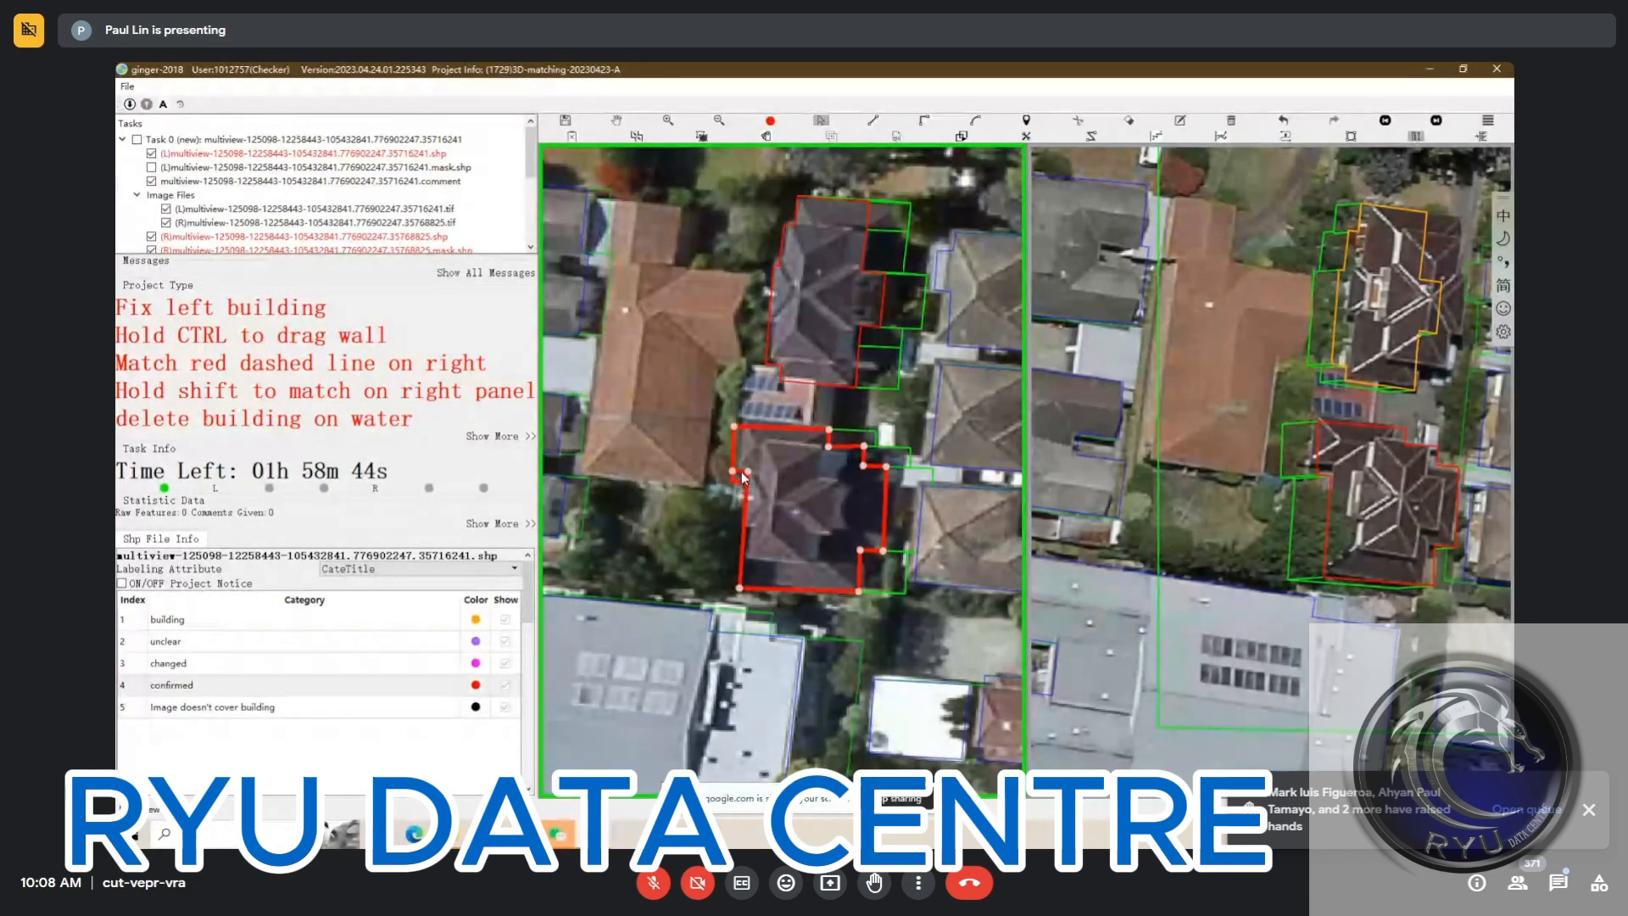
{"action": "key", "text": "Escape"}
Adjust the north house's match offset from the left image, shifting its outline eastward in the second right view
{"action": "scroll", "coordinate": [776, 519], "scroll_direction": "down", "scroll_amount": 2}
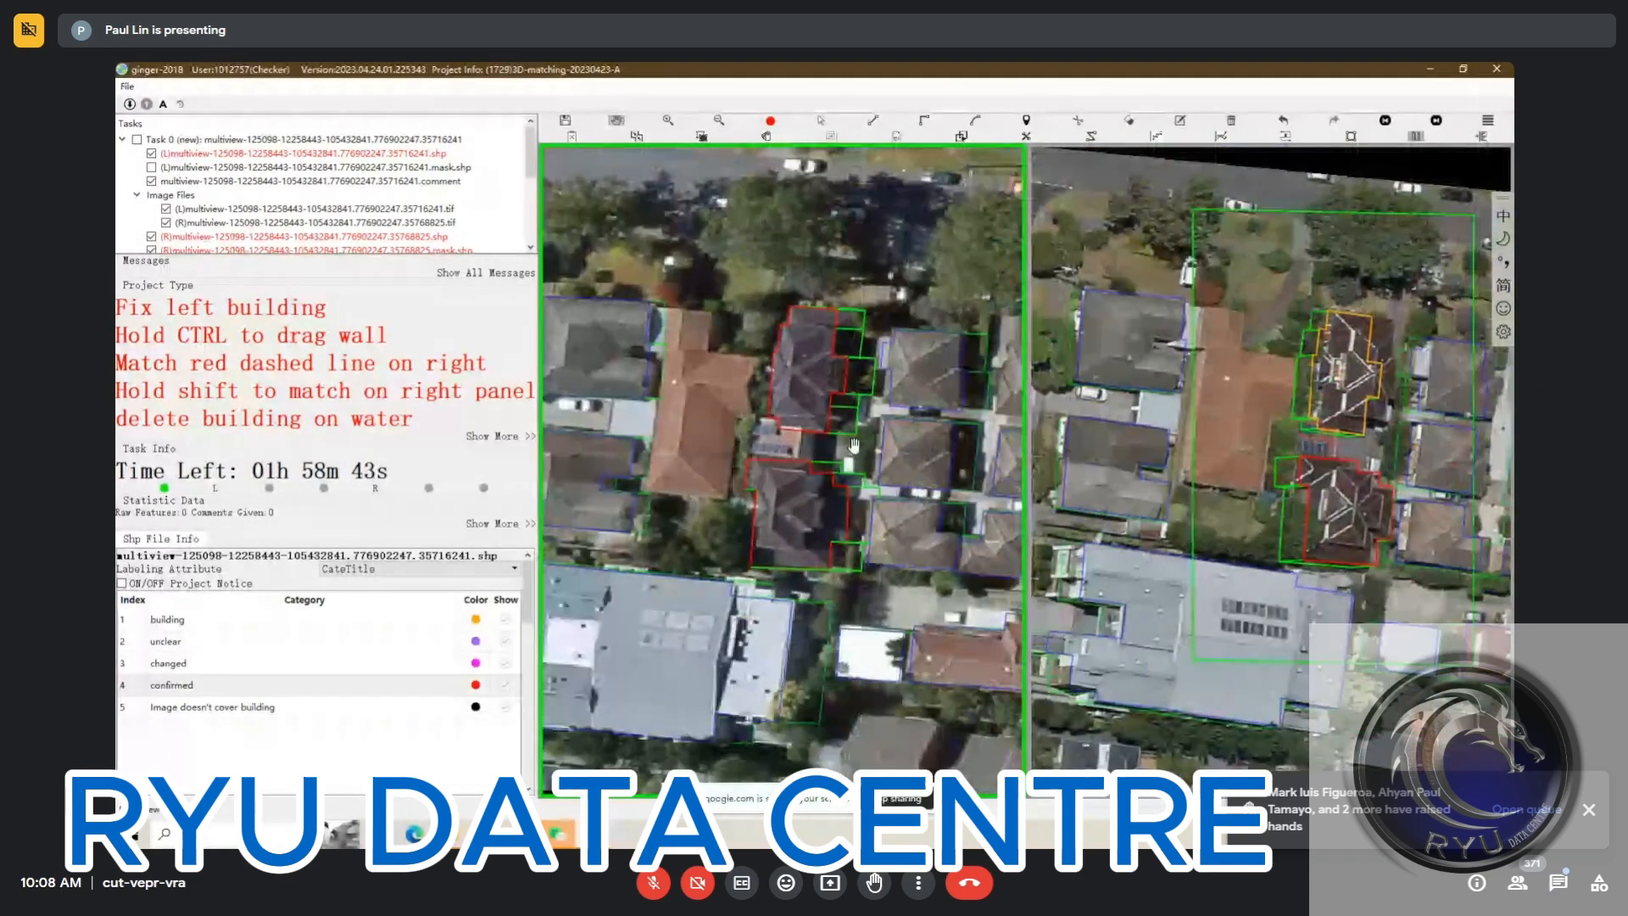
{"action": "scroll", "coordinate": [821, 373], "scroll_direction": "up", "scroll_amount": 2}
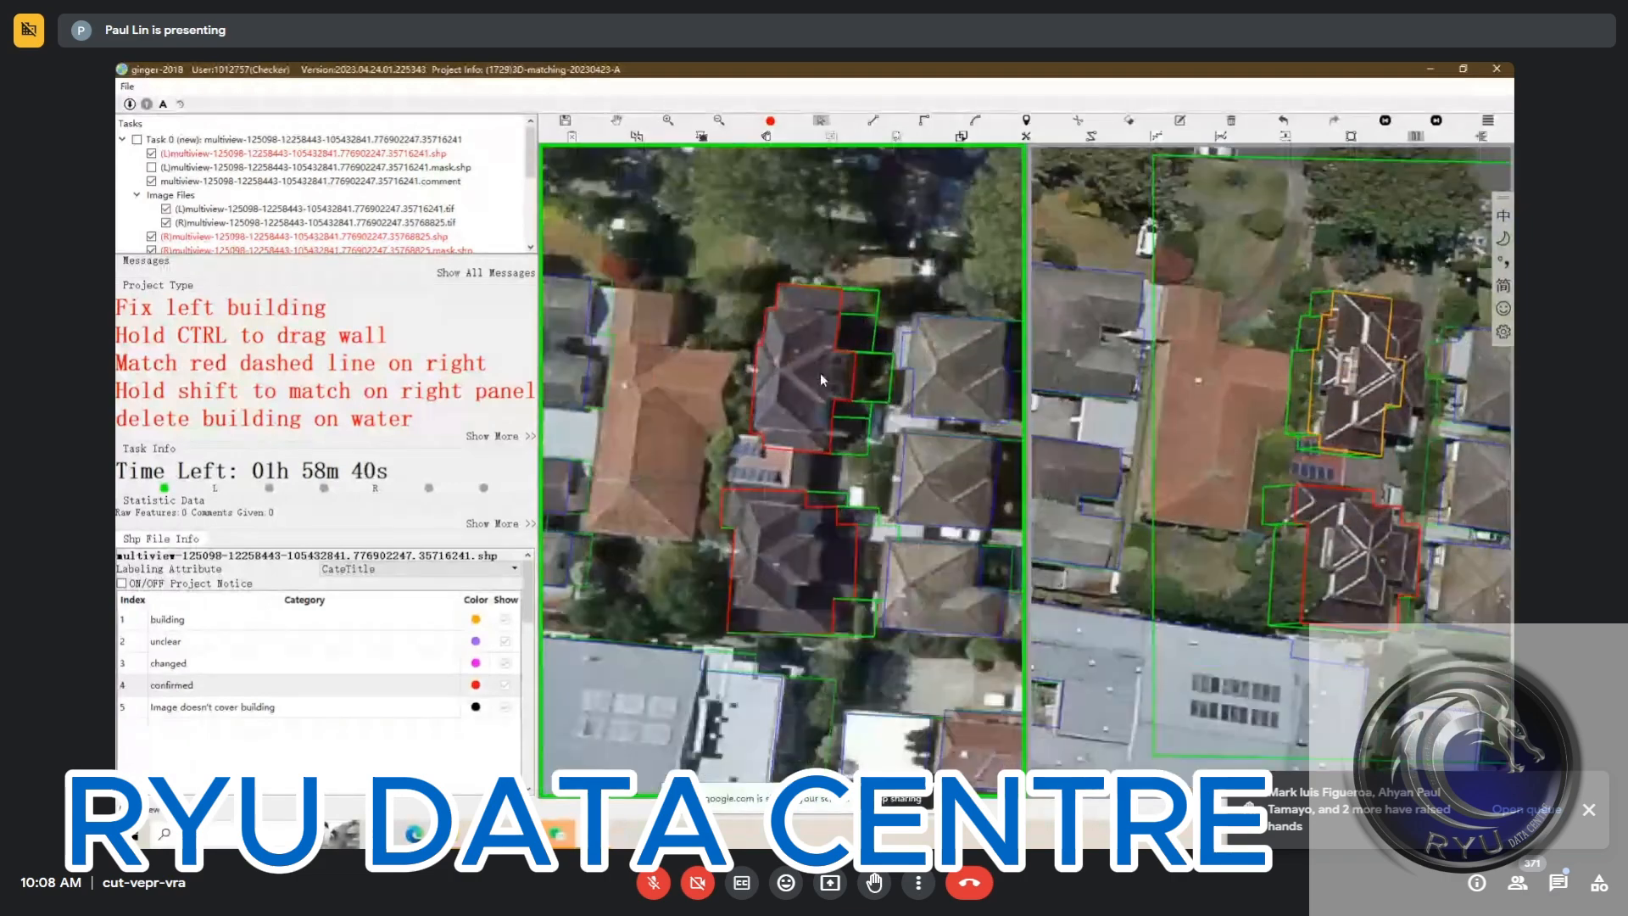
{"action": "left_click", "coordinate": [823, 375]}
{"action": "left_click_drag", "start_coordinate": [826, 373], "coordinate": [886, 374]}
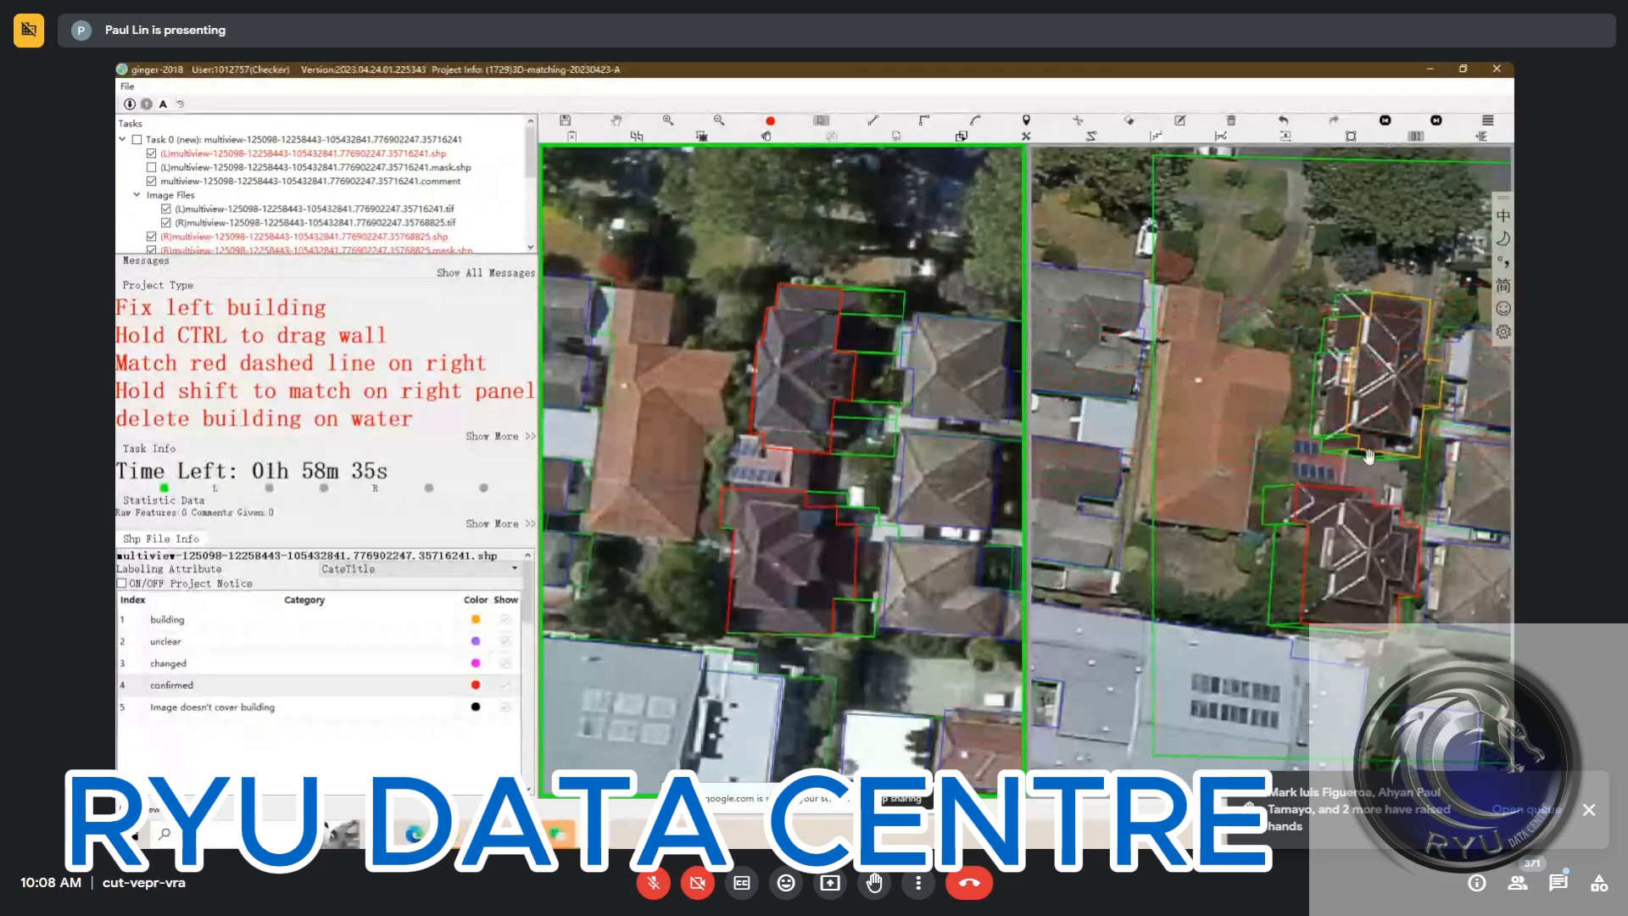
Re-match the south house in the second right view, align its outline with the roof, and set it to confirmed
{"action": "left_click", "coordinate": [797, 589]}
{"action": "left_click_drag", "start_coordinate": [788, 571], "coordinate": [812, 580]}
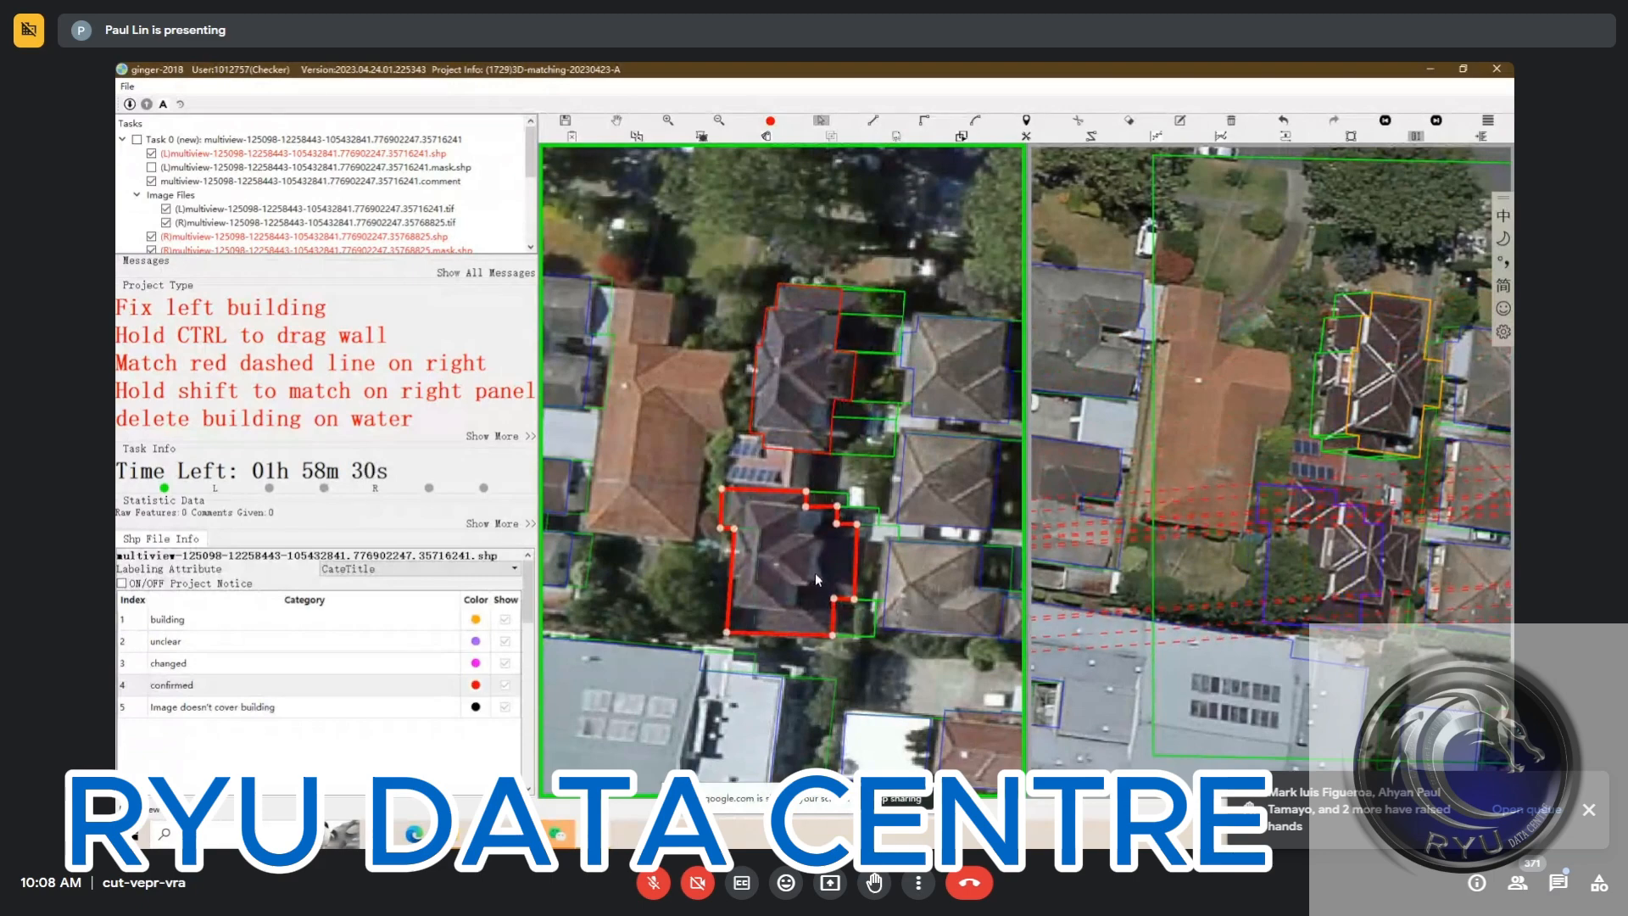
{"action": "left_click", "coordinate": [1363, 560]}
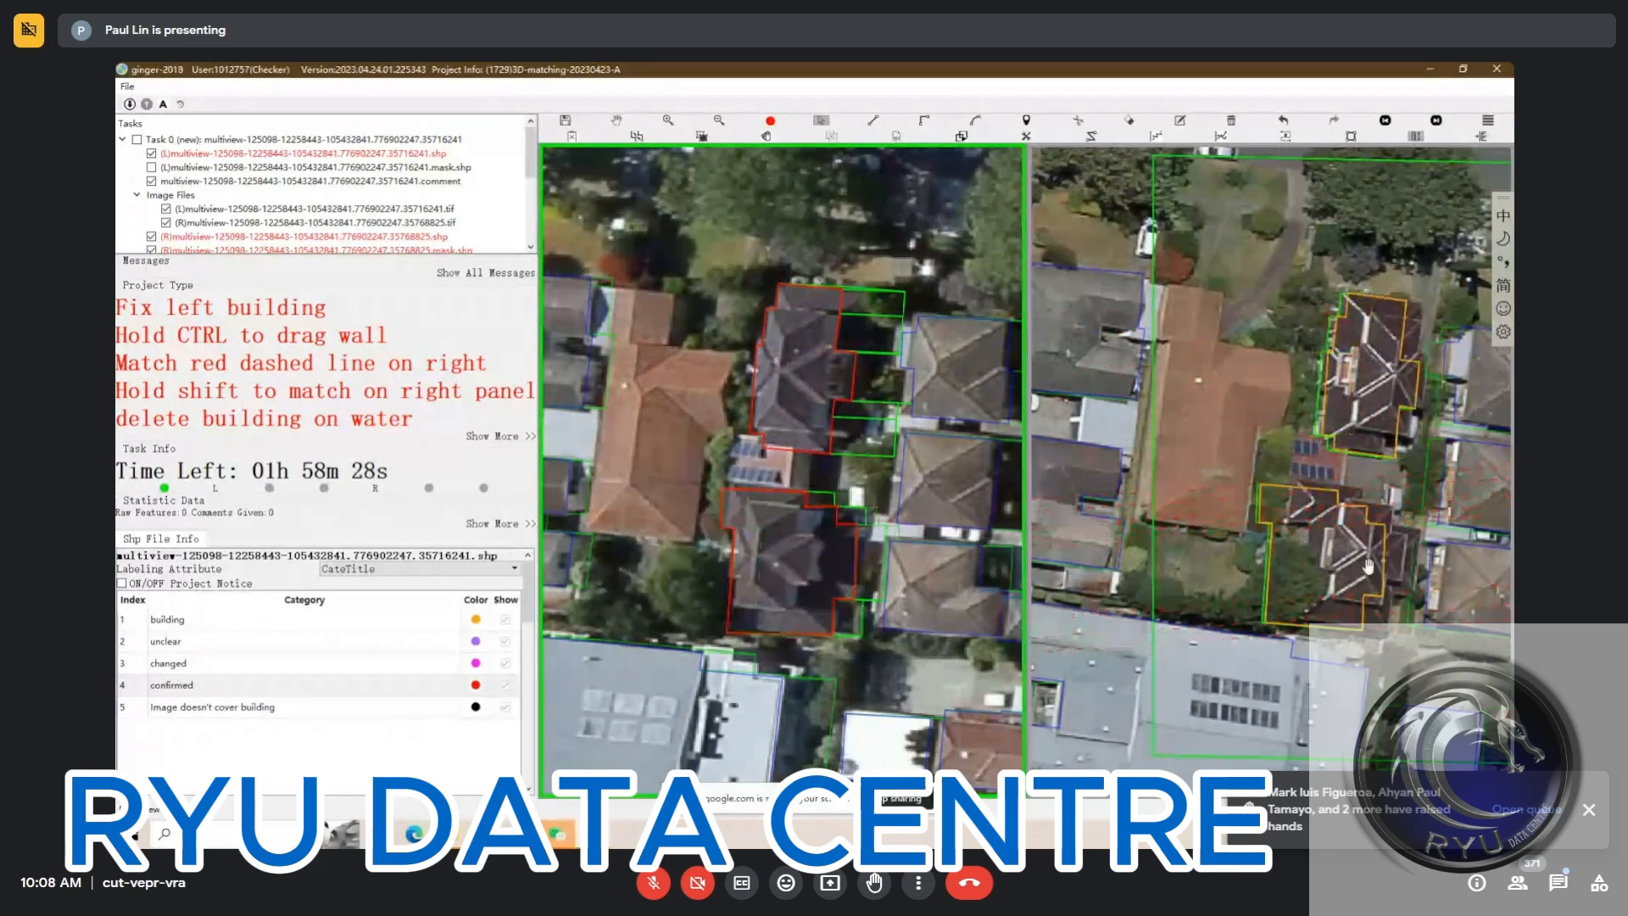
{"action": "left_click", "coordinate": [1328, 562]}
{"action": "left_click_drag", "start_coordinate": [1328, 561], "coordinate": [1361, 558]}
Shift the north house's outline onto its roof in the second right view, confirm it, and compare with the outlines hidden
{"action": "left_click", "coordinate": [1377, 410]}
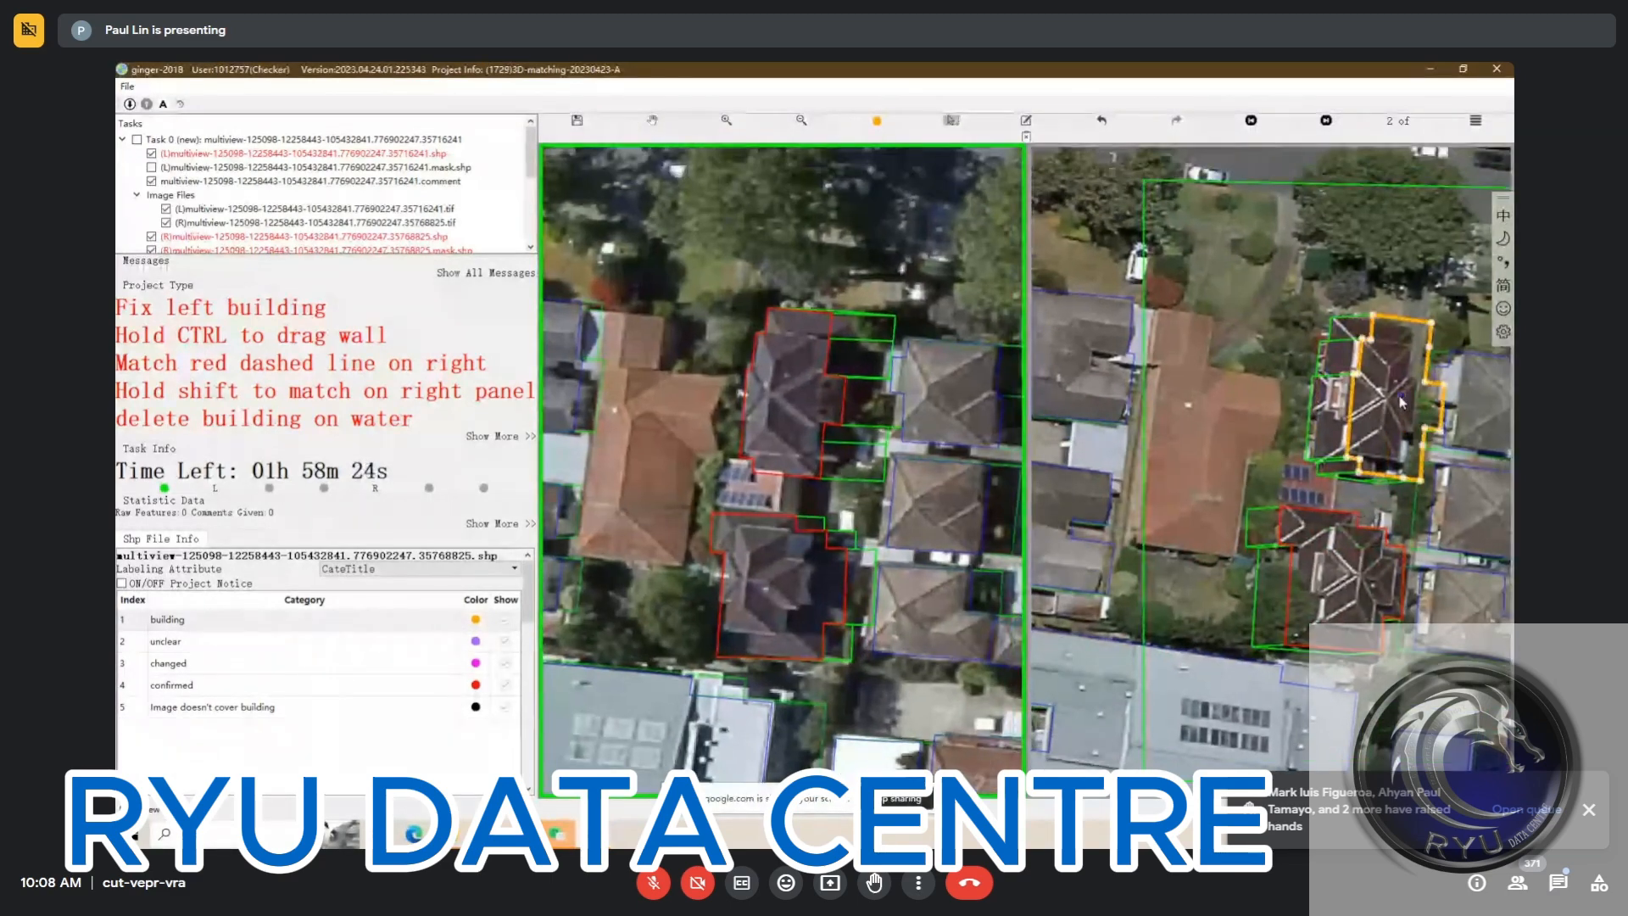
{"action": "left_click_drag", "start_coordinate": [1376, 410], "coordinate": [1381, 408]}
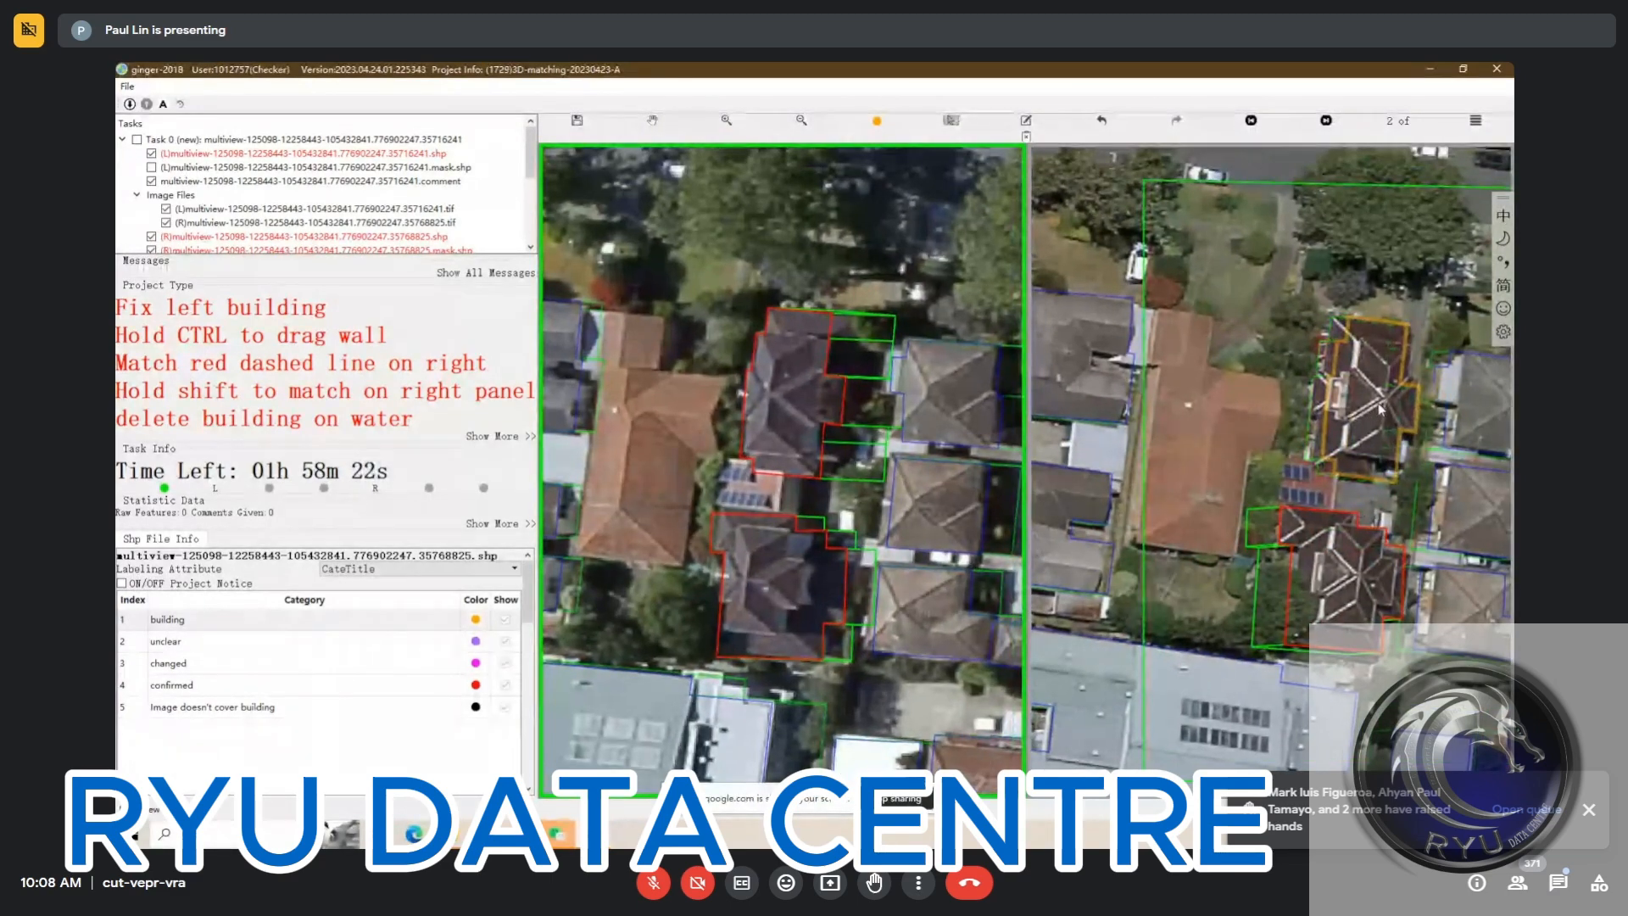
{"action": "key", "text": "space"}
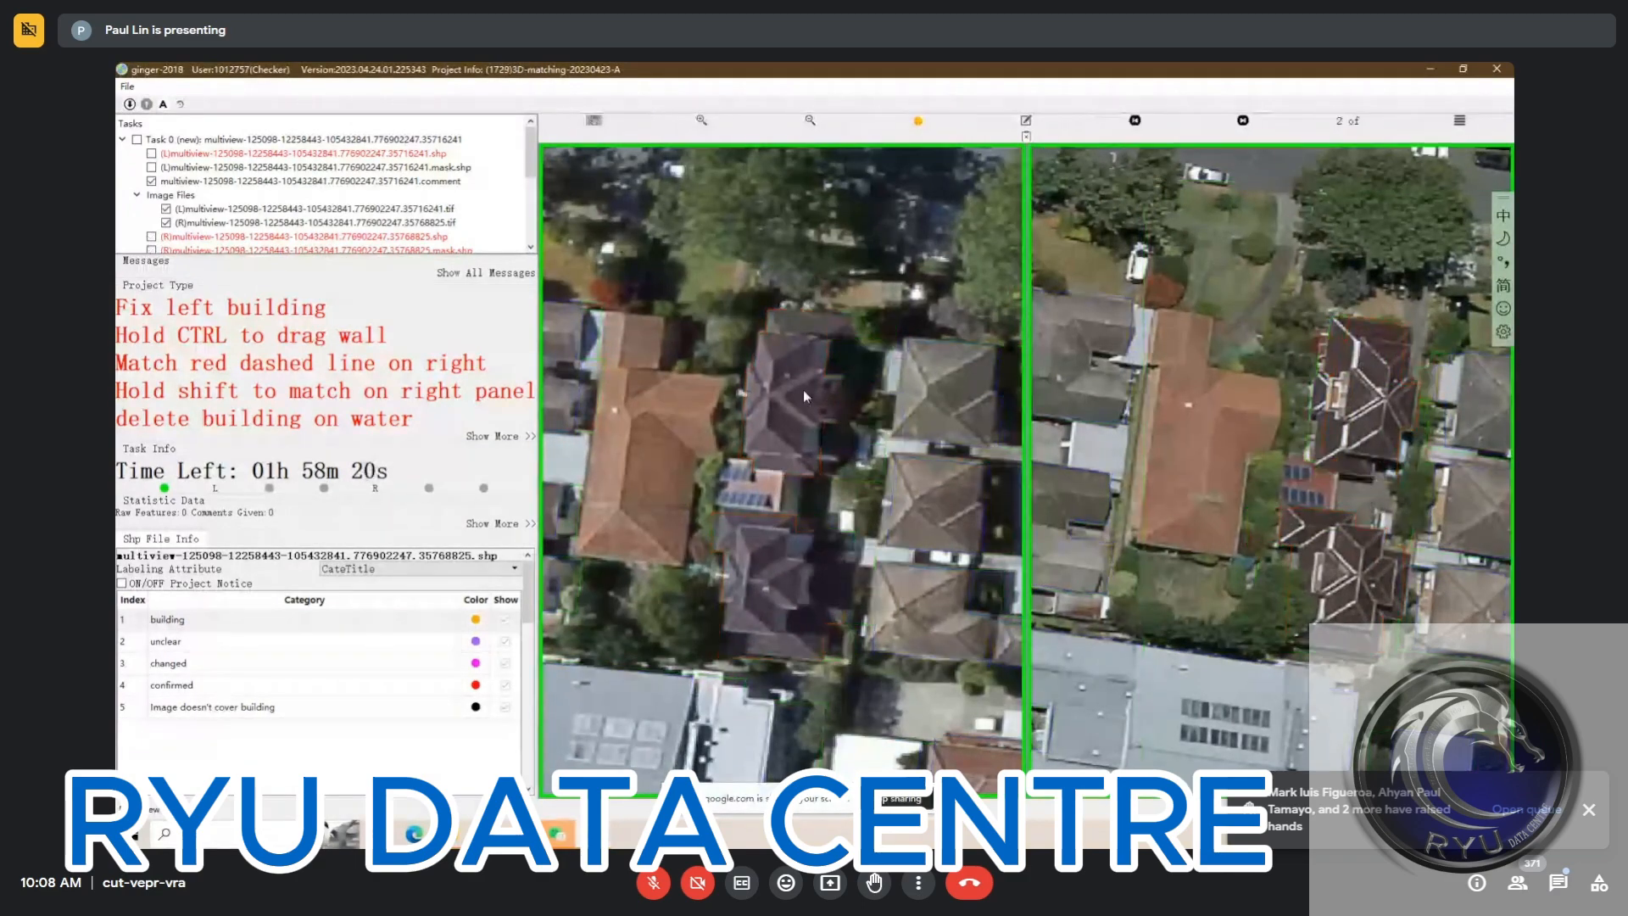
{"action": "key", "text": "space"}
Move the upper section of the north house's east wall outward to the roof edge in the left image
{"action": "left_click", "coordinate": [806, 379]}
{"action": "scroll", "coordinate": [805, 379], "scroll_direction": "up", "scroll_amount": 1}
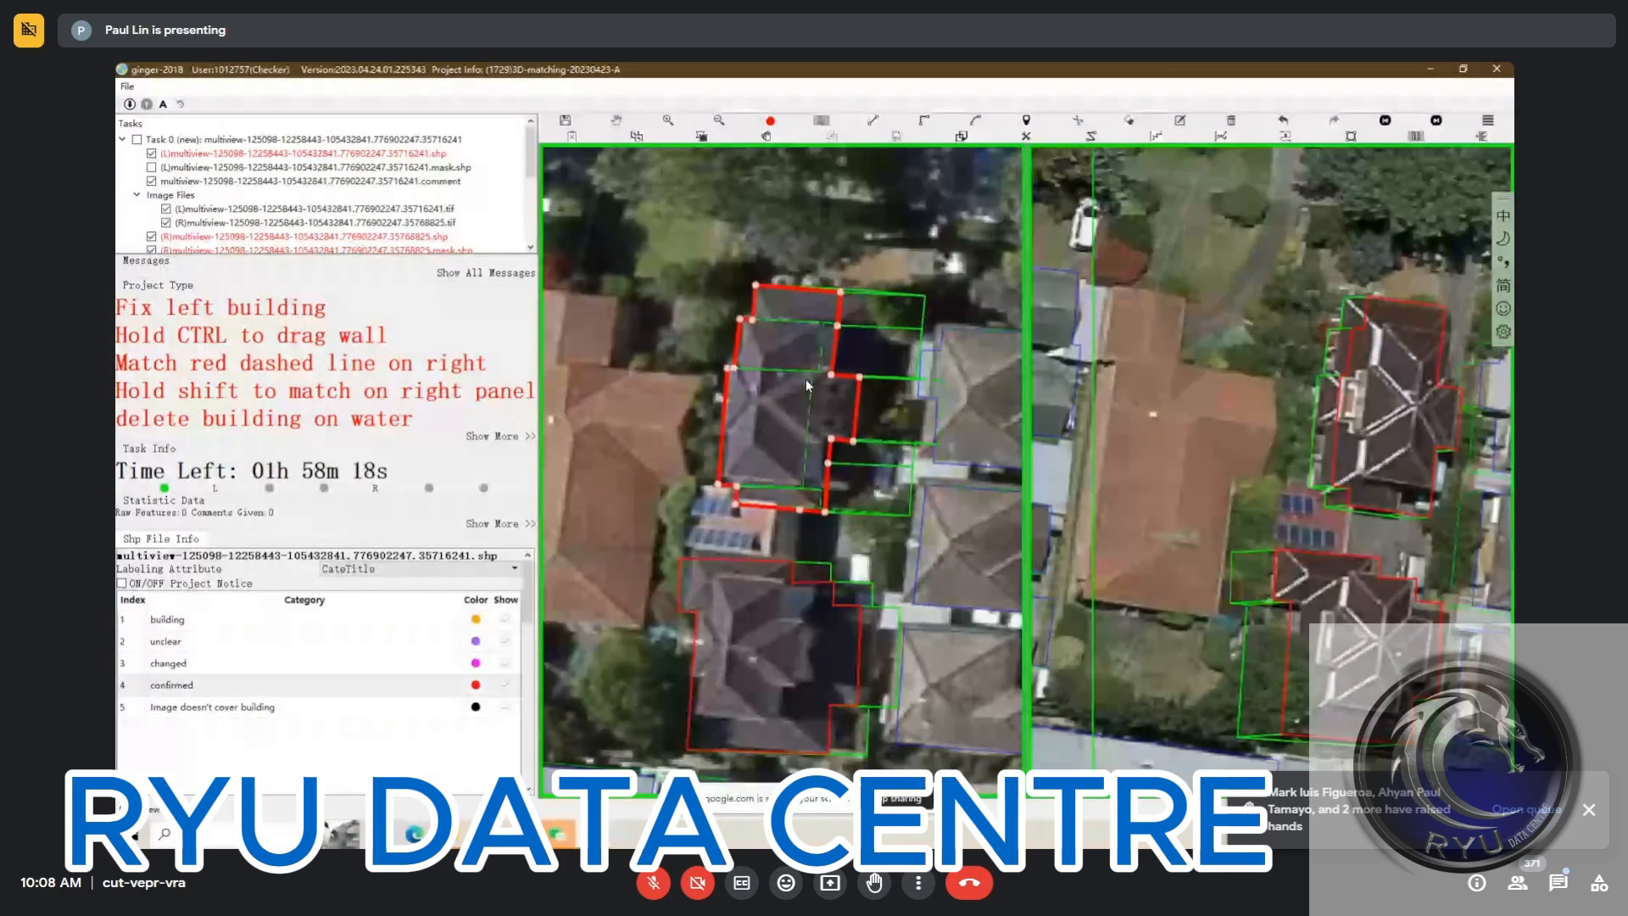
{"action": "key", "text": "space"}
{"action": "key", "text": "space"}
{"action": "left_click", "coordinate": [830, 381]}
{"action": "left_click_drag", "start_coordinate": [836, 349], "coordinate": [859, 316]}
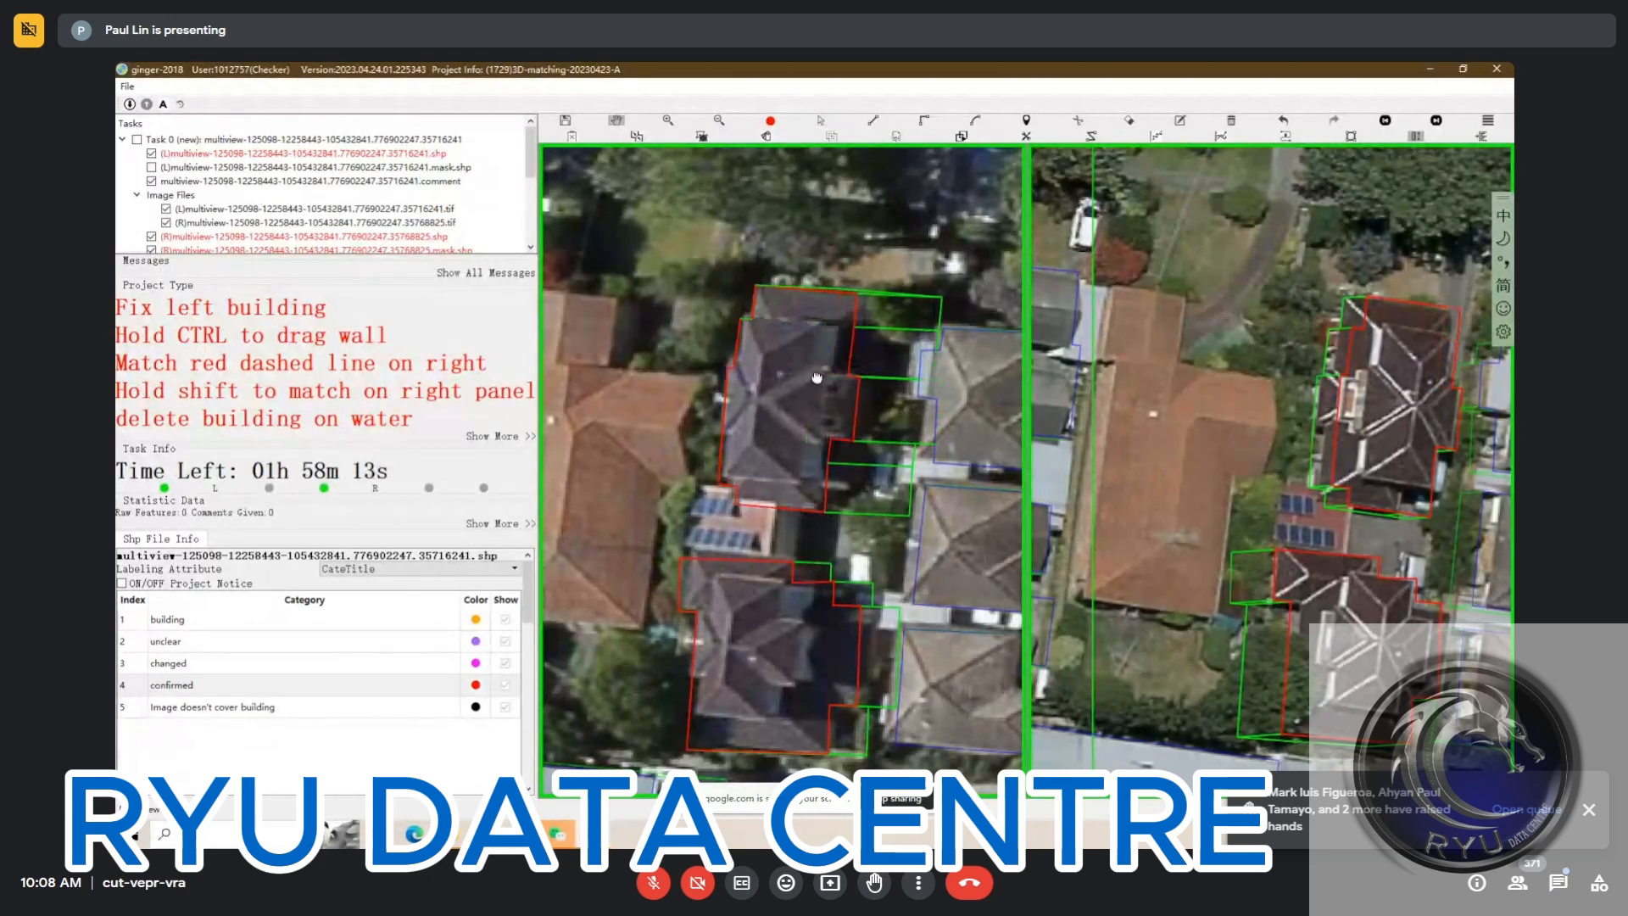
Re-match the edited north house in the second right view, fine-tune its position on the roof, and set it to confirmed
{"action": "key", "text": "space"}
{"action": "key", "text": "space"}
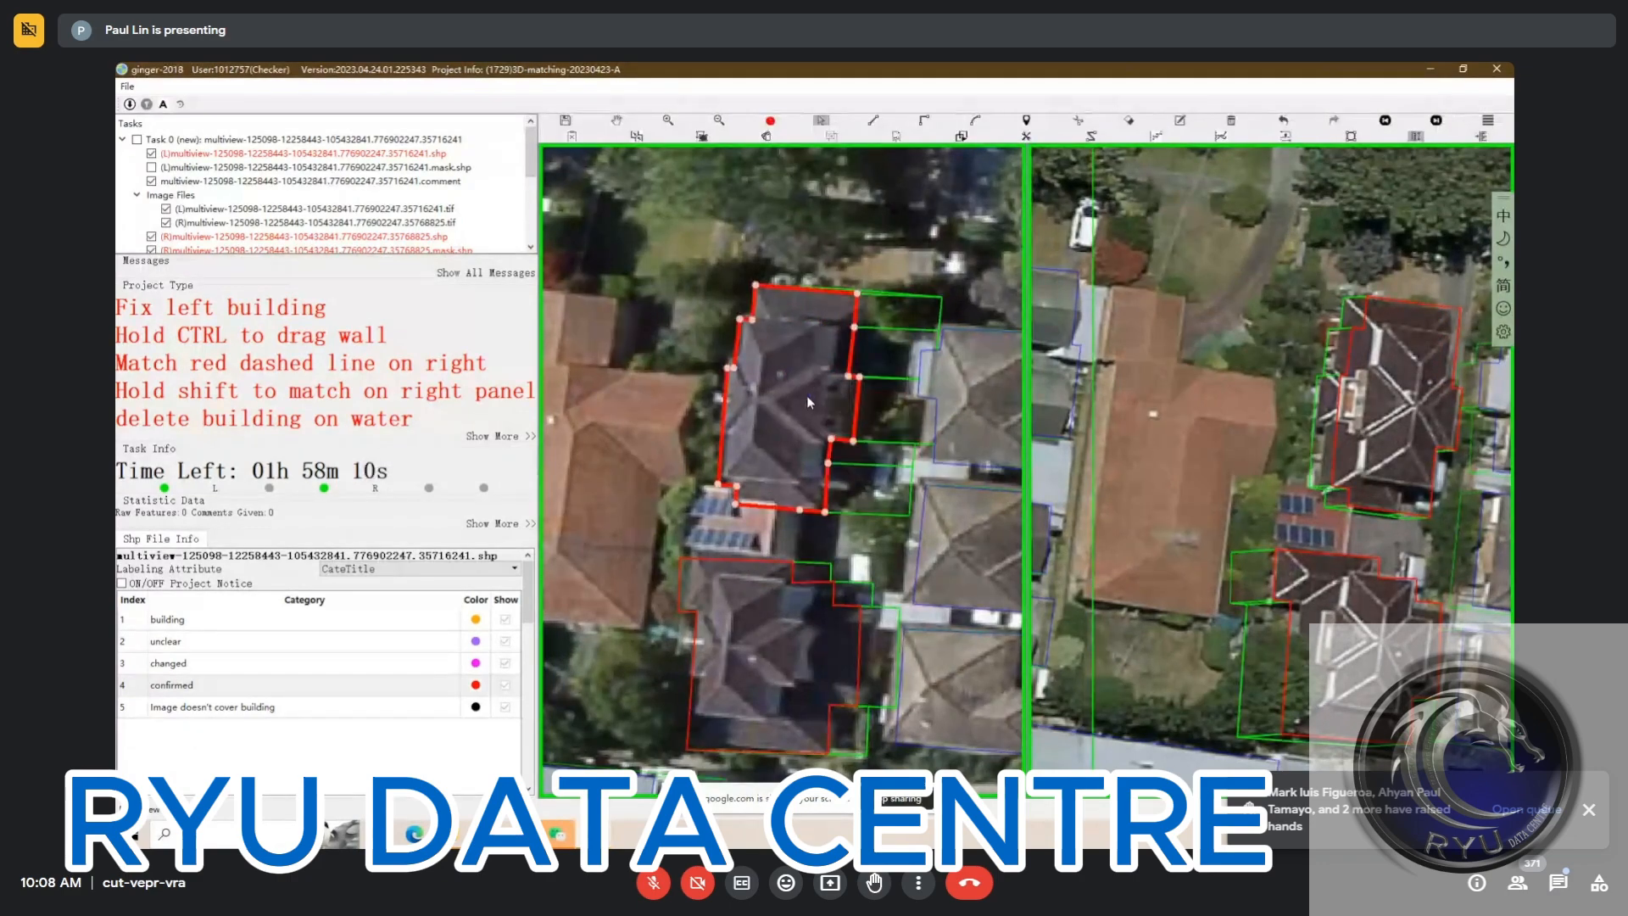
{"action": "key", "text": "shift"}
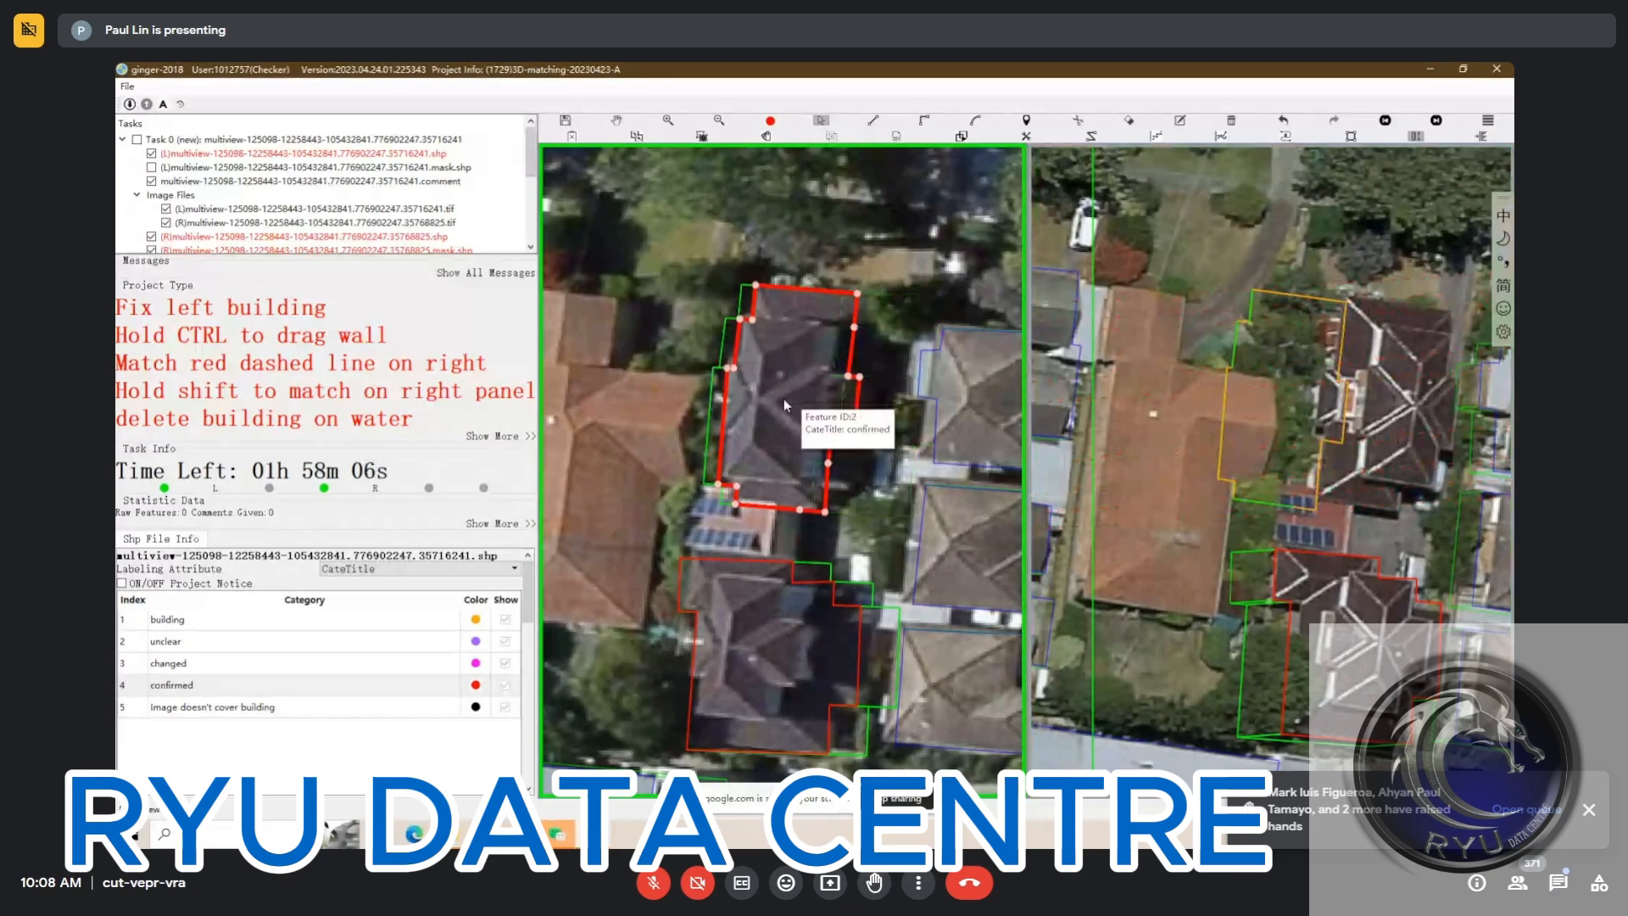
{"action": "key", "text": "shift"}
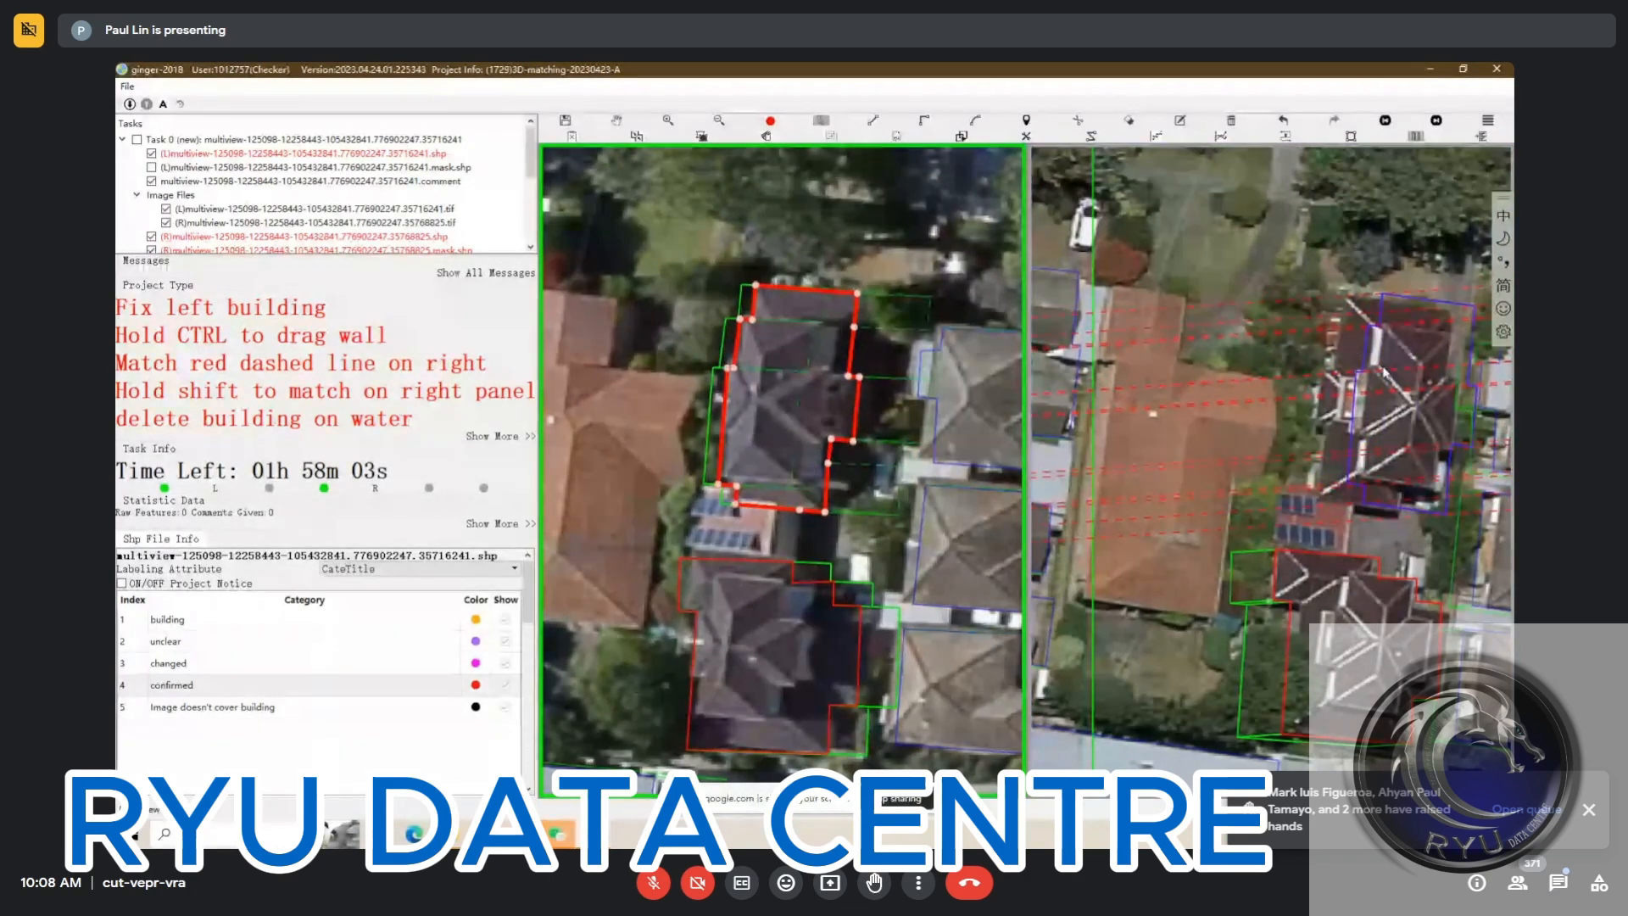
{"action": "left_click", "coordinate": [1404, 422], "text": "shift"}
{"action": "left_click", "coordinate": [1408, 424]}
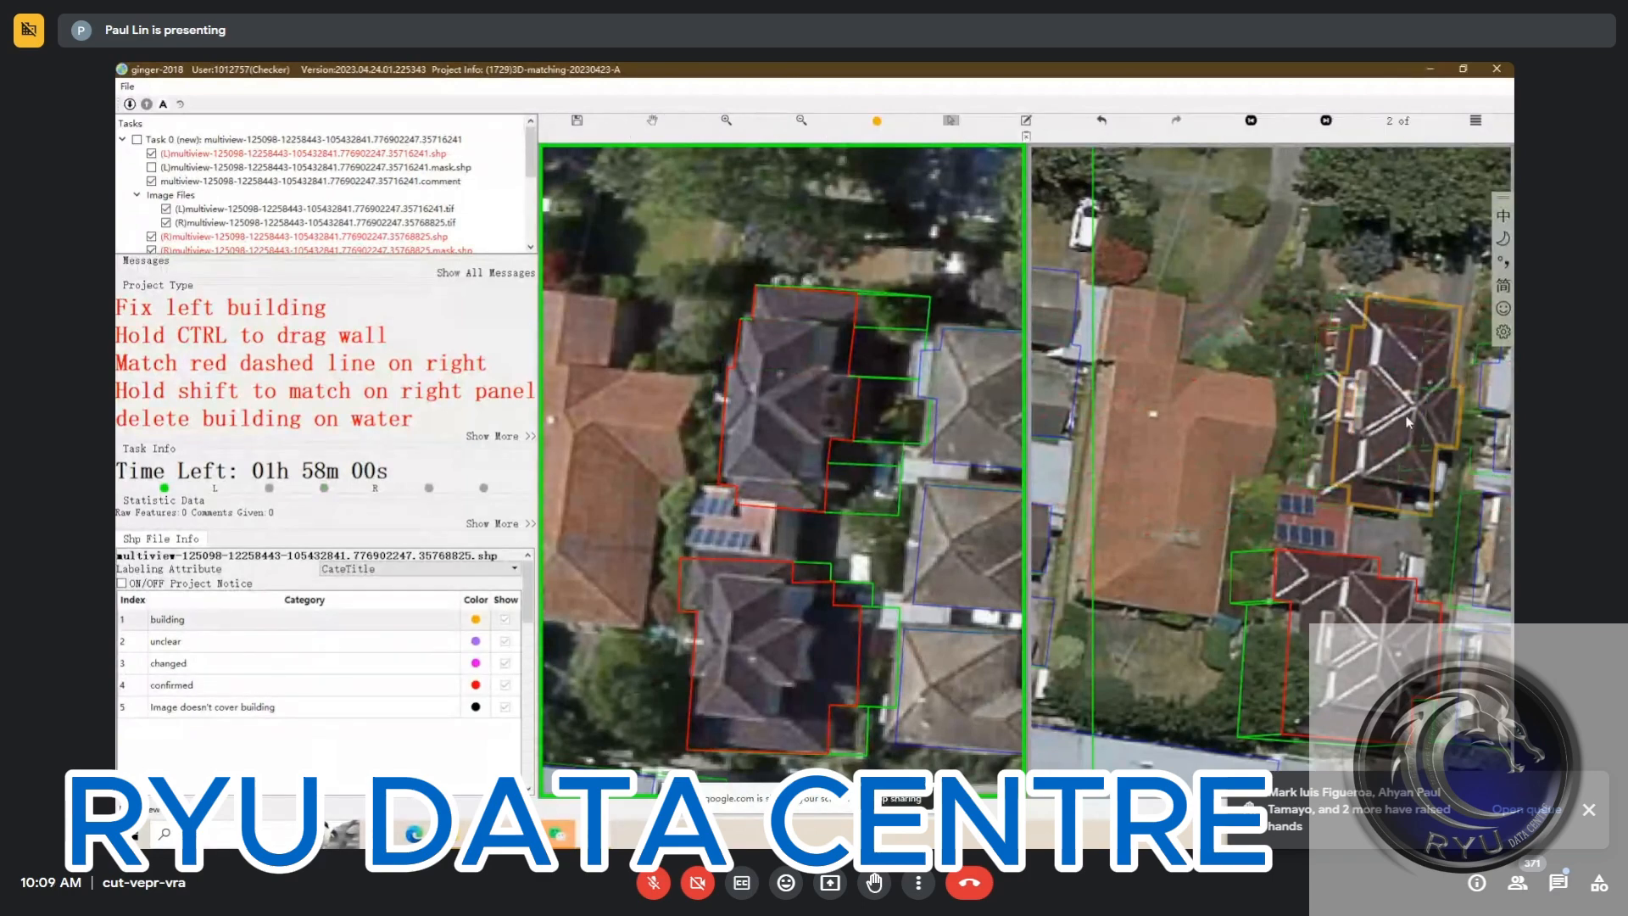
{"action": "left_click_drag", "start_coordinate": [1406, 421], "coordinate": [1398, 422]}
Align both houses' outlines with their roofs in the third right view and set them to confirmed
{"action": "left_click", "coordinate": [856, 573]}
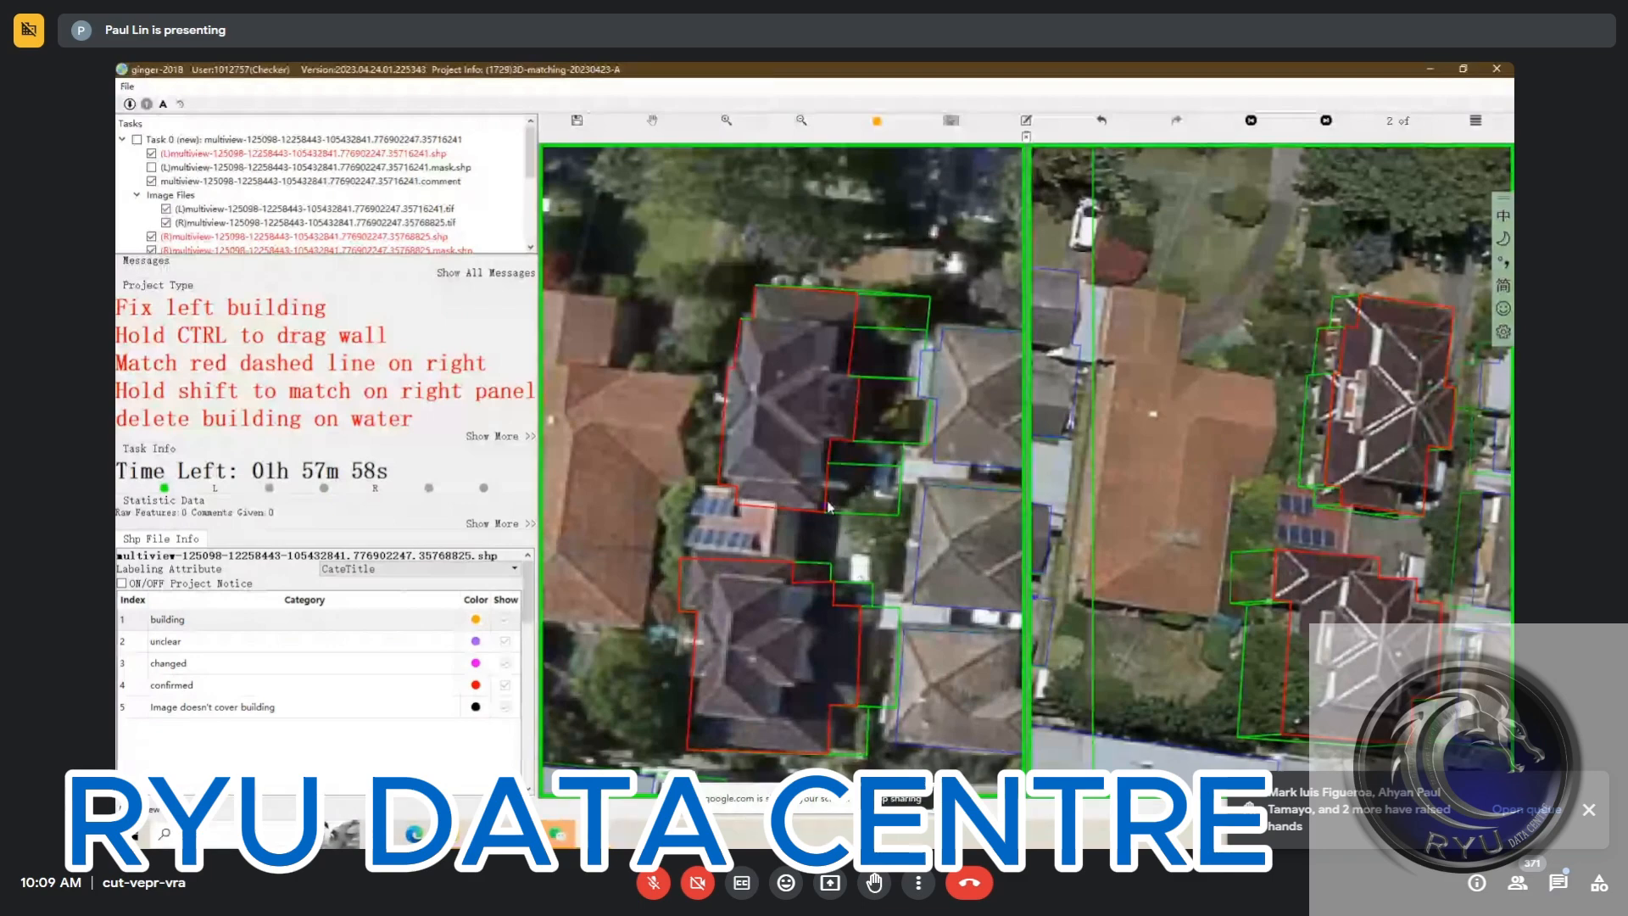
{"action": "scroll", "coordinate": [866, 507], "scroll_direction": "down", "scroll_amount": 1}
{"action": "key", "text": "space"}
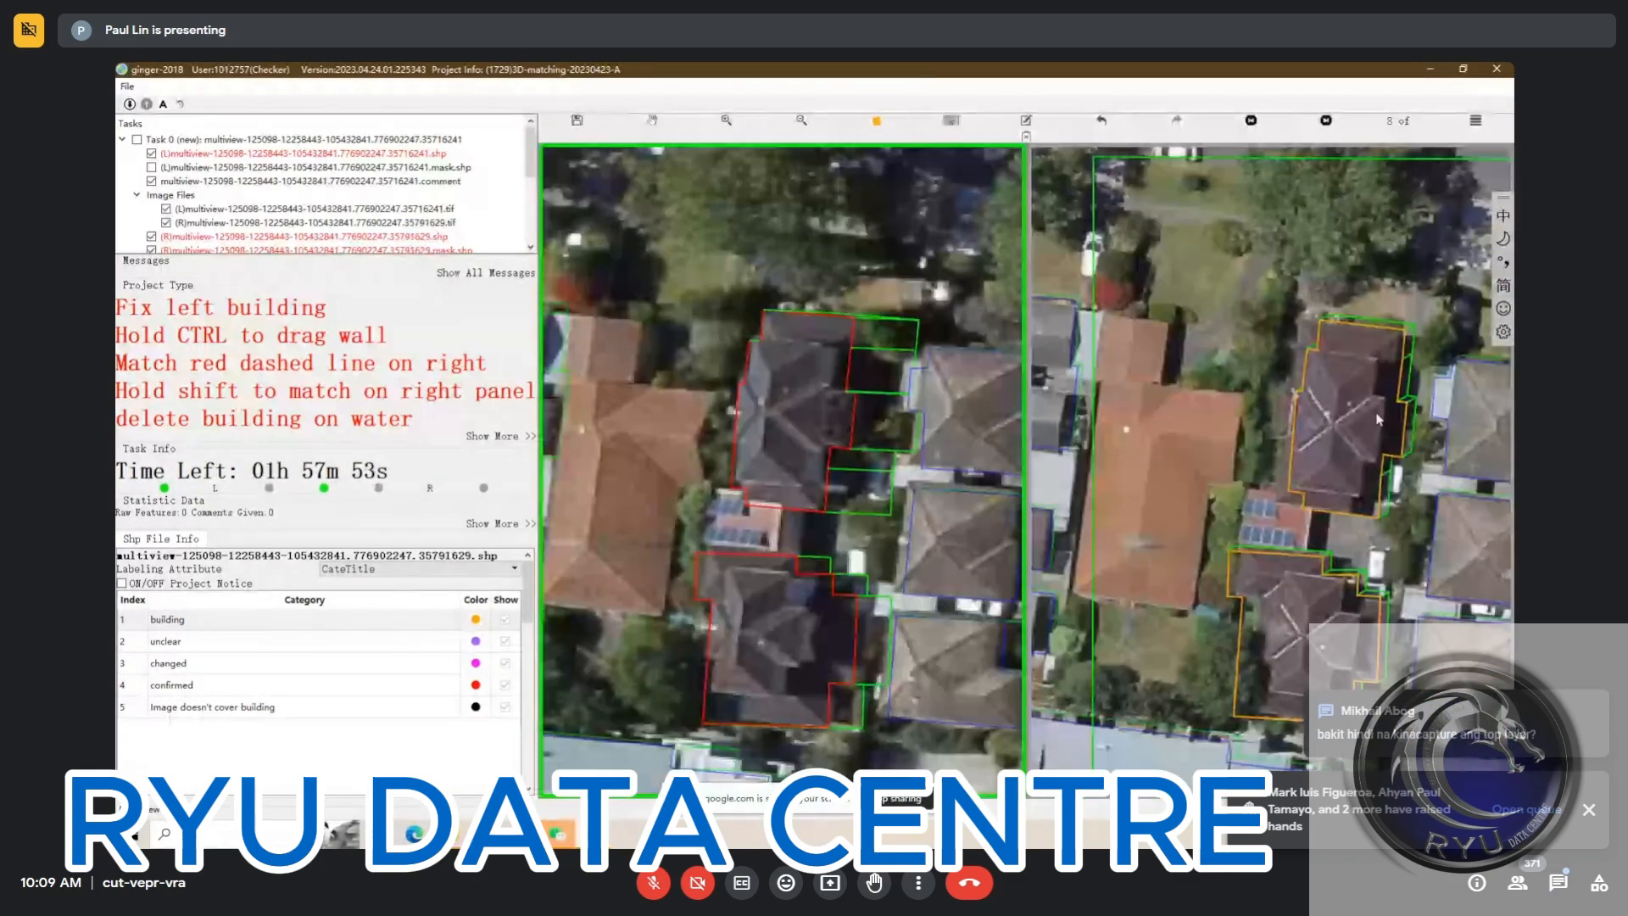
{"action": "left_click_drag", "start_coordinate": [1358, 412], "coordinate": [1363, 405]}
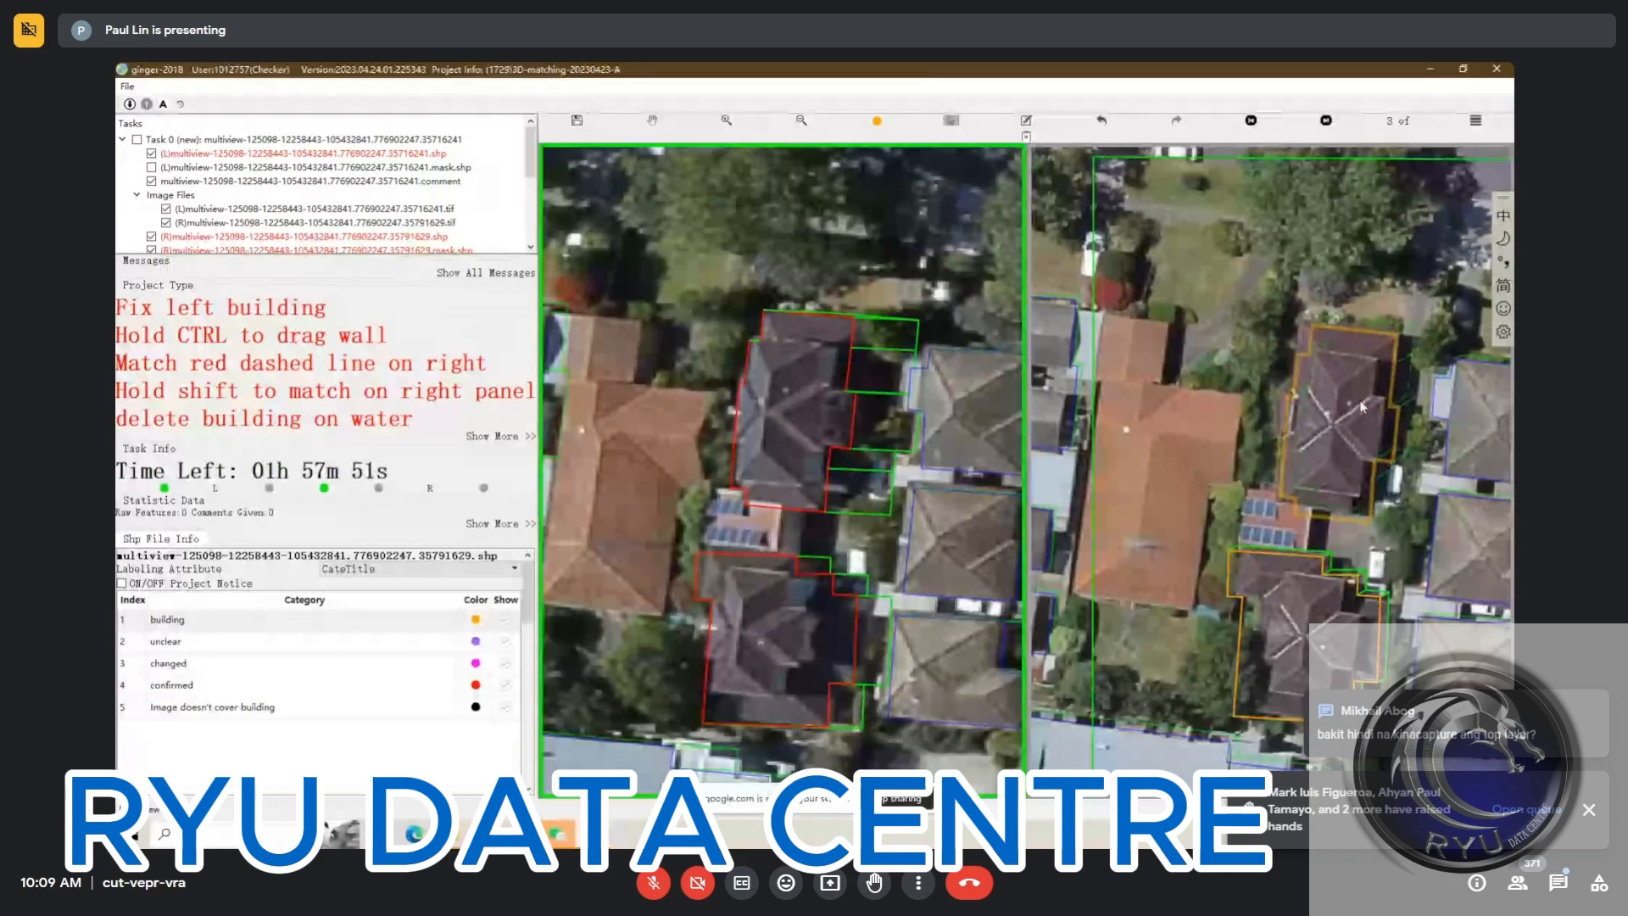
{"action": "left_click_drag", "start_coordinate": [1316, 650], "coordinate": [1319, 648]}
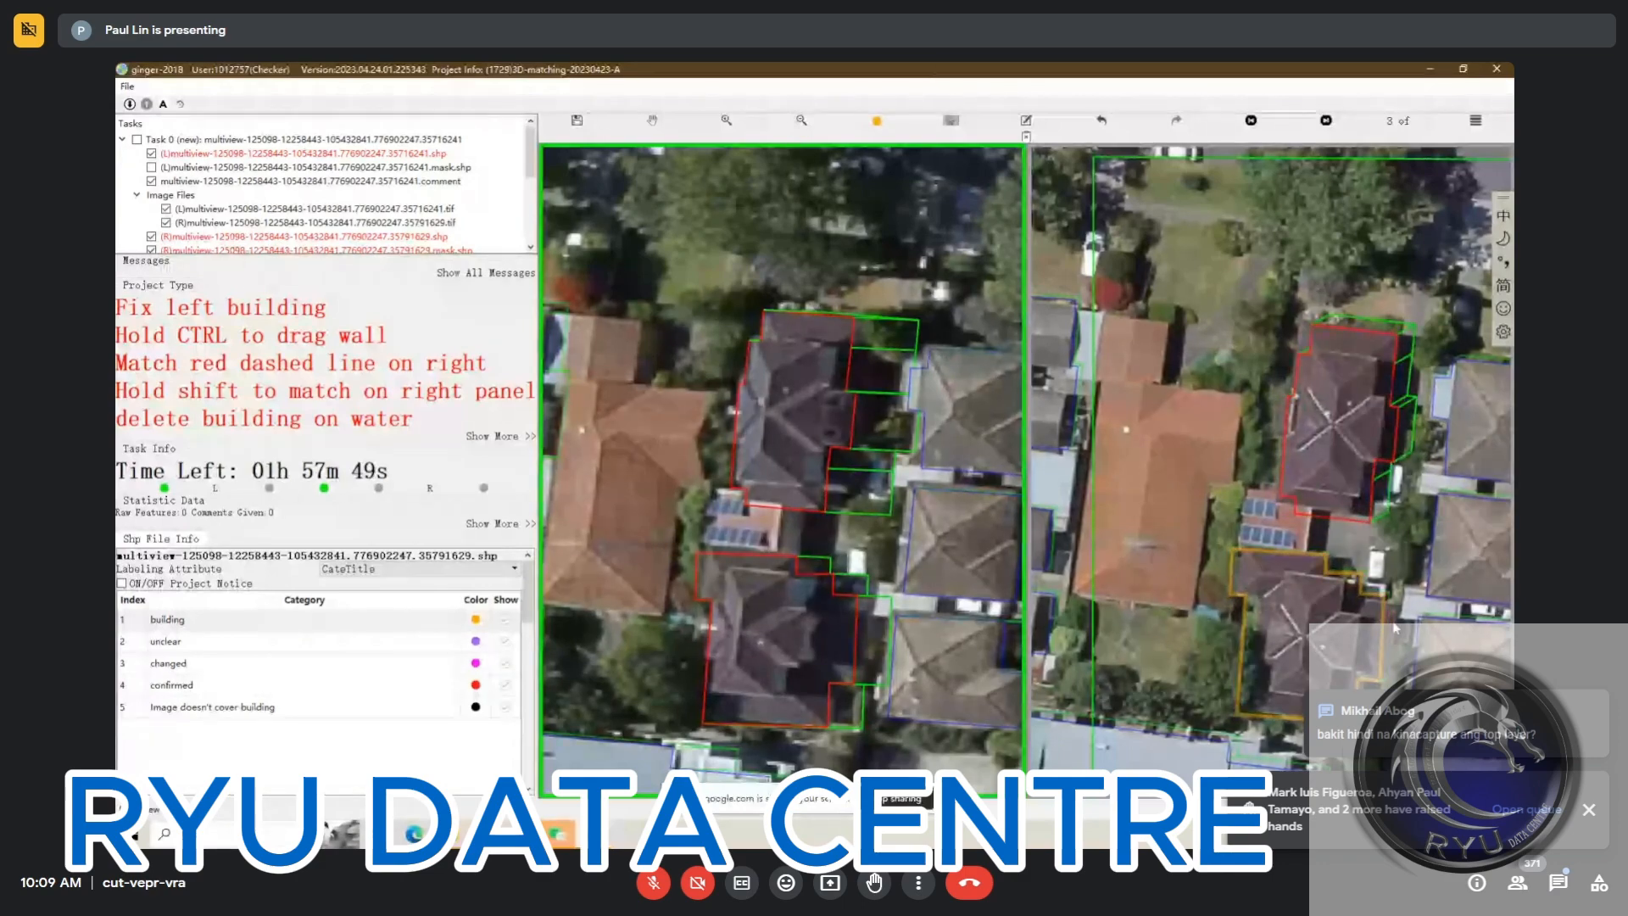
Shift the north house's outline onto its roof in the fourth right view and set both houses to confirmed
{"action": "key", "text": "Right"}
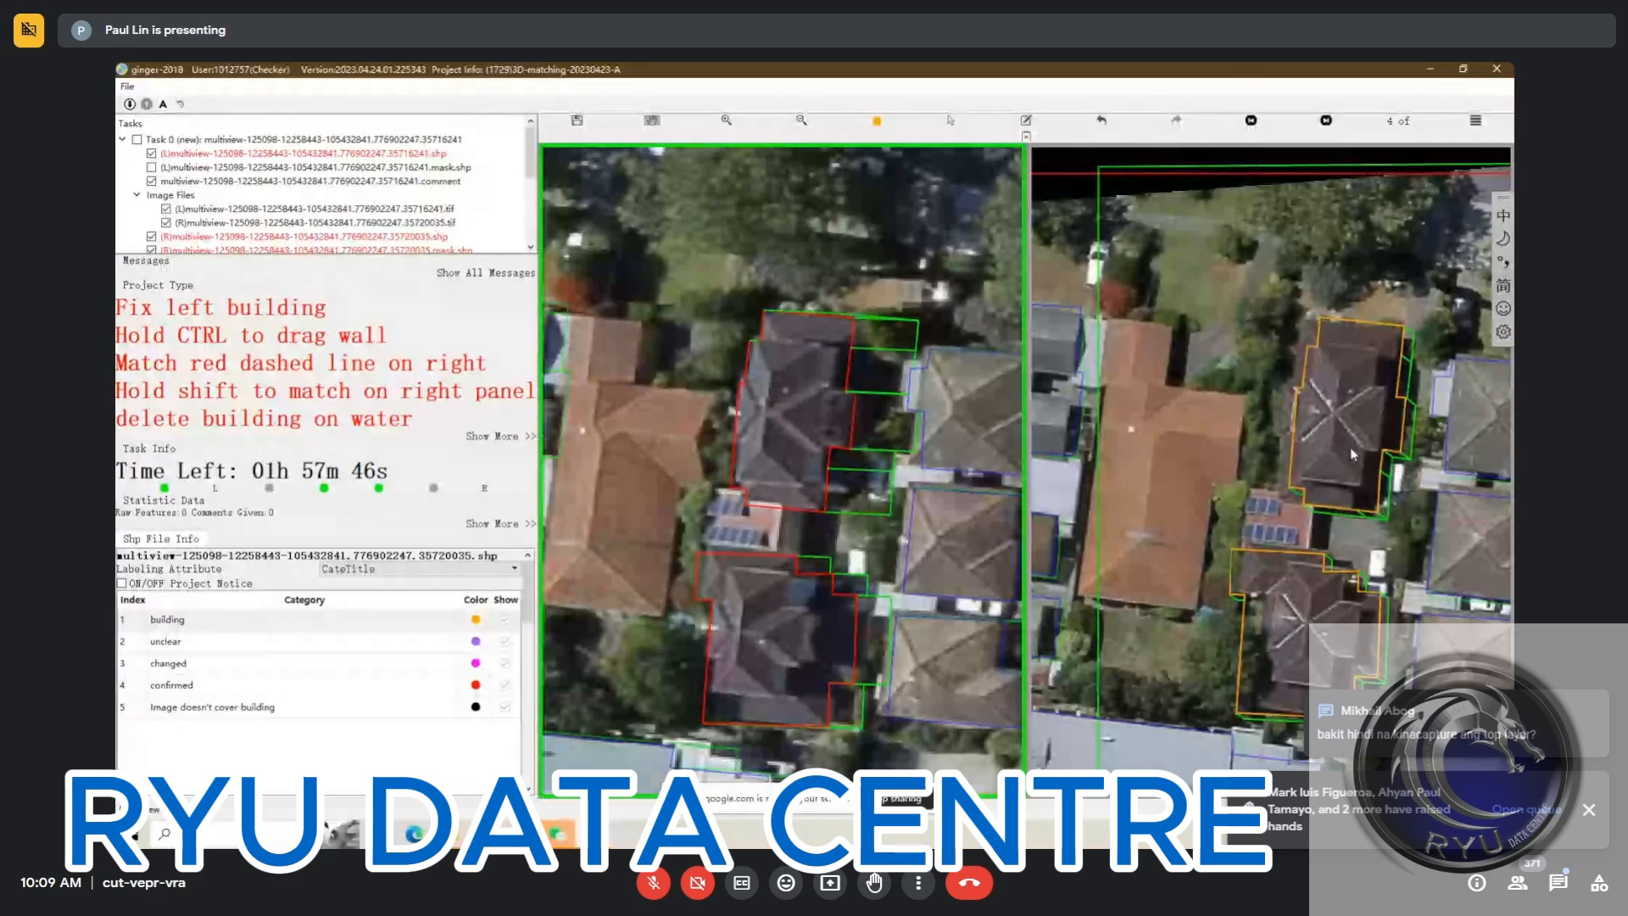
{"action": "key", "text": "s"}
{"action": "left_click", "coordinate": [1350, 446]}
{"action": "left_click_drag", "start_coordinate": [1346, 460], "coordinate": [1332, 478]}
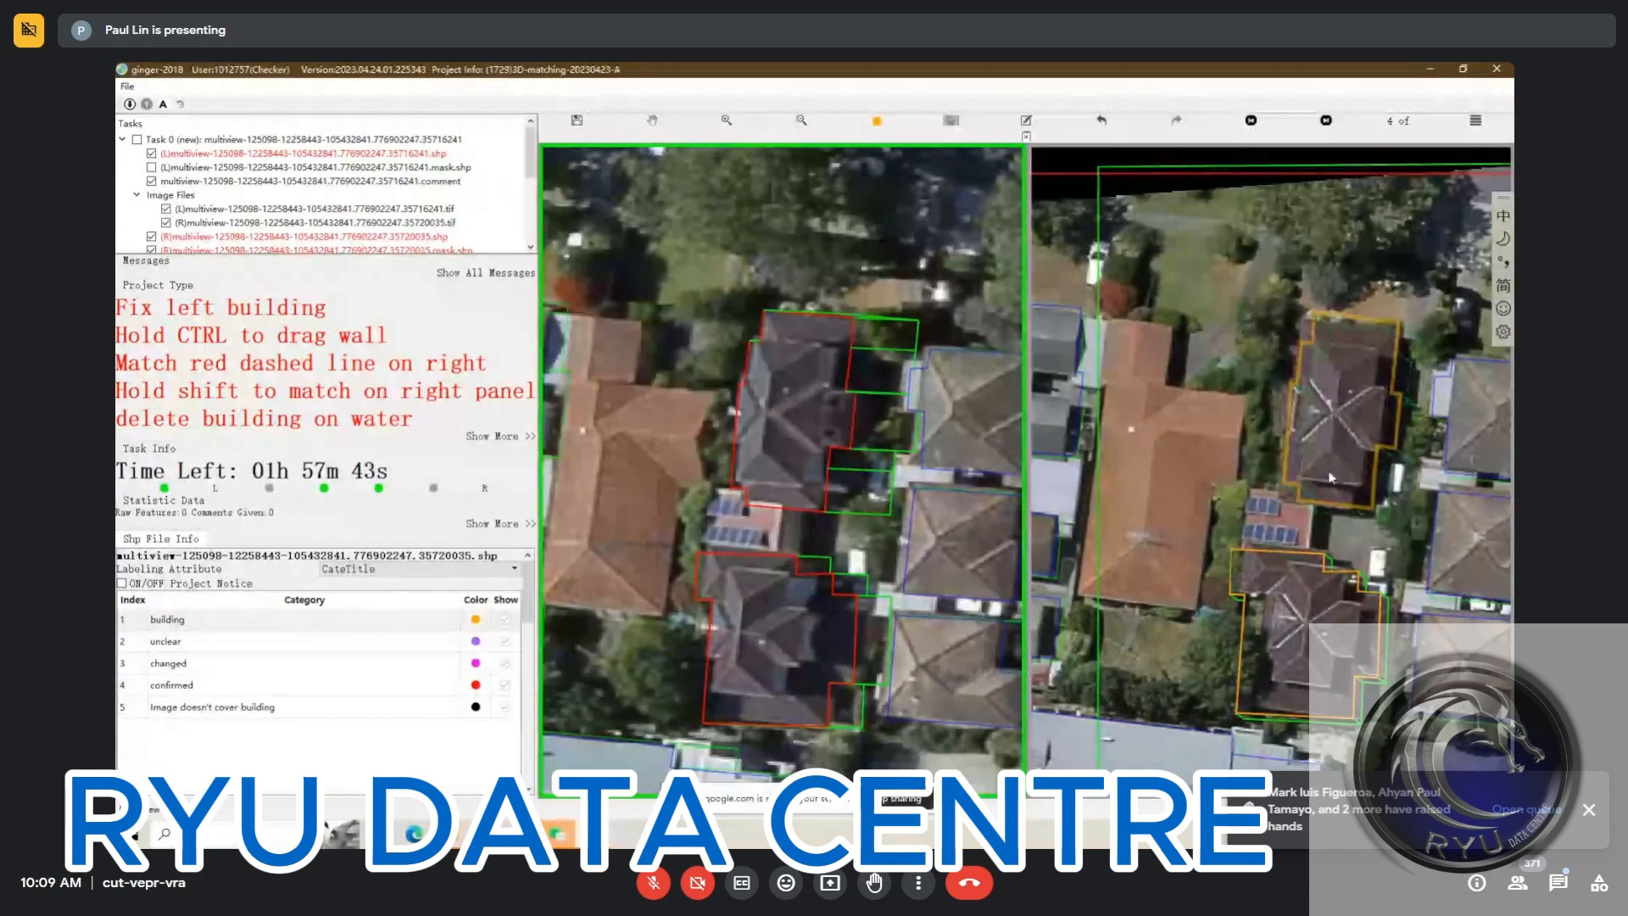
{"action": "key", "text": "4"}
{"action": "left_click_drag", "start_coordinate": [1362, 541], "coordinate": [1370, 517]}
{"action": "left_click", "coordinate": [1323, 596]}
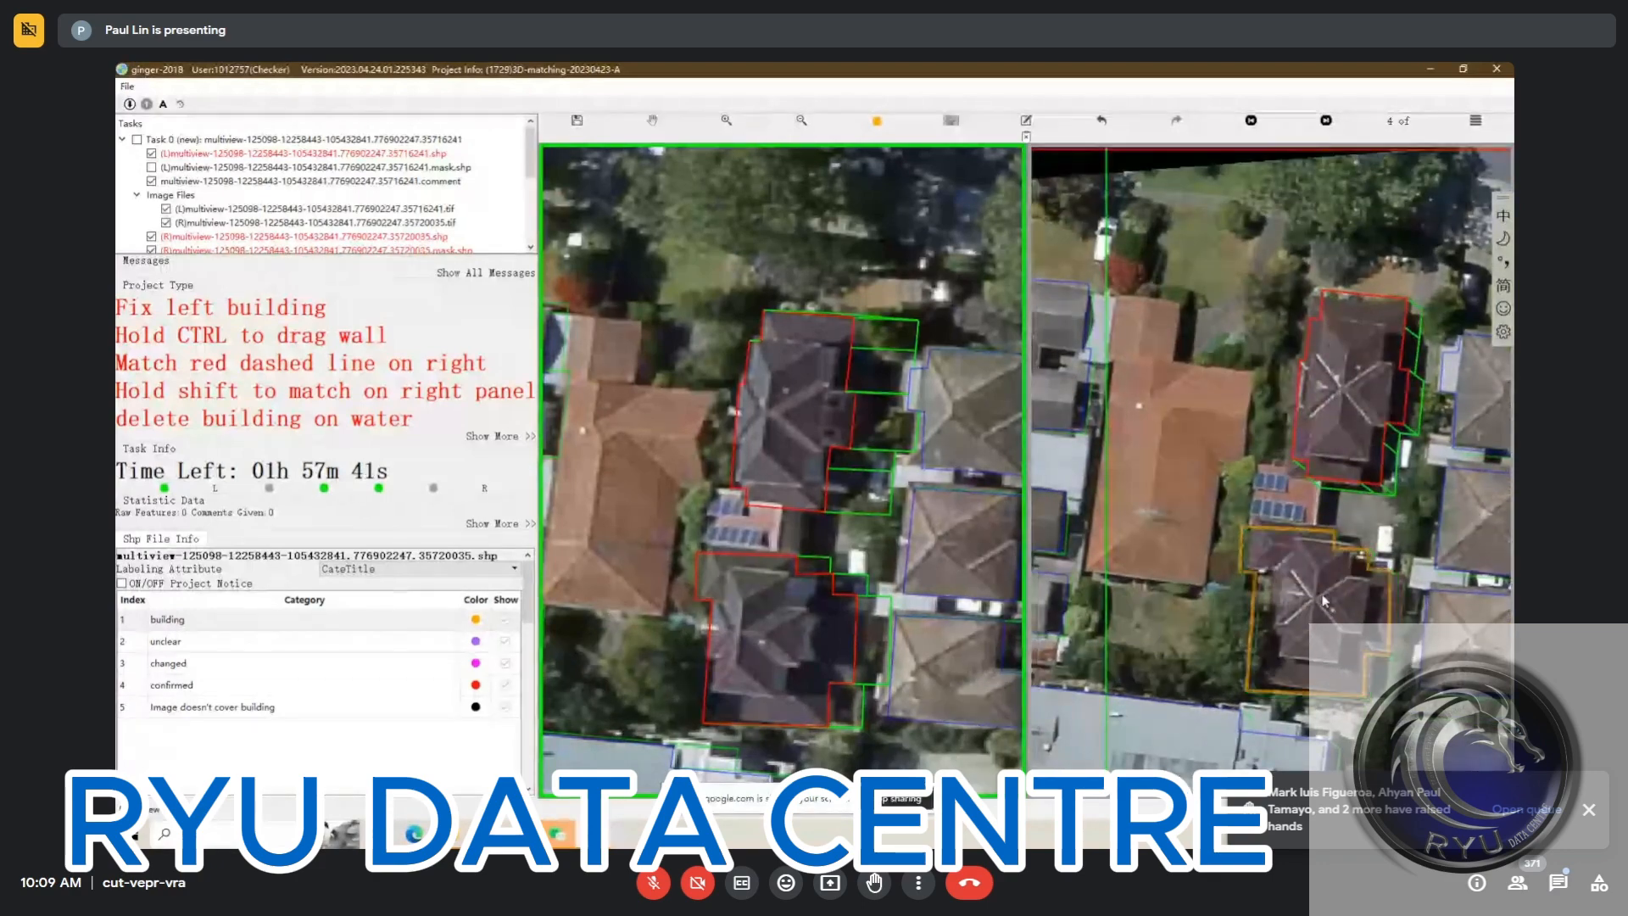
{"action": "key", "text": "4"}
Return to the first right view, nudge both houses' outlines onto their roofs, and set them to confirmed
{"action": "key", "text": "Tab"}
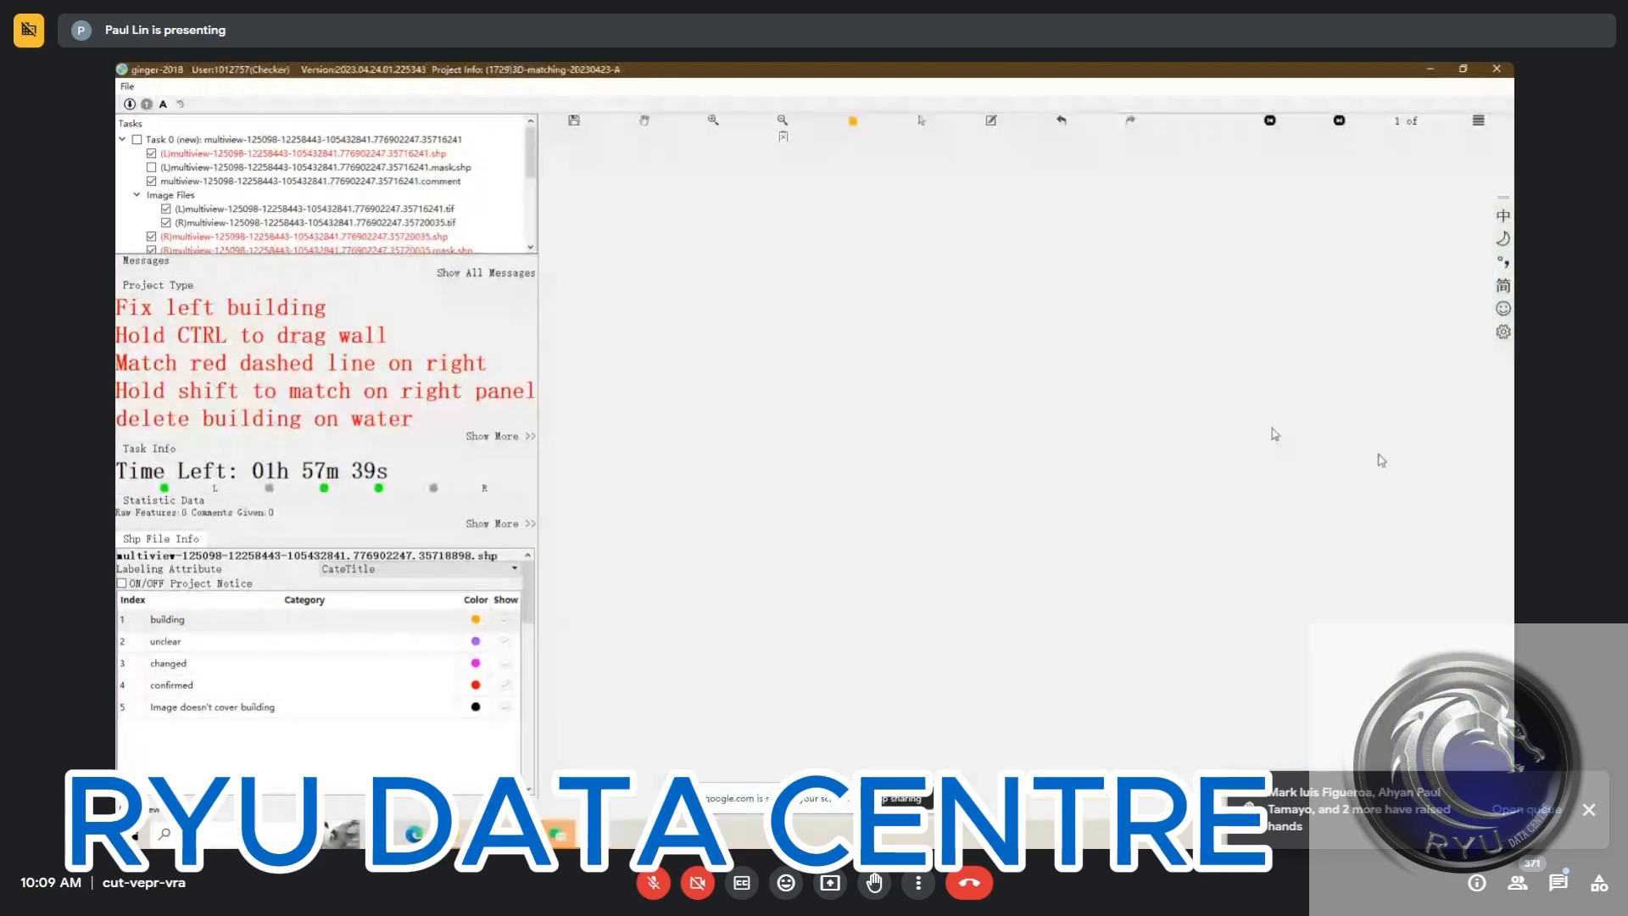
{"action": "left_click", "coordinate": [1398, 434]}
{"action": "left_click_drag", "start_coordinate": [1398, 434], "coordinate": [1386, 429]}
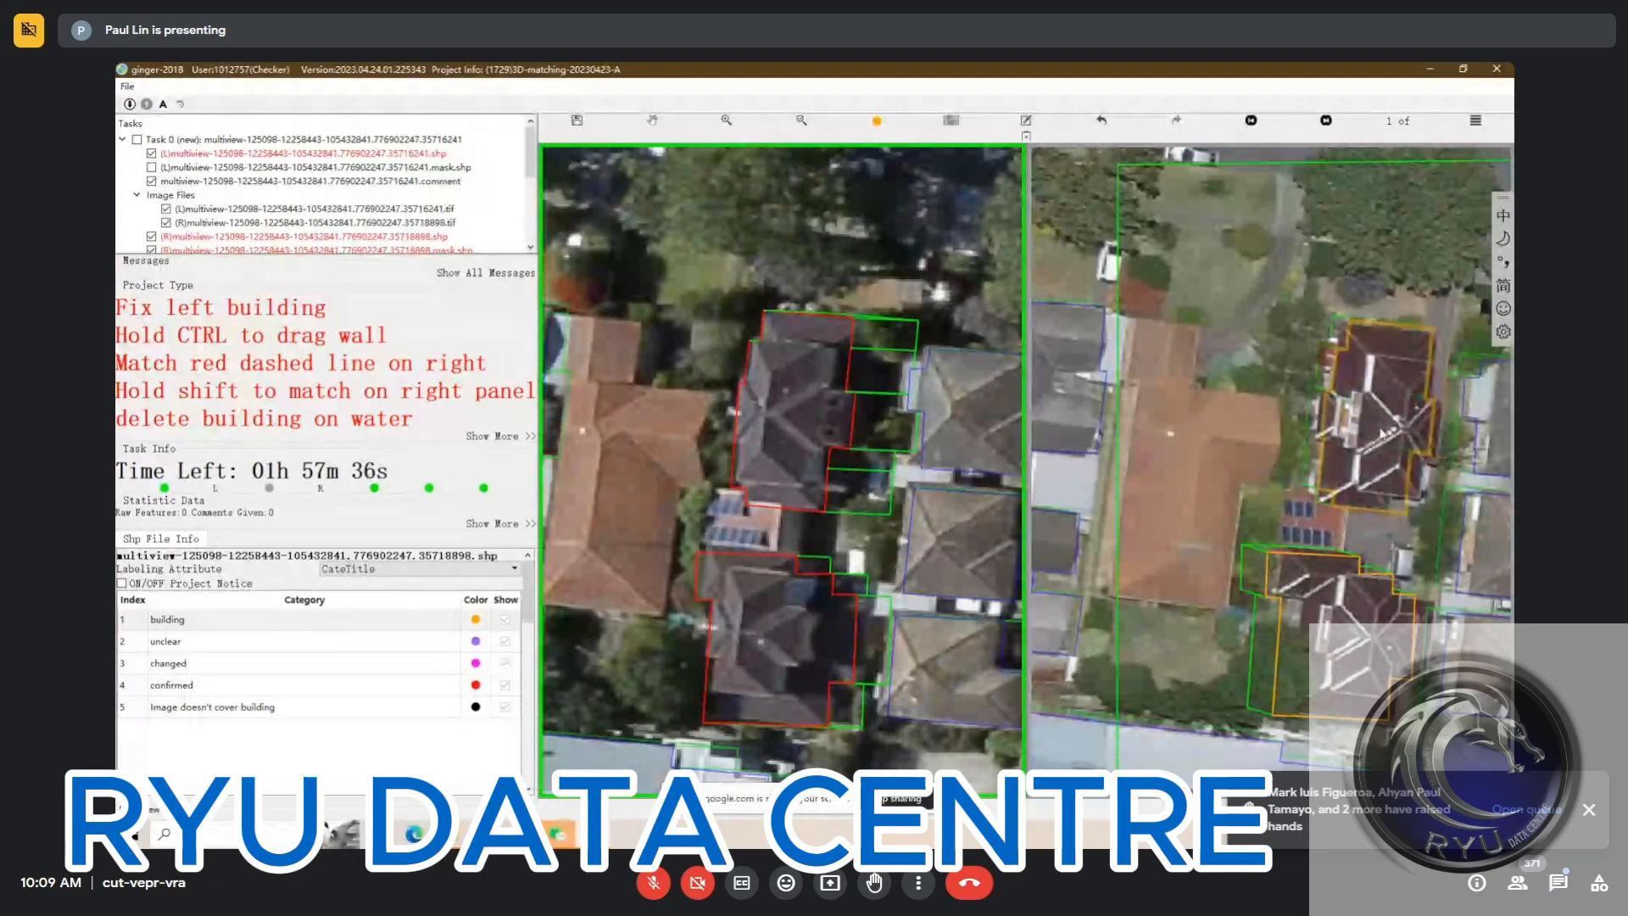
{"action": "key", "text": "4"}
{"action": "left_click", "coordinate": [1320, 629]}
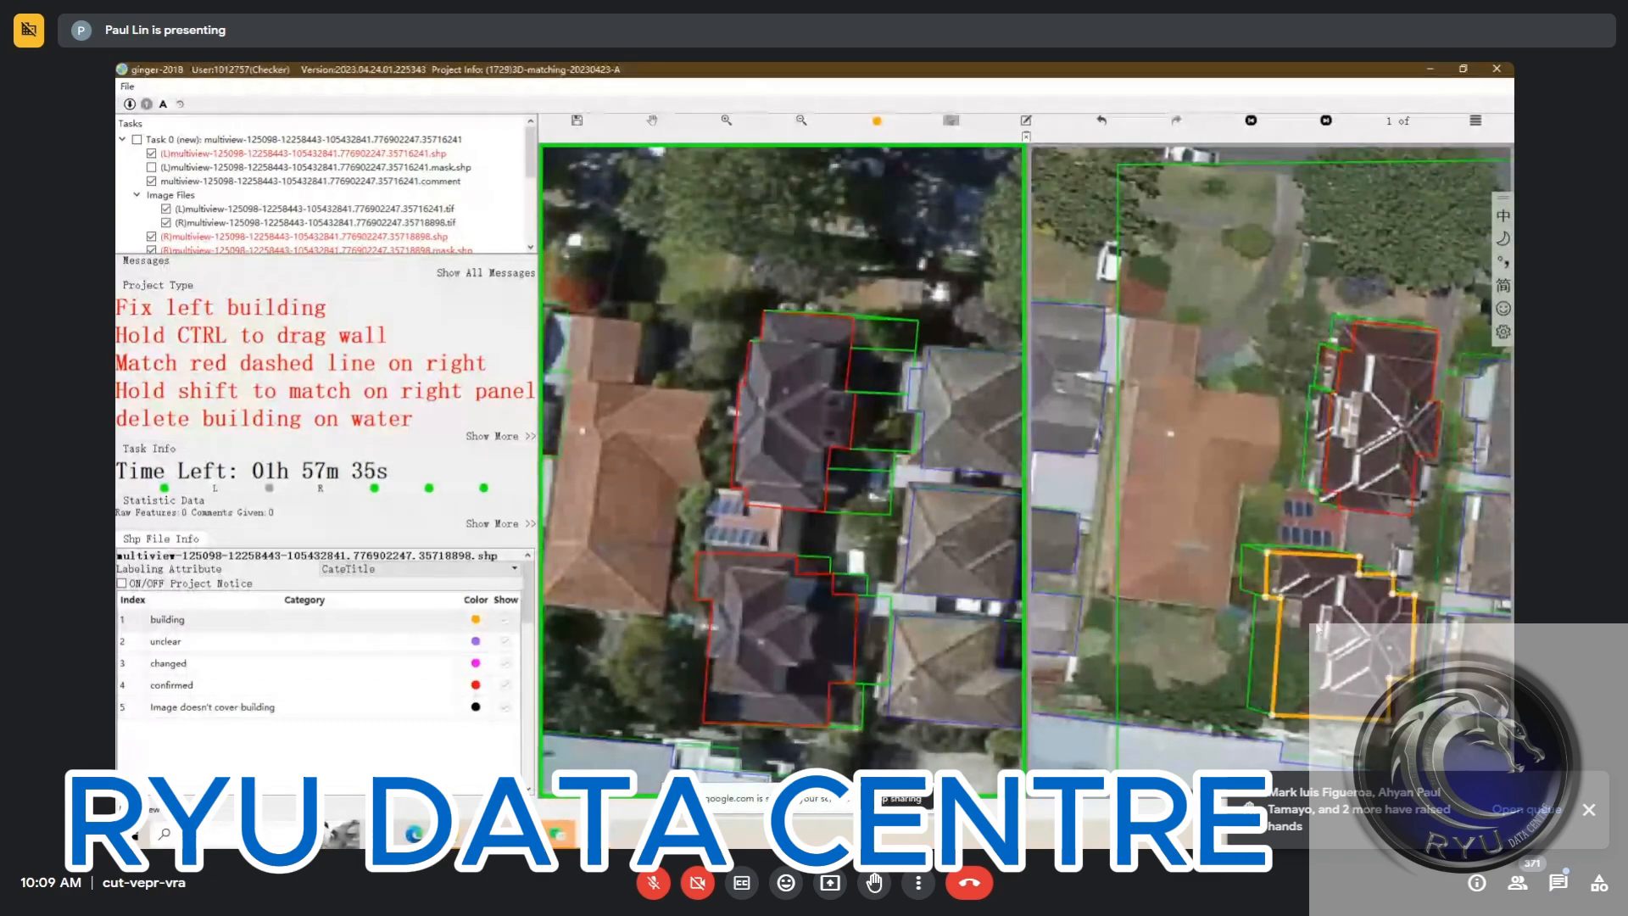
{"action": "left_click_drag", "start_coordinate": [1319, 625], "coordinate": [1327, 626]}
{"action": "key", "text": "4"}
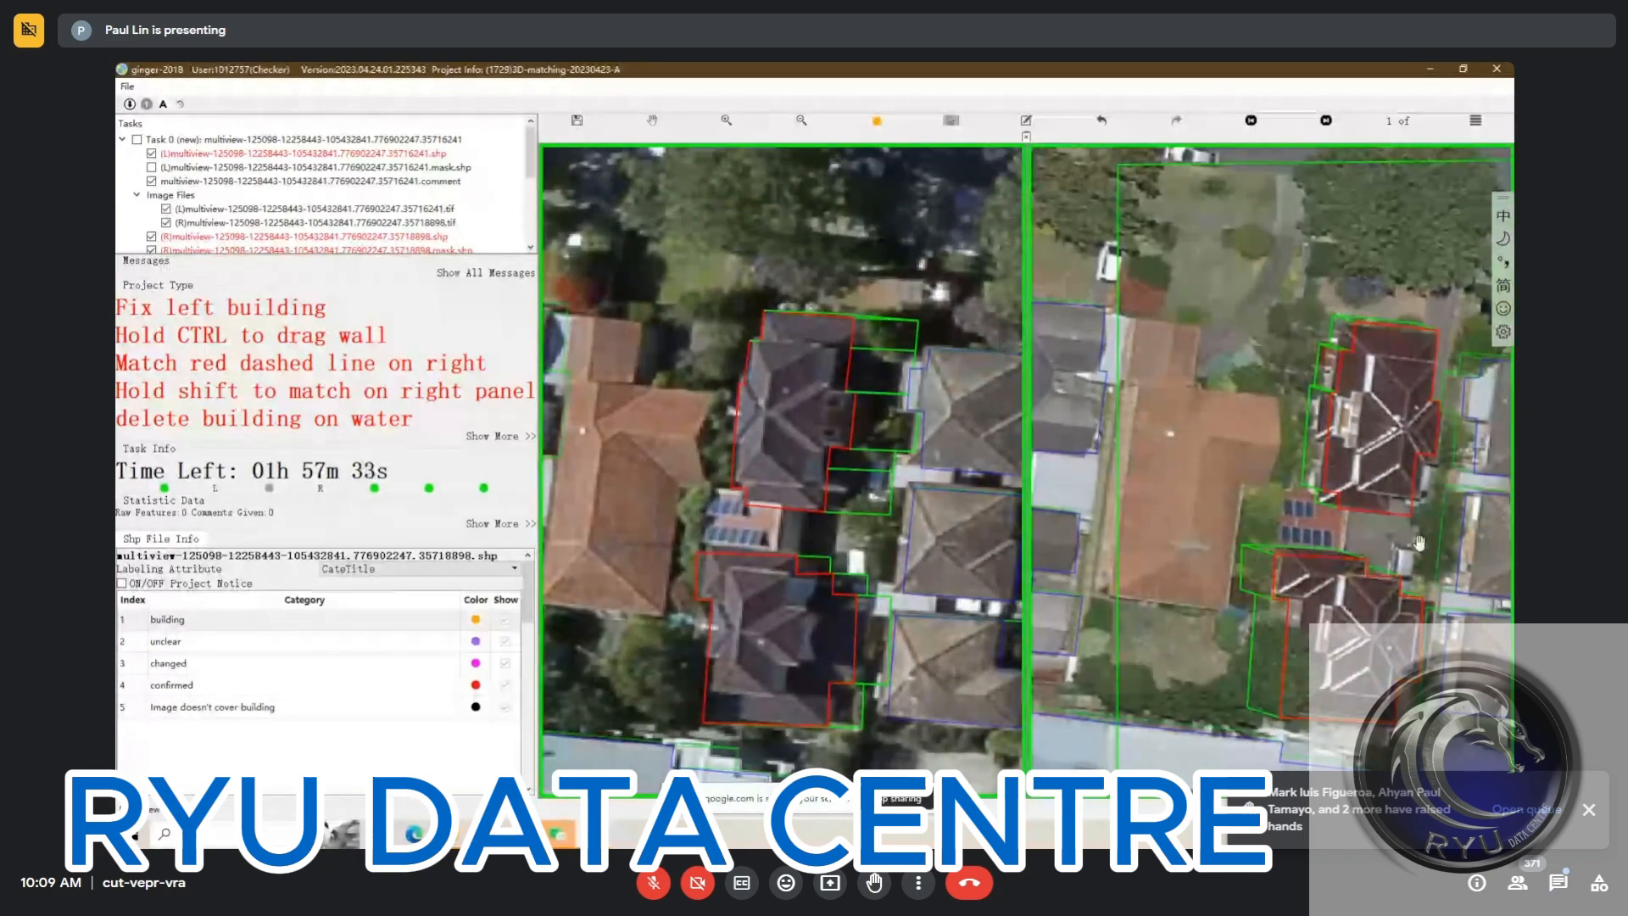
Check both houses' outlines in the second right view and look through the in-call messages
{"action": "left_click_drag", "start_coordinate": [1420, 543], "coordinate": [1353, 510]}
{"action": "key", "text": "Page_Down"}
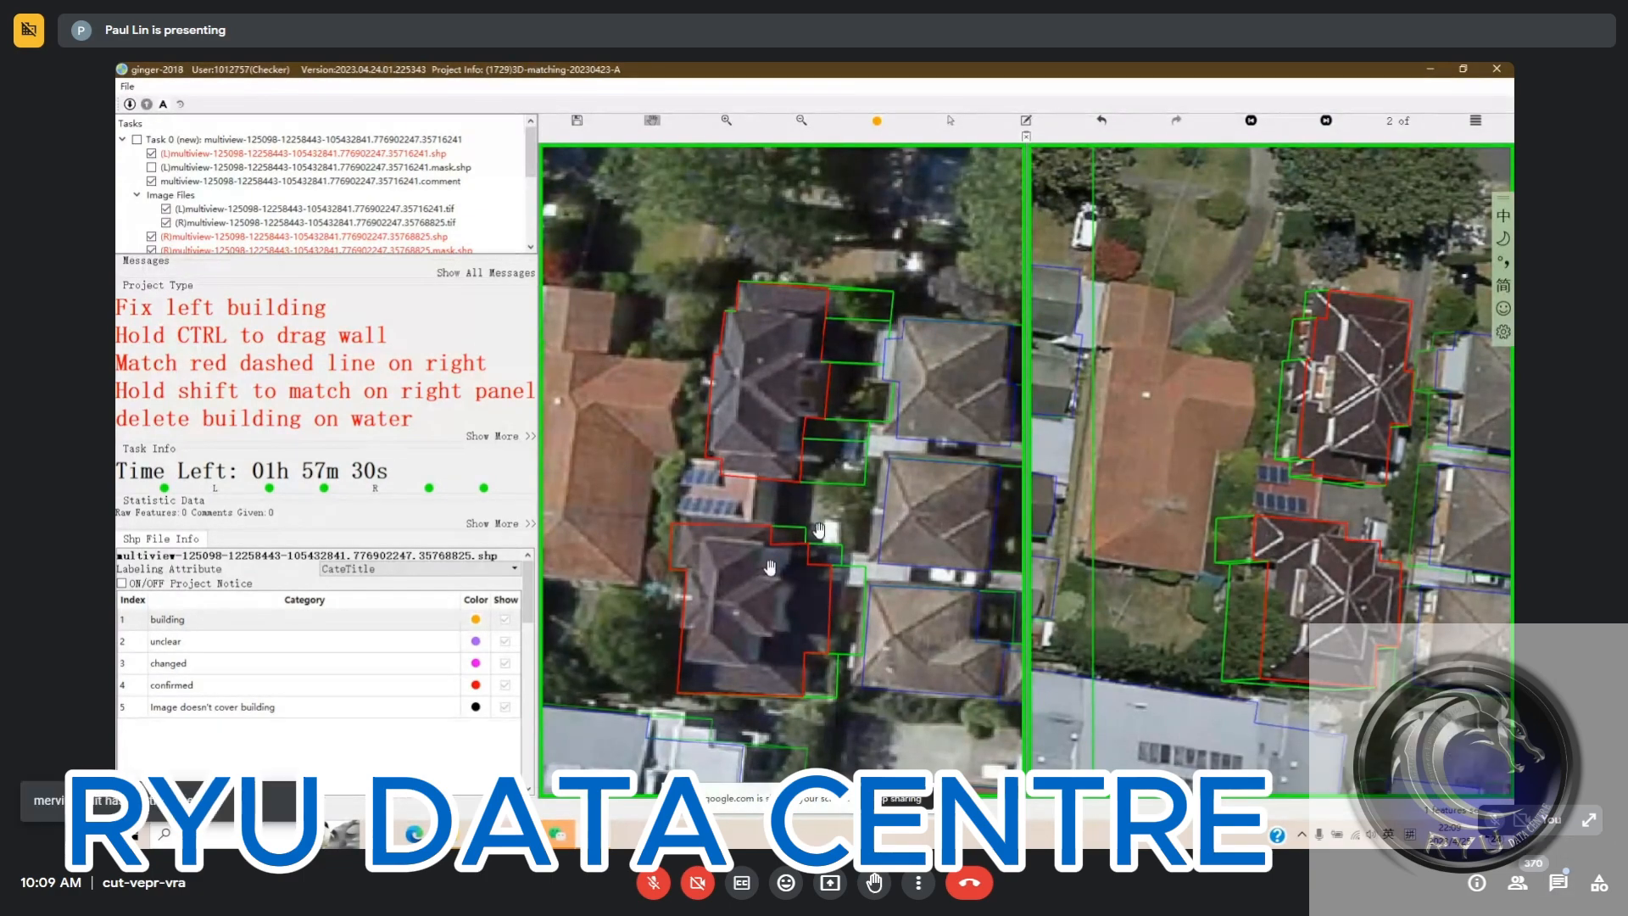
{"action": "left_click", "coordinate": [1558, 883]}
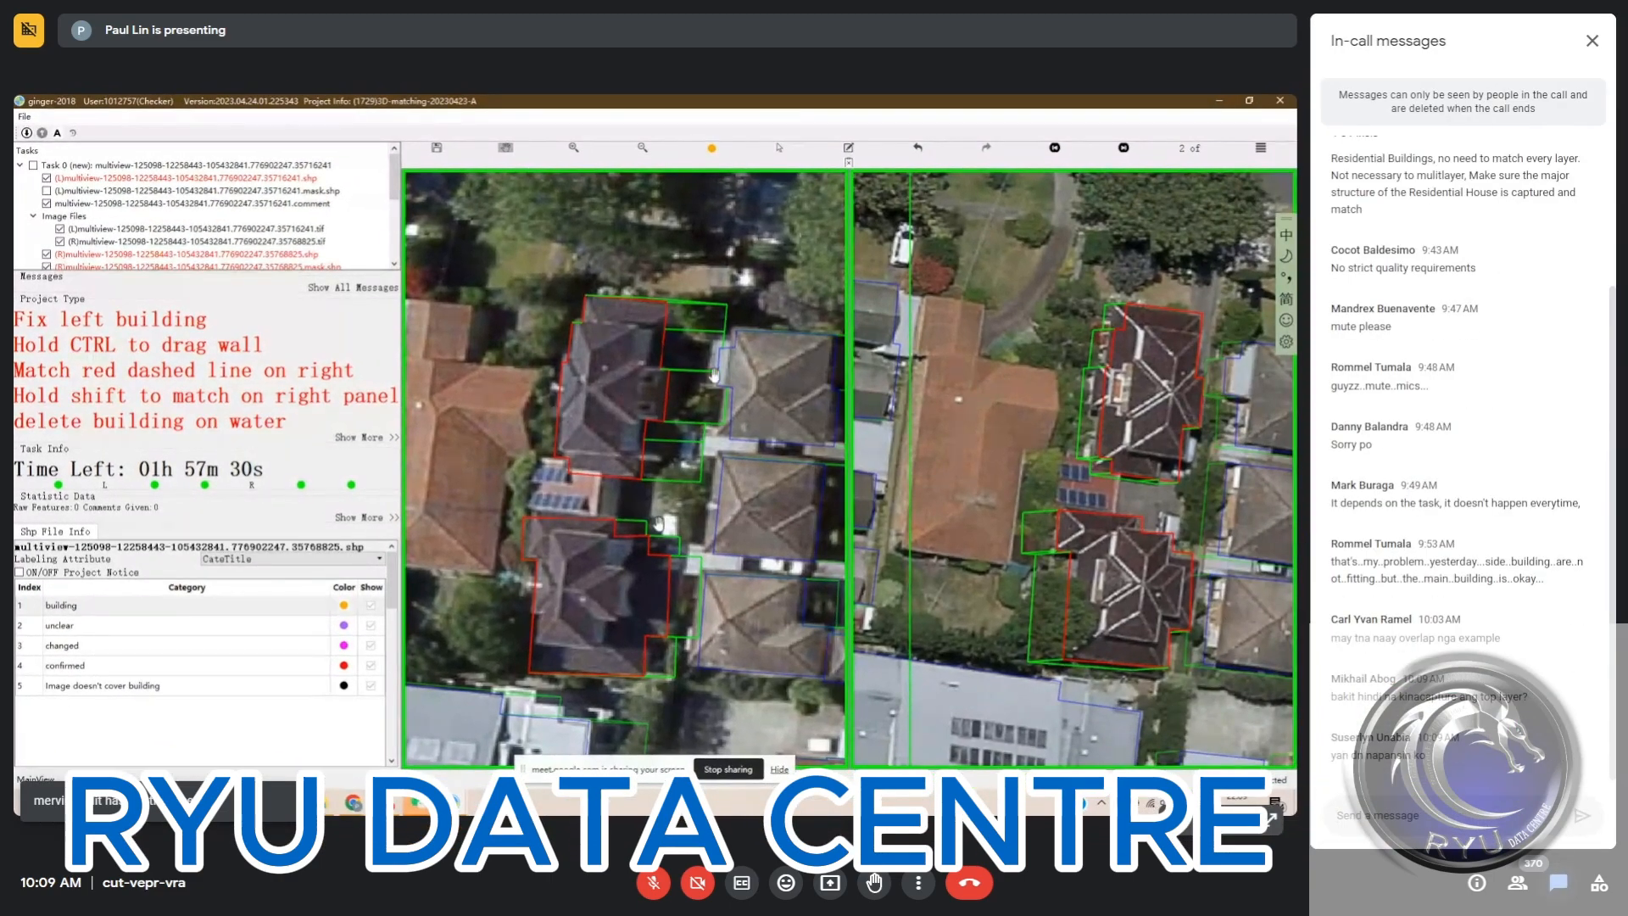
{"action": "left_click", "coordinate": [1559, 883]}
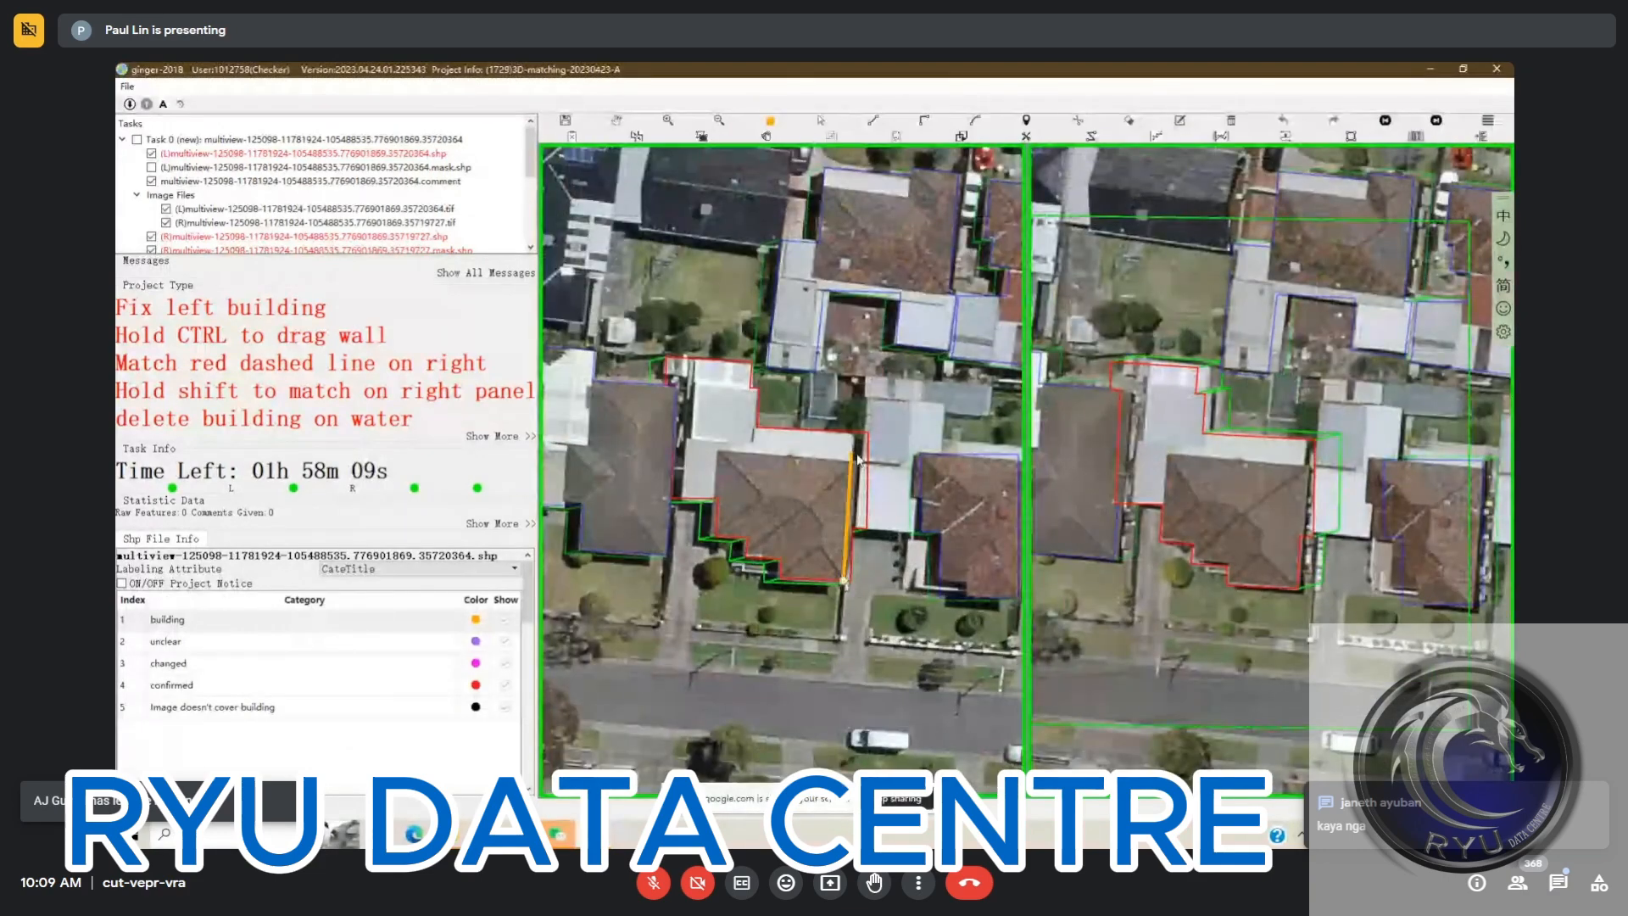
Pull the east and west walls of the central house's outline in to the roof edges in the left image
{"action": "left_click", "coordinate": [857, 455]}
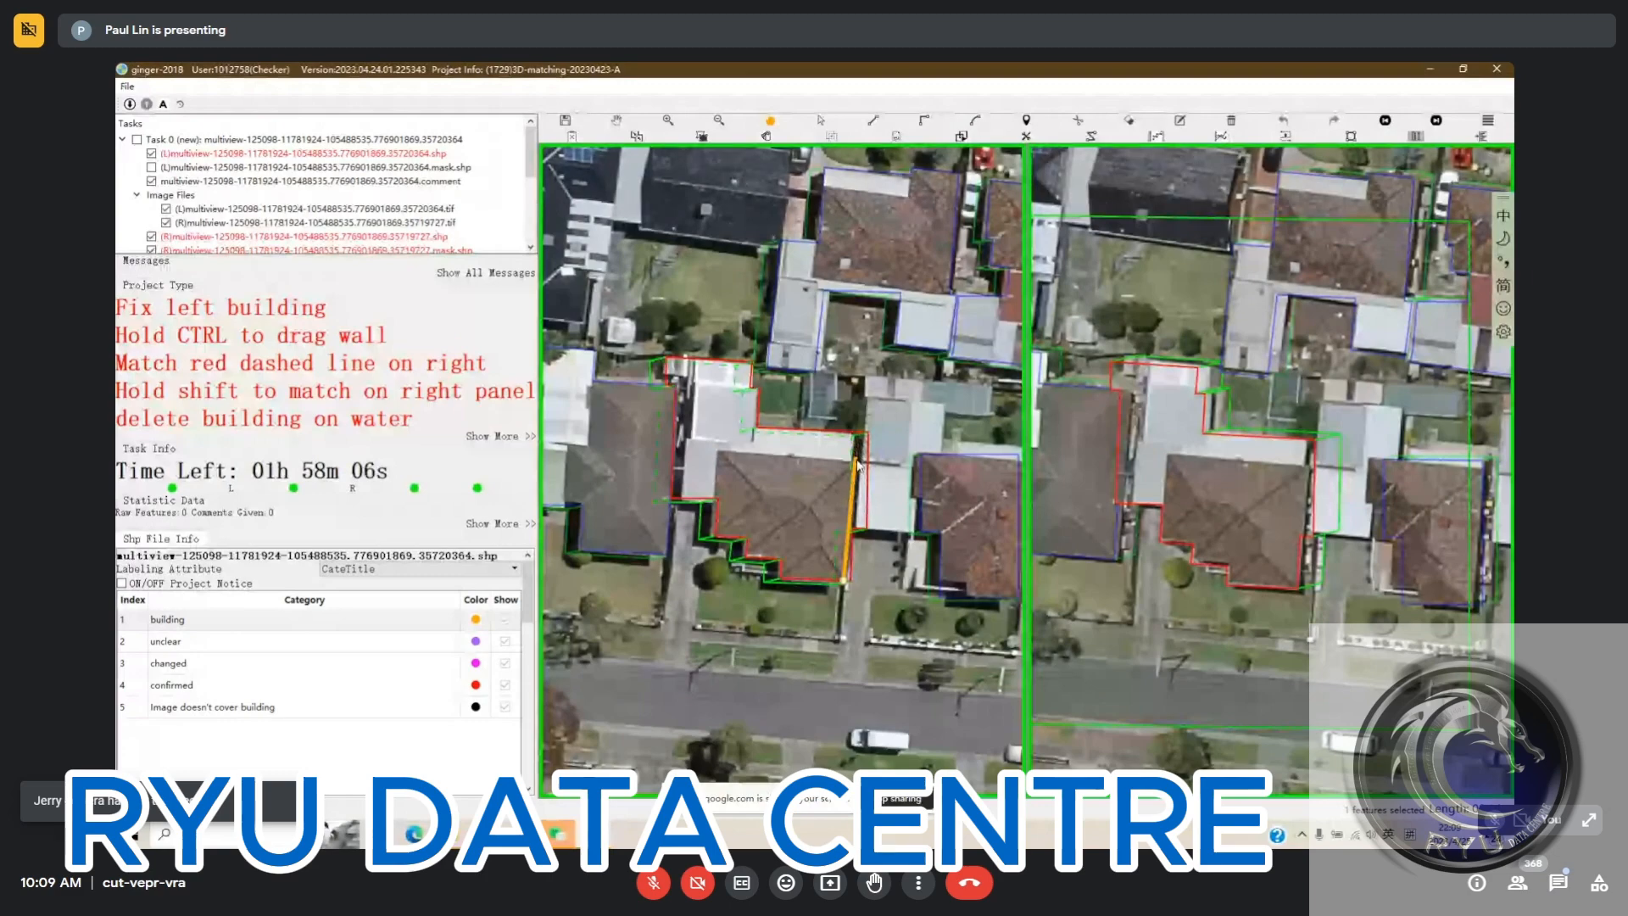
{"action": "left_click", "coordinate": [854, 437]}
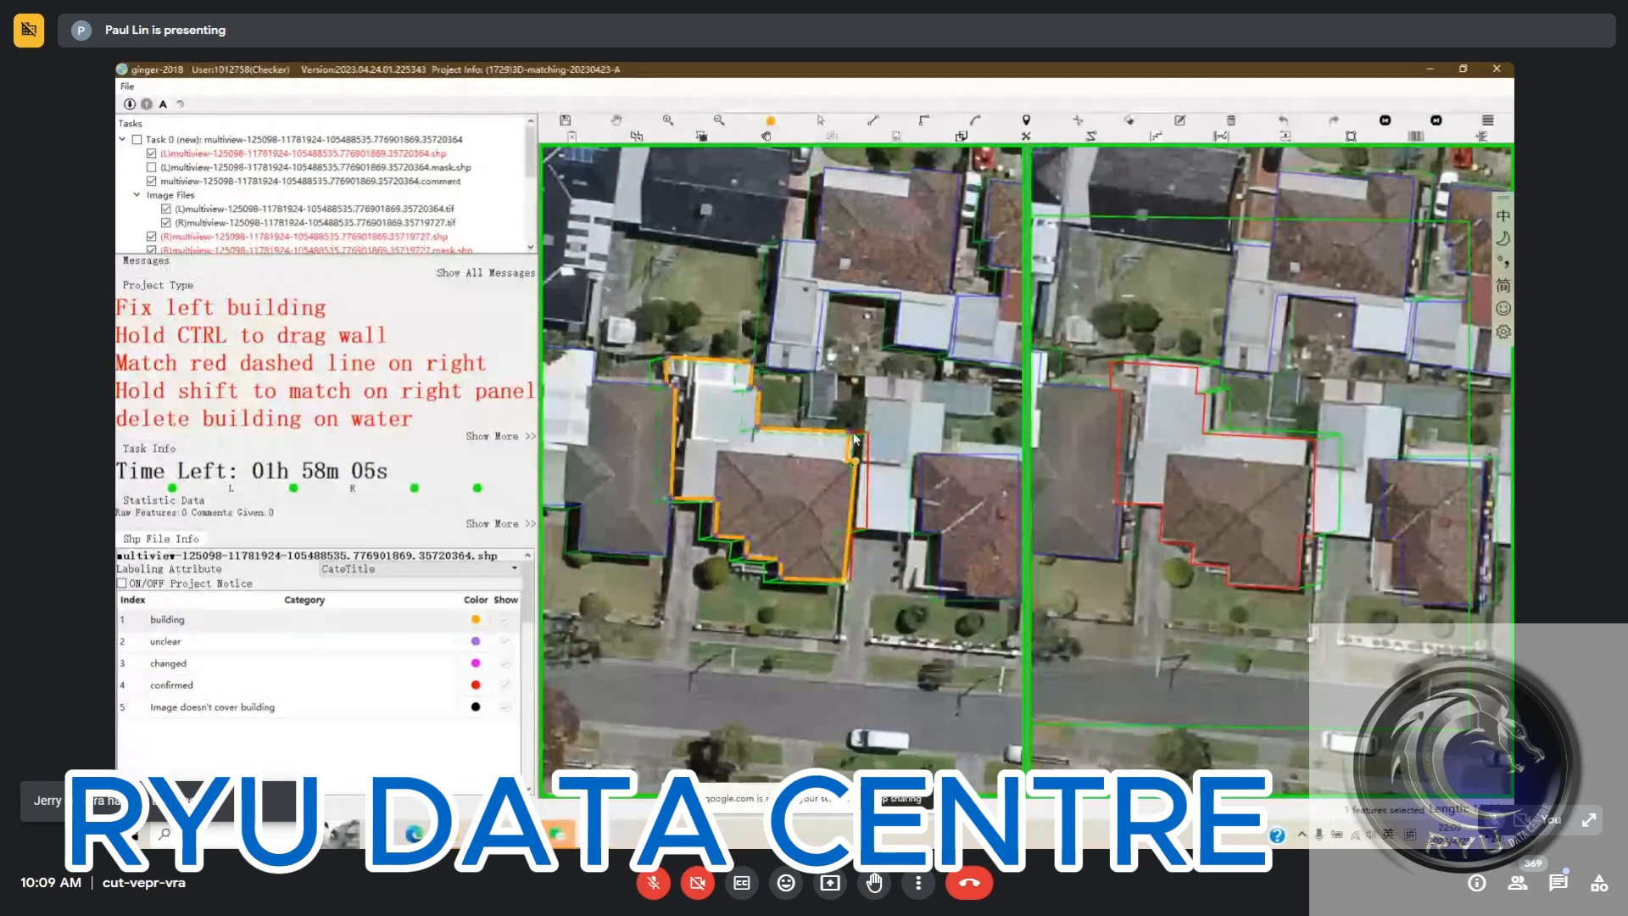
{"action": "left_click", "coordinate": [683, 499]}
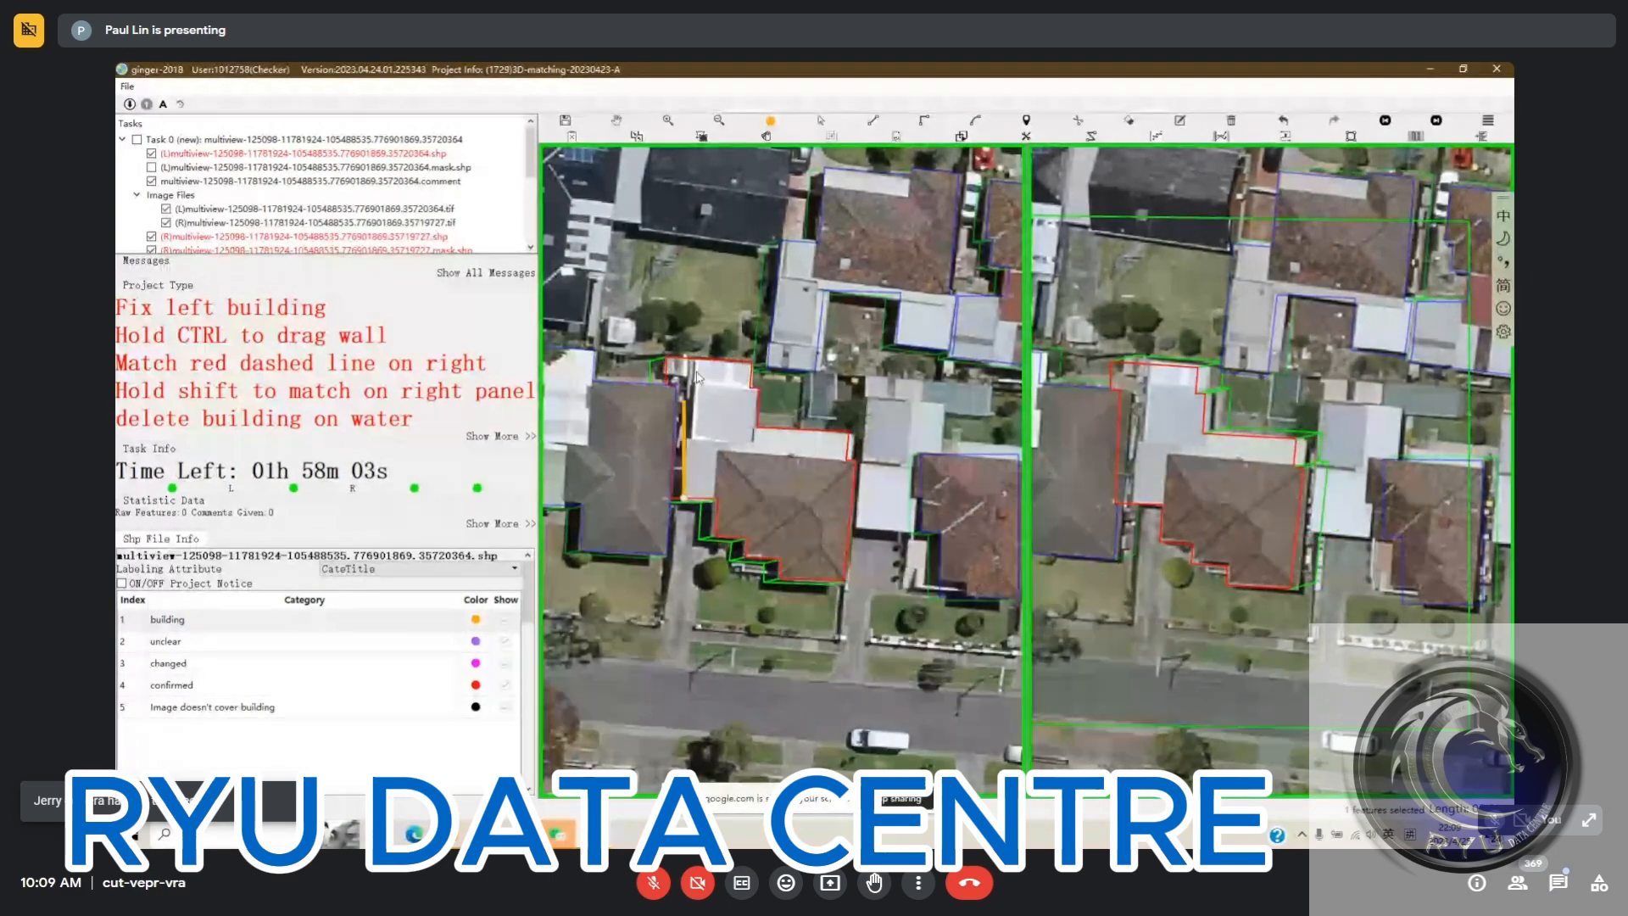
{"action": "left_click", "coordinate": [699, 367]}
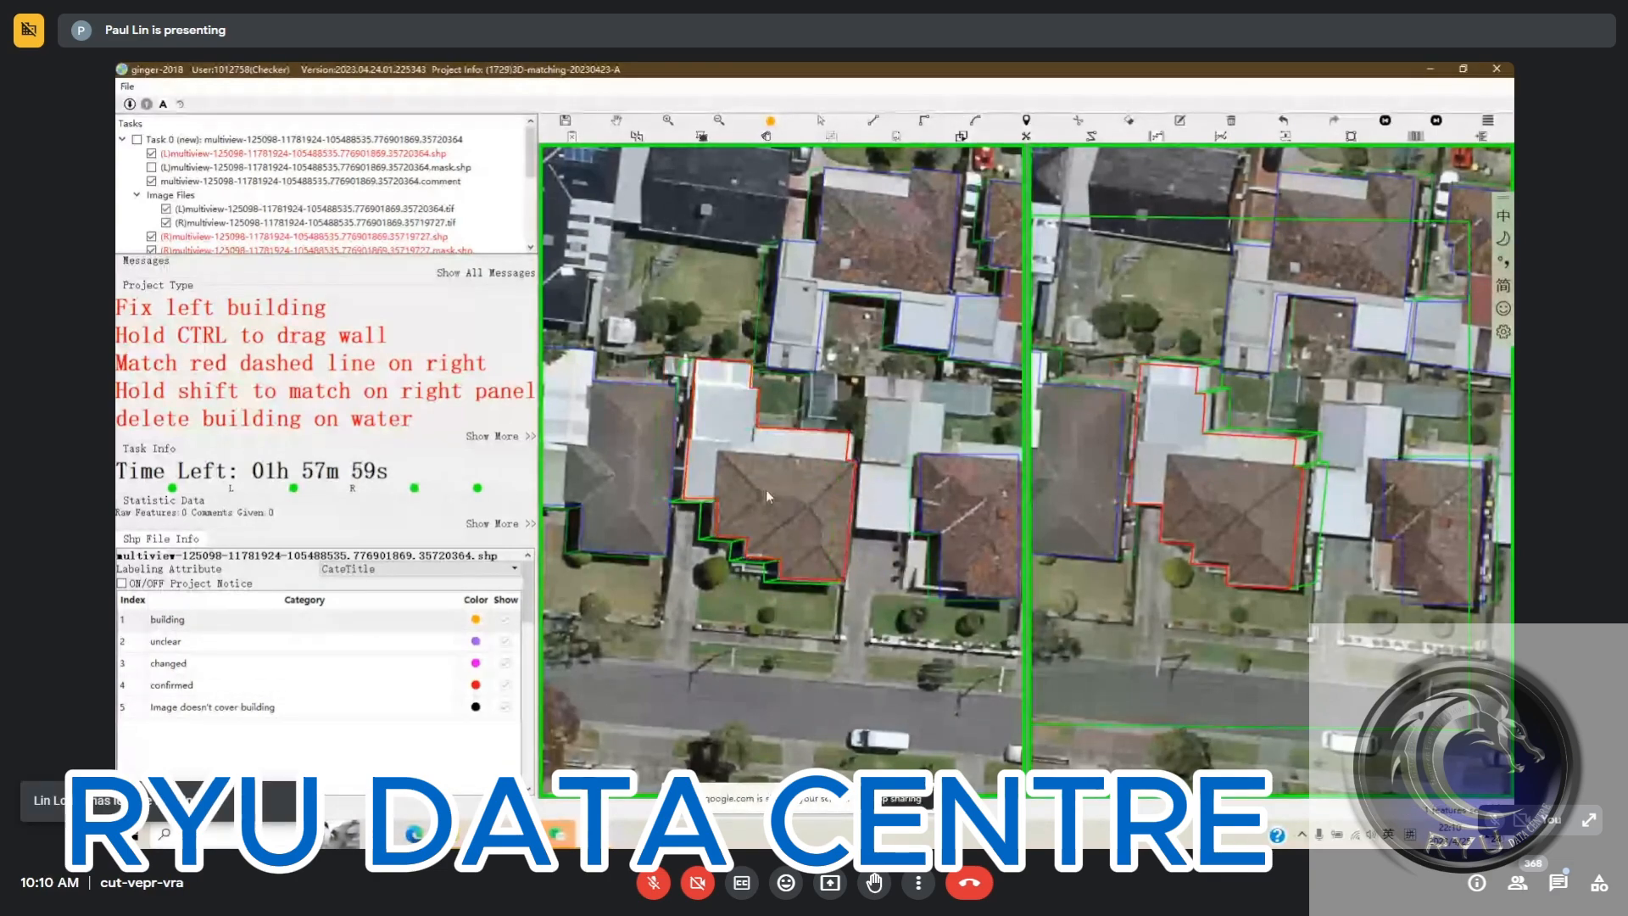
{"action": "key", "text": "s"}
{"action": "left_click_drag", "start_coordinate": [868, 553], "coordinate": [785, 477]}
{"action": "key", "text": "space"}
{"action": "key", "text": "space"}
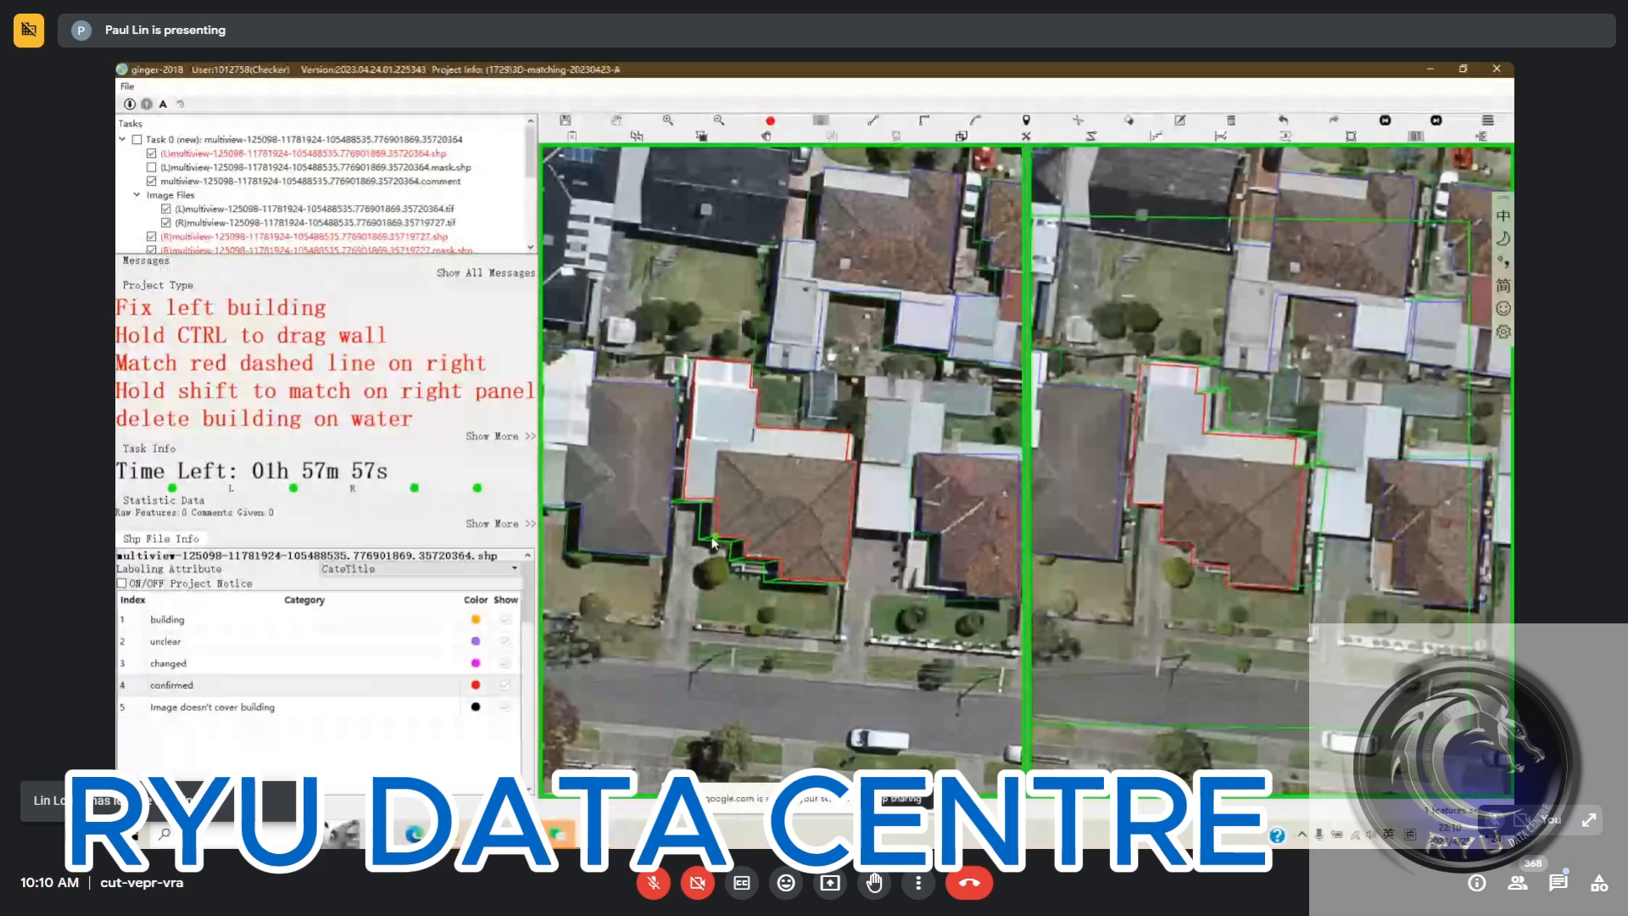
{"action": "scroll", "coordinate": [711, 543], "scroll_direction": "up", "scroll_amount": 5}
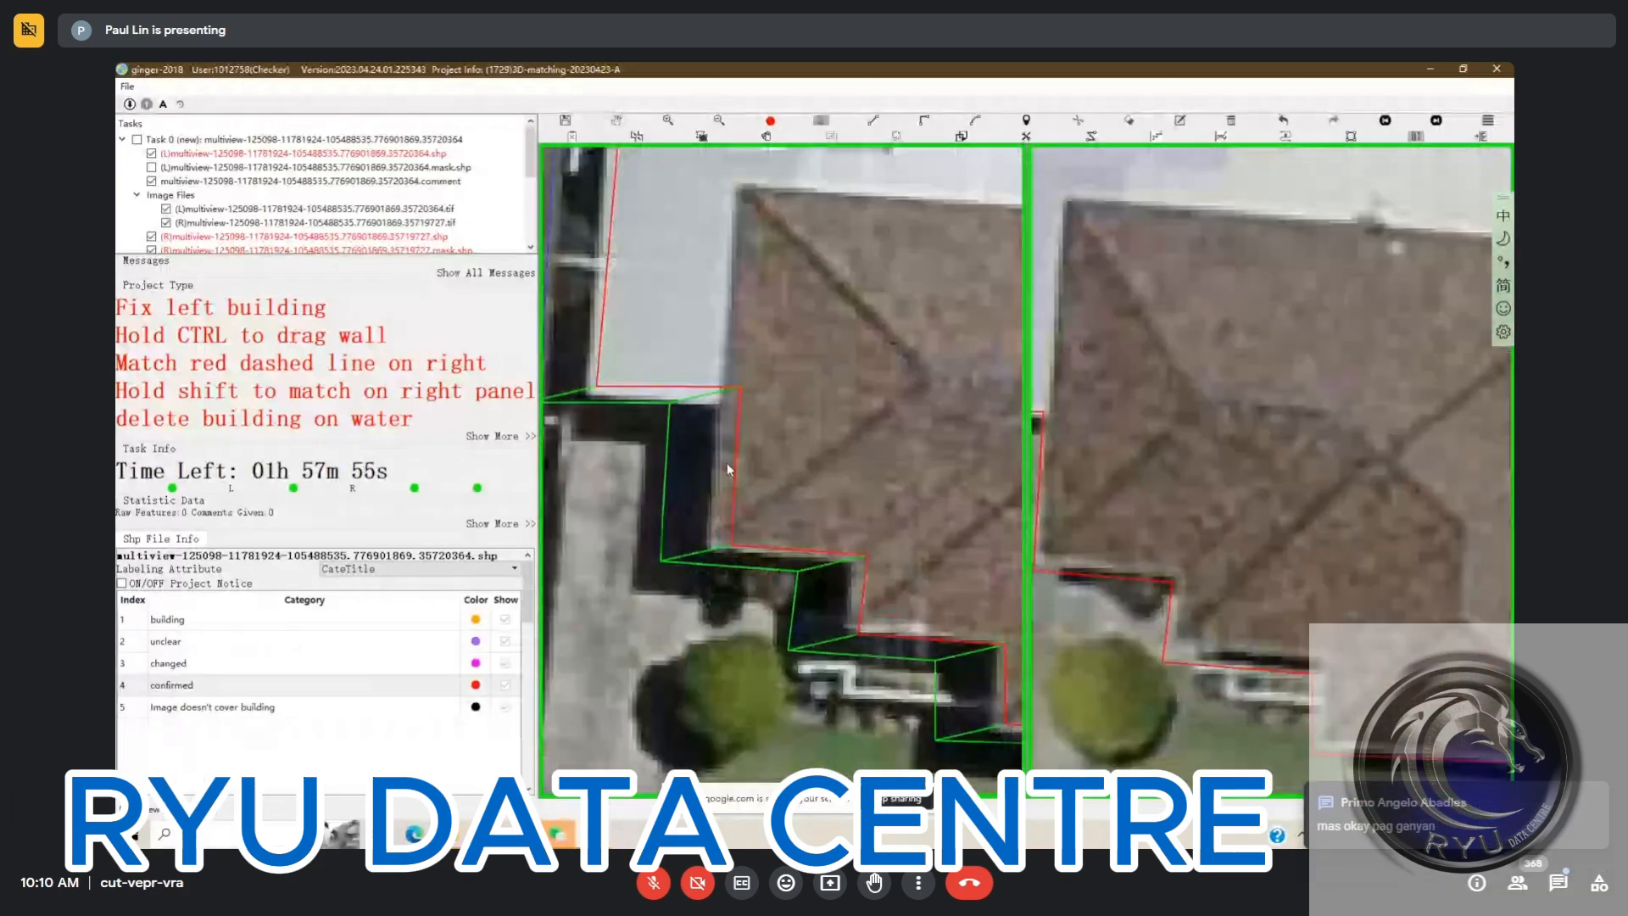
{"action": "scroll", "coordinate": [753, 554], "scroll_direction": "down", "scroll_amount": 5}
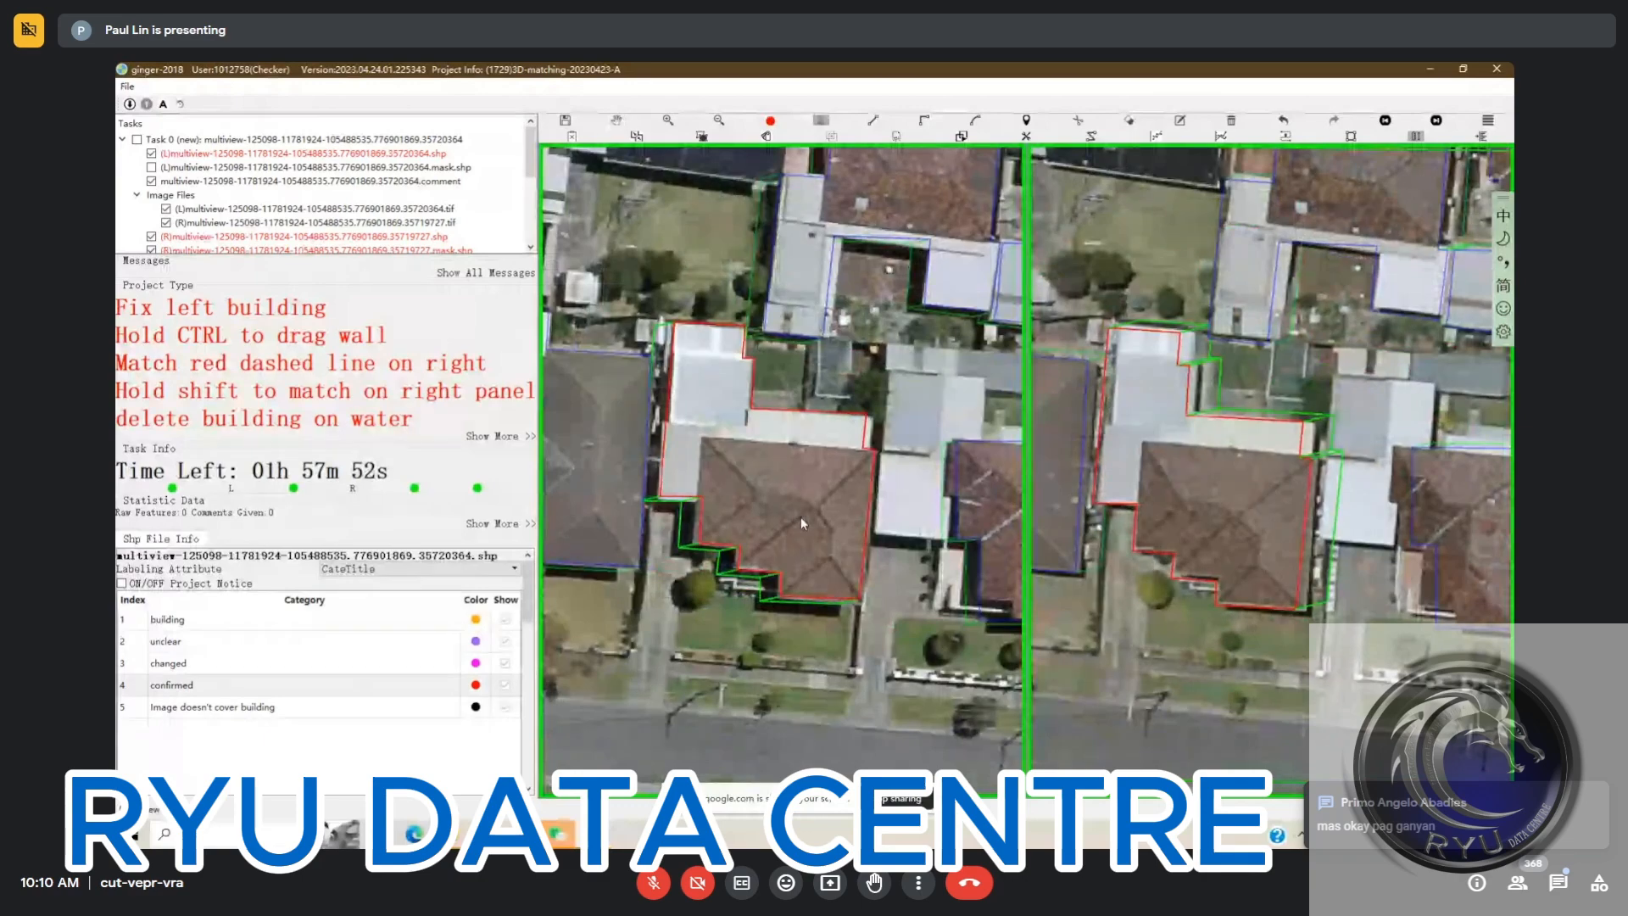
Match the central house's outline to its roof in the first right view and set it to confirmed
{"action": "left_click", "coordinate": [801, 516]}
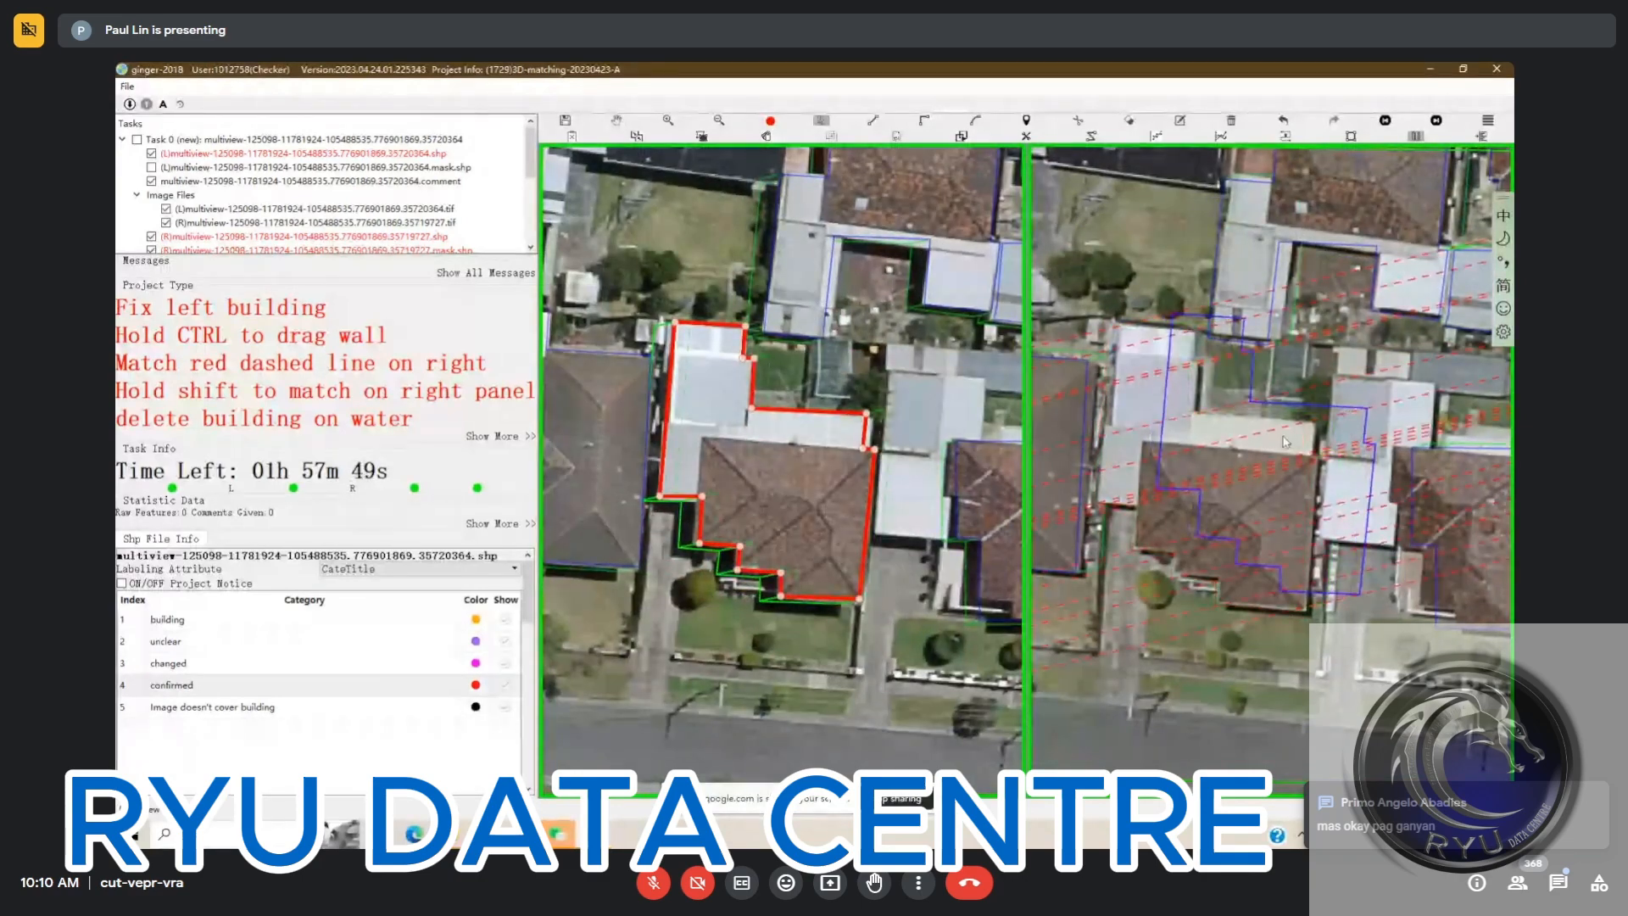
{"action": "left_click", "coordinate": [1280, 474]}
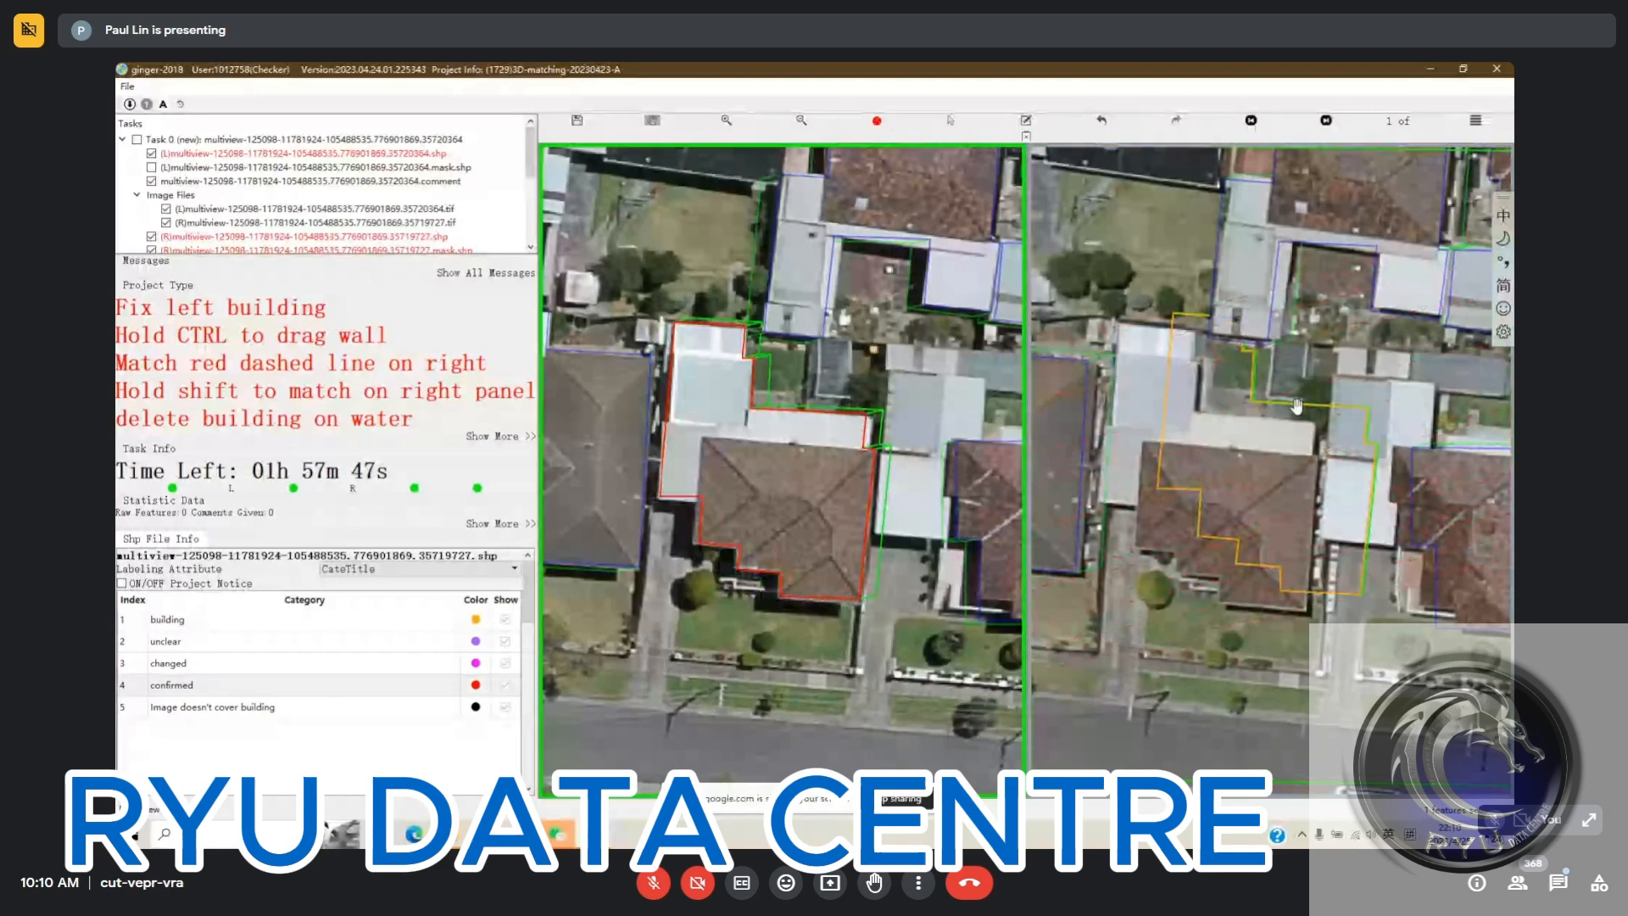
{"action": "key", "text": "s"}
{"action": "left_click", "coordinate": [1325, 471]}
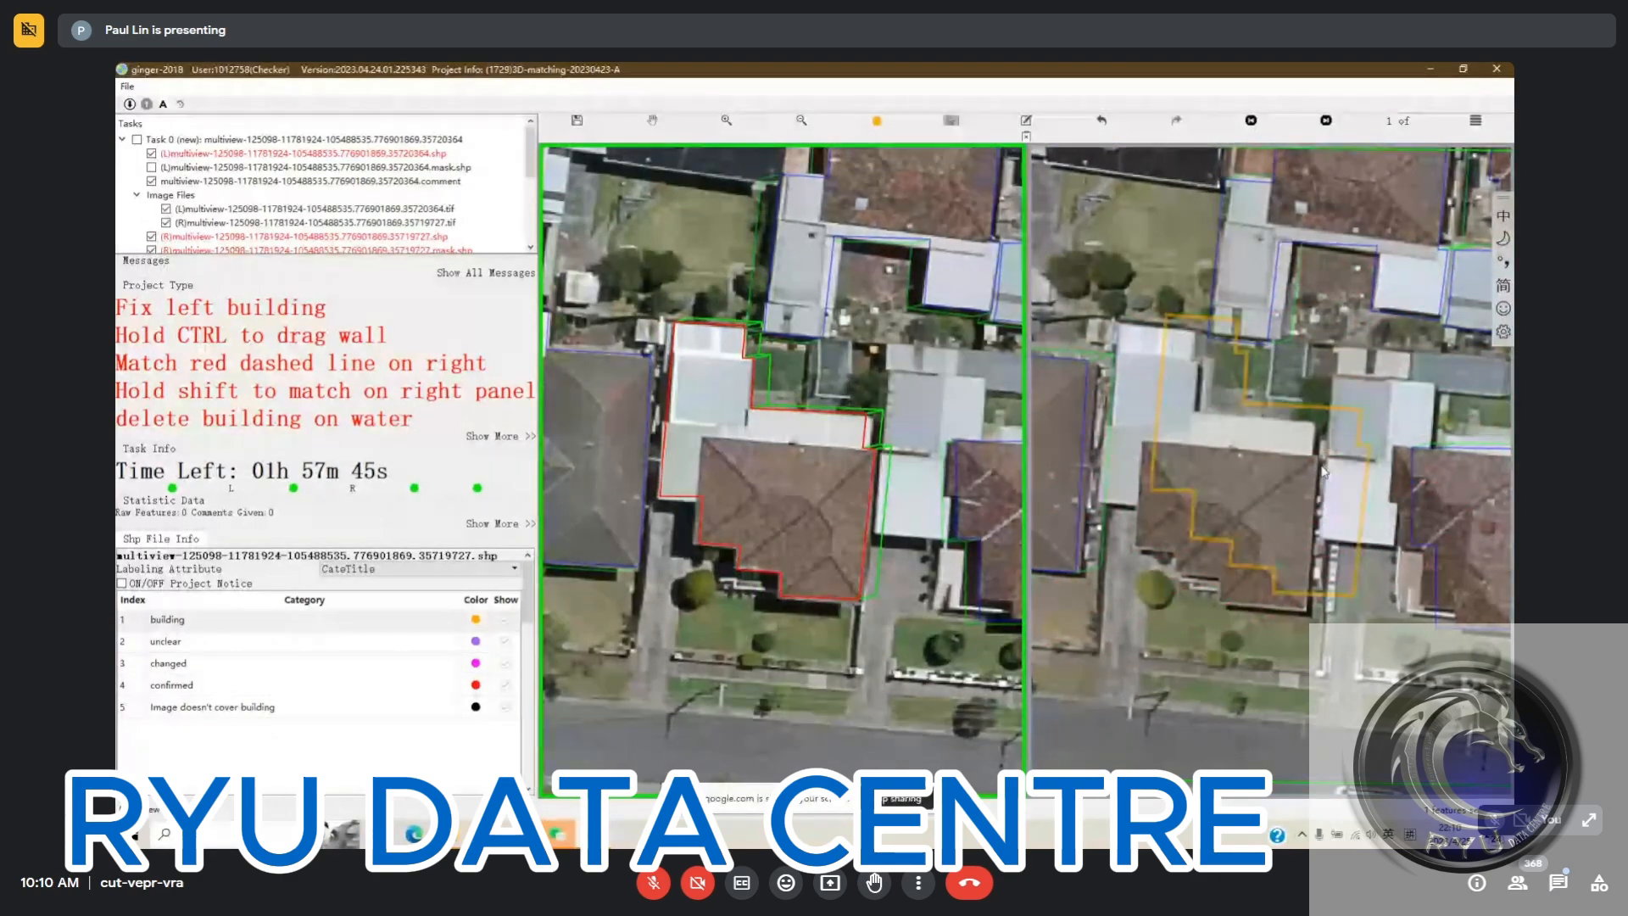
{"action": "key", "text": "4"}
{"action": "left_click_drag", "start_coordinate": [1325, 471], "coordinate": [1273, 475]}
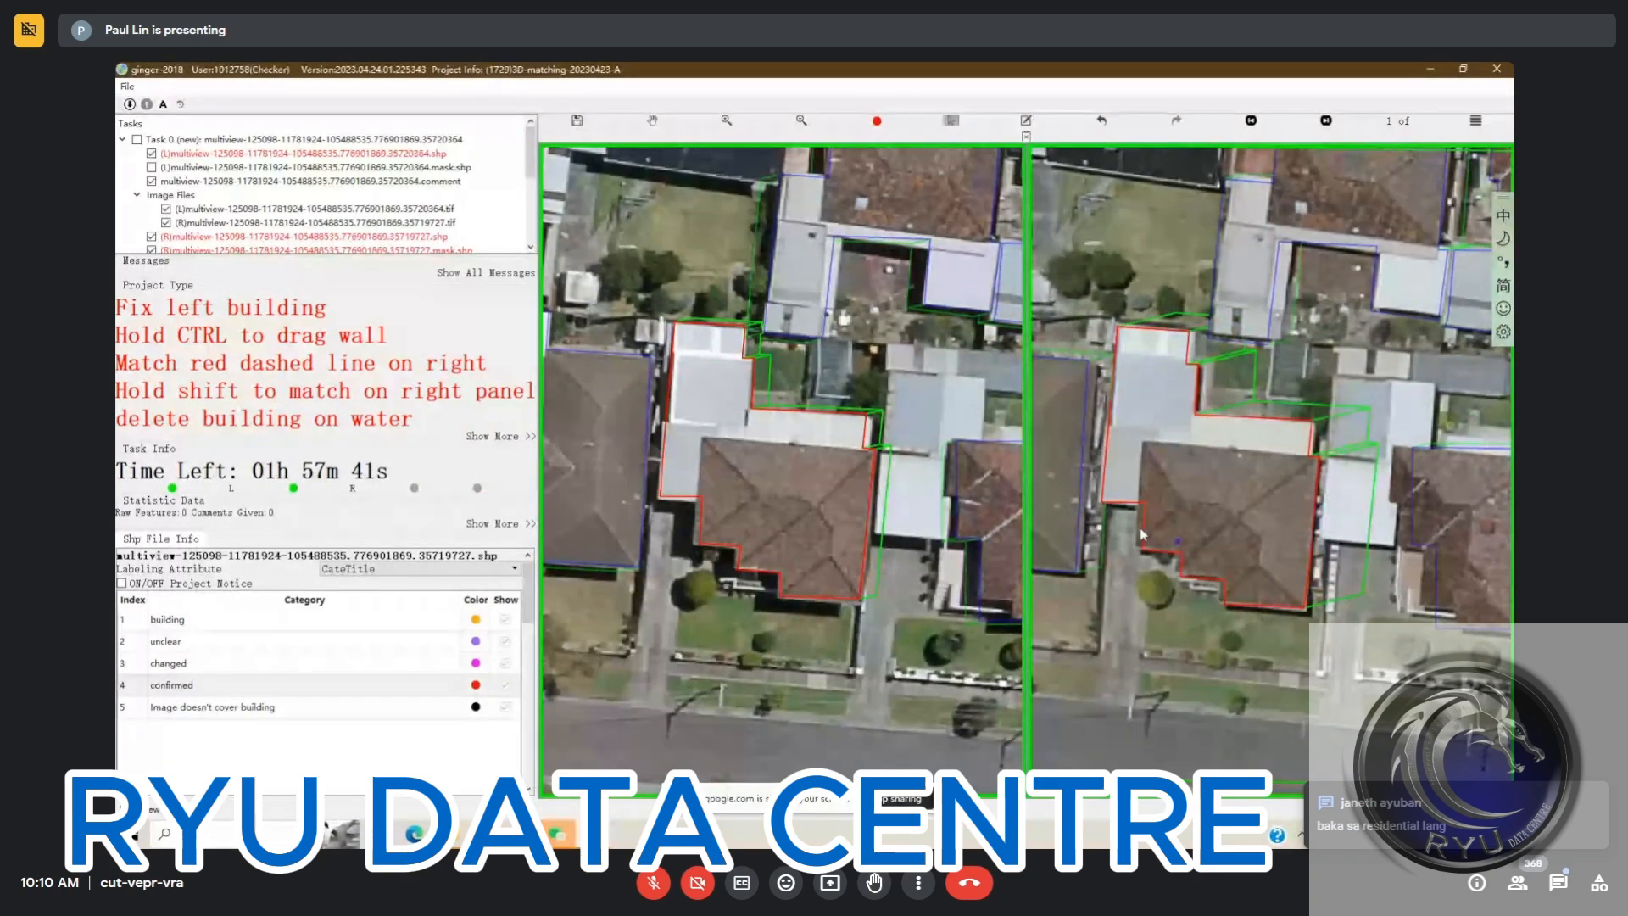
Set the central house to confirmed in the second and third right views, and return to the first view
{"action": "key", "text": "Right"}
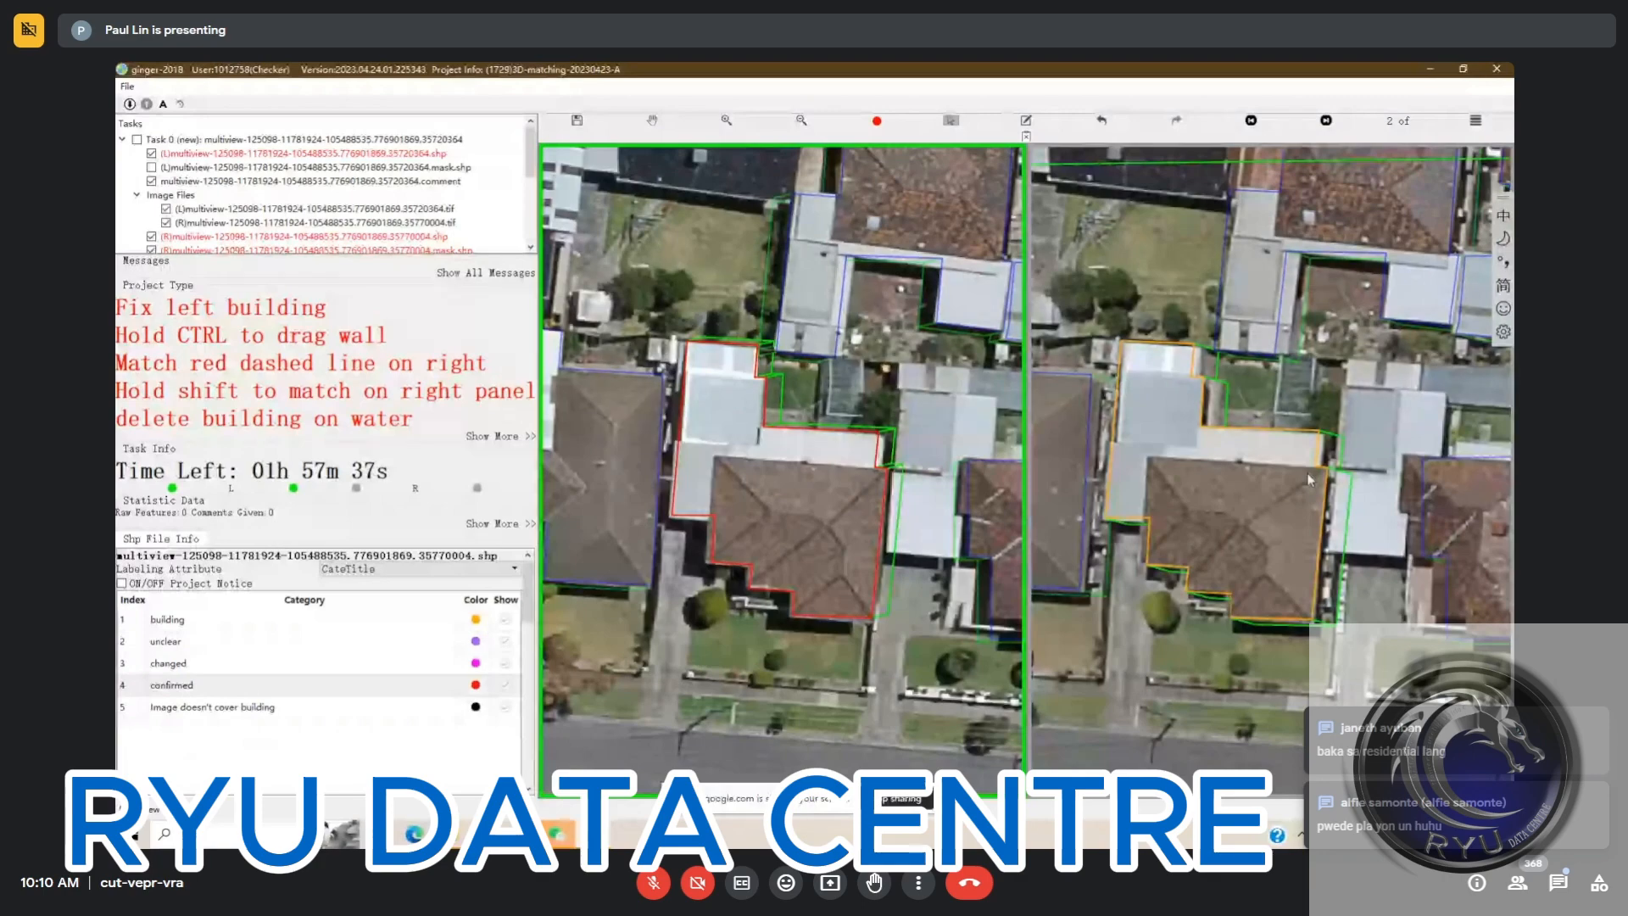
{"action": "key", "text": "Right"}
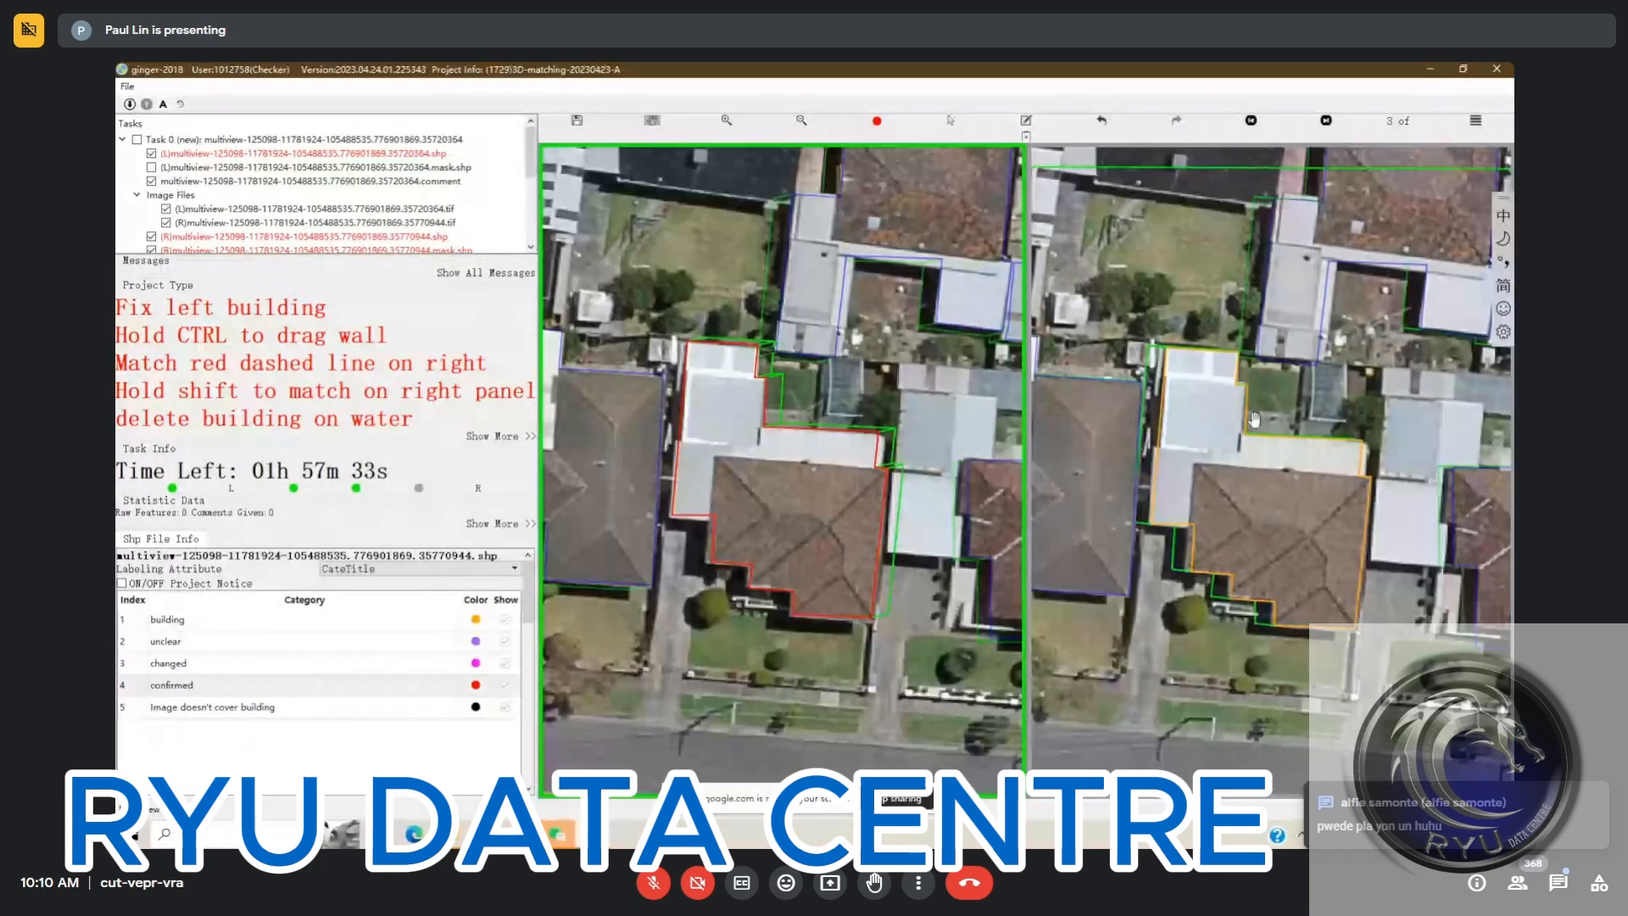
{"action": "left_click", "coordinate": [1304, 514]}
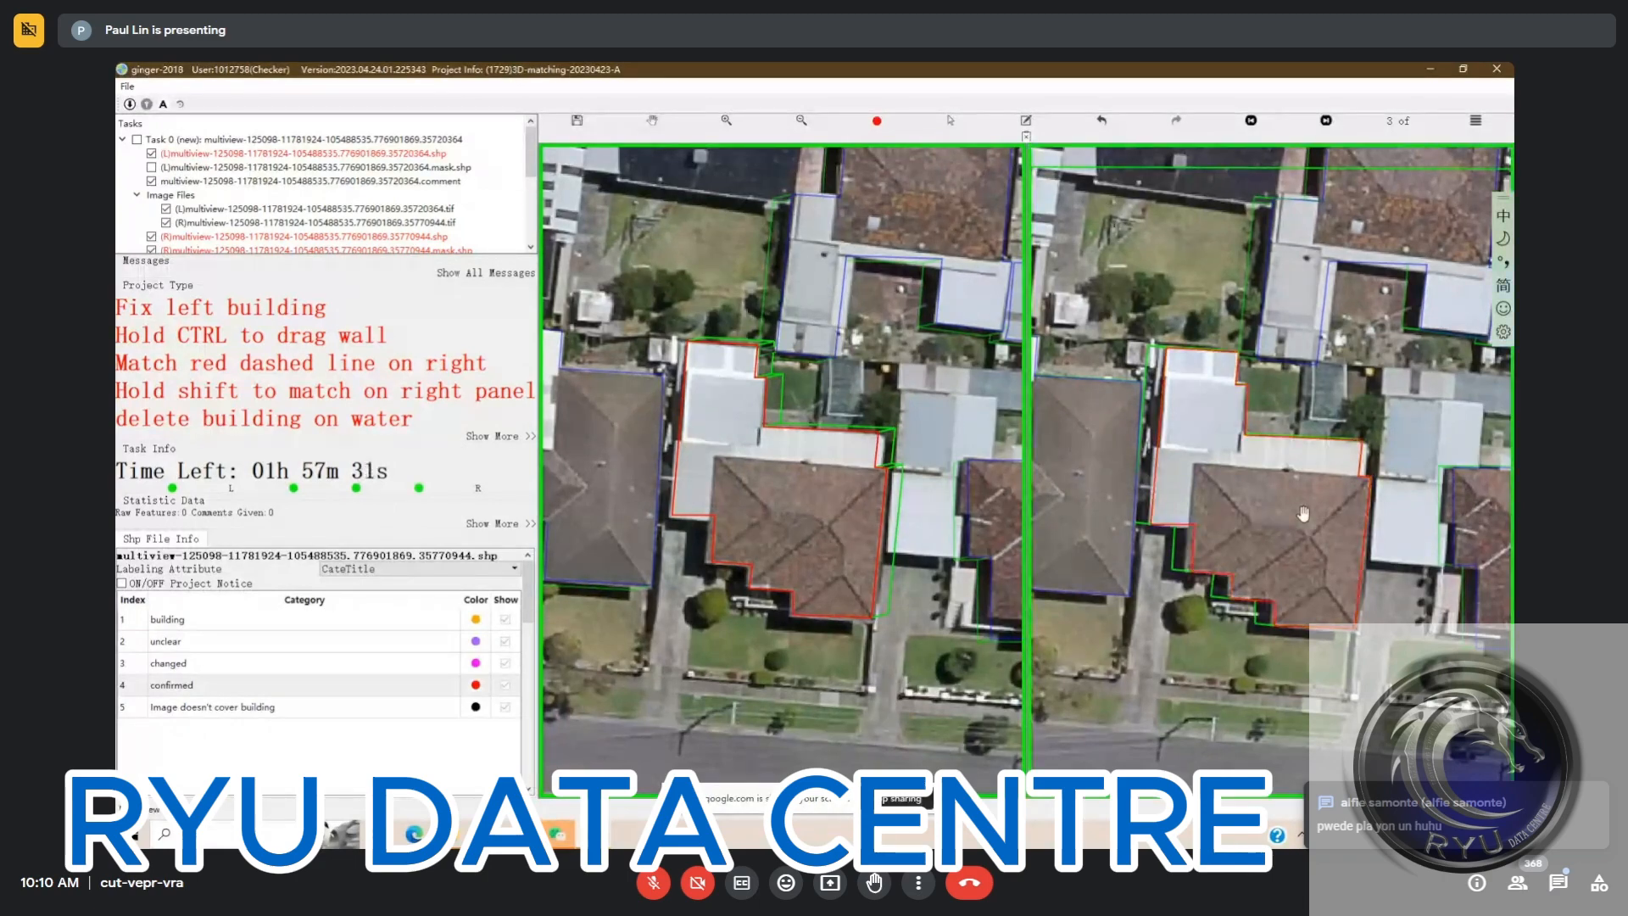
{"action": "key", "text": "Right"}
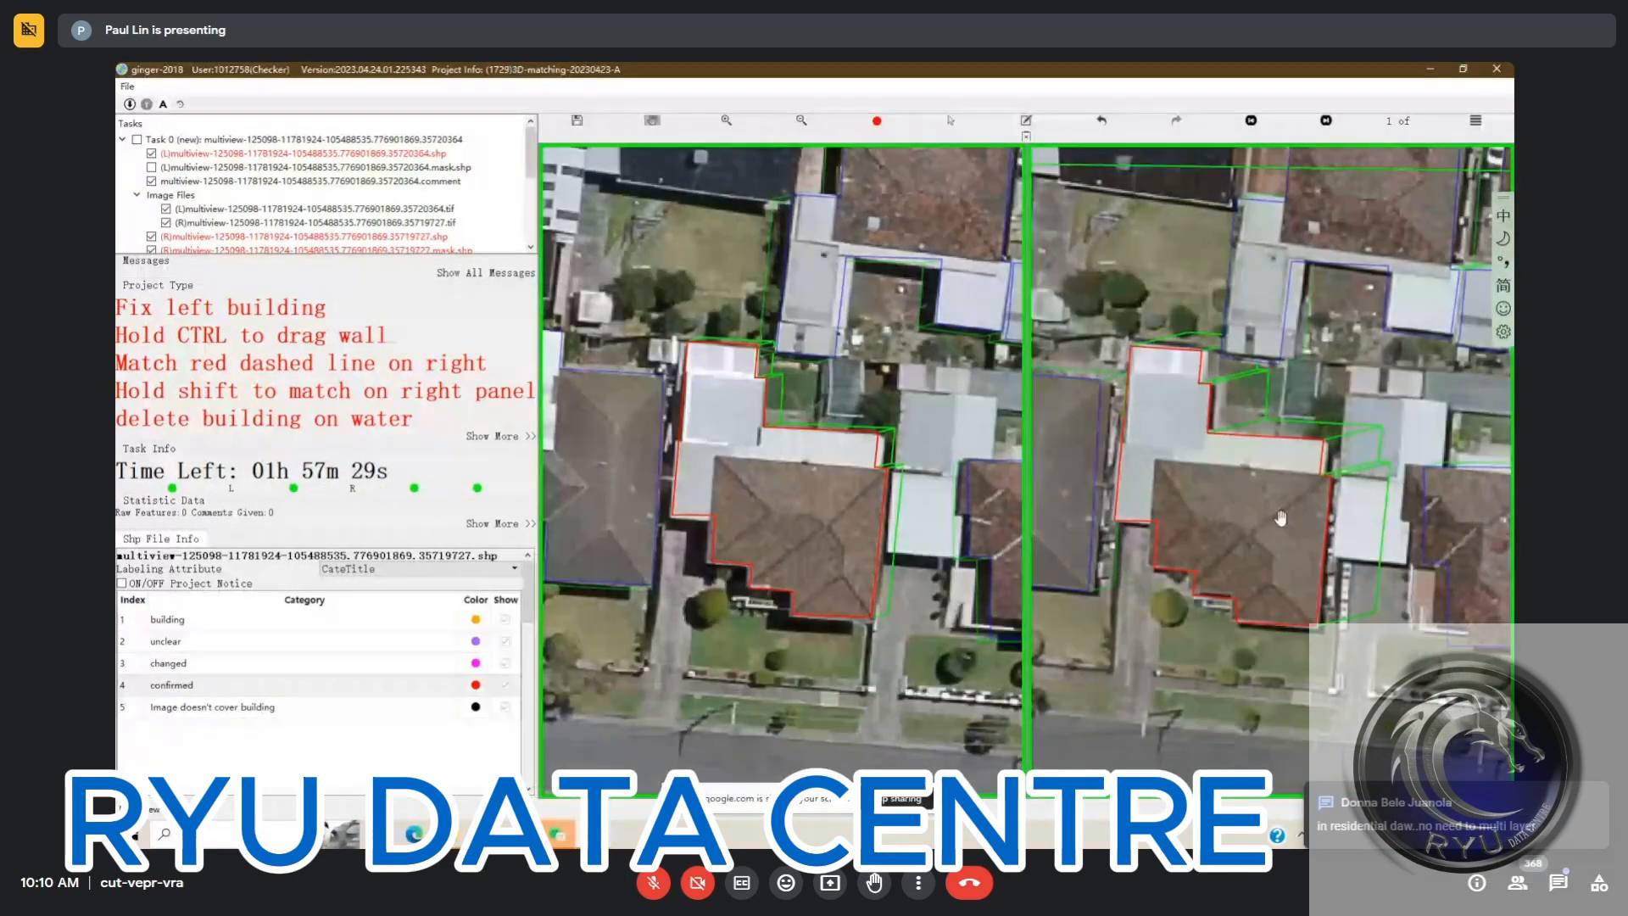
Try to submit the task and locate the reported BOUNDARY_OVERLAP error in the images
{"action": "left_click_drag", "start_coordinate": [1191, 636], "coordinate": [1036, 622]}
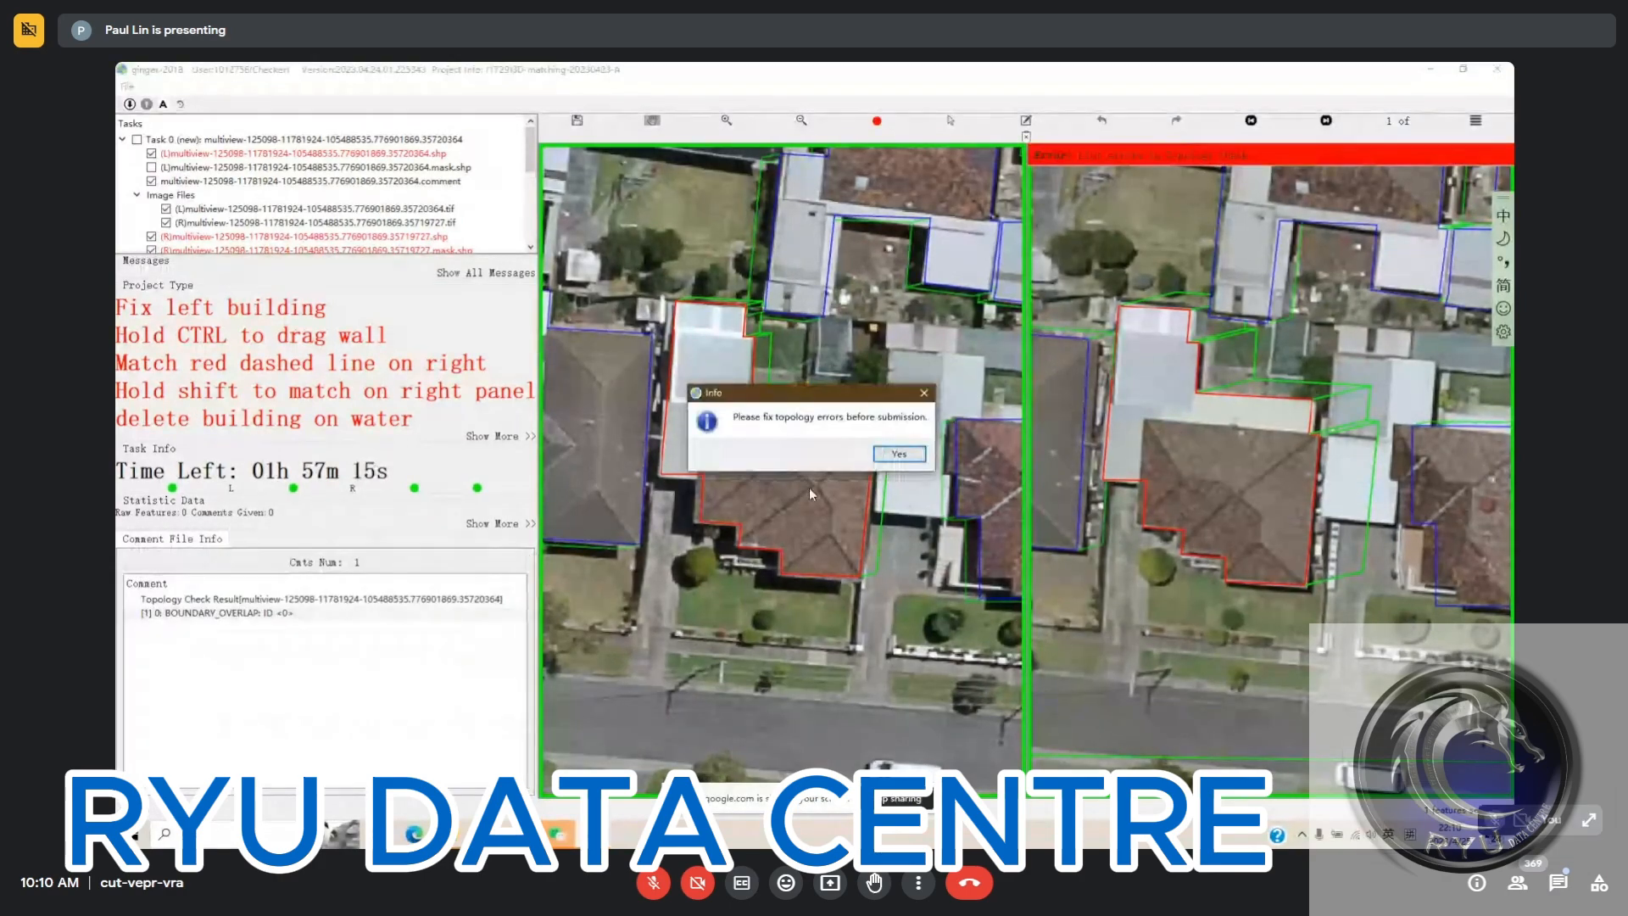
{"action": "left_click", "coordinate": [899, 454]}
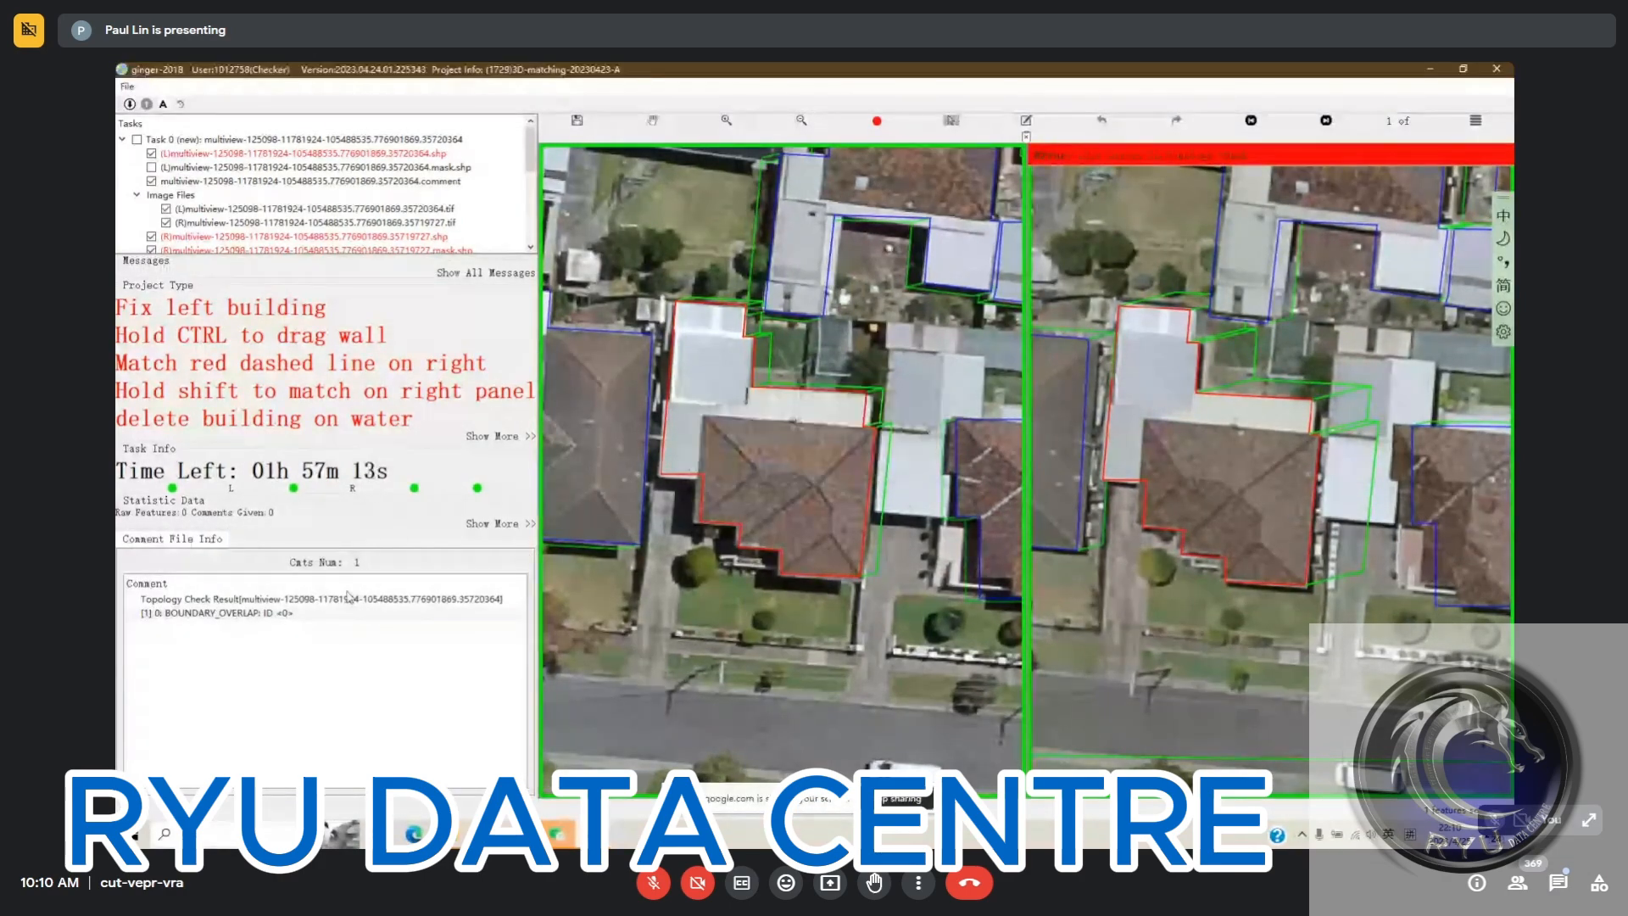
{"action": "double_click", "coordinate": [254, 612]}
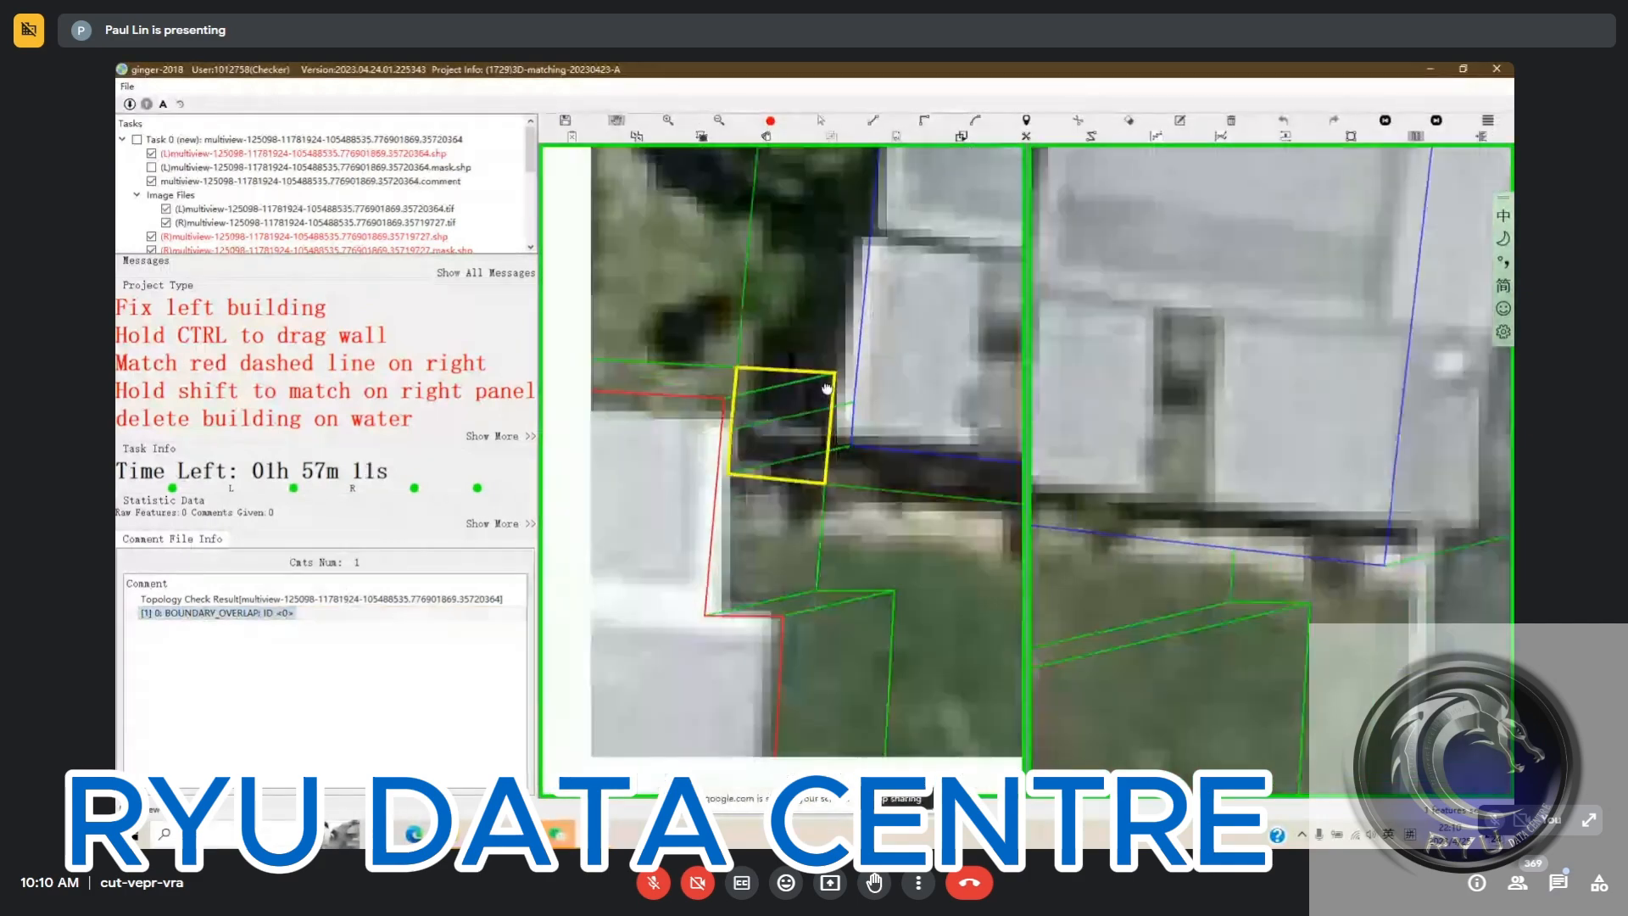
Lower the north edge of the house's outline onto the edge of its white roof in the left image
{"action": "left_click_drag", "start_coordinate": [827, 389], "coordinate": [885, 357]}
{"action": "scroll", "coordinate": [879, 337], "scroll_direction": "down", "scroll_amount": 1}
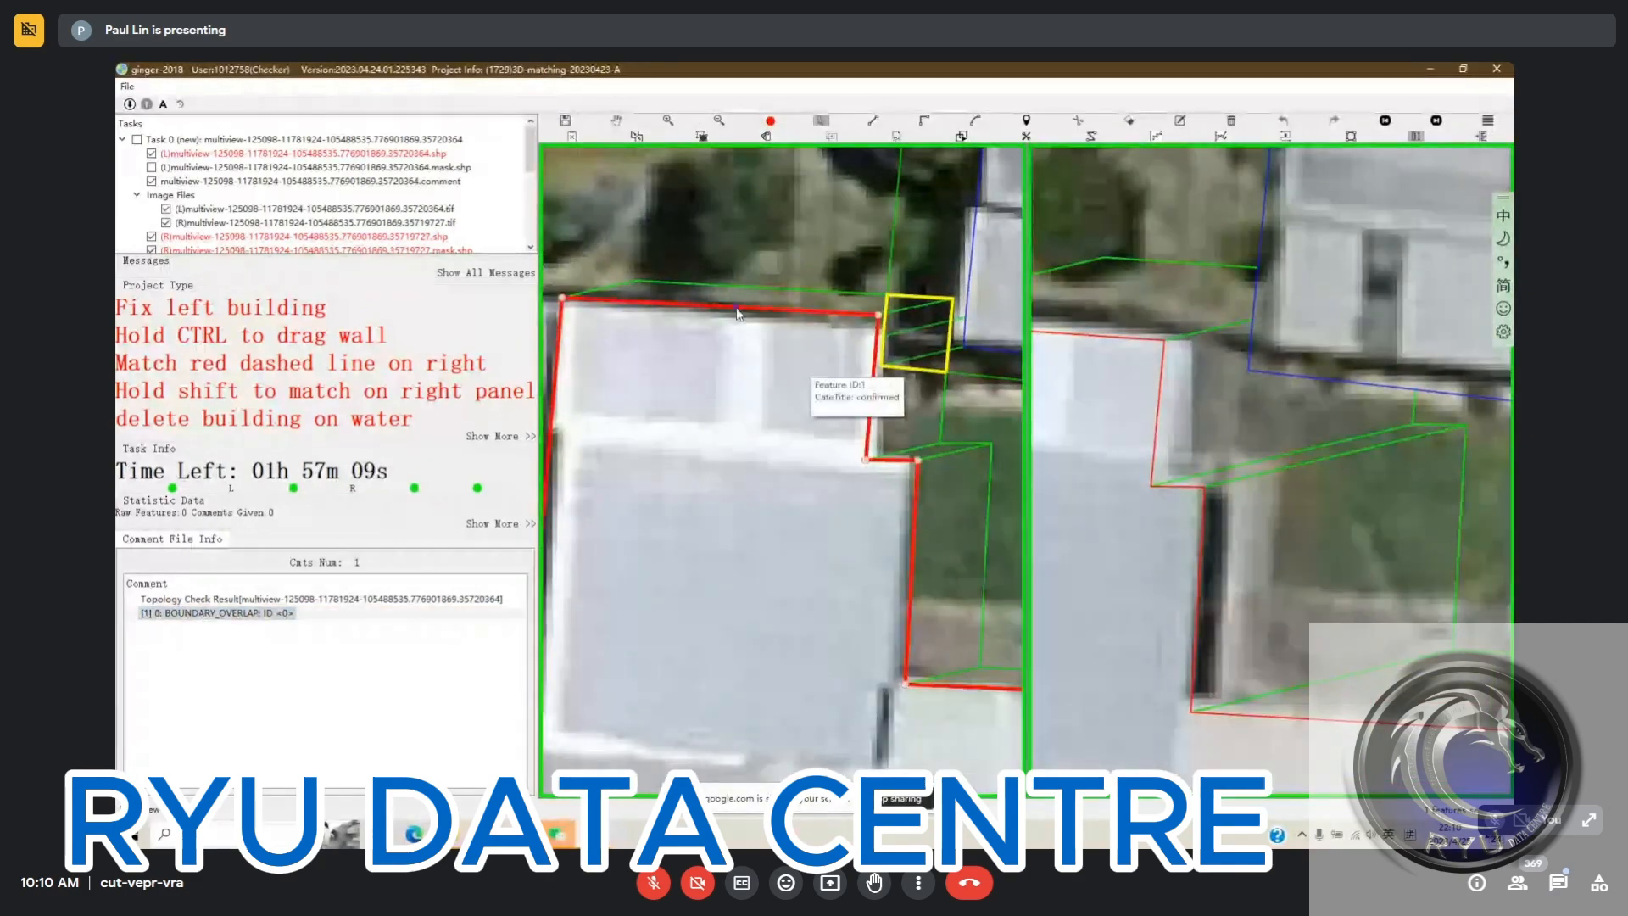
{"action": "left_click_drag", "start_coordinate": [737, 309], "coordinate": [737, 331]}
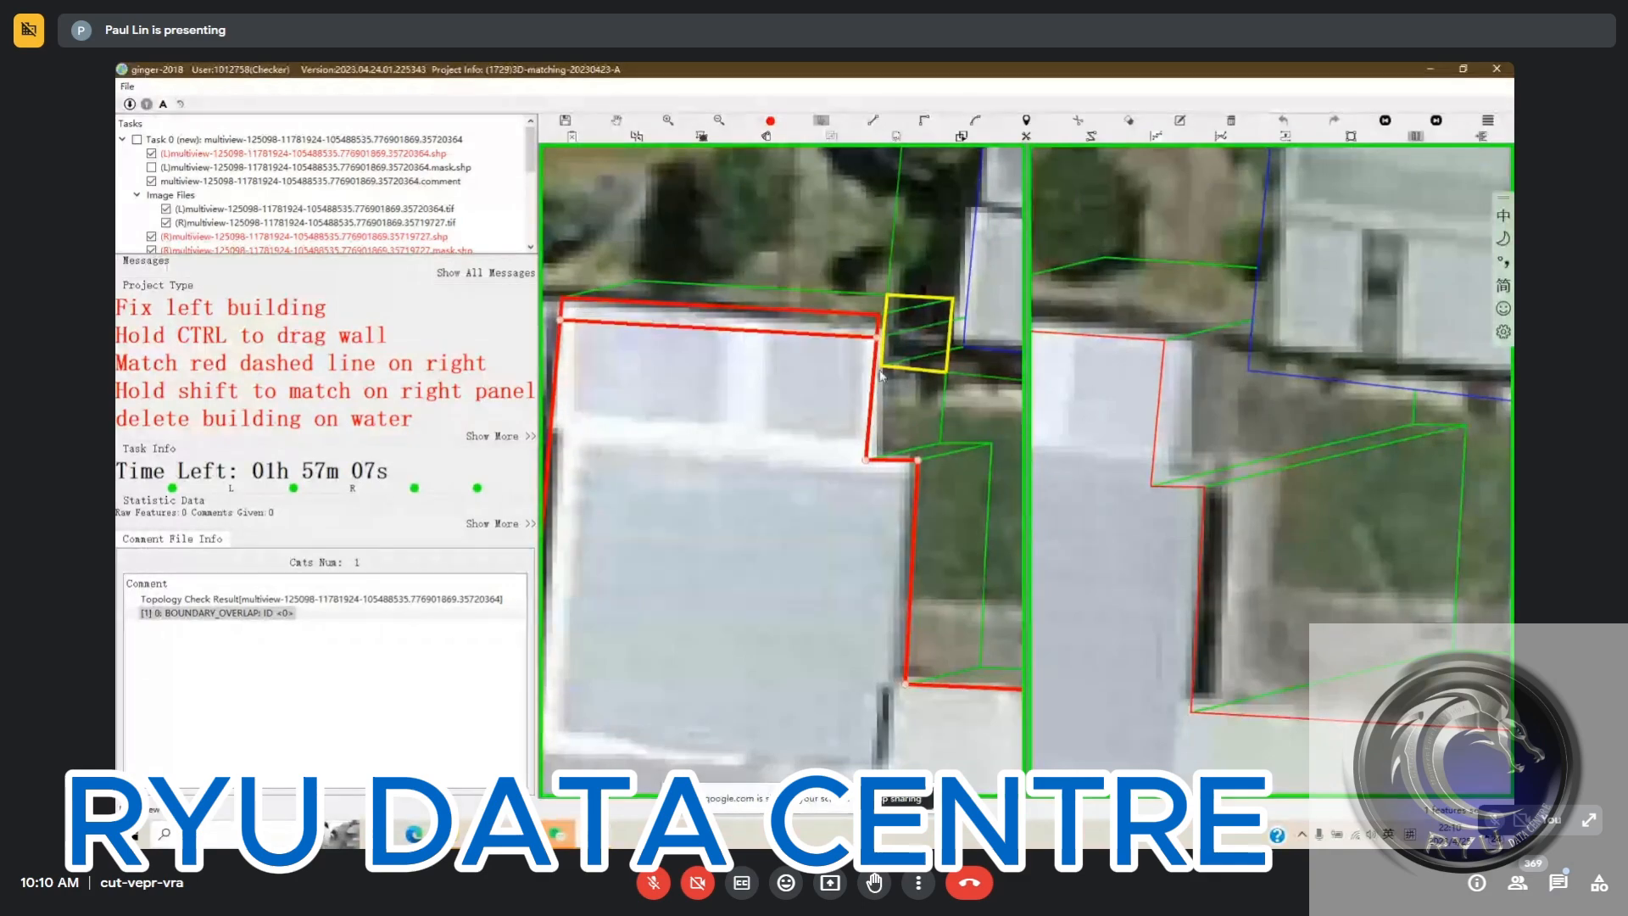
{"action": "scroll", "coordinate": [876, 461], "scroll_direction": "down", "scroll_amount": 1}
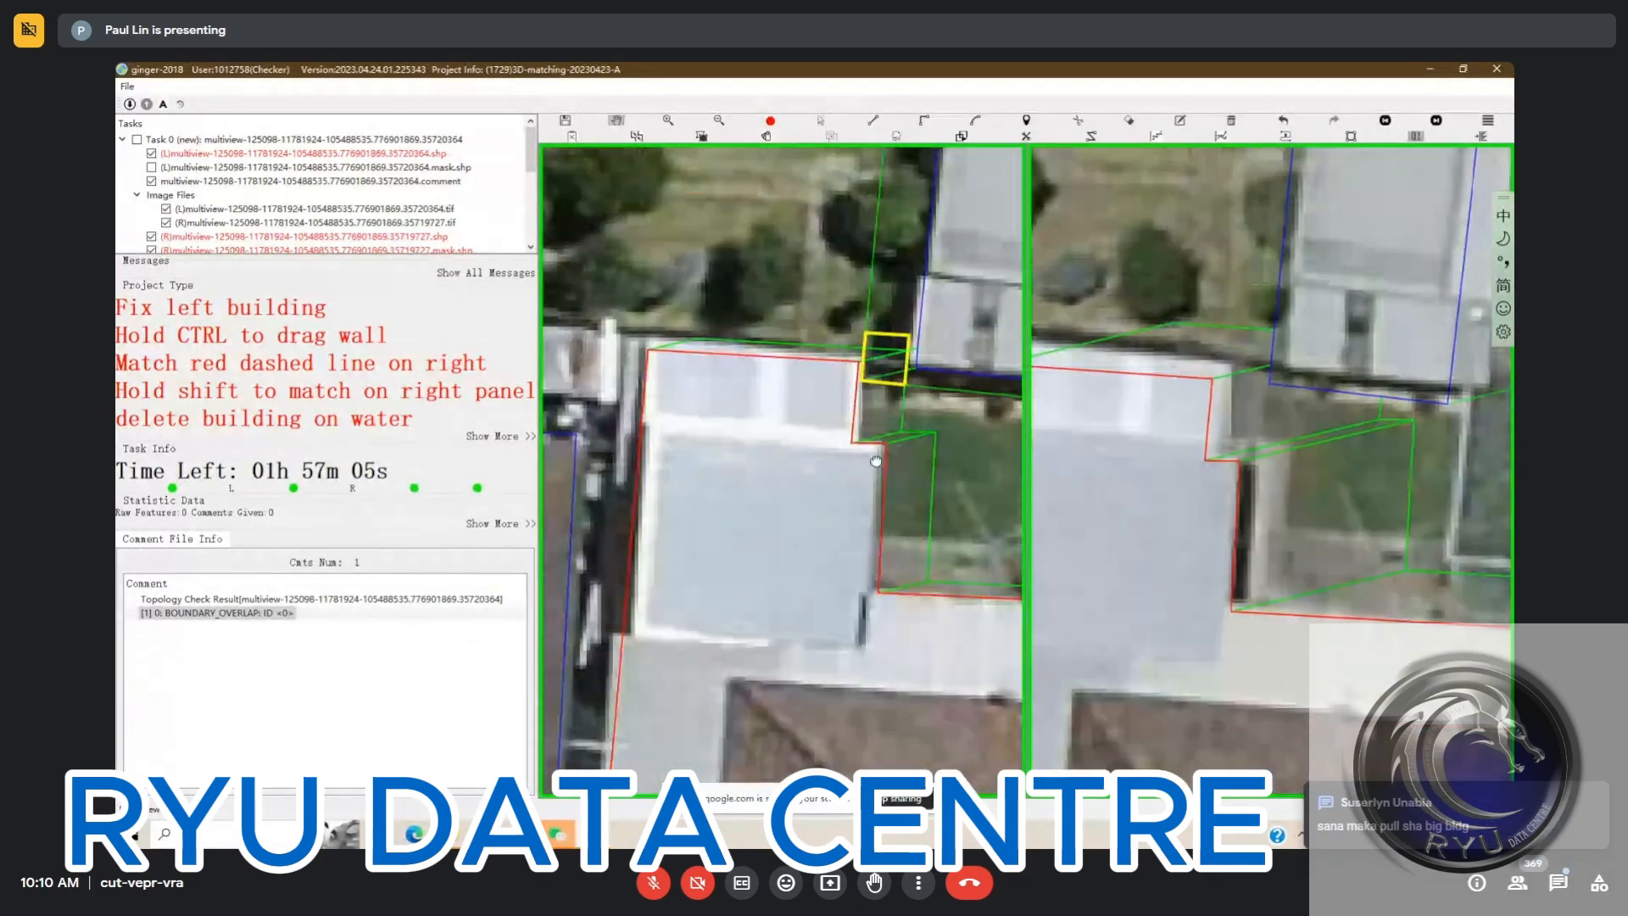
{"action": "scroll", "coordinate": [876, 461], "scroll_direction": "down", "scroll_amount": 4}
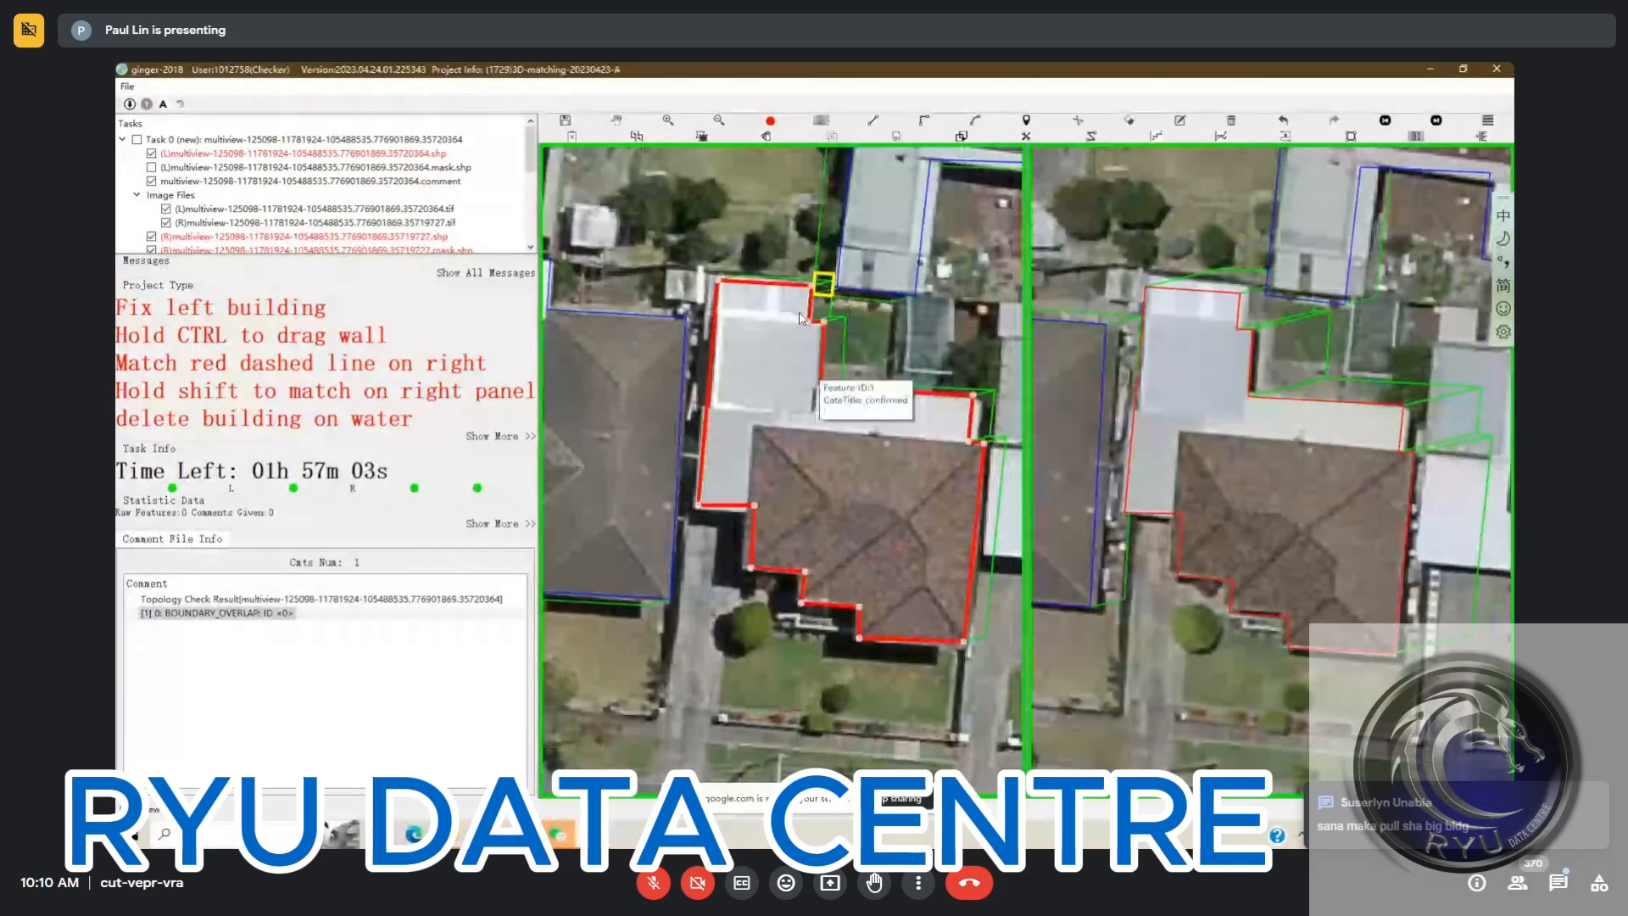
{"action": "left_click_drag", "start_coordinate": [800, 318], "coordinate": [734, 296]}
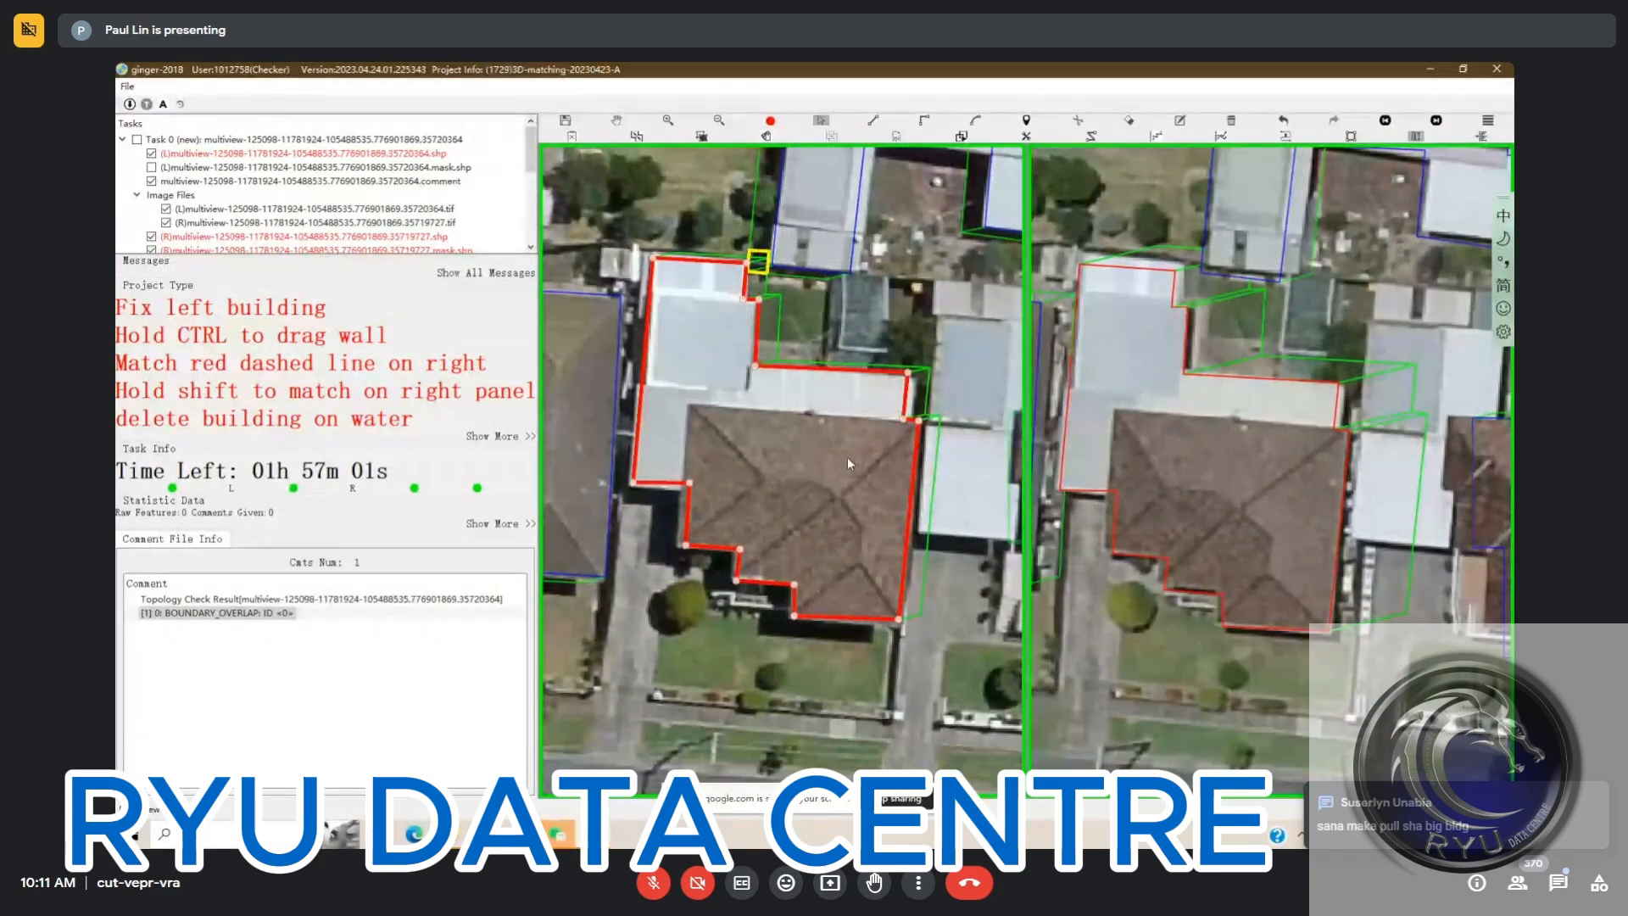
Re-match the edited house outline to its roof in the first right view and set it to confirmed
{"action": "left_click", "coordinate": [827, 463]}
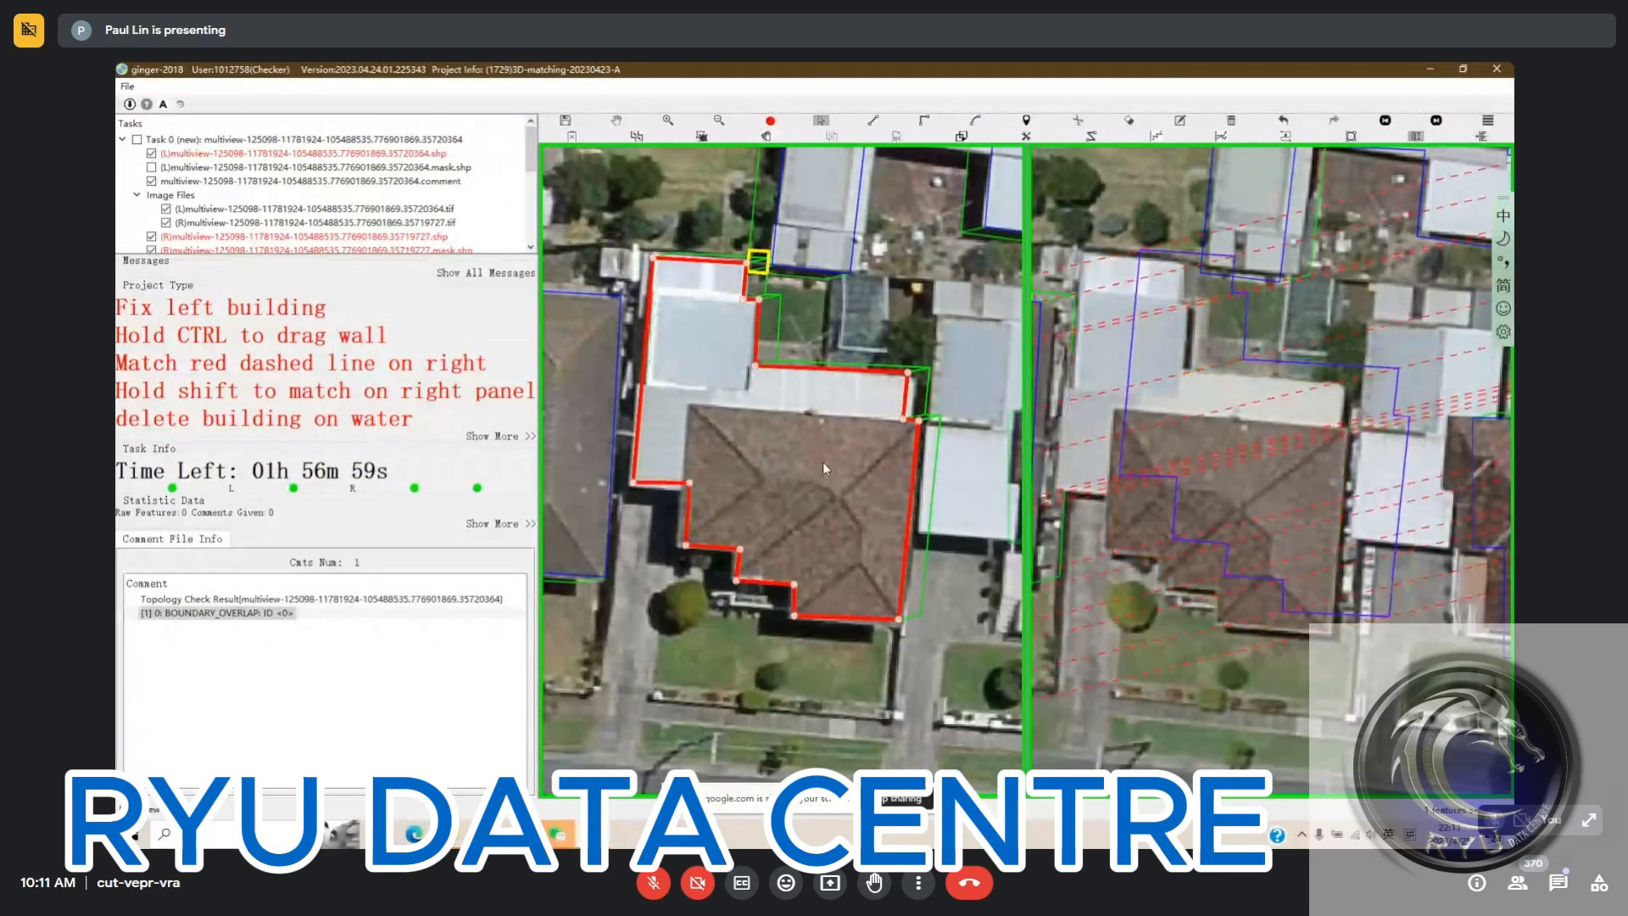
{"action": "mouse_move", "coordinate": [823, 461]}
{"action": "left_mouse_down"}
{"action": "mouse_move", "coordinate": [790, 456]}
{"action": "mouse_move", "coordinate": [813, 450]}
{"action": "left_mouse_up"}
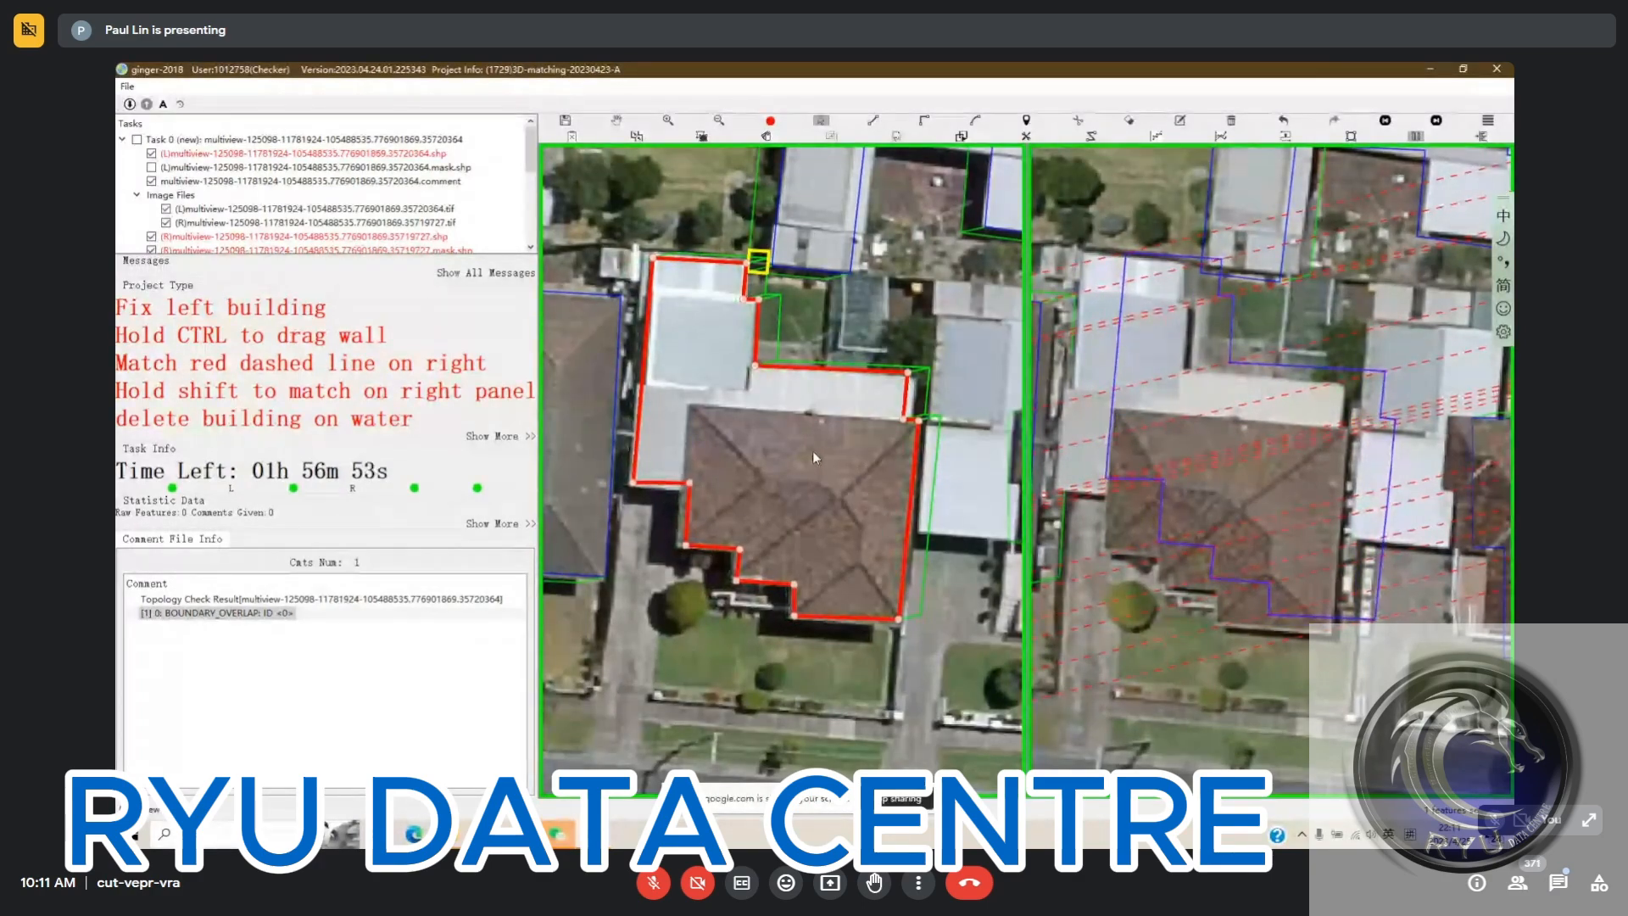
{"action": "left_click", "coordinate": [1187, 435]}
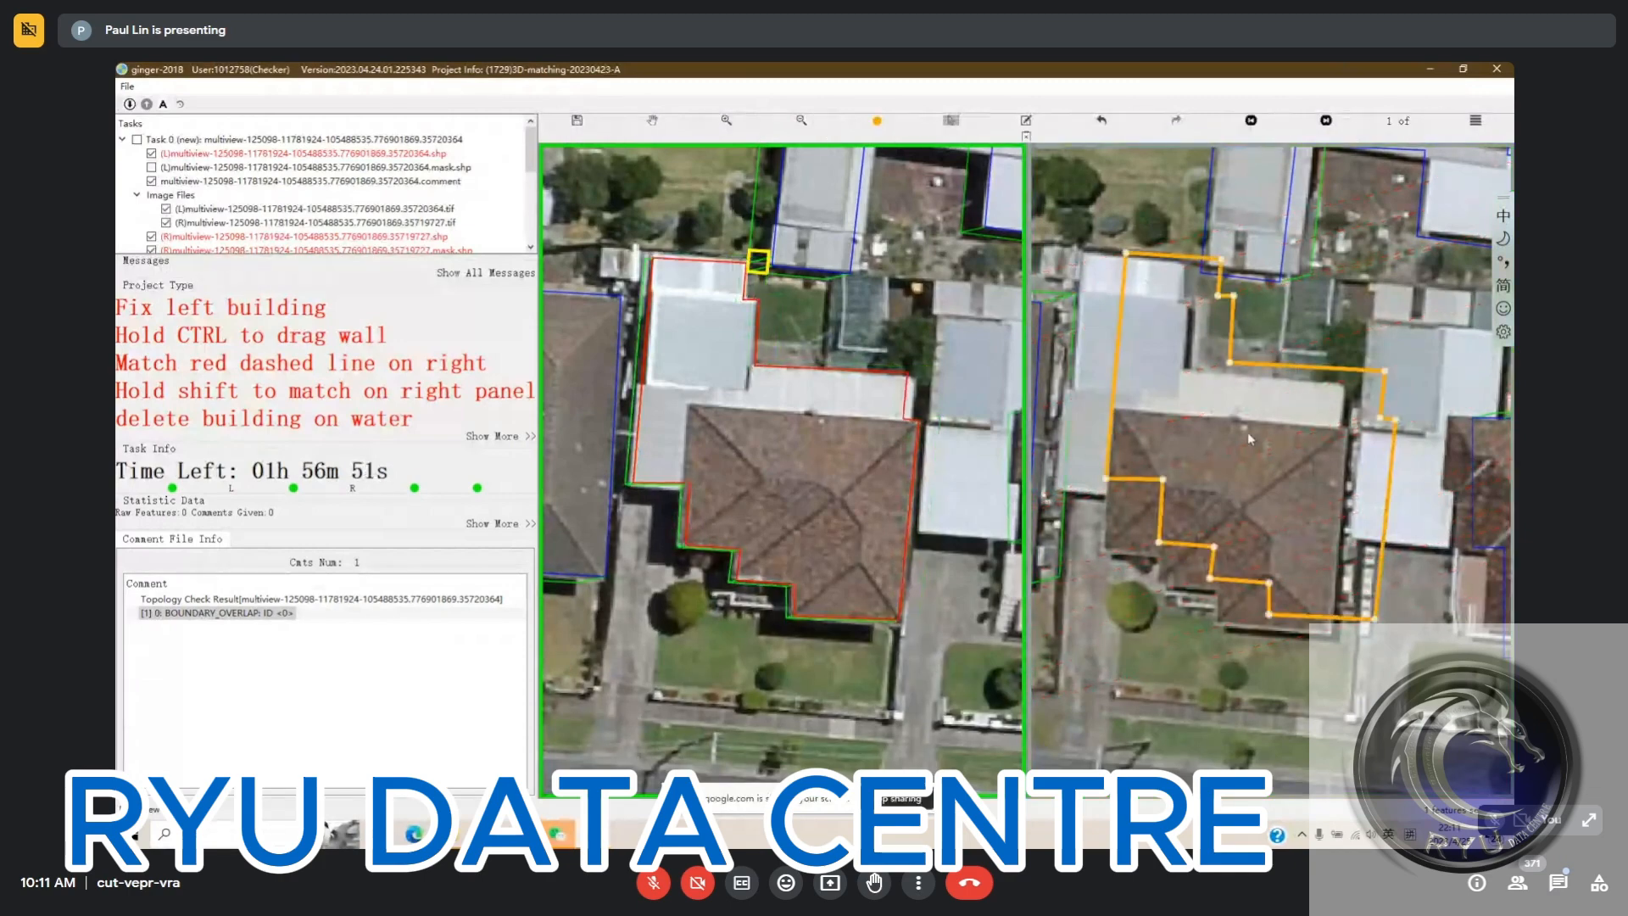
{"action": "mouse_move", "coordinate": [1248, 433]}
{"action": "left_mouse_down"}
{"action": "mouse_move", "coordinate": [1264, 436]}
{"action": "mouse_move", "coordinate": [1242, 433]}
{"action": "left_mouse_up"}
{"action": "left_click", "coordinate": [774, 278]}
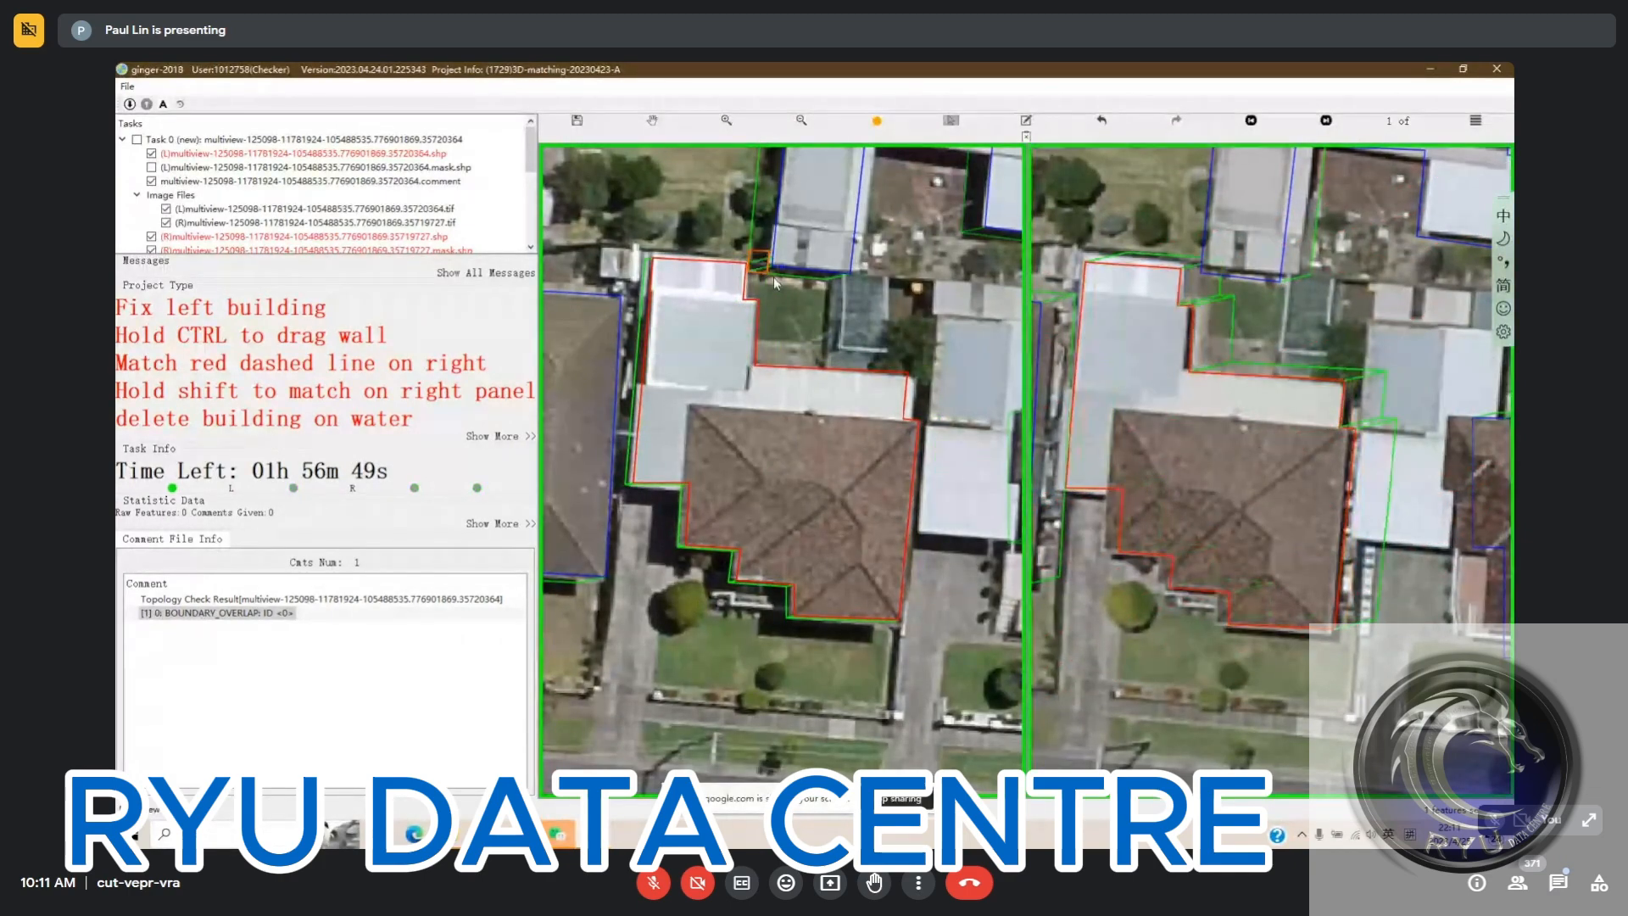
Set the edited house to confirmed in the remaining right views and return to the first view
{"action": "key", "text": "Escape"}
{"action": "scroll", "coordinate": [848, 332], "scroll_direction": "down", "scroll_amount": 2}
{"action": "left_click_drag", "start_coordinate": [885, 338], "coordinate": [853, 340]}
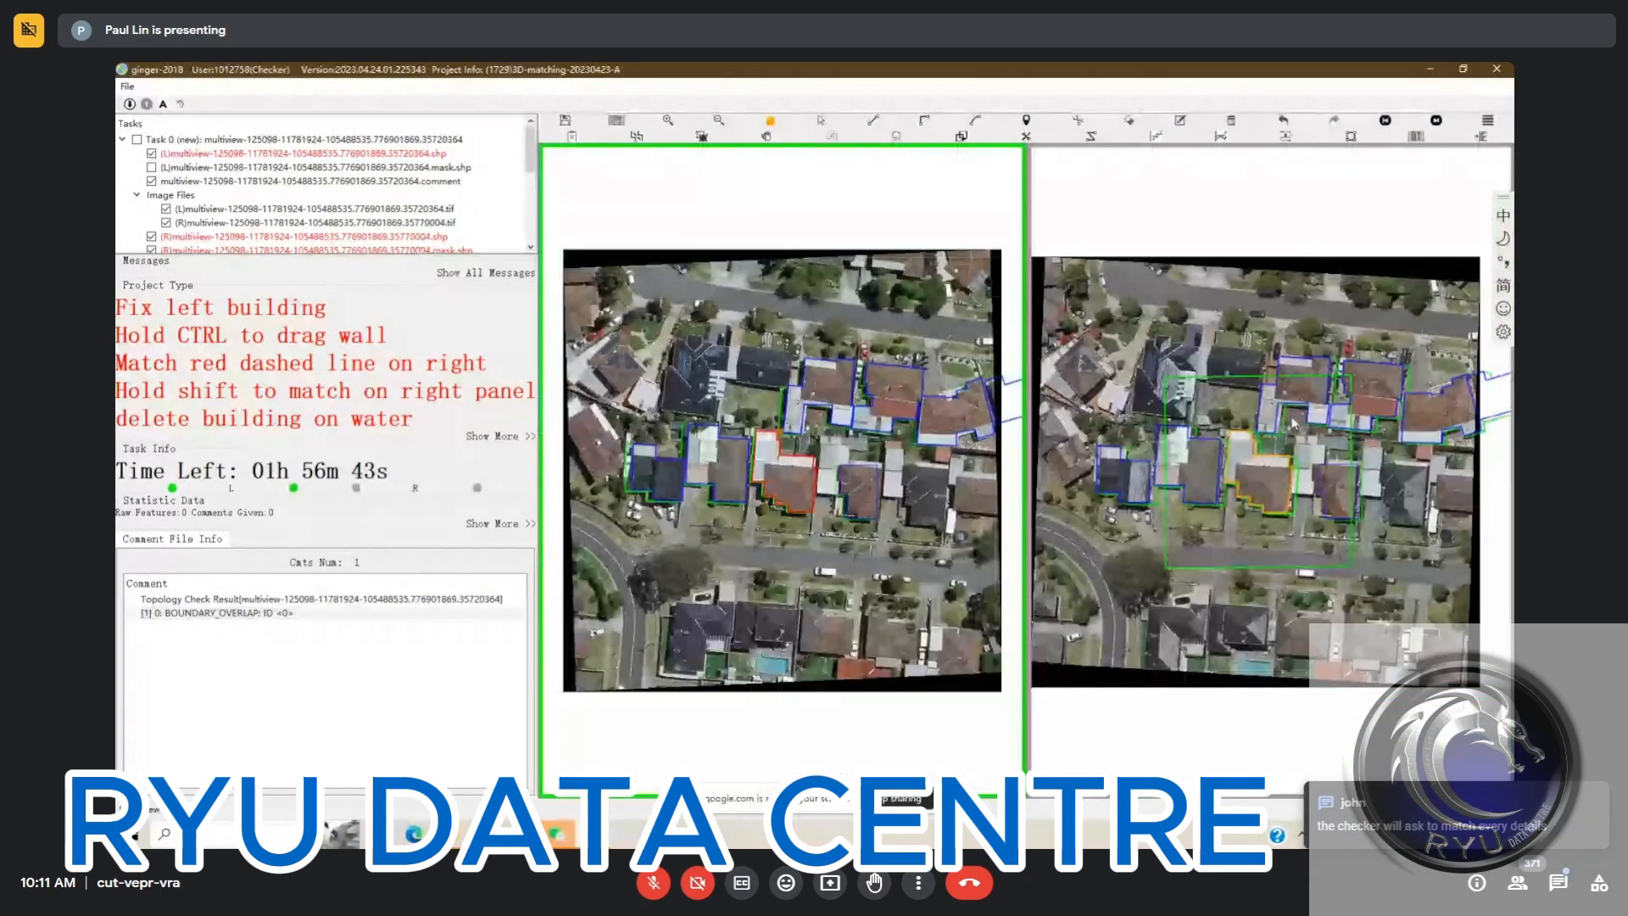
{"action": "scroll", "coordinate": [1262, 506], "scroll_direction": "up", "scroll_amount": 6}
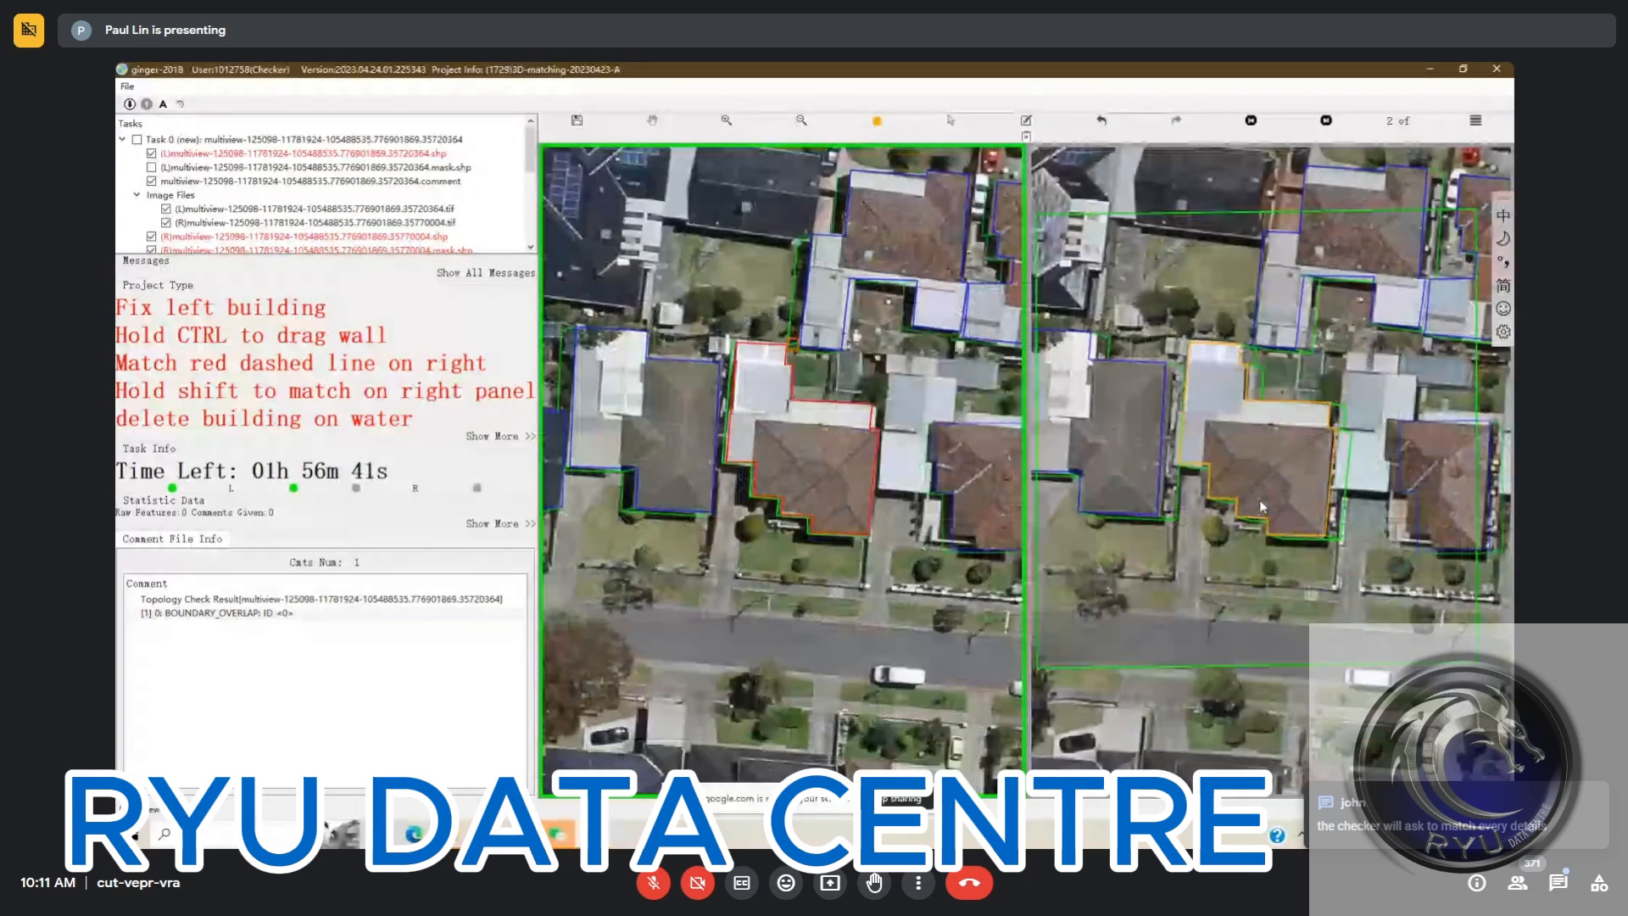
{"action": "key", "text": "Right"}
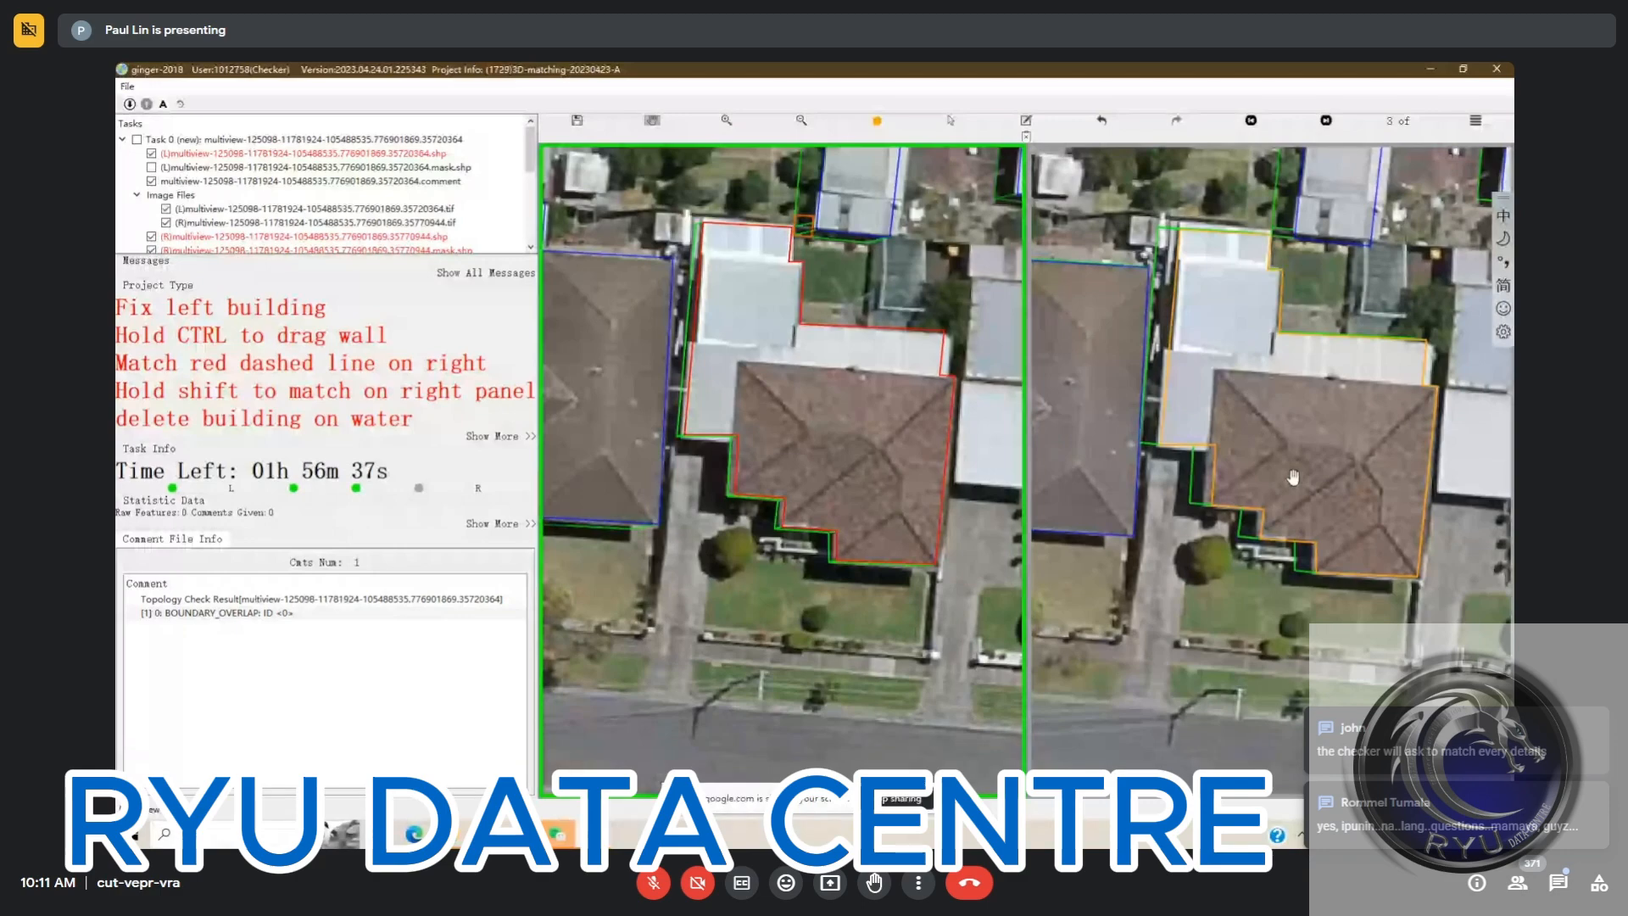
{"action": "key", "text": "Right"}
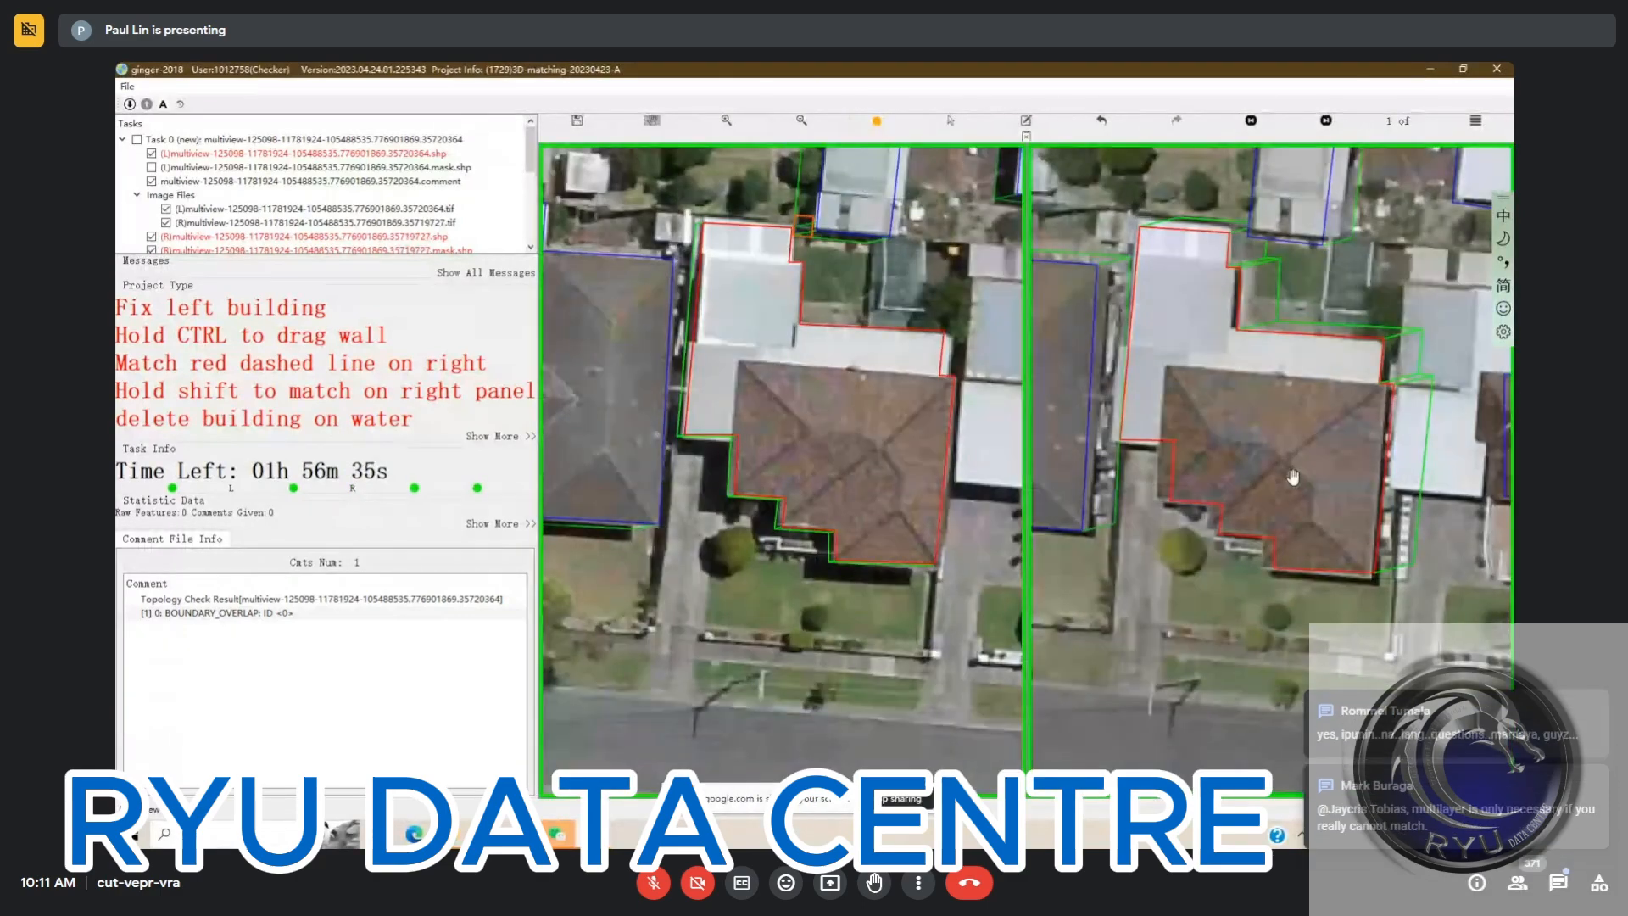
{"action": "left_click_drag", "start_coordinate": [1293, 477], "coordinate": [1302, 450]}
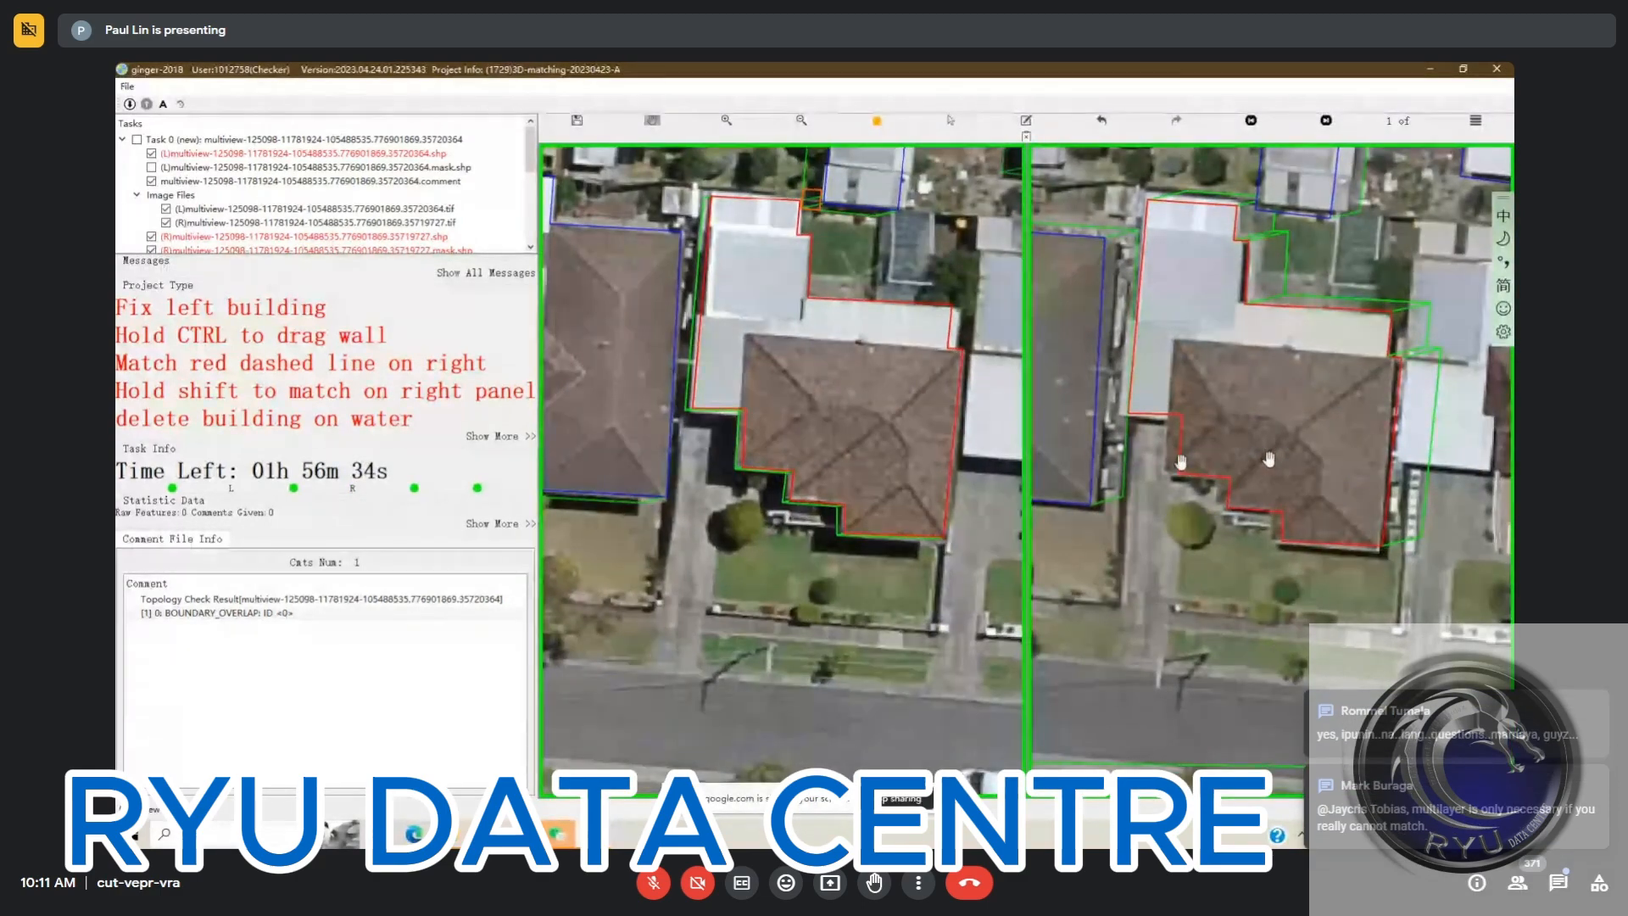
Submit the corrected task and switch to the other open ginger-2018 window showing the next matching task
{"action": "mouse_move", "coordinate": [593, 835]}
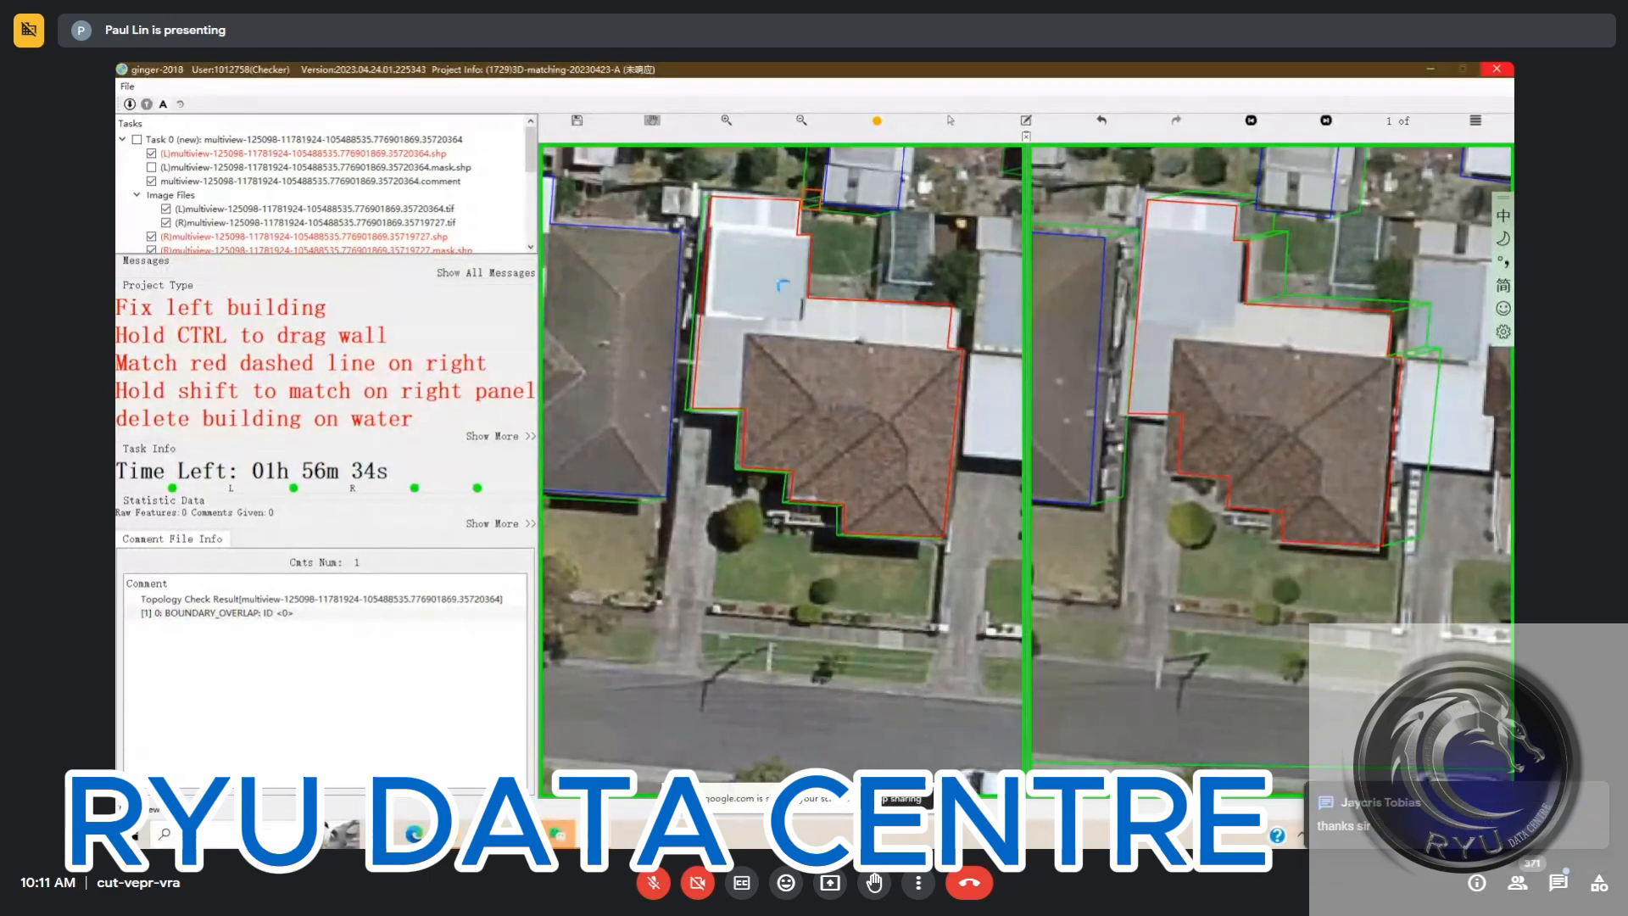
{"action": "left_click", "coordinate": [812, 452]}
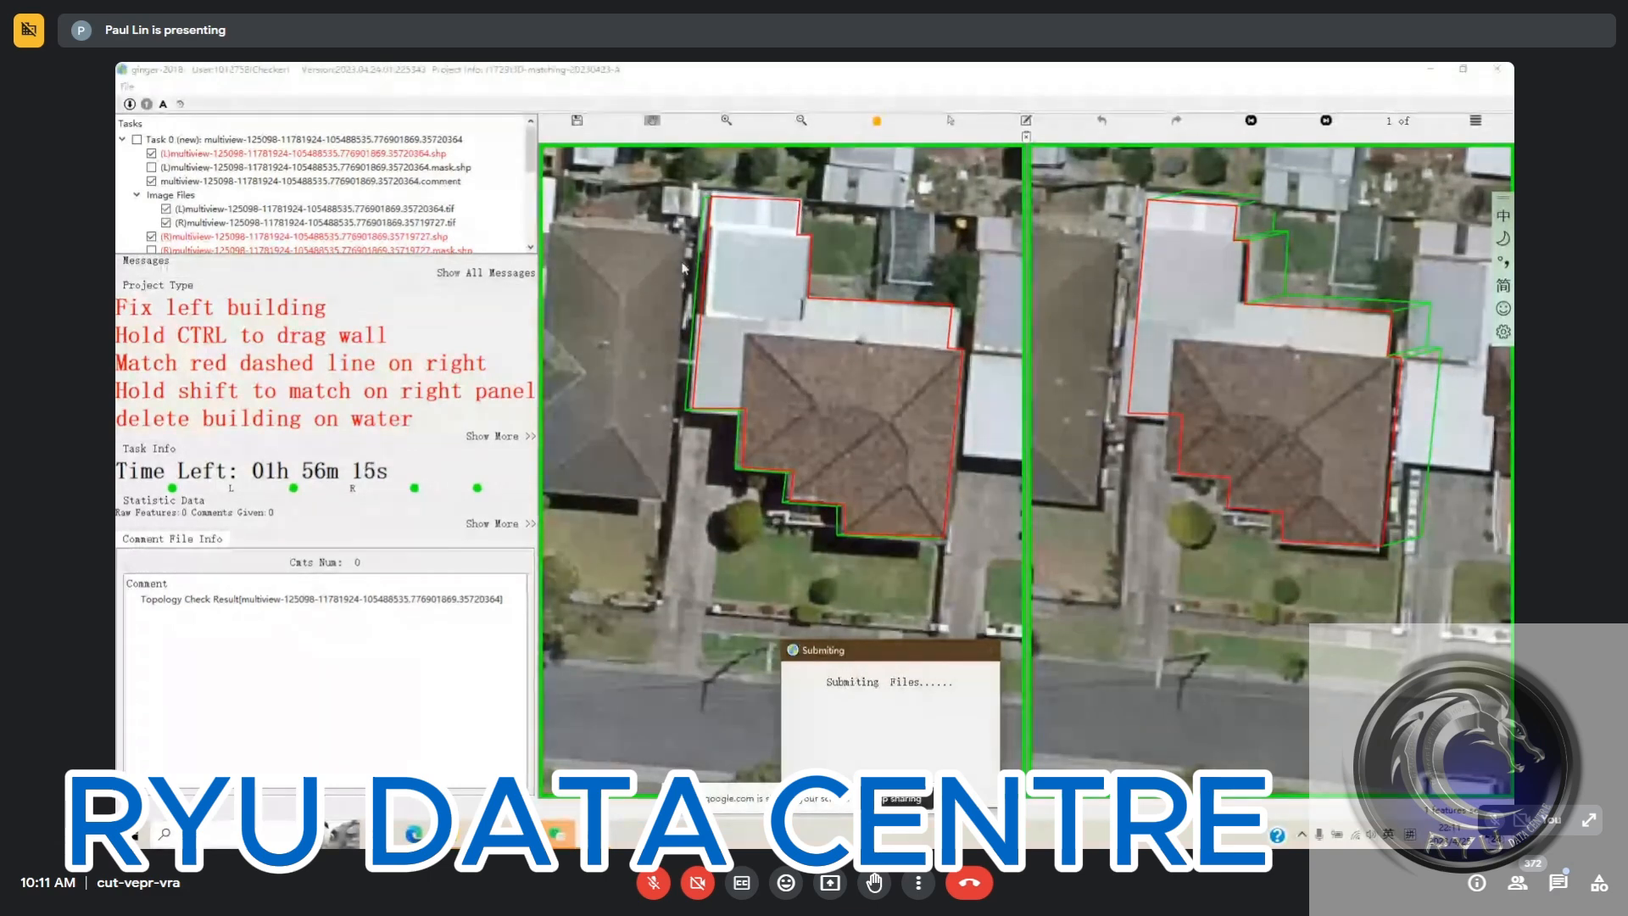
{"action": "left_click", "coordinate": [594, 834]}
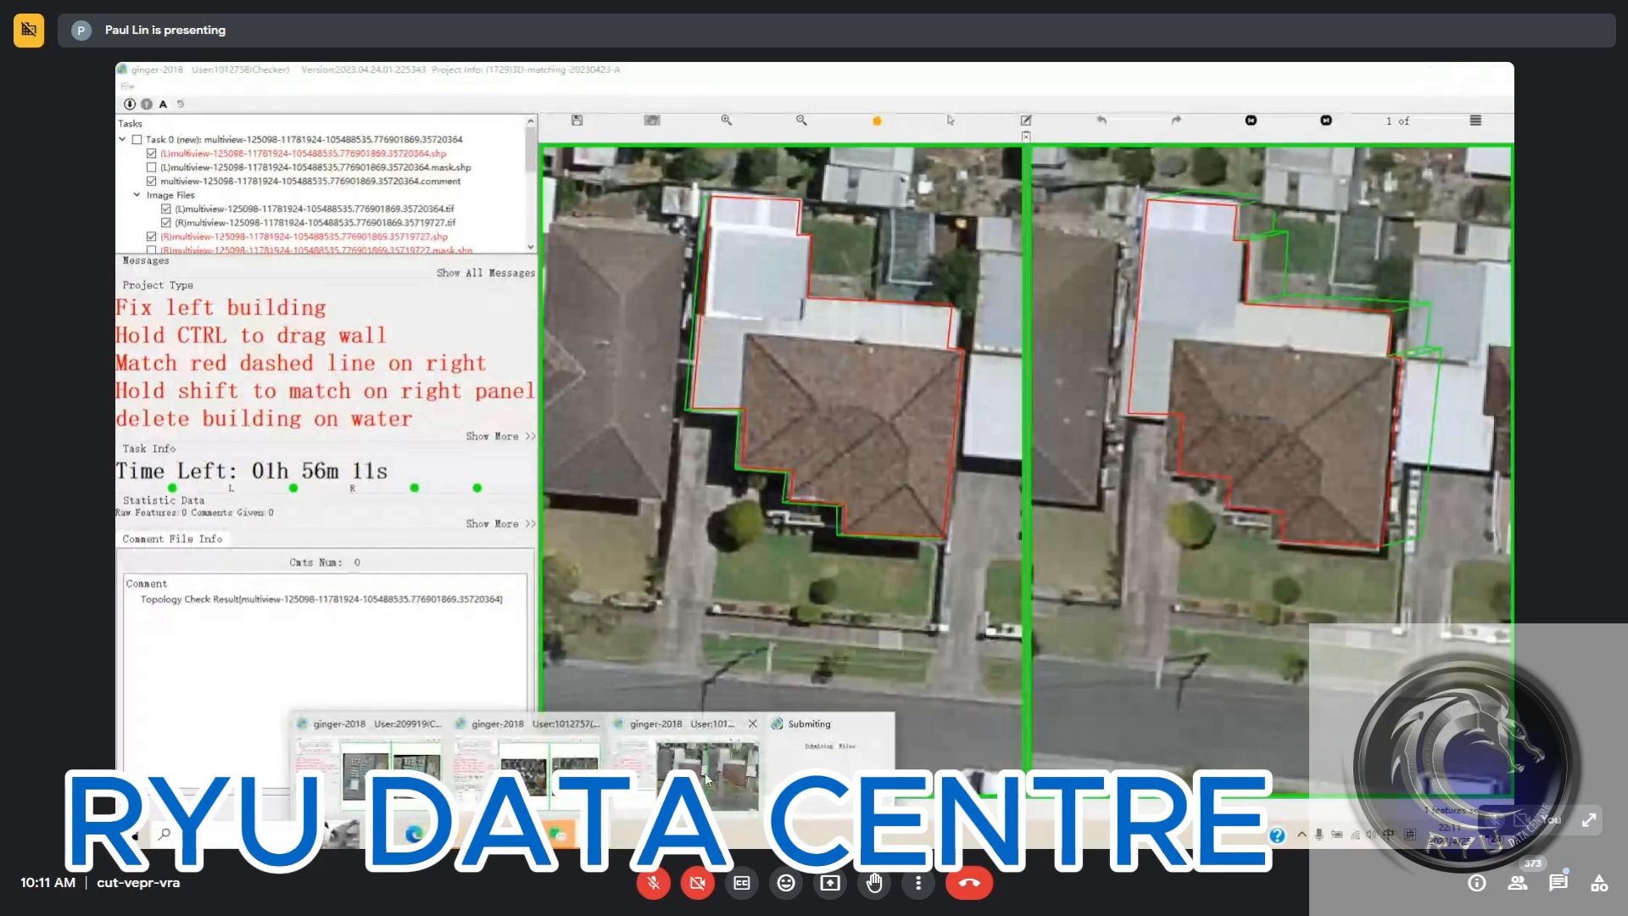
{"action": "left_click", "coordinate": [705, 772]}
Extend the east wall of the central house's outline over the tree-covered part of its grey roof in the left image
{"action": "scroll", "coordinate": [773, 533], "scroll_direction": "up", "scroll_amount": 3}
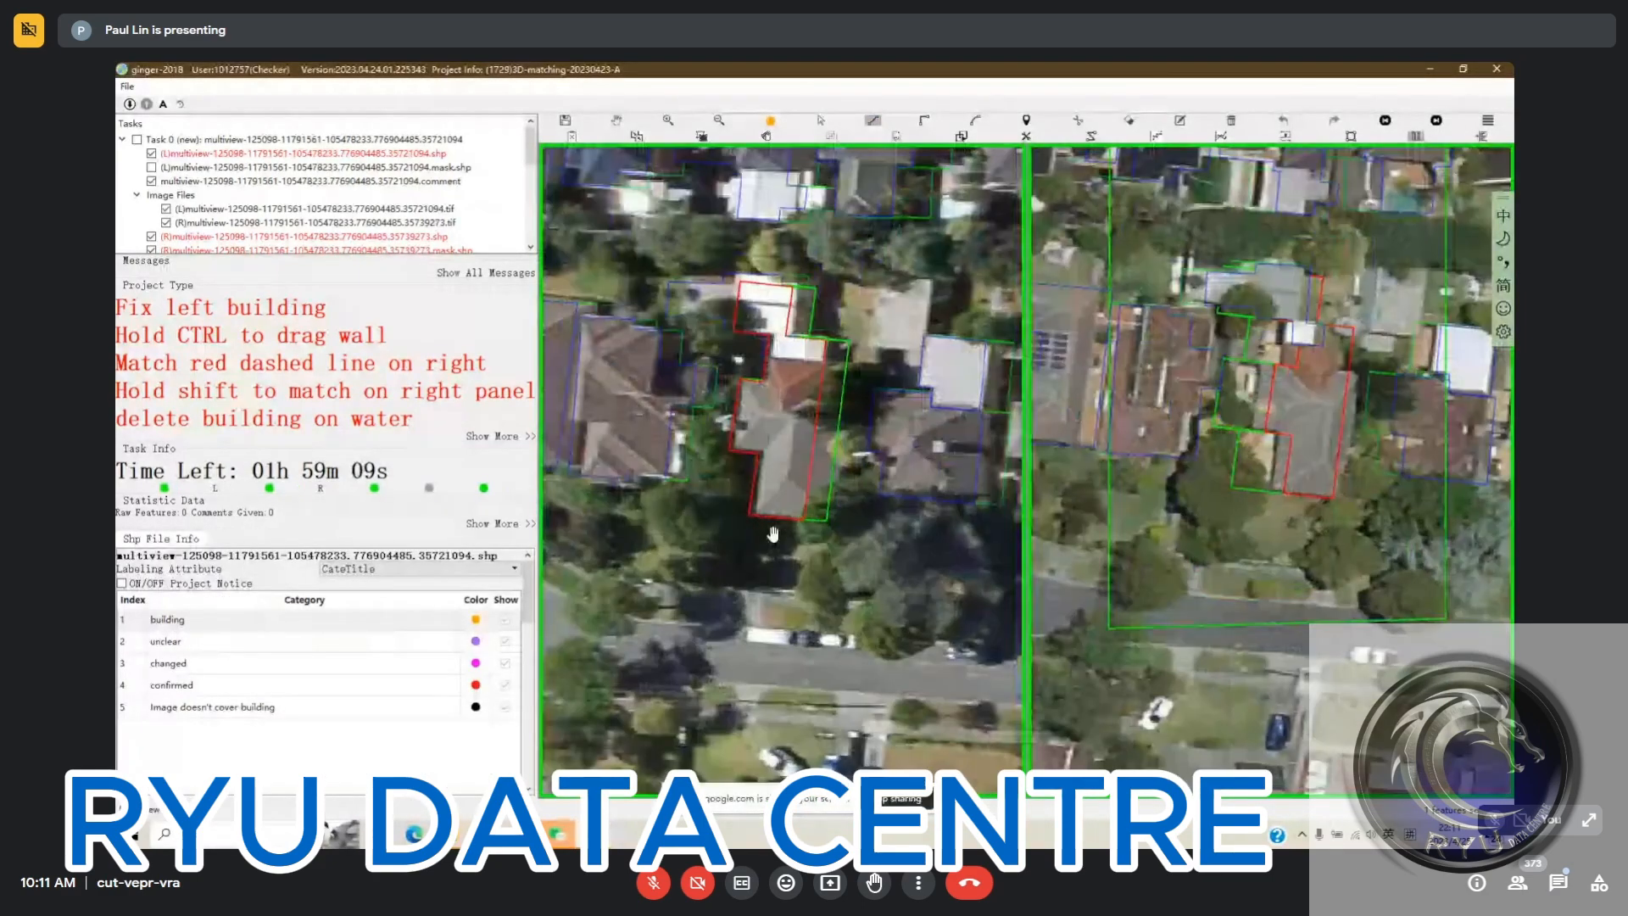
{"action": "key", "text": "space"}
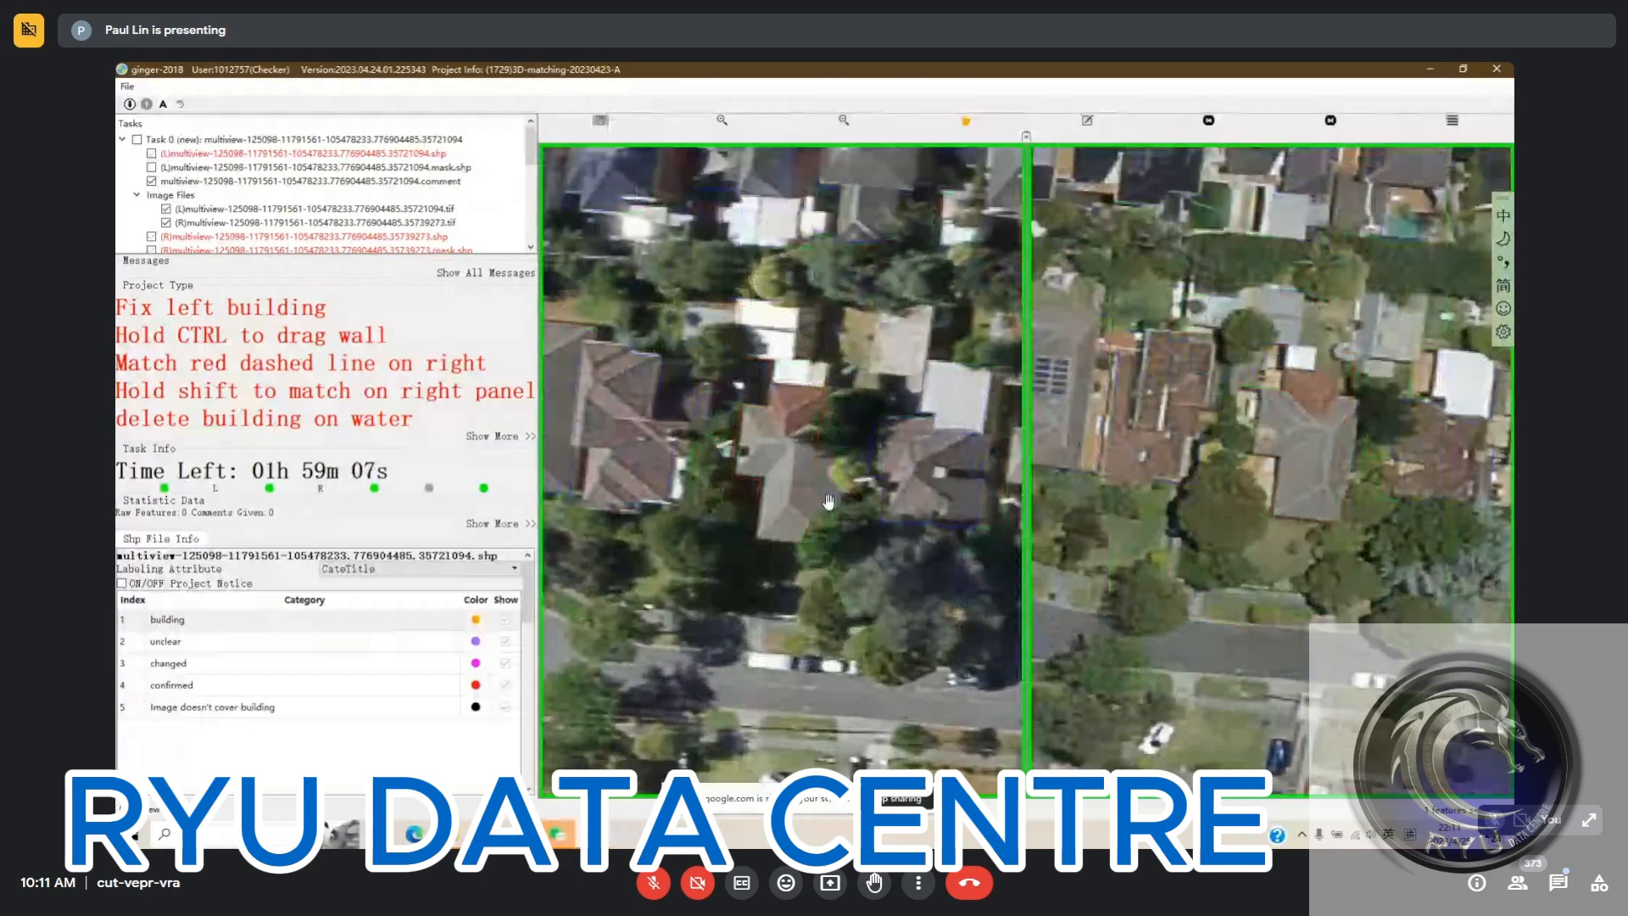
{"action": "key", "text": "space"}
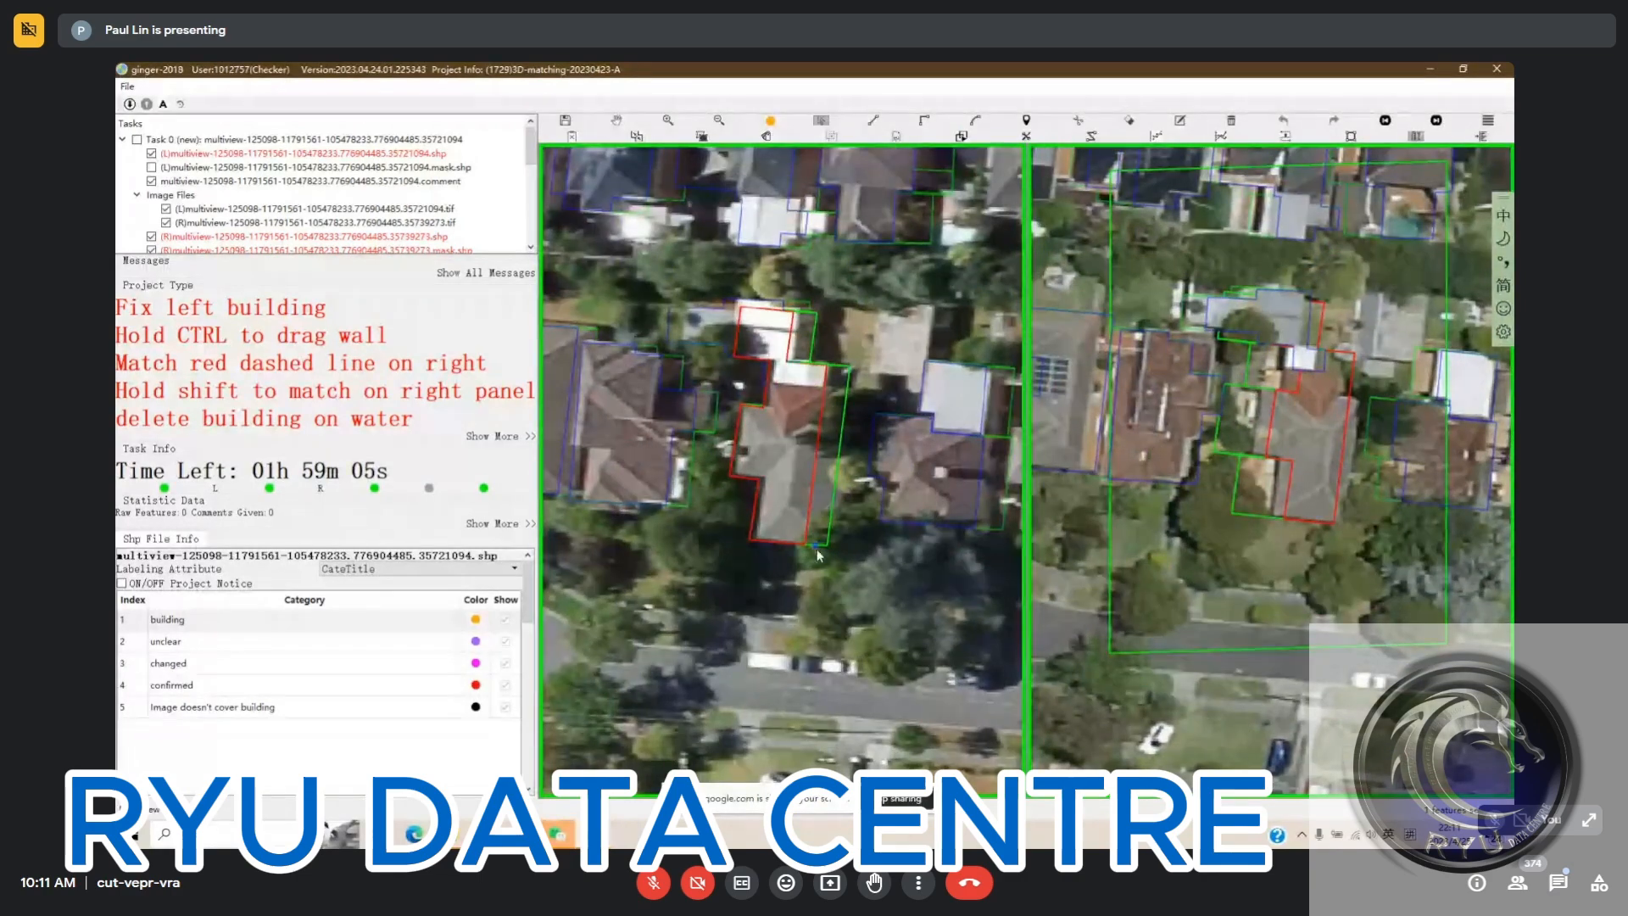
{"action": "left_click", "coordinate": [786, 517]}
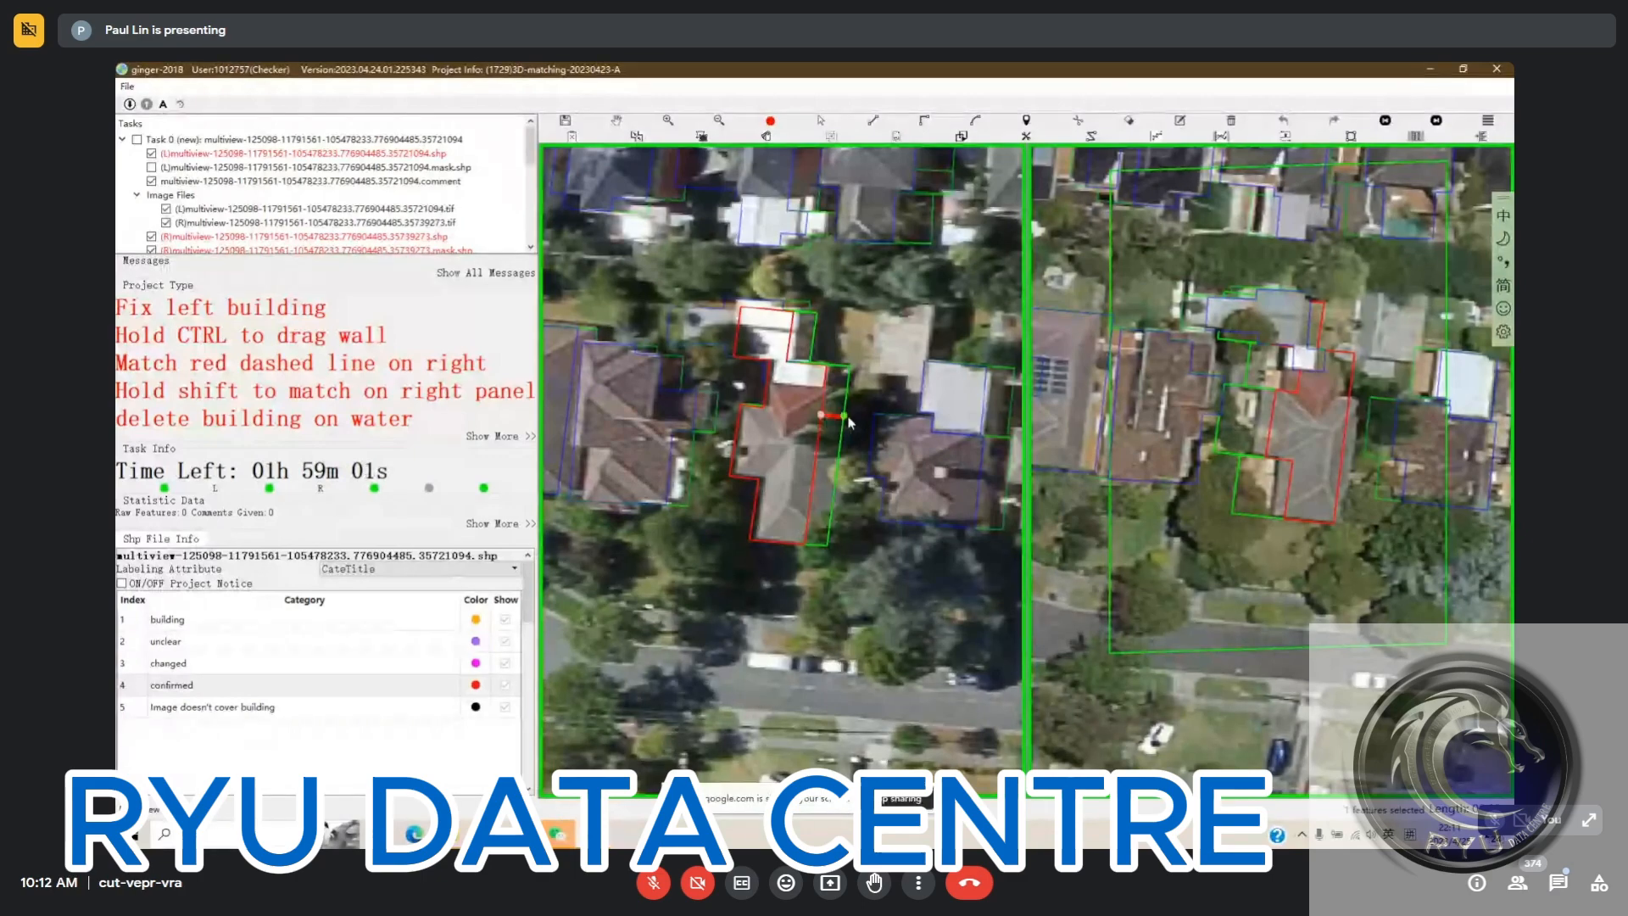
{"action": "left_click", "coordinate": [821, 415]}
{"action": "left_click", "coordinate": [844, 418]}
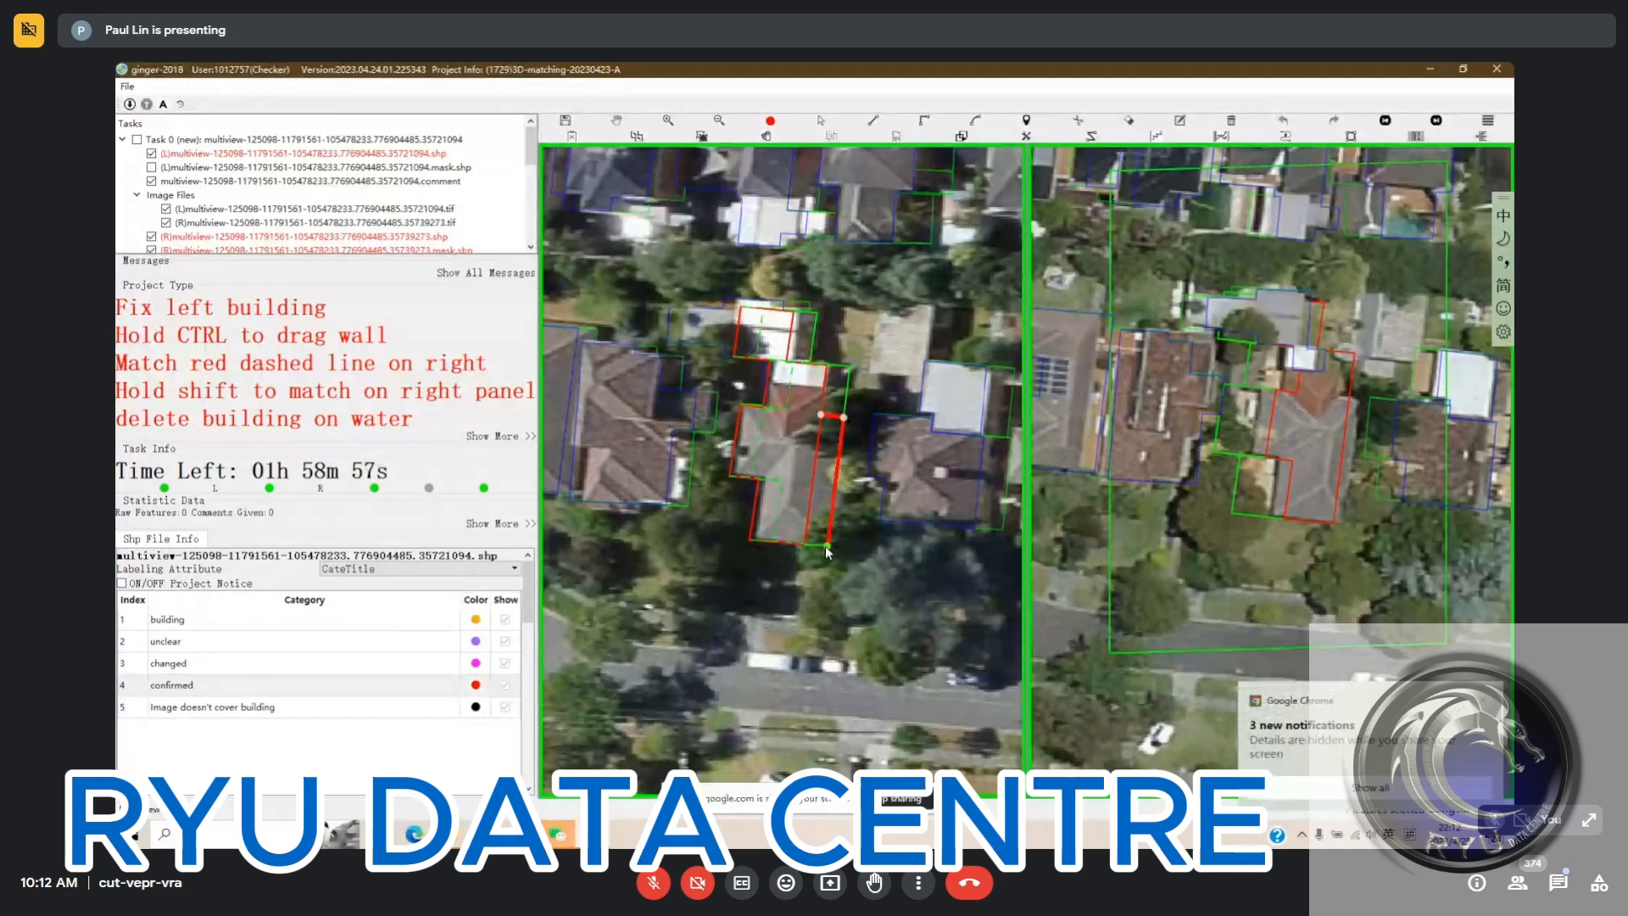
{"action": "left_click", "coordinate": [826, 547]}
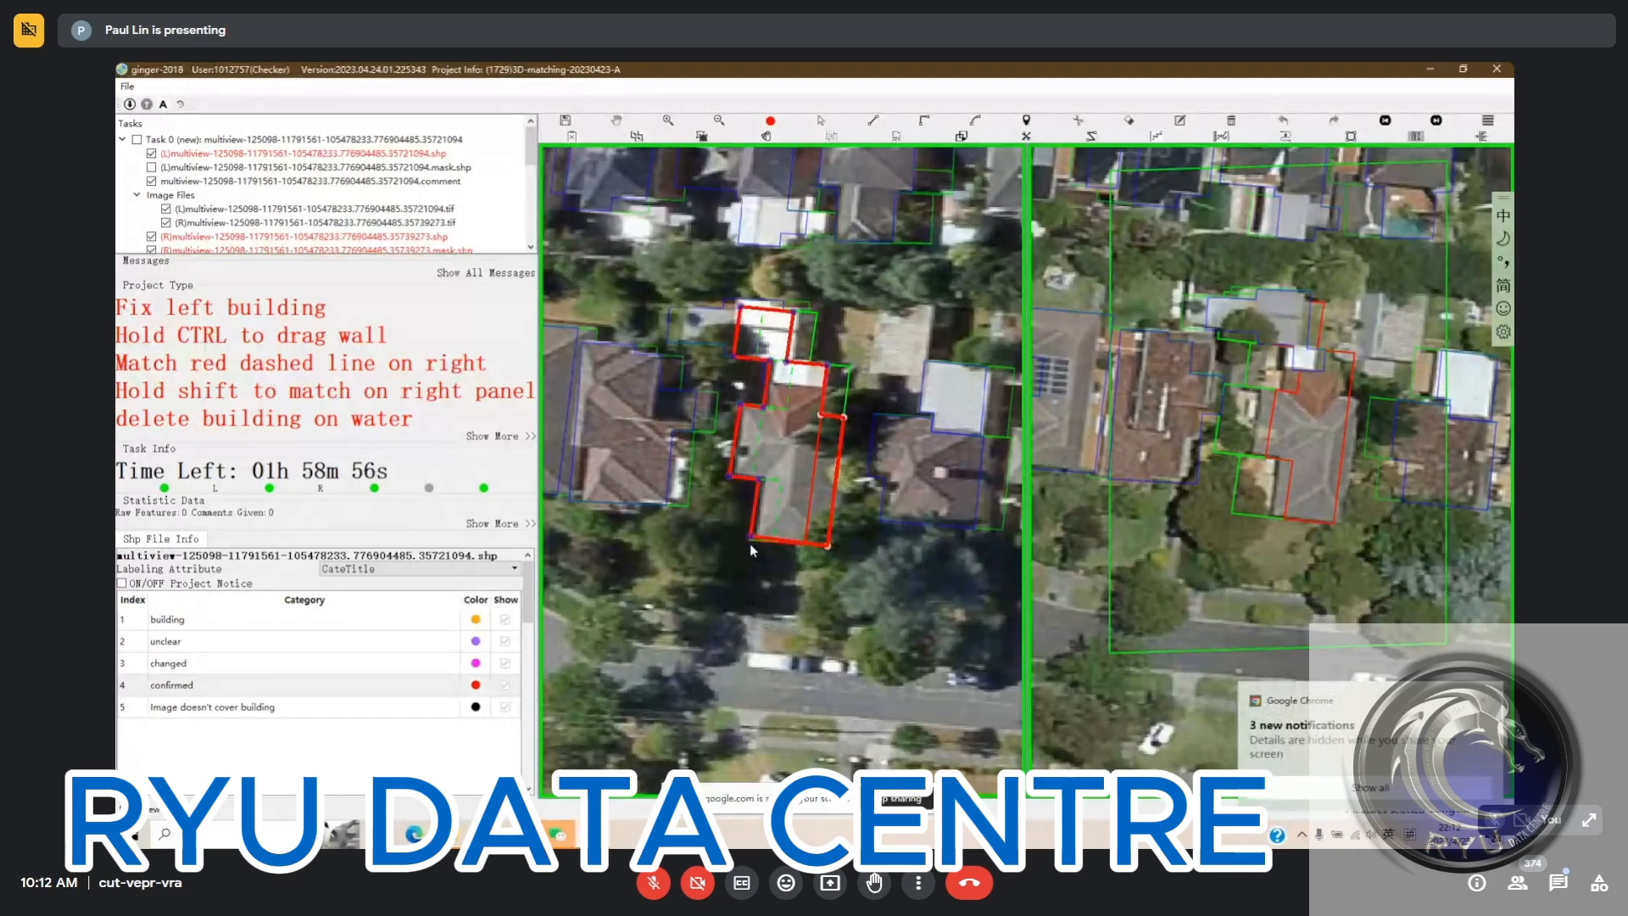
{"action": "right_click", "coordinate": [839, 503]}
{"action": "left_click_drag", "start_coordinate": [843, 431], "coordinate": [846, 445]}
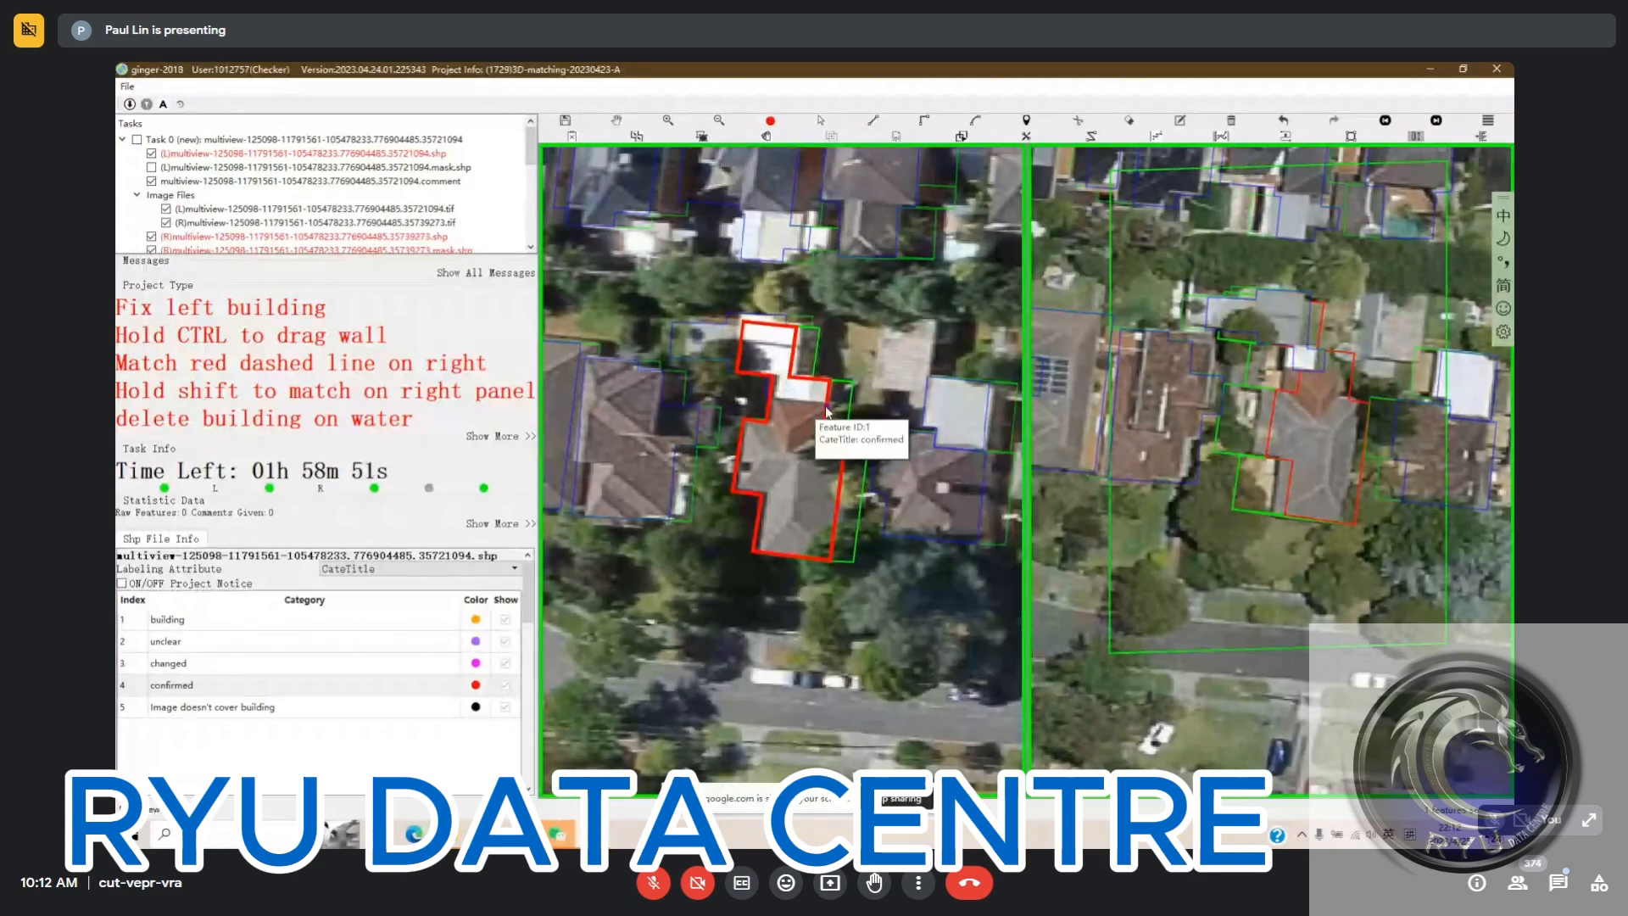
Cut the white-roofed northern parts off the house's outline along the edge of its red-tiled roof in the left image
{"action": "left_click", "coordinate": [776, 404]}
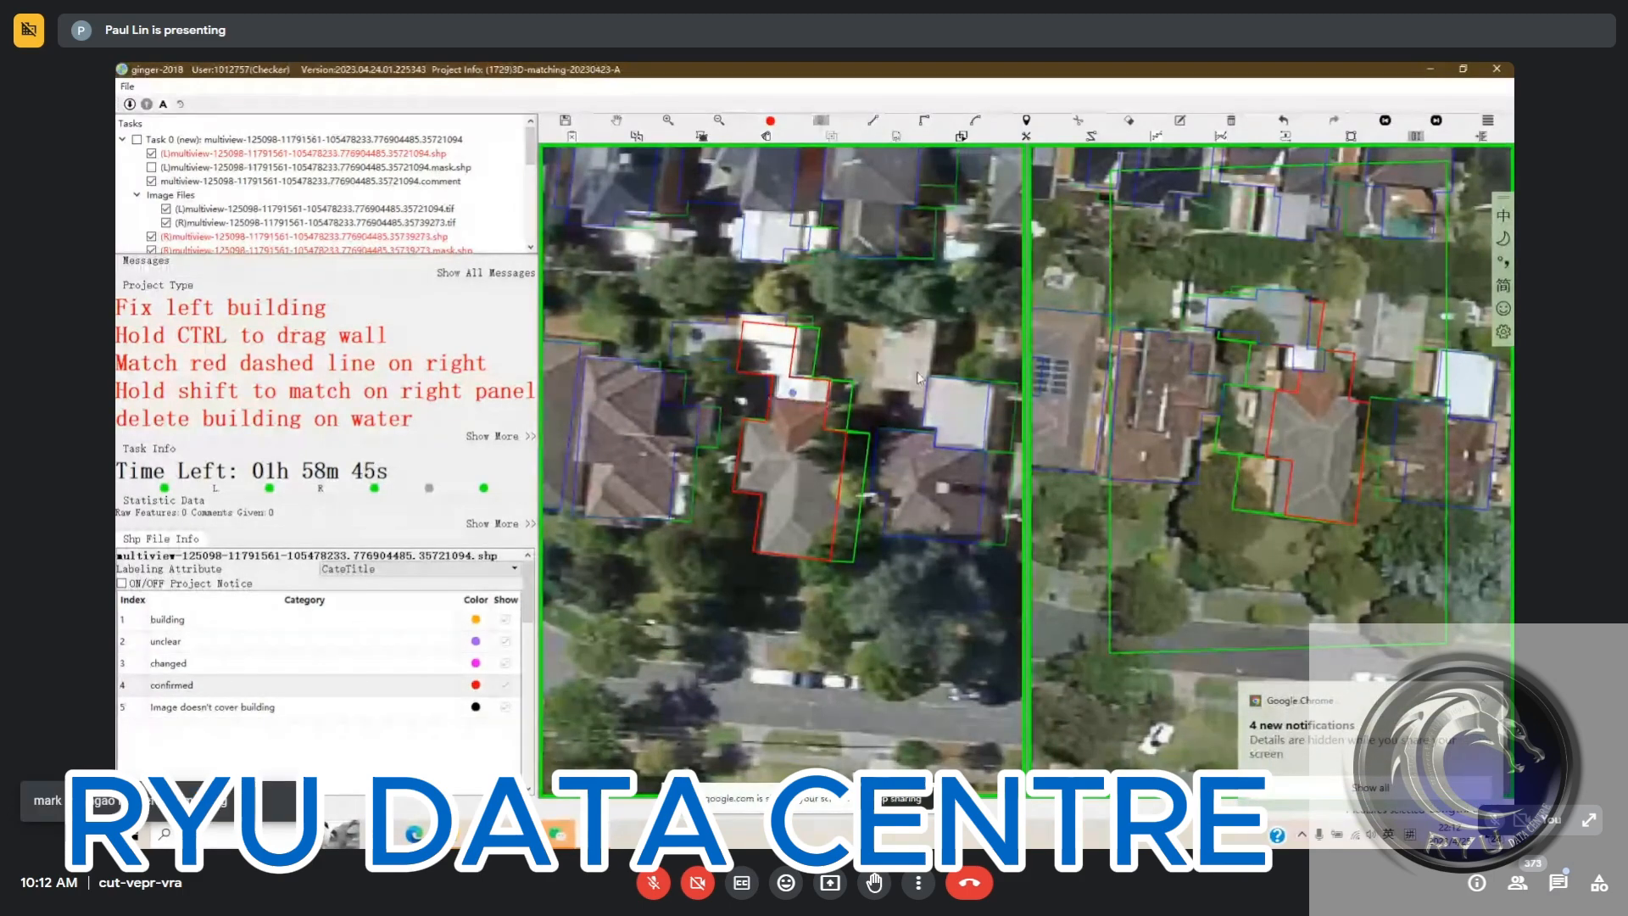
{"action": "key", "text": "space"}
{"action": "scroll", "coordinate": [1316, 381], "scroll_direction": "up", "scroll_amount": 2}
{"action": "key", "text": "space"}
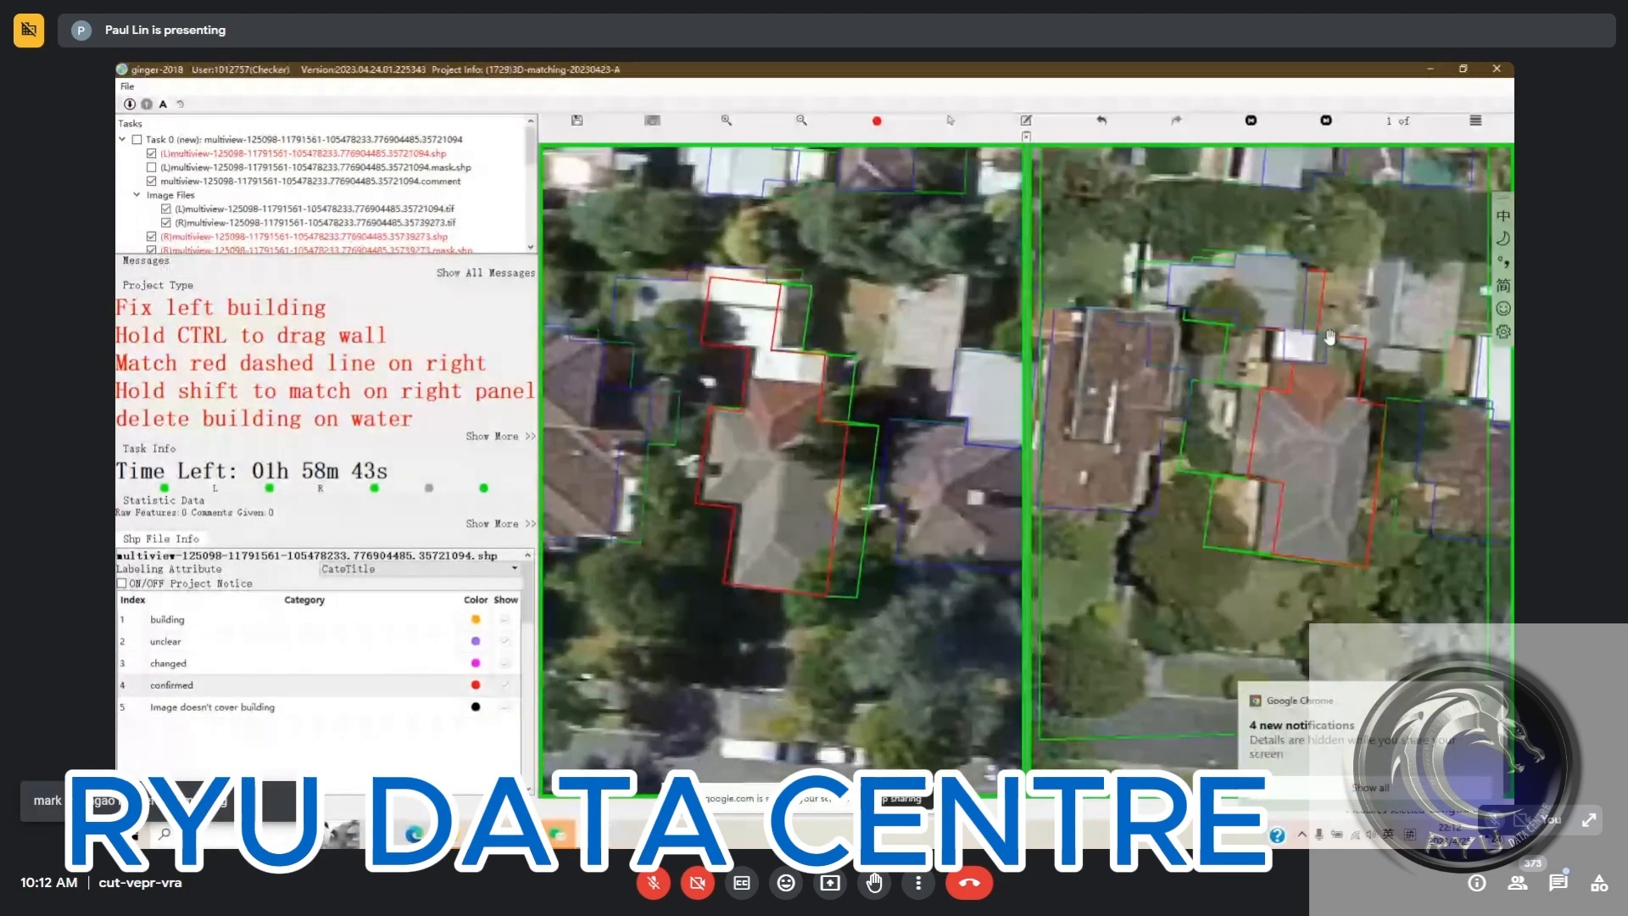
{"action": "left_click_drag", "start_coordinate": [749, 383], "coordinate": [750, 398]}
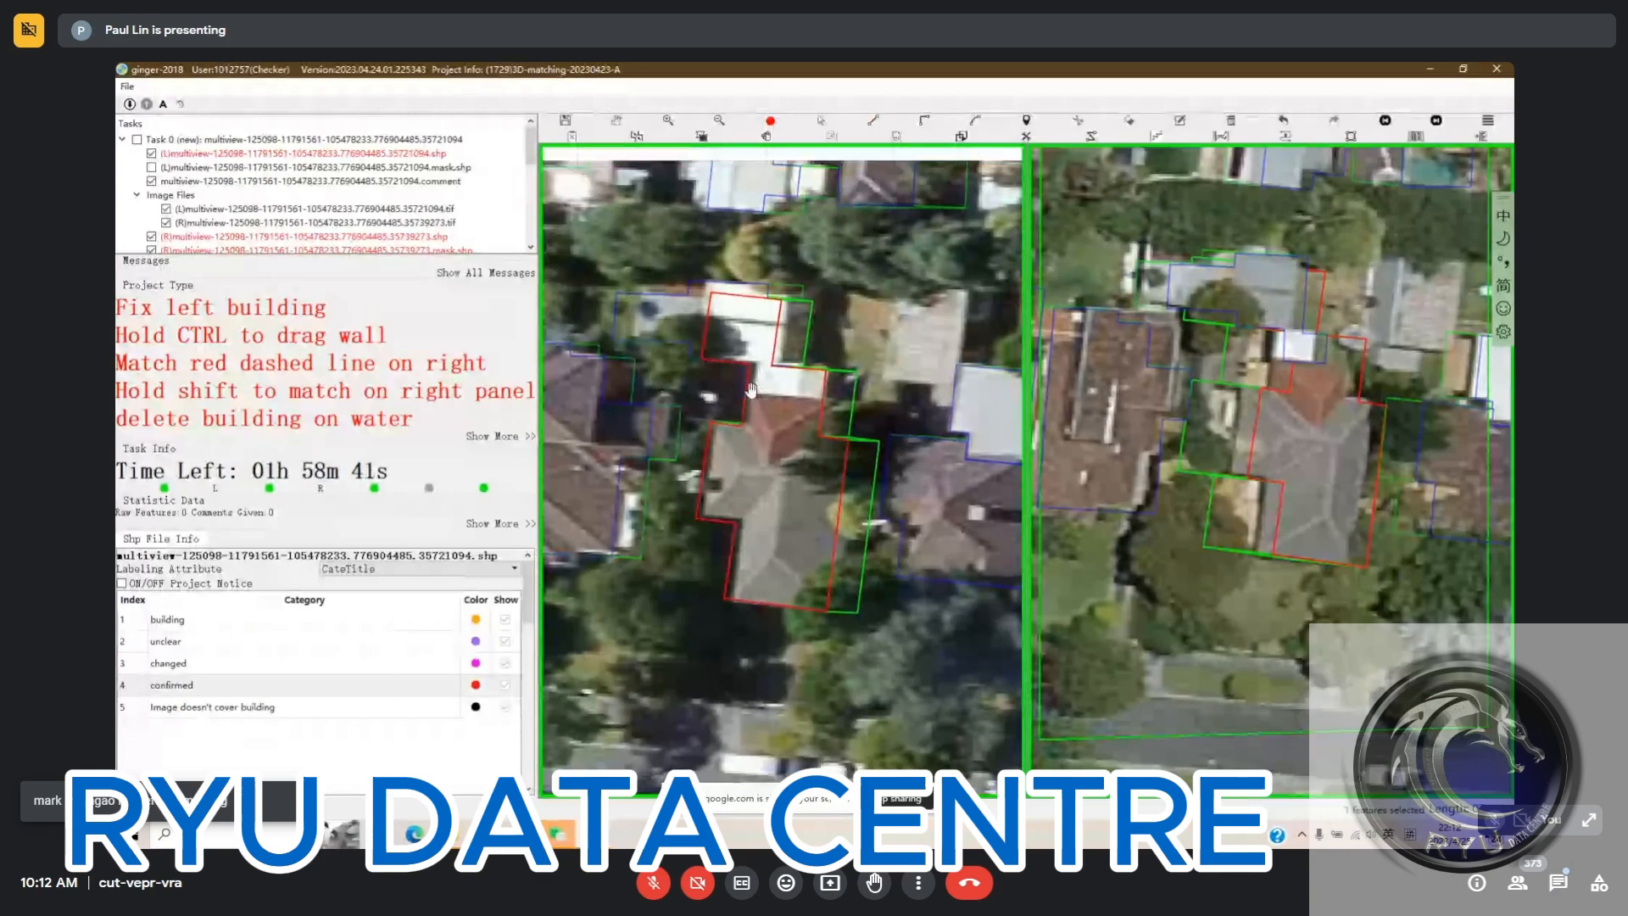
{"action": "left_click", "coordinate": [747, 389]}
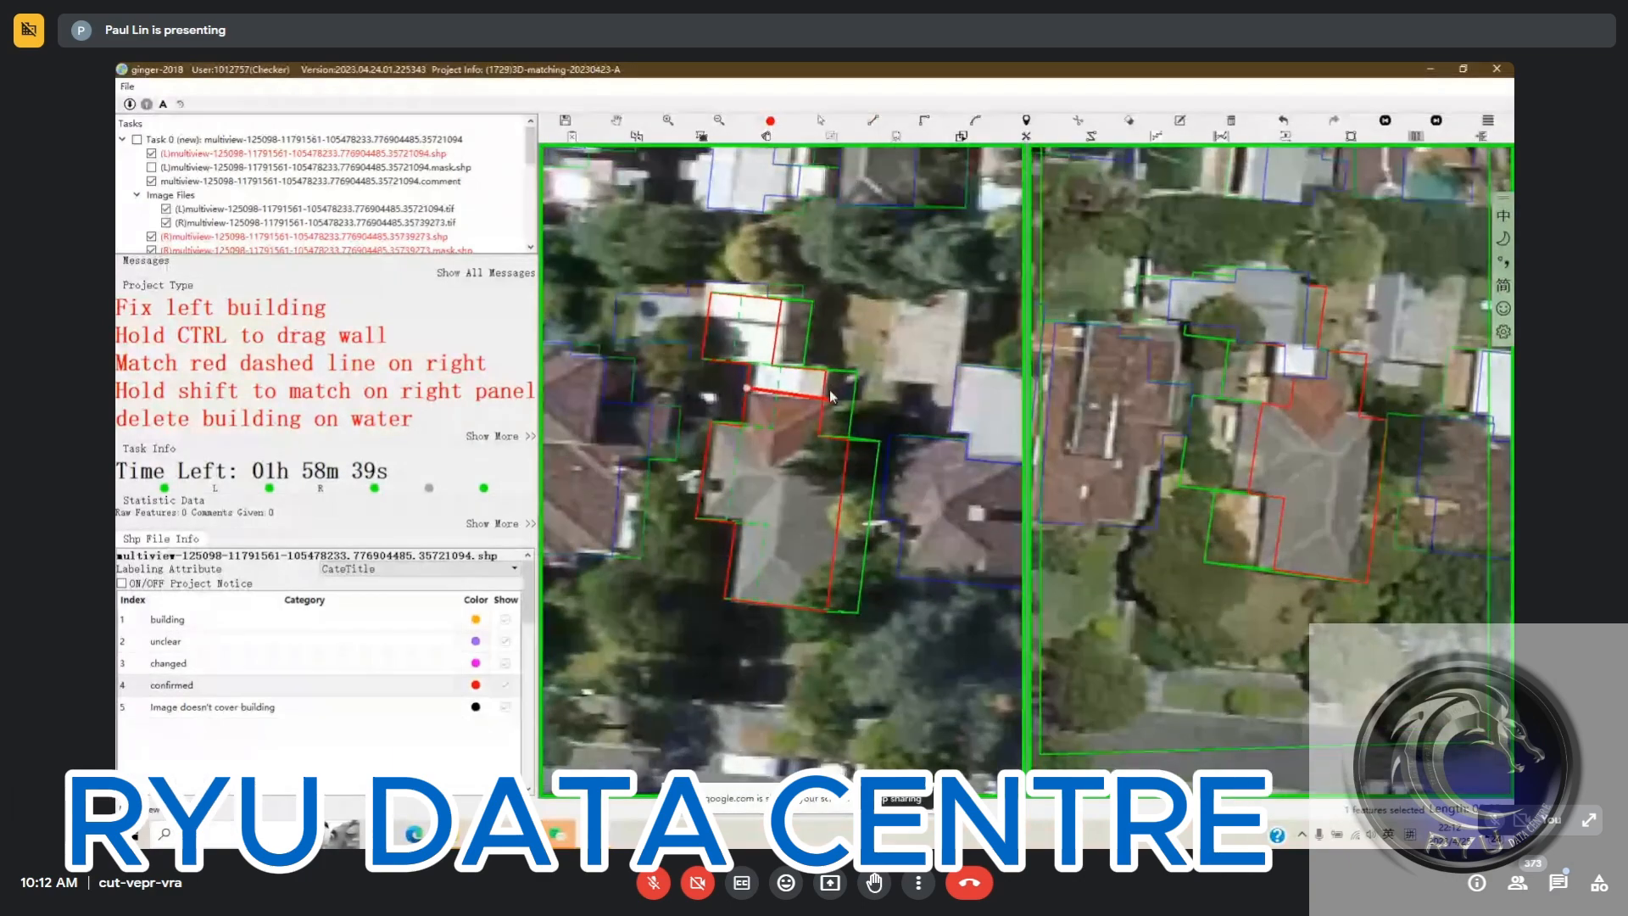
{"action": "left_click", "coordinate": [823, 398]}
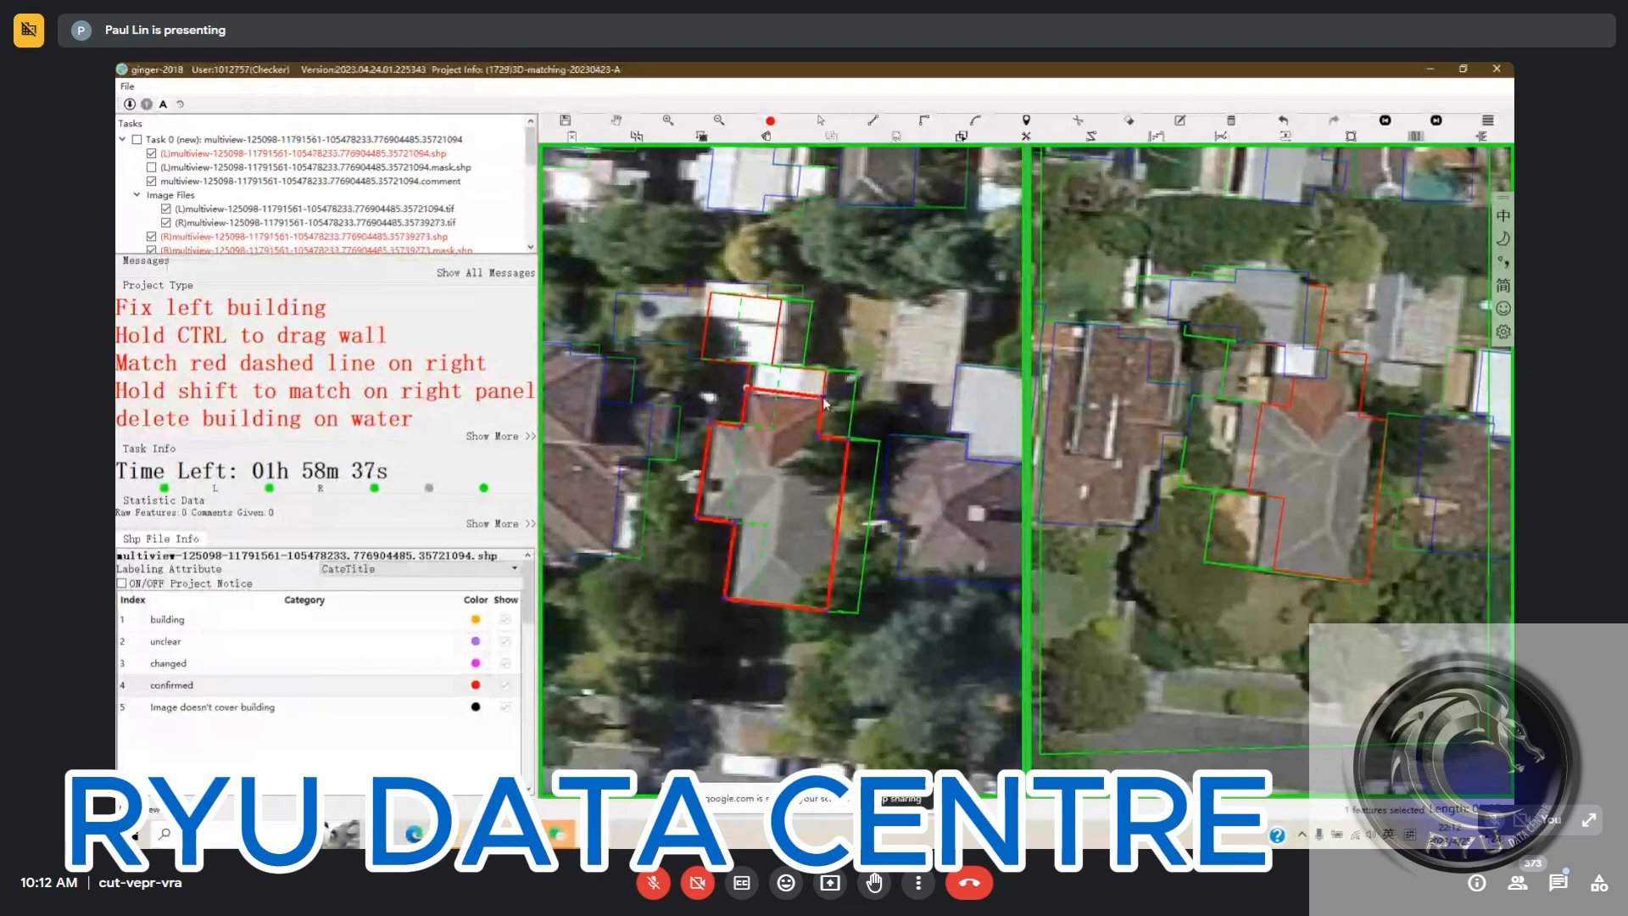
{"action": "right_click", "coordinate": [1148, 409]}
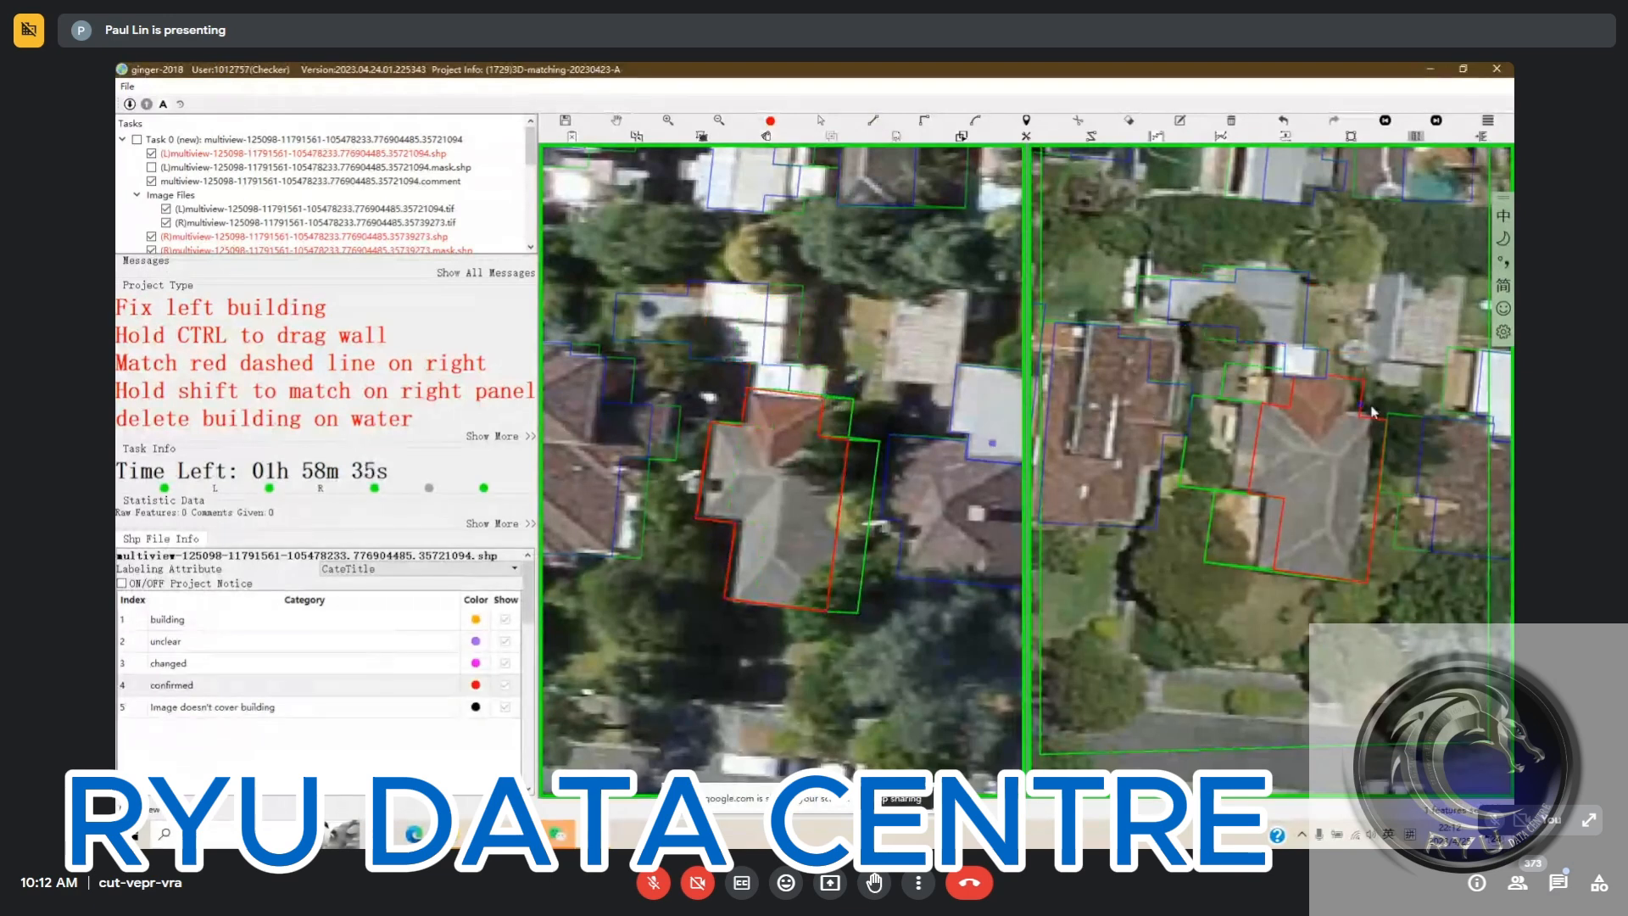
Move the west wall of the house's southern wing inward onto the grey roof edge in the left image
{"action": "key", "text": "s"}
{"action": "left_click", "coordinate": [770, 524]}
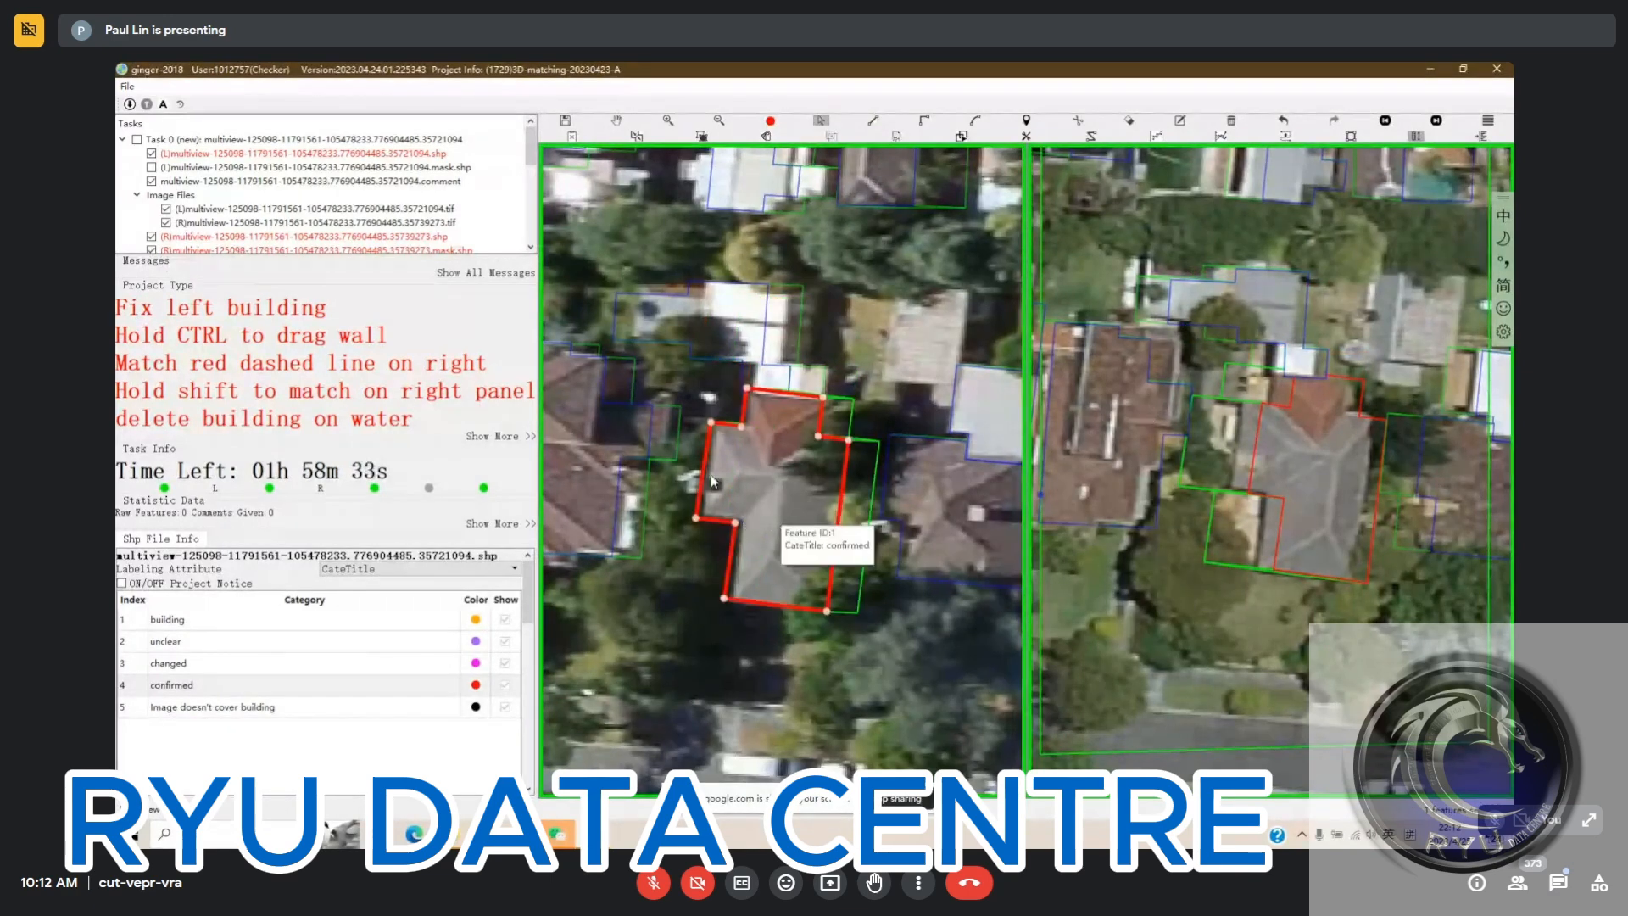
{"action": "left_click_drag", "start_coordinate": [729, 563], "coordinate": [735, 562]}
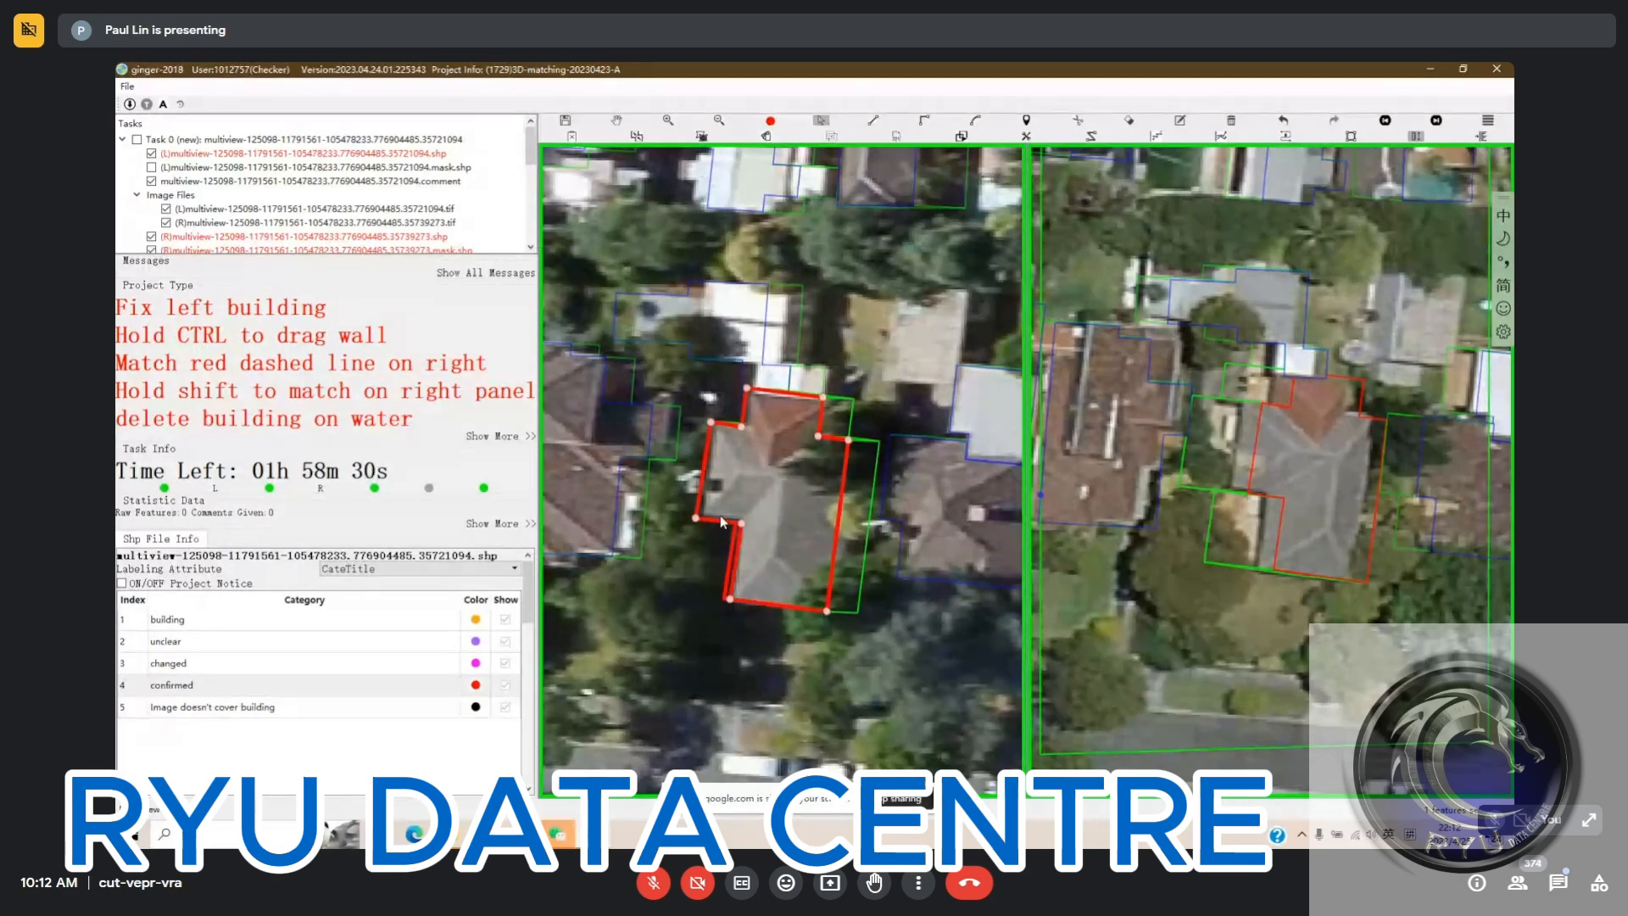
Match the edited house outline to its roof in the first right view and set it to confirmed
{"action": "left_click", "coordinate": [785, 499]}
{"action": "left_click", "coordinate": [803, 499]}
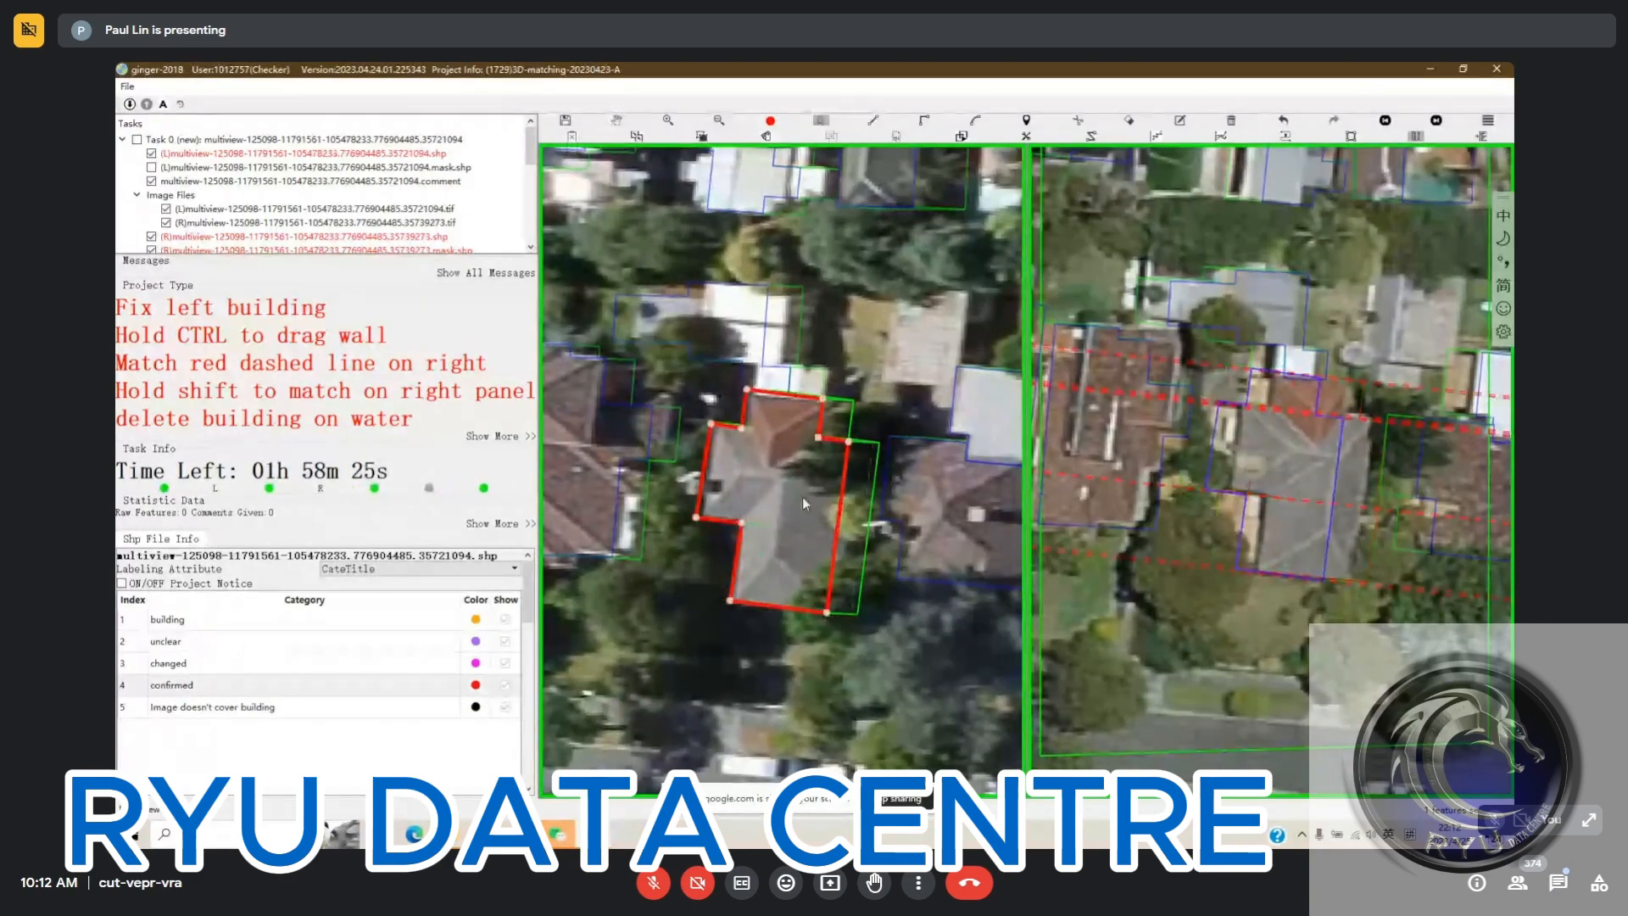
{"action": "left_click", "coordinate": [795, 497]}
{"action": "left_click", "coordinate": [799, 503]}
{"action": "left_click_drag", "start_coordinate": [800, 506], "coordinate": [818, 512]}
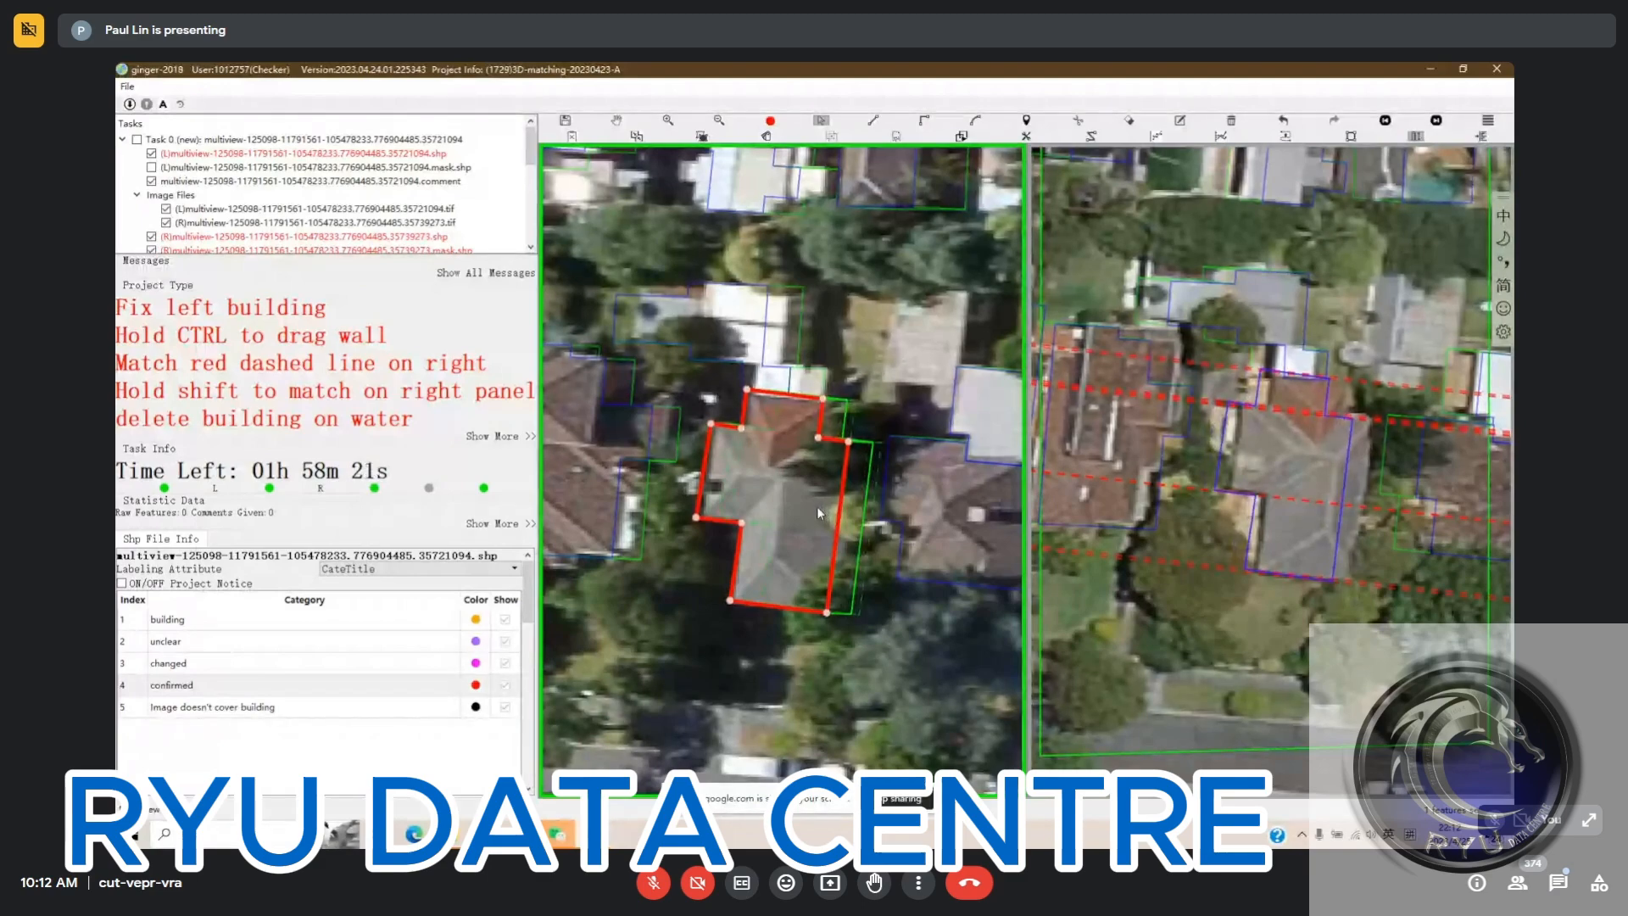
{"action": "left_click", "coordinate": [1320, 477]}
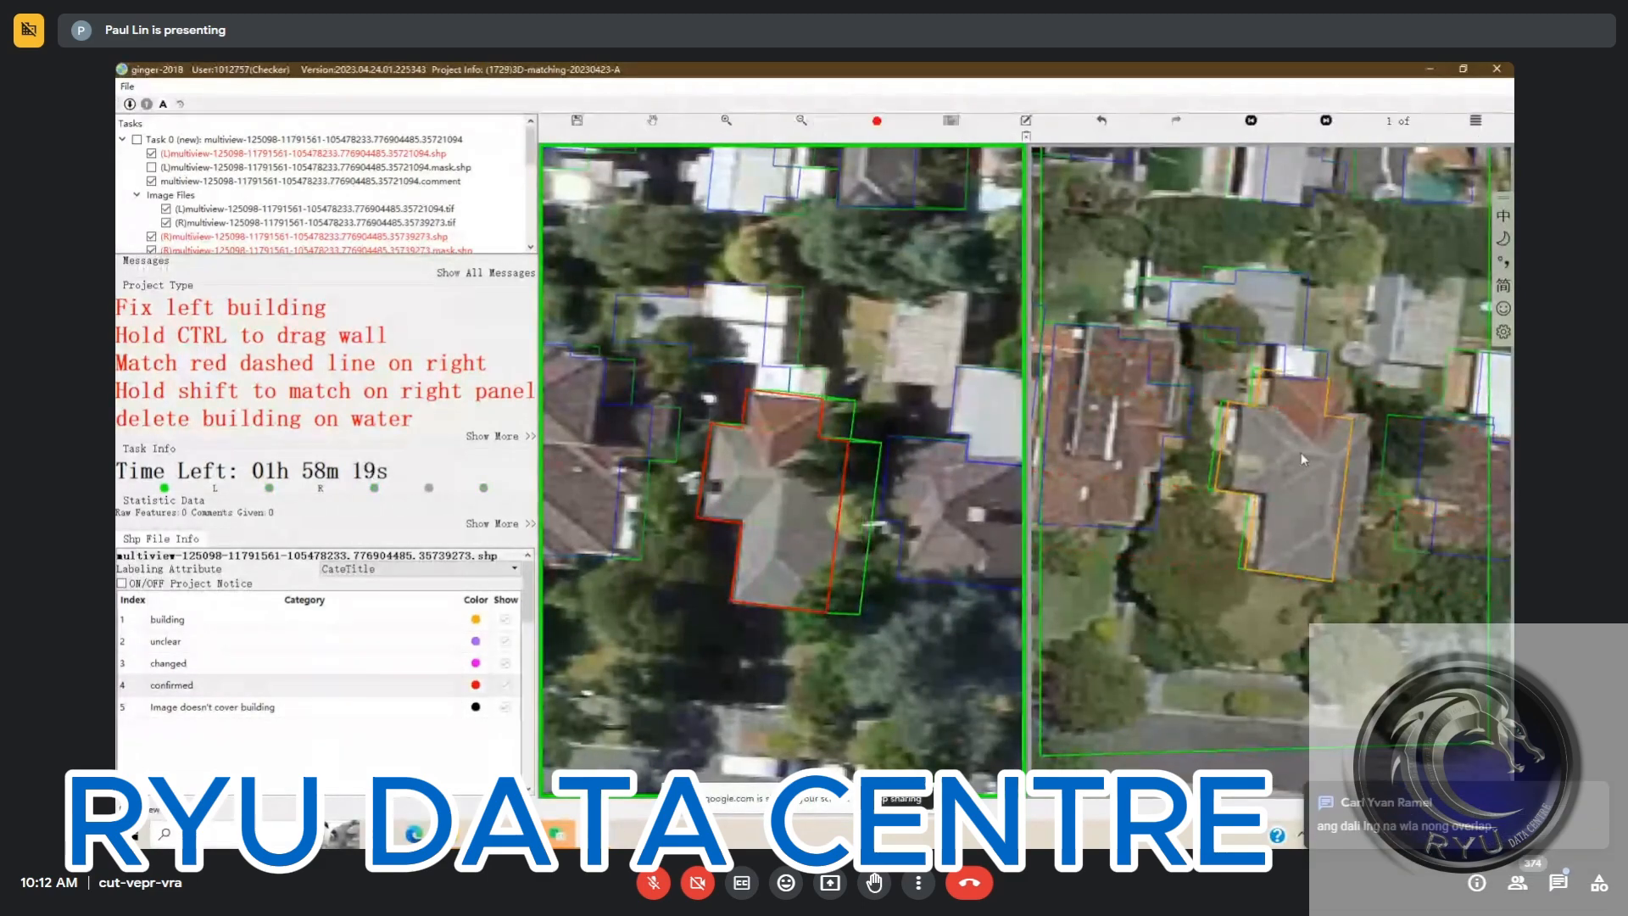
{"action": "left_click_drag", "start_coordinate": [1268, 457], "coordinate": [1287, 457]}
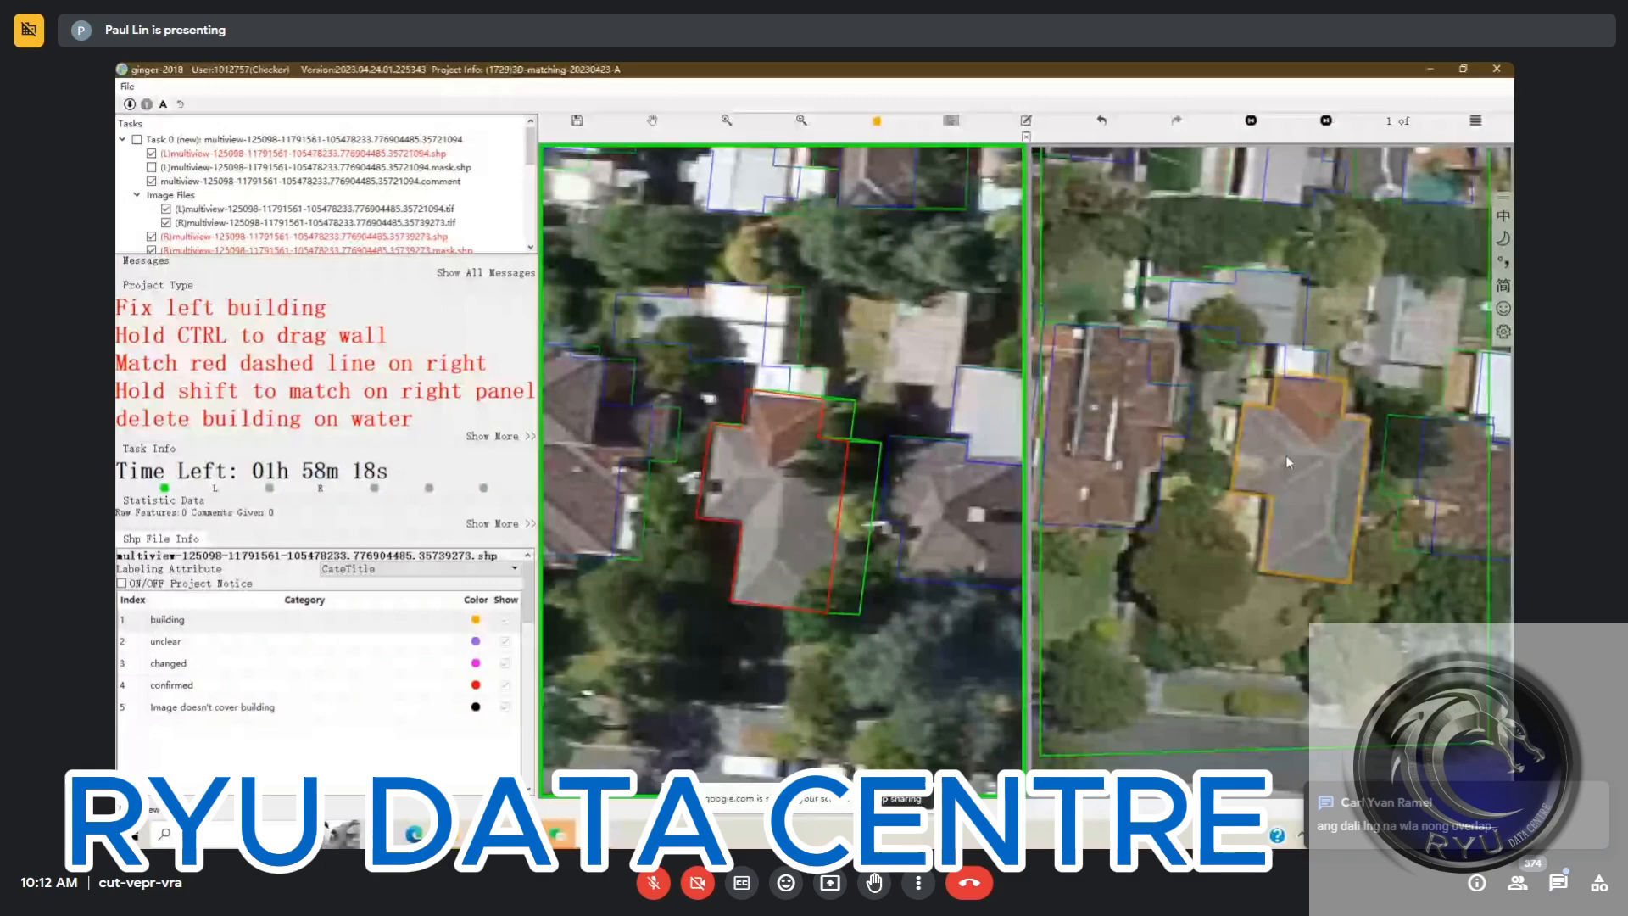
{"action": "left_click", "coordinate": [1191, 444]}
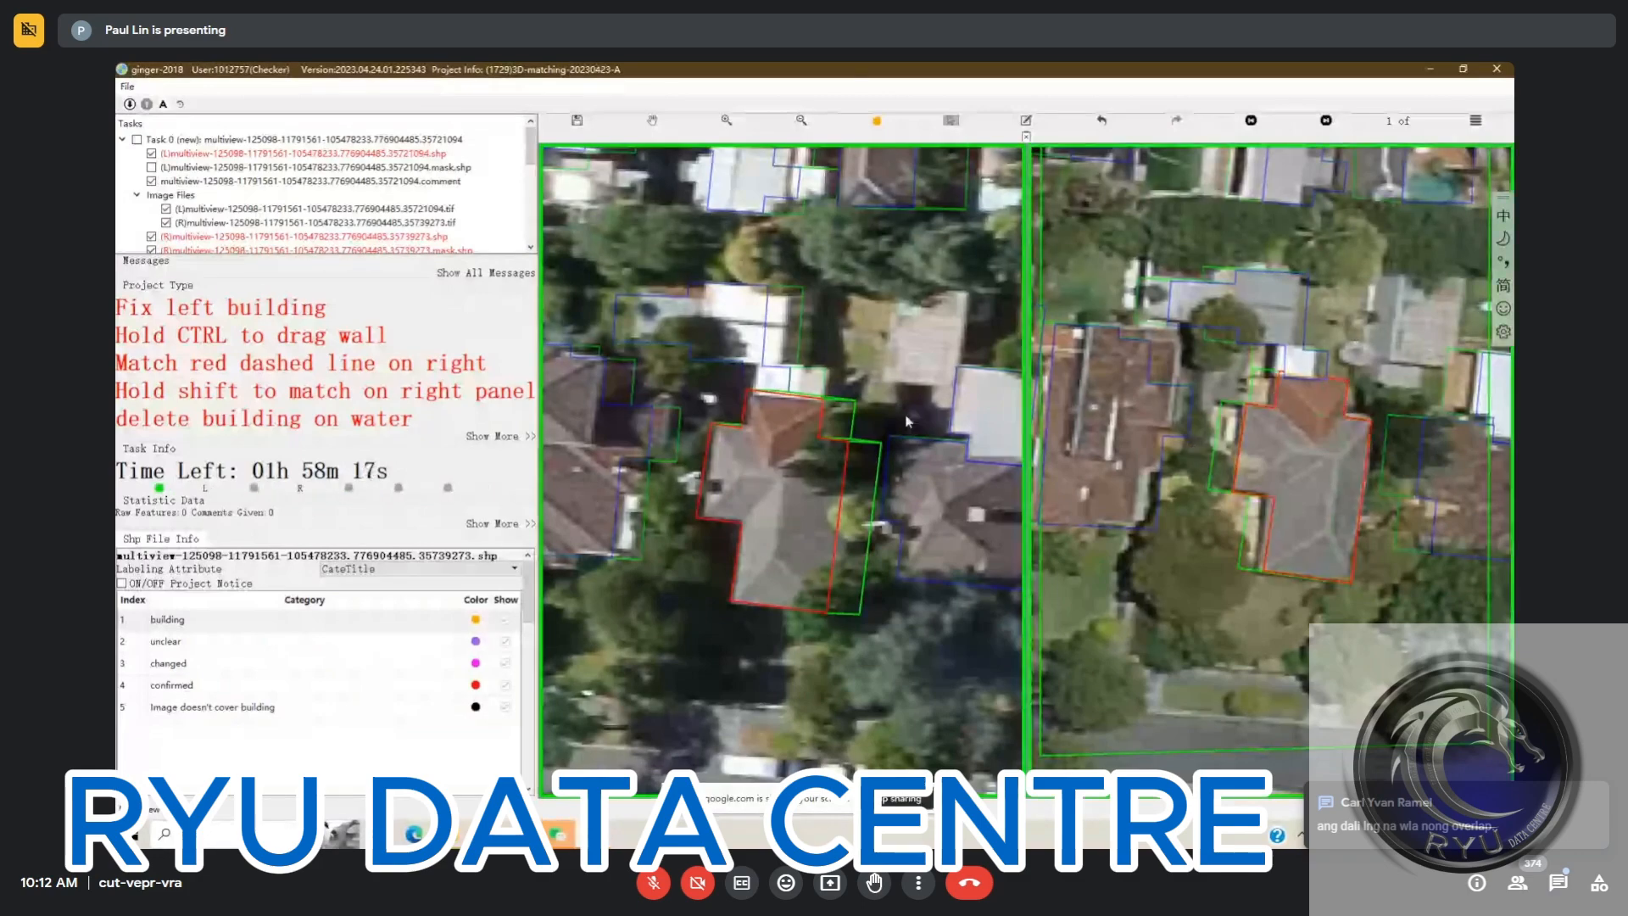
Trim the north edge of the house's outline to follow the red-tiled roof edge in the left image
{"action": "left_click", "coordinate": [758, 419]}
{"action": "scroll", "coordinate": [760, 411], "scroll_direction": "up", "scroll_amount": 2}
{"action": "key", "text": "s"}
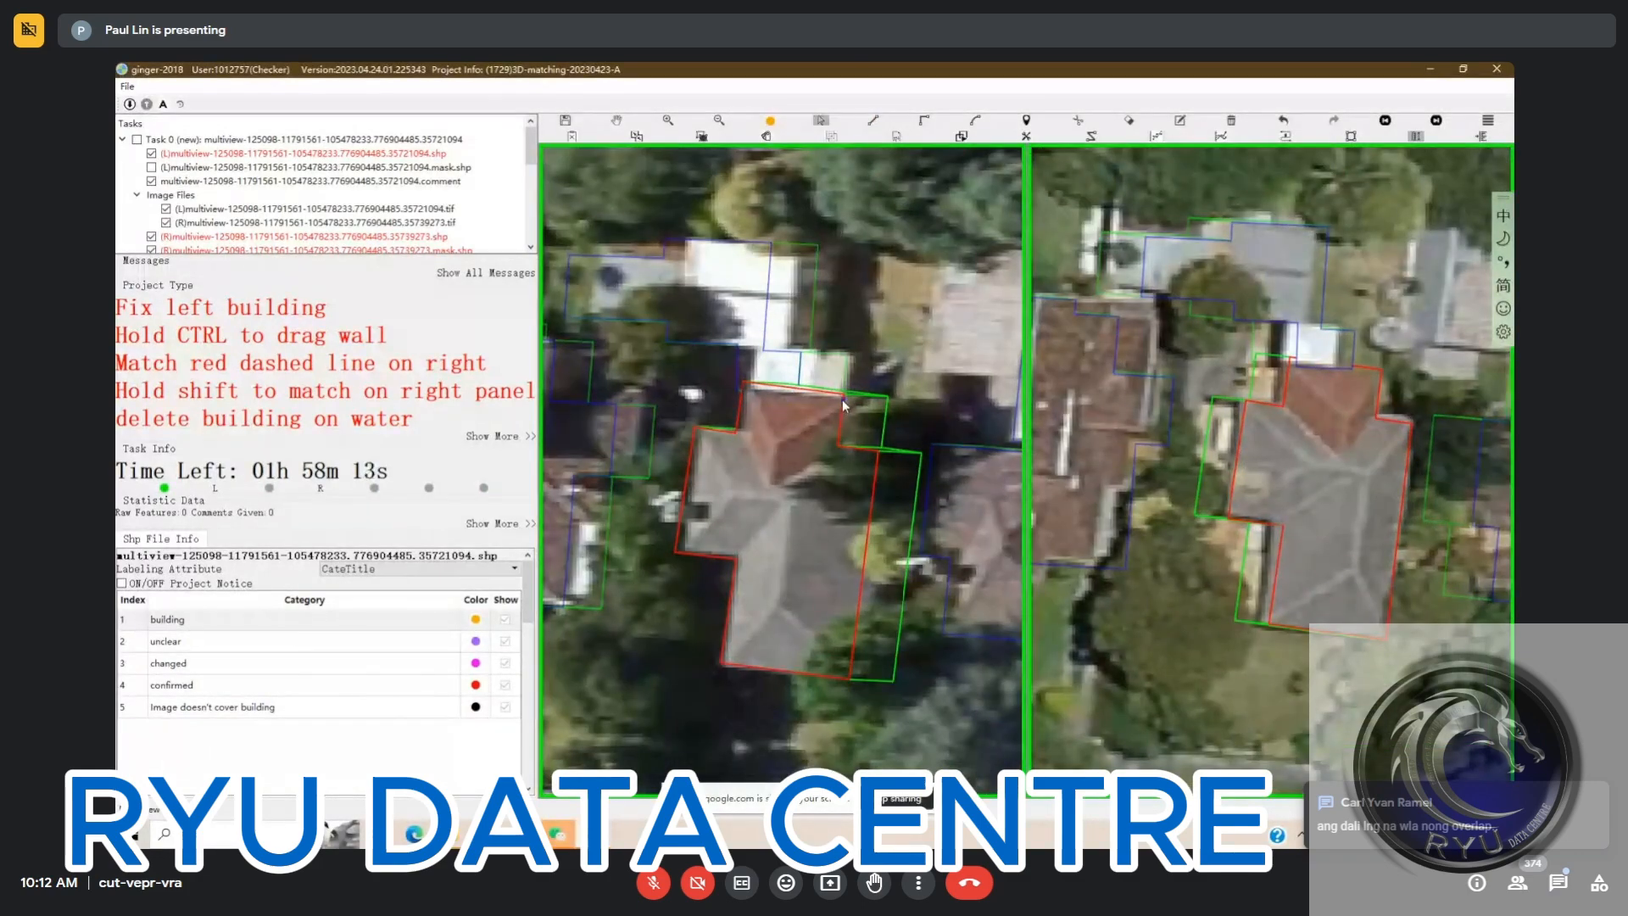
{"action": "left_click", "coordinate": [831, 400]}
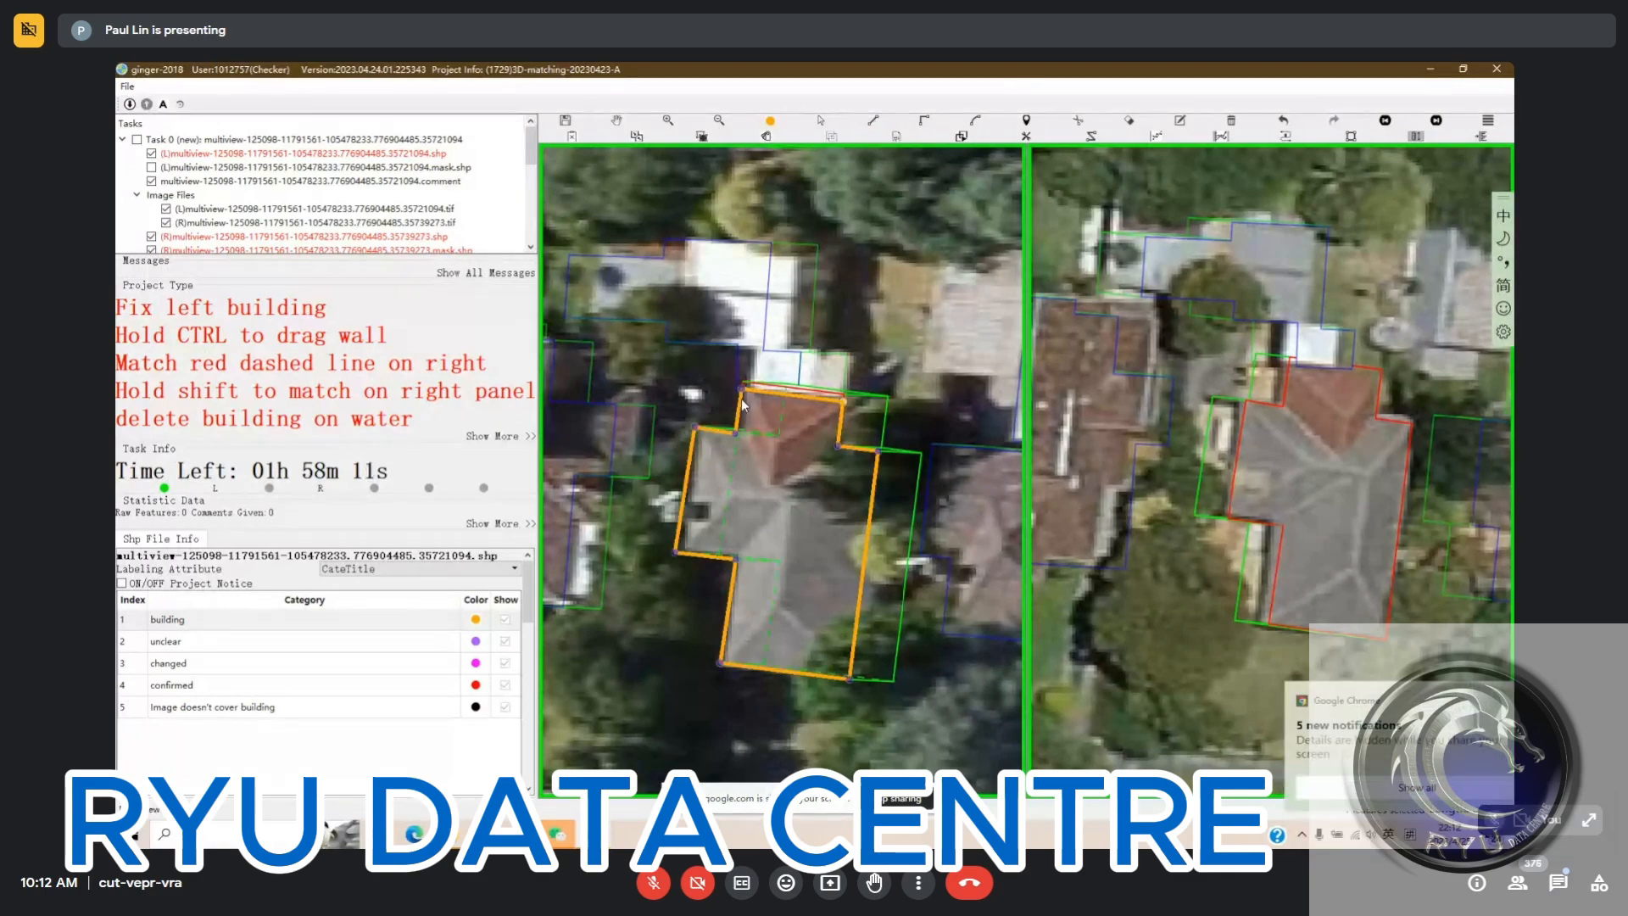
{"action": "key", "text": "Escape"}
{"action": "scroll", "coordinate": [835, 399], "scroll_direction": "up", "scroll_amount": 2}
{"action": "left_click_drag", "start_coordinate": [834, 399], "coordinate": [855, 416]}
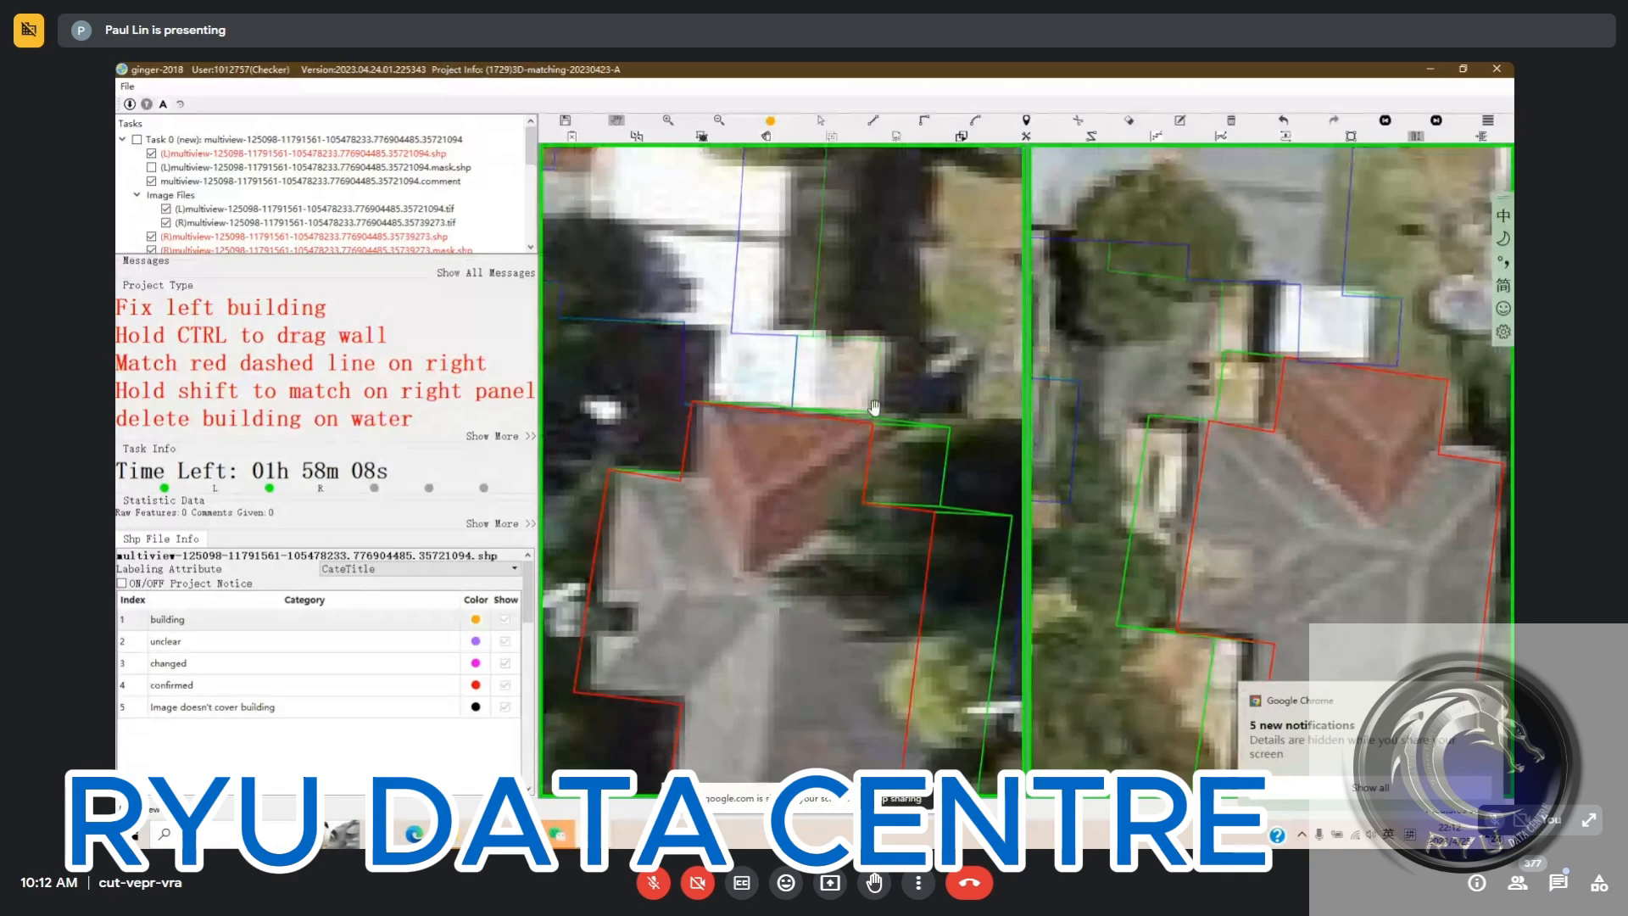
Run the topology check and locate the reported BOUNDARY_OVERLAP error in the images
{"action": "key", "text": "ctrl+s"}
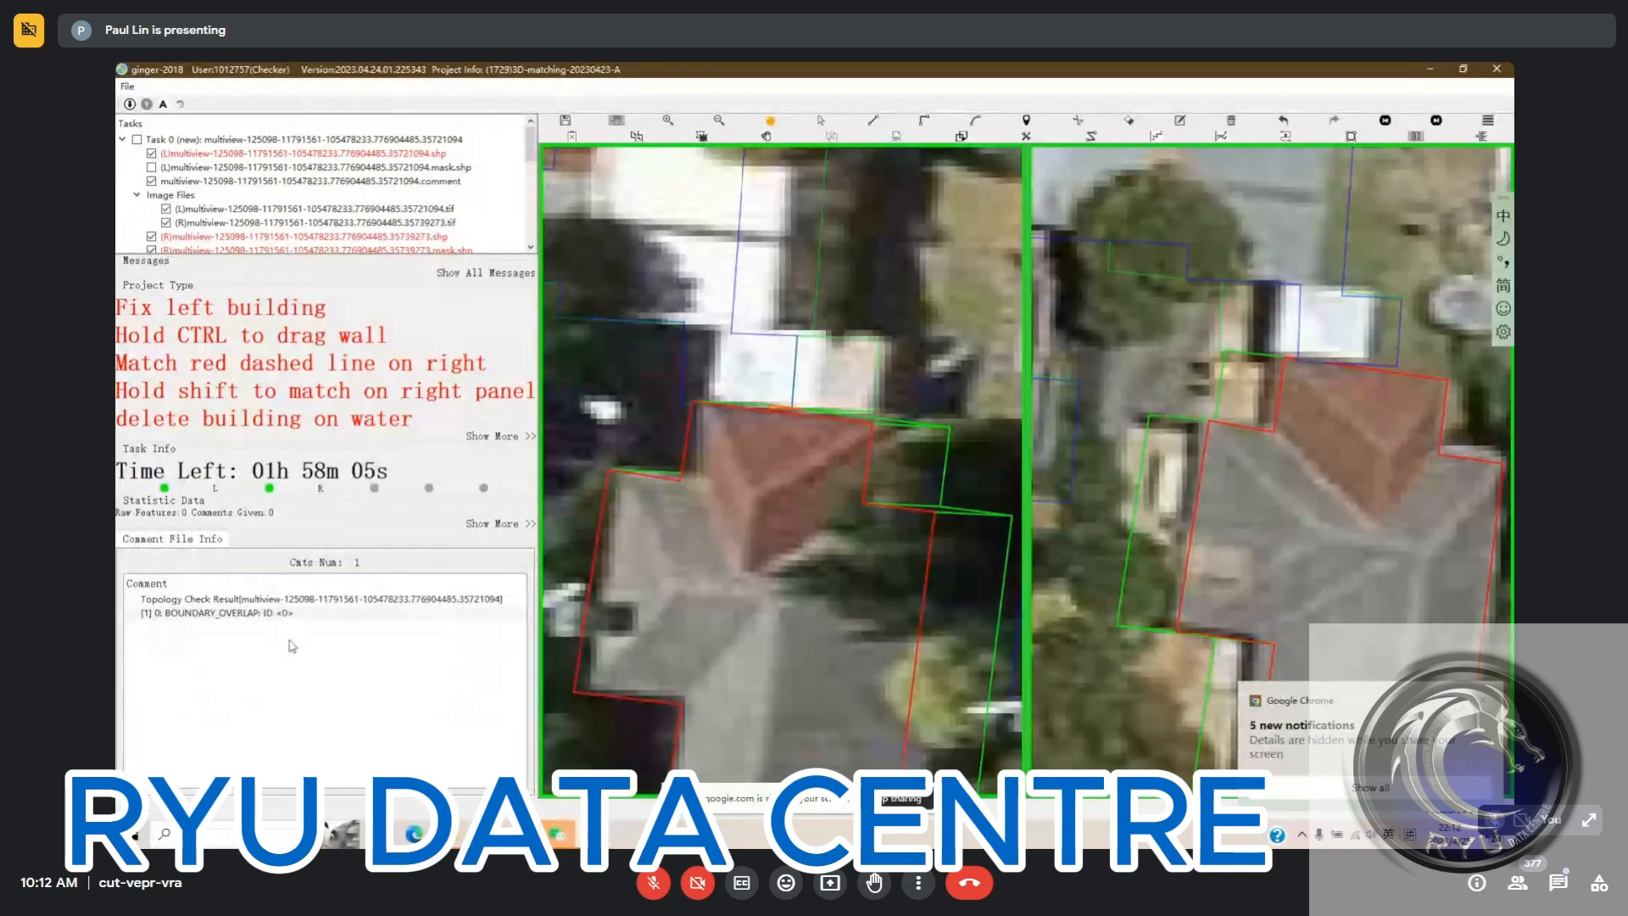
{"action": "double_click", "coordinate": [357, 612]}
{"action": "scroll", "coordinate": [692, 460], "scroll_direction": "down", "scroll_amount": 5}
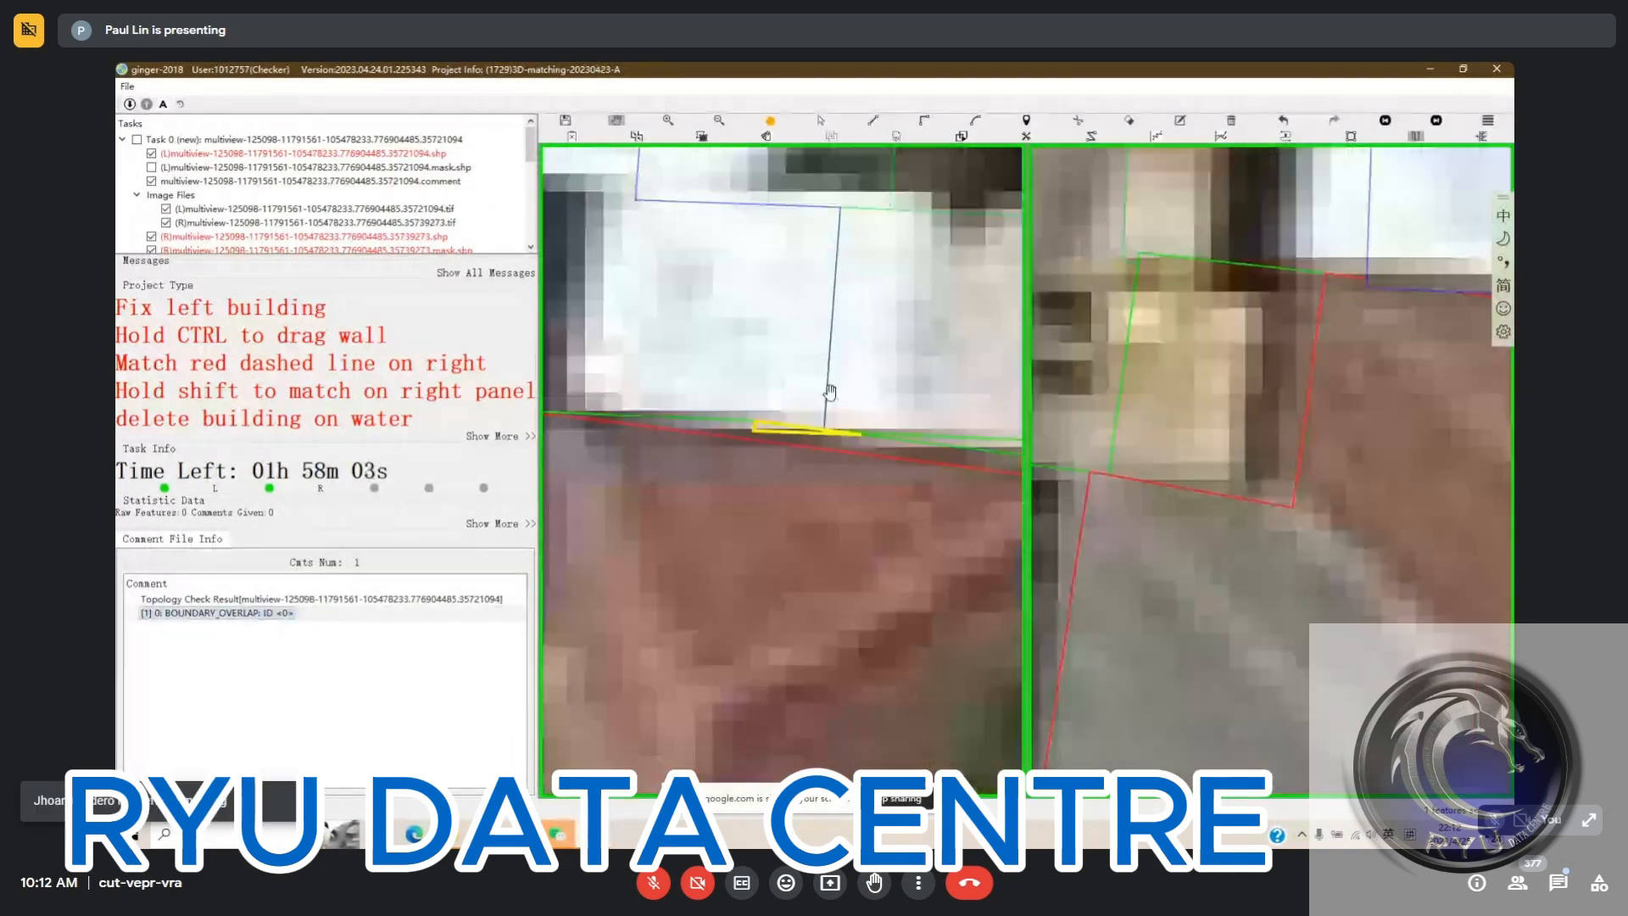
Move the west wall of the red-roofed northern wing onto its roof edge in the left image and rerun the topology check
{"action": "left_click", "coordinate": [662, 438]}
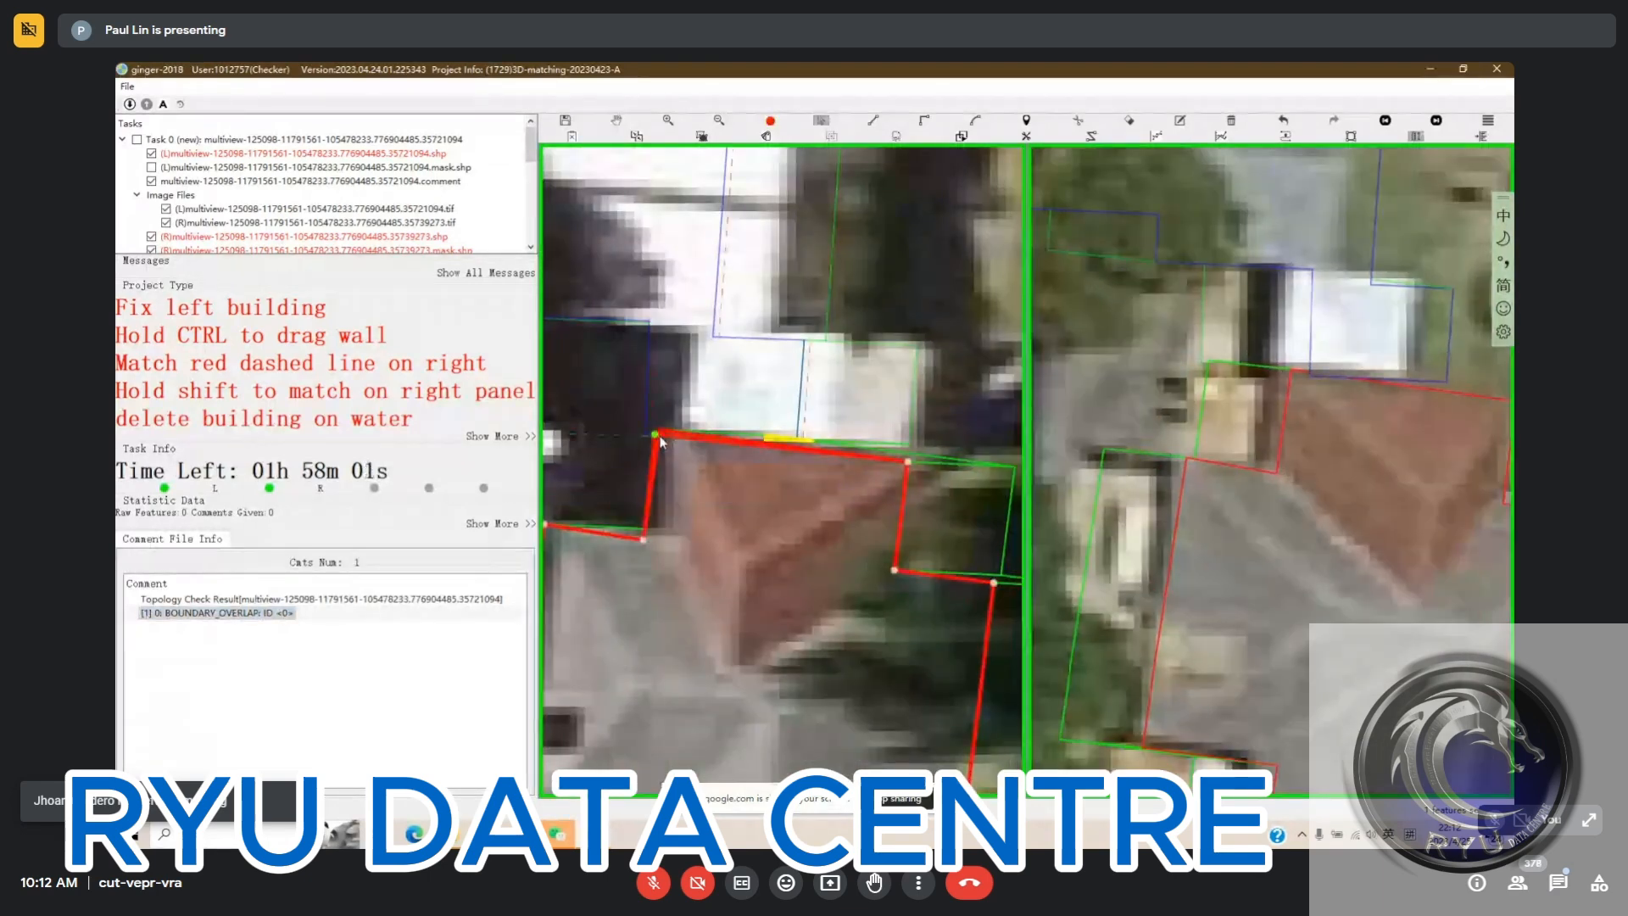
{"action": "left_click_drag", "start_coordinate": [662, 445], "coordinate": [668, 443]}
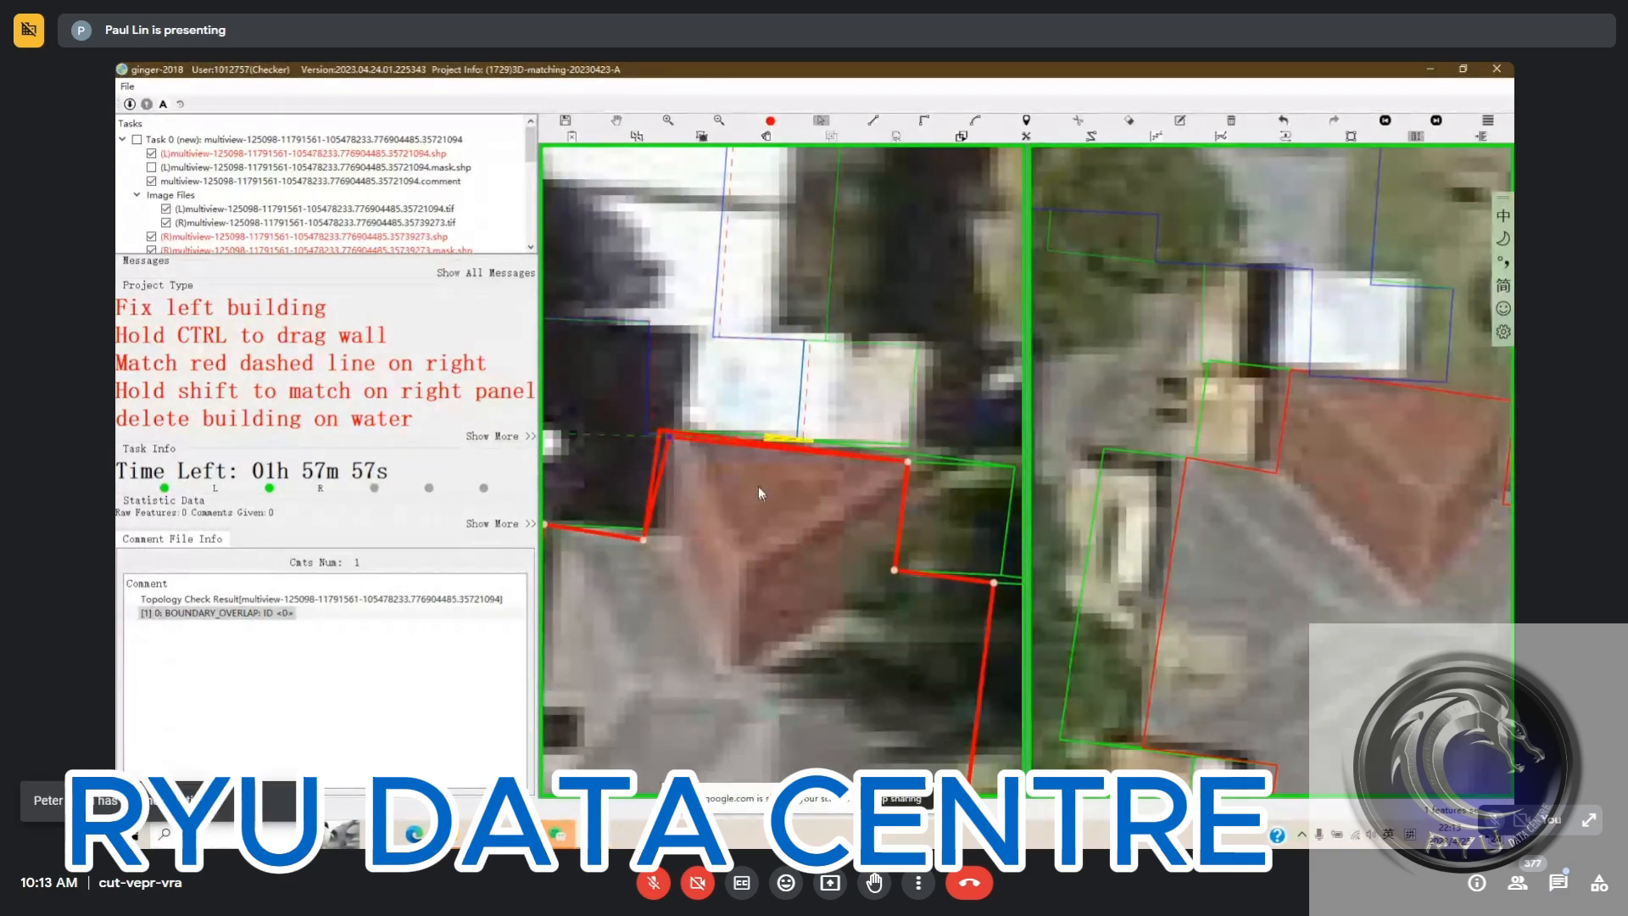
{"action": "key", "text": "Escape"}
{"action": "left_click_drag", "start_coordinate": [758, 485], "coordinate": [754, 477]}
{"action": "scroll", "coordinate": [715, 390], "scroll_direction": "down", "scroll_amount": 3}
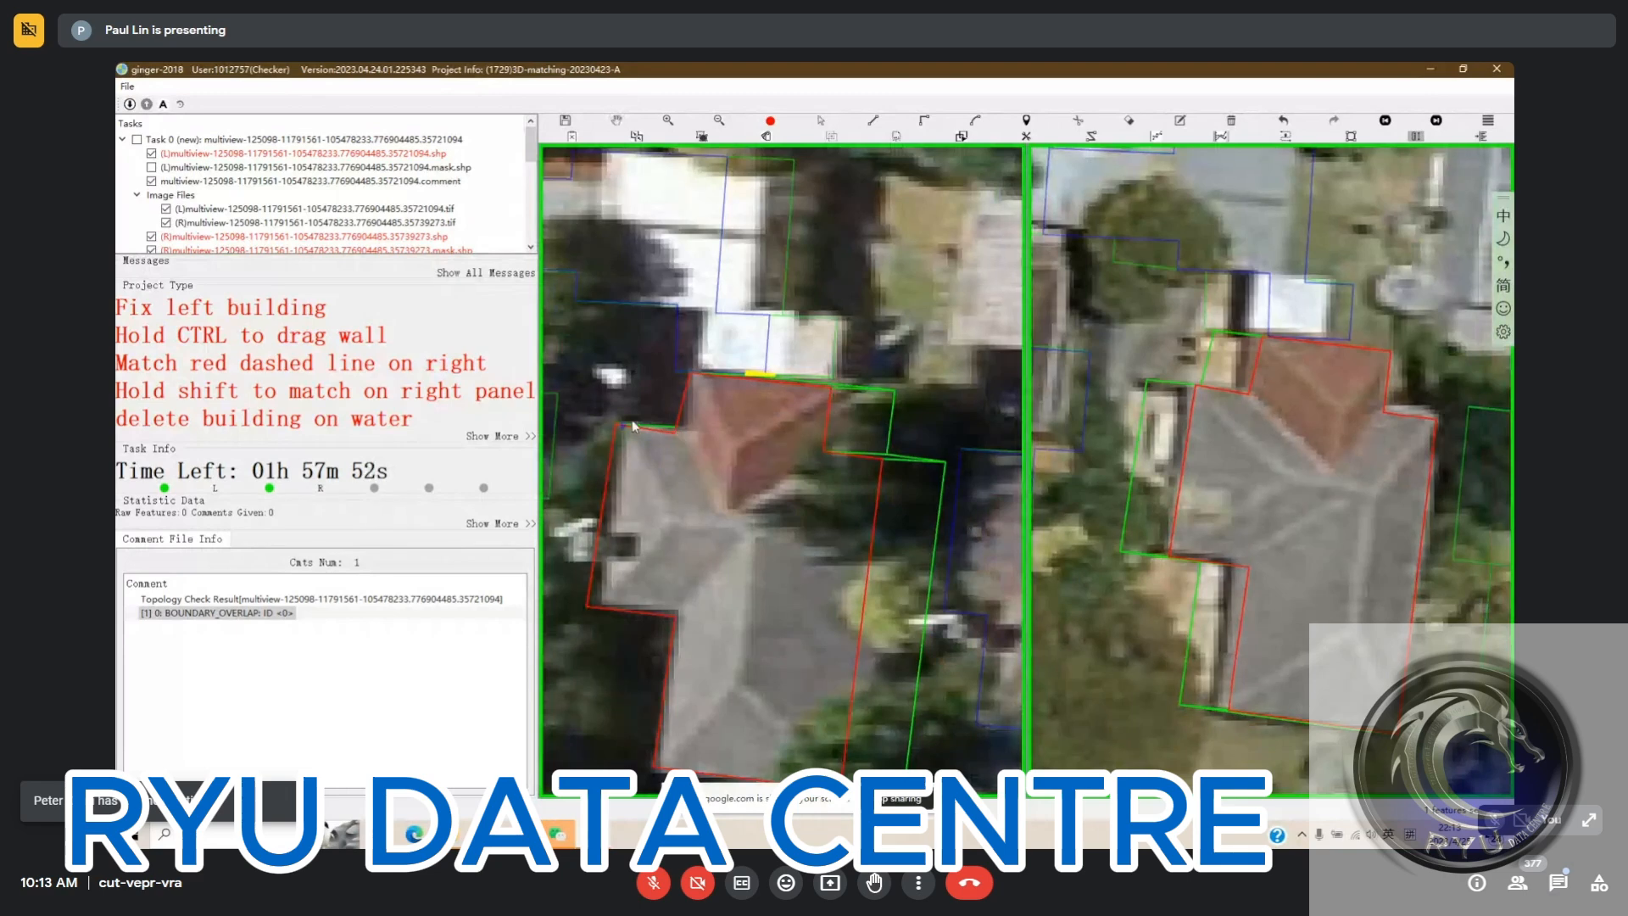
{"action": "left_click", "coordinate": [675, 431]}
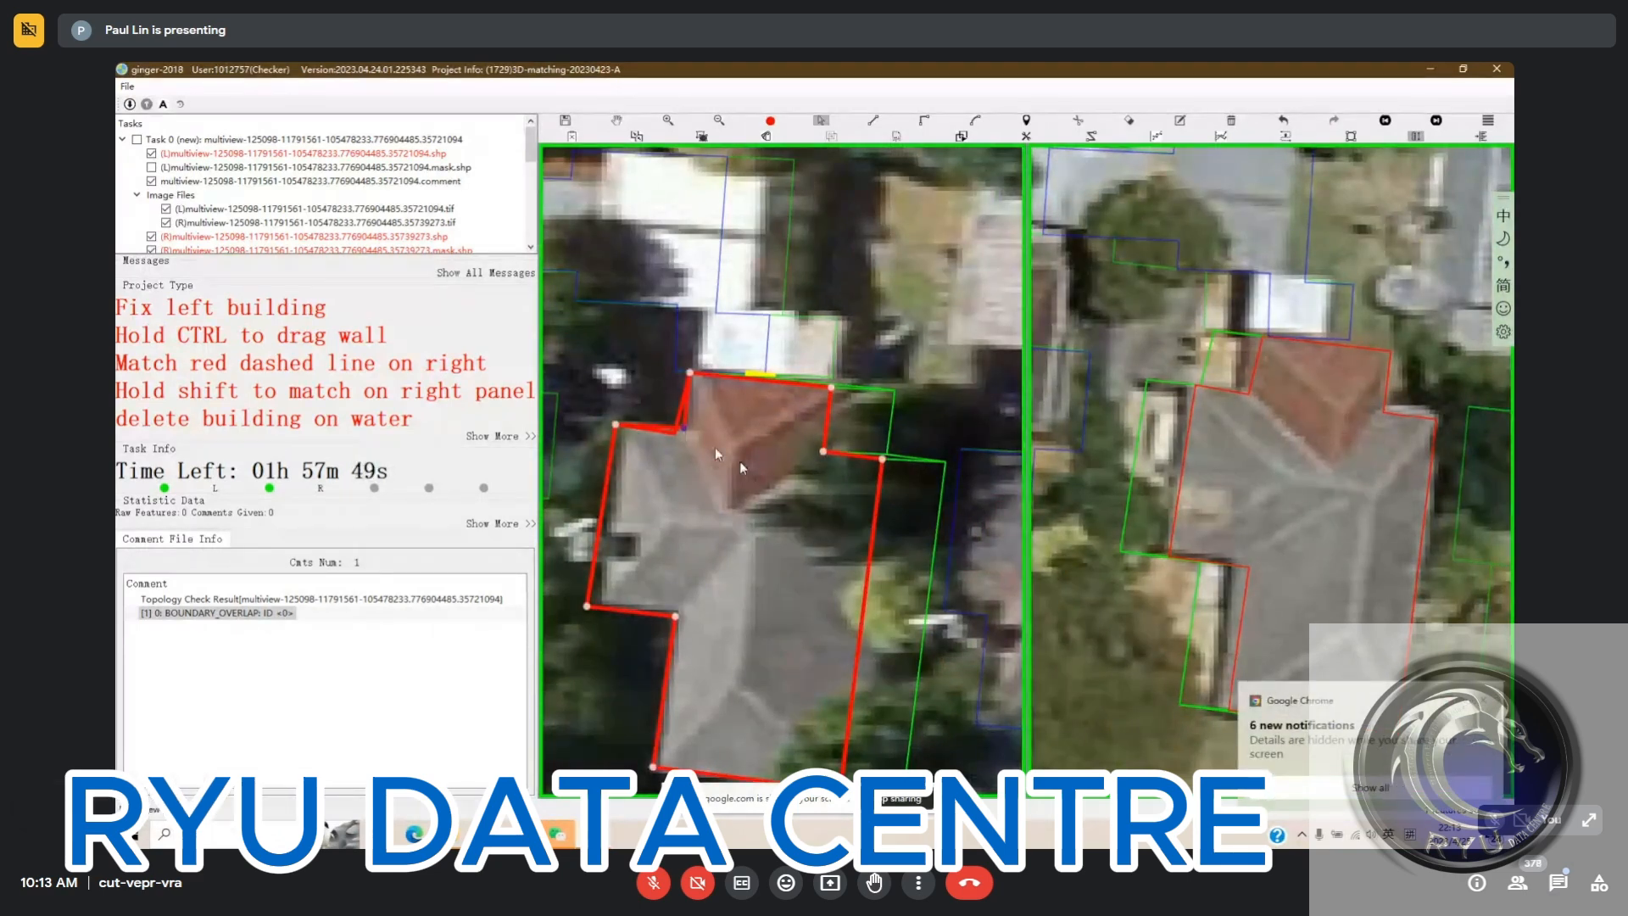
{"action": "key", "text": "Escape"}
{"action": "left_click_drag", "start_coordinate": [740, 462], "coordinate": [734, 460]}
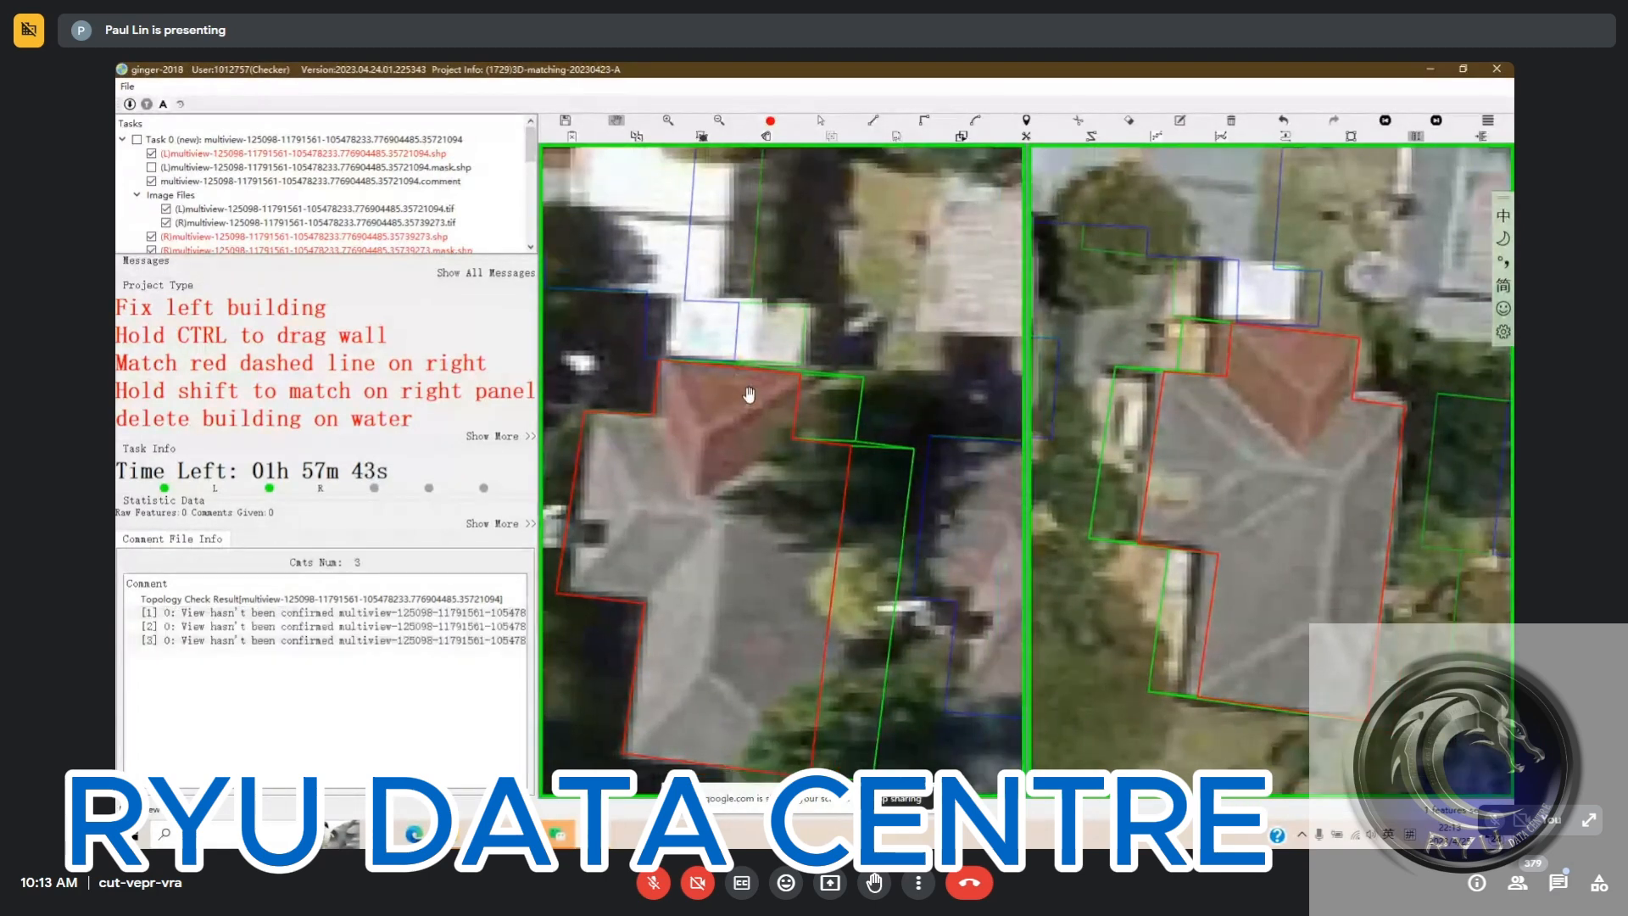
Set the edited red-and-grey-roofed house outline to confirmed in the second and third right views
{"action": "scroll", "coordinate": [750, 396], "scroll_direction": "down", "scroll_amount": 3}
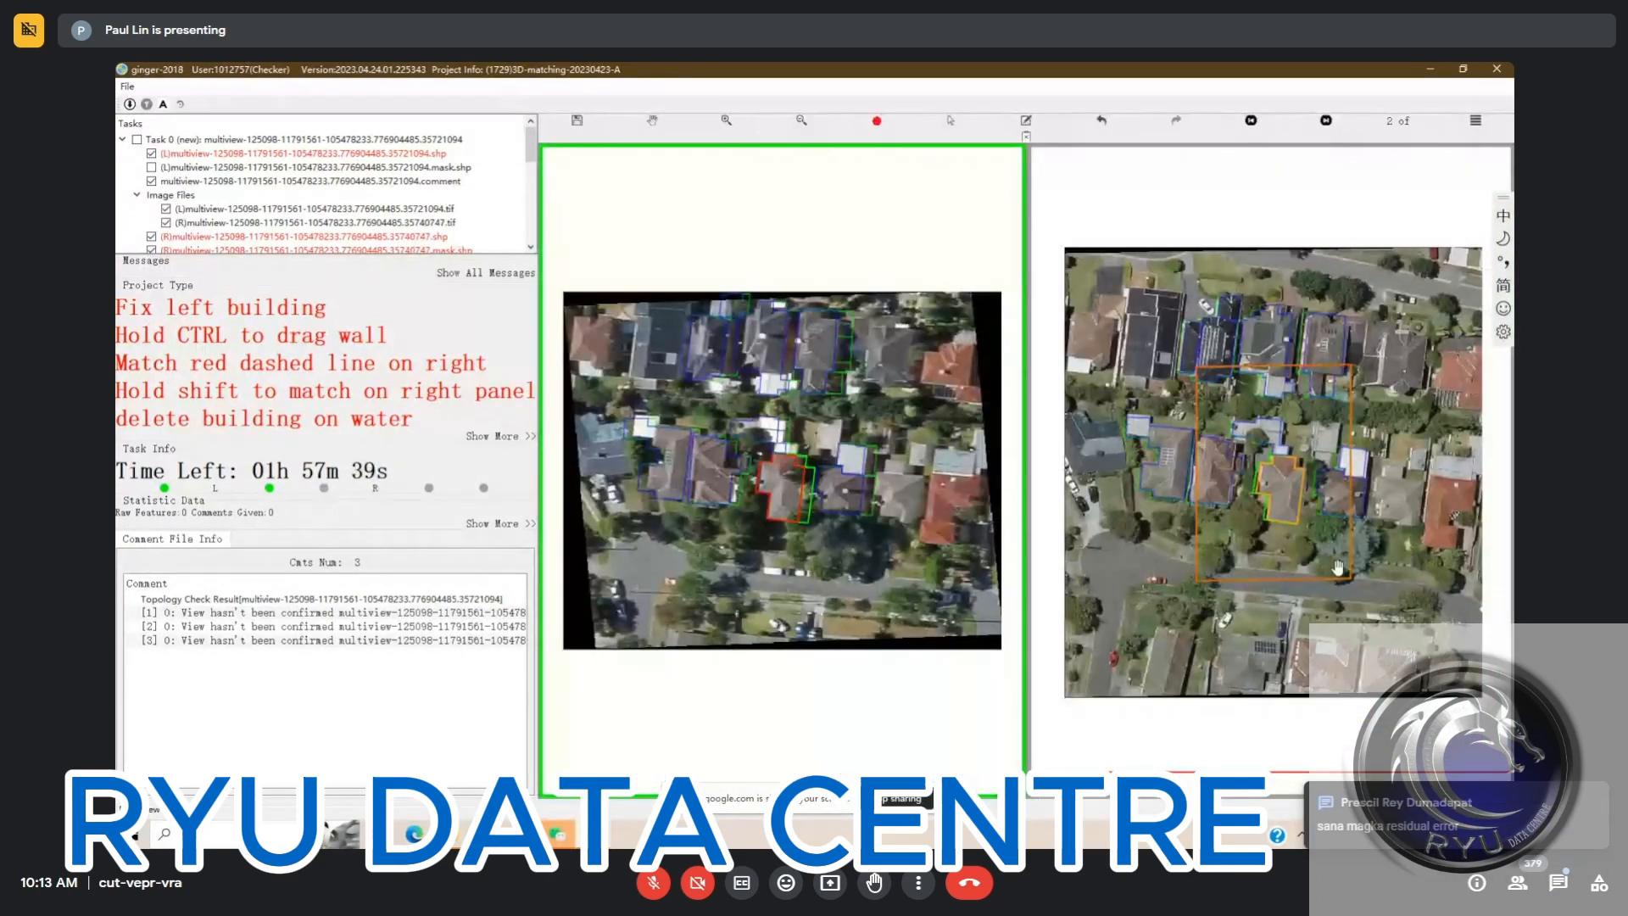
{"action": "scroll", "coordinate": [1259, 446], "scroll_direction": "up", "scroll_amount": 2}
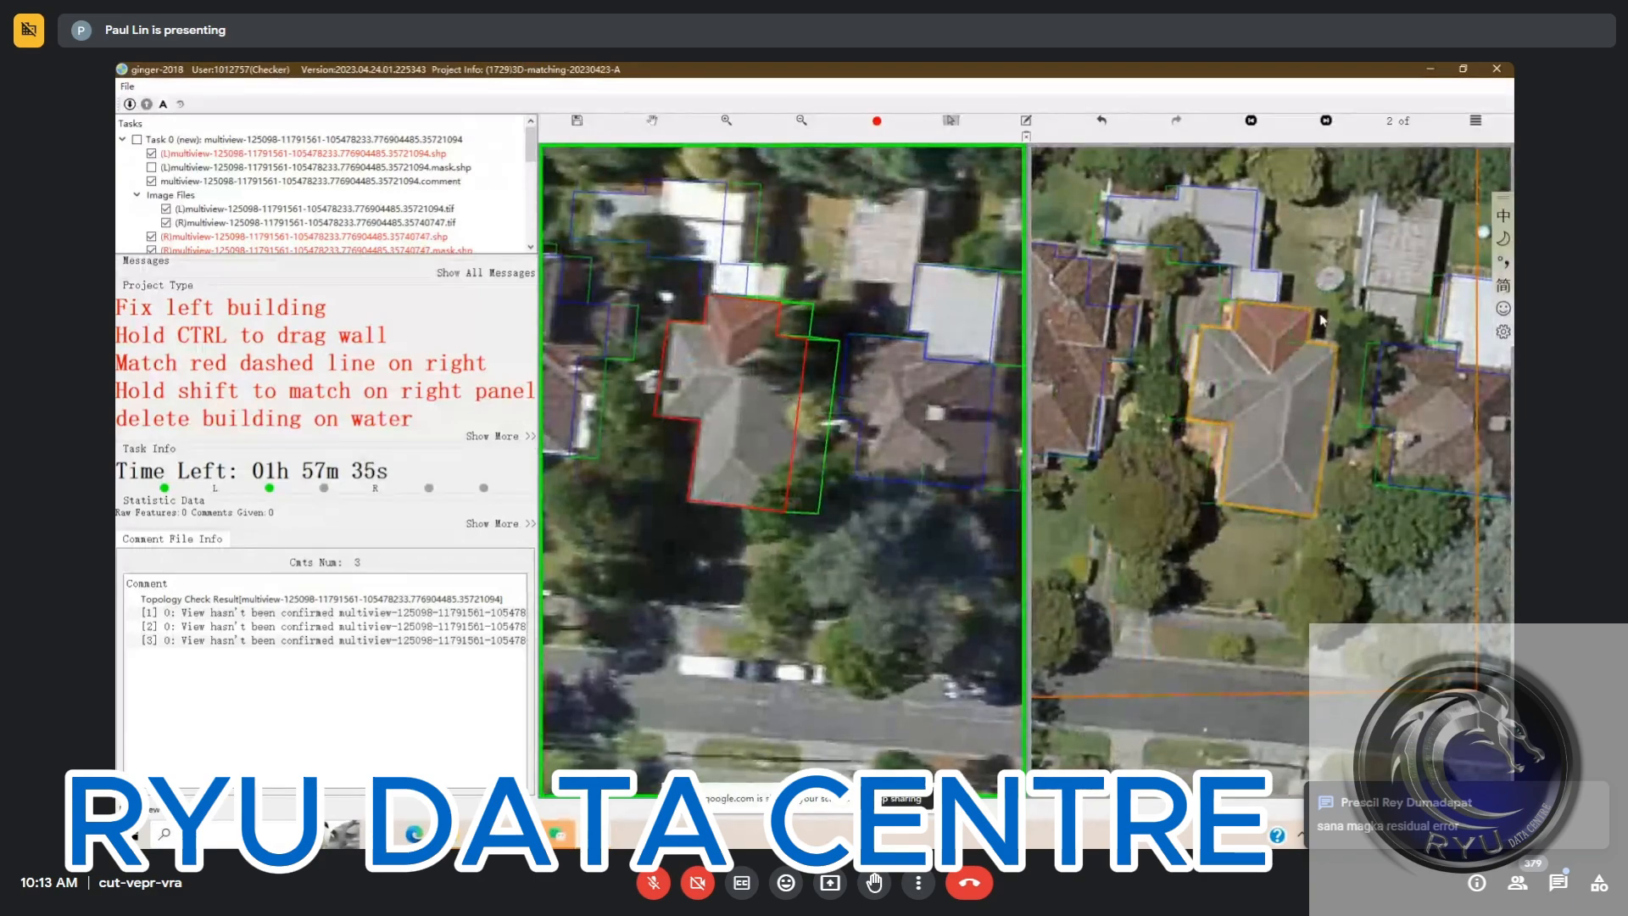
{"action": "left_click", "coordinate": [1268, 434], "text": "shift"}
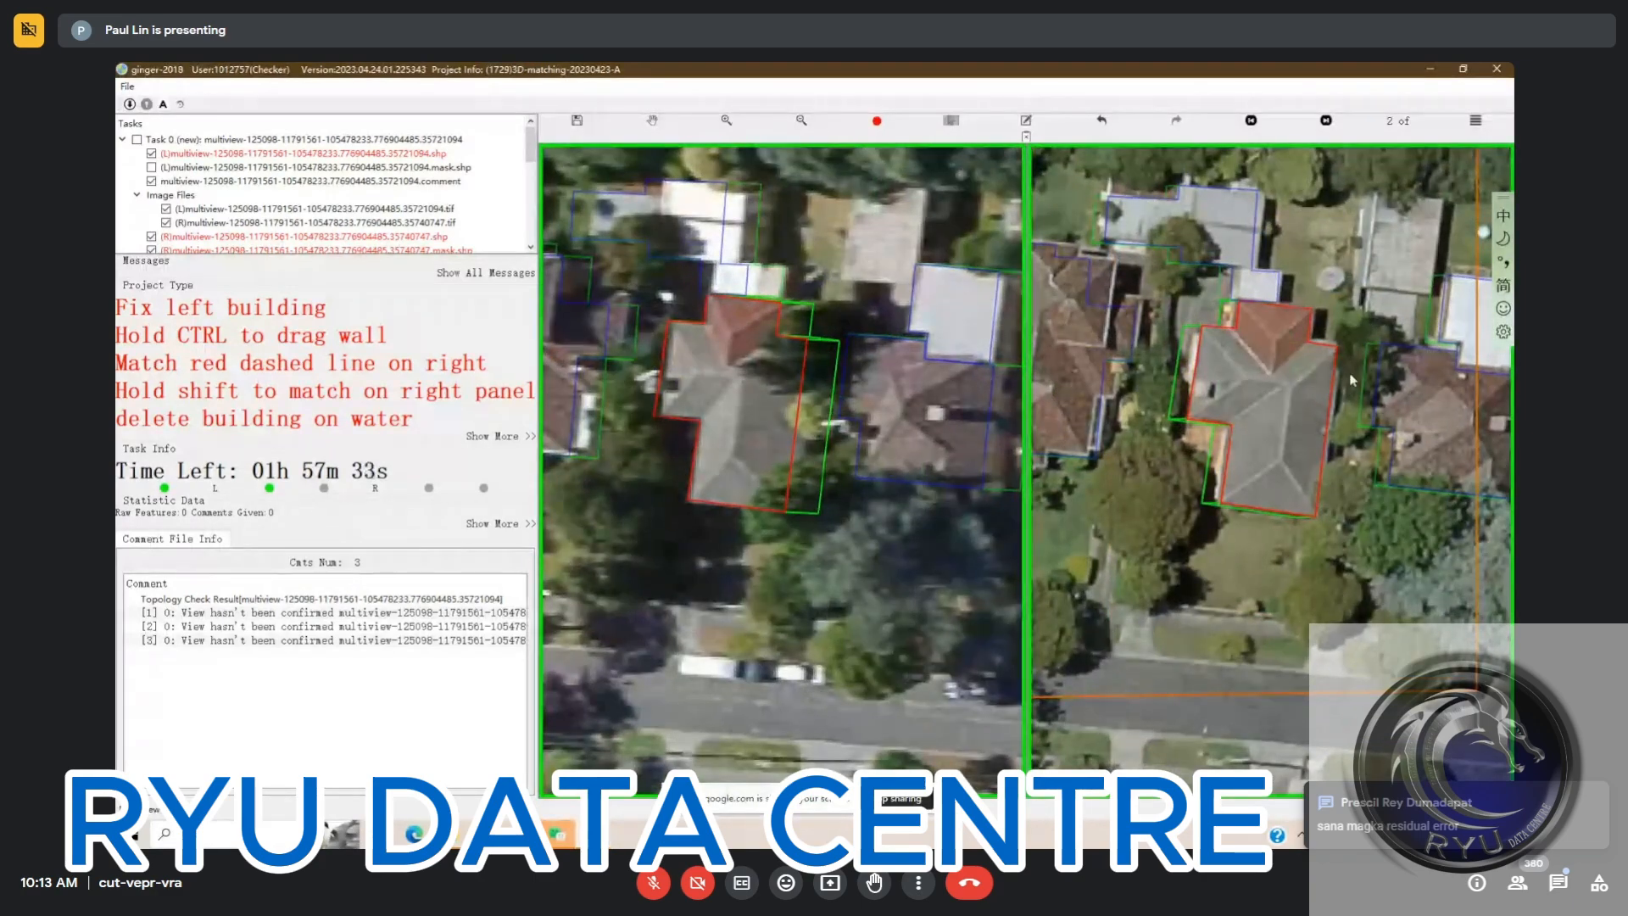
{"action": "key", "text": "n"}
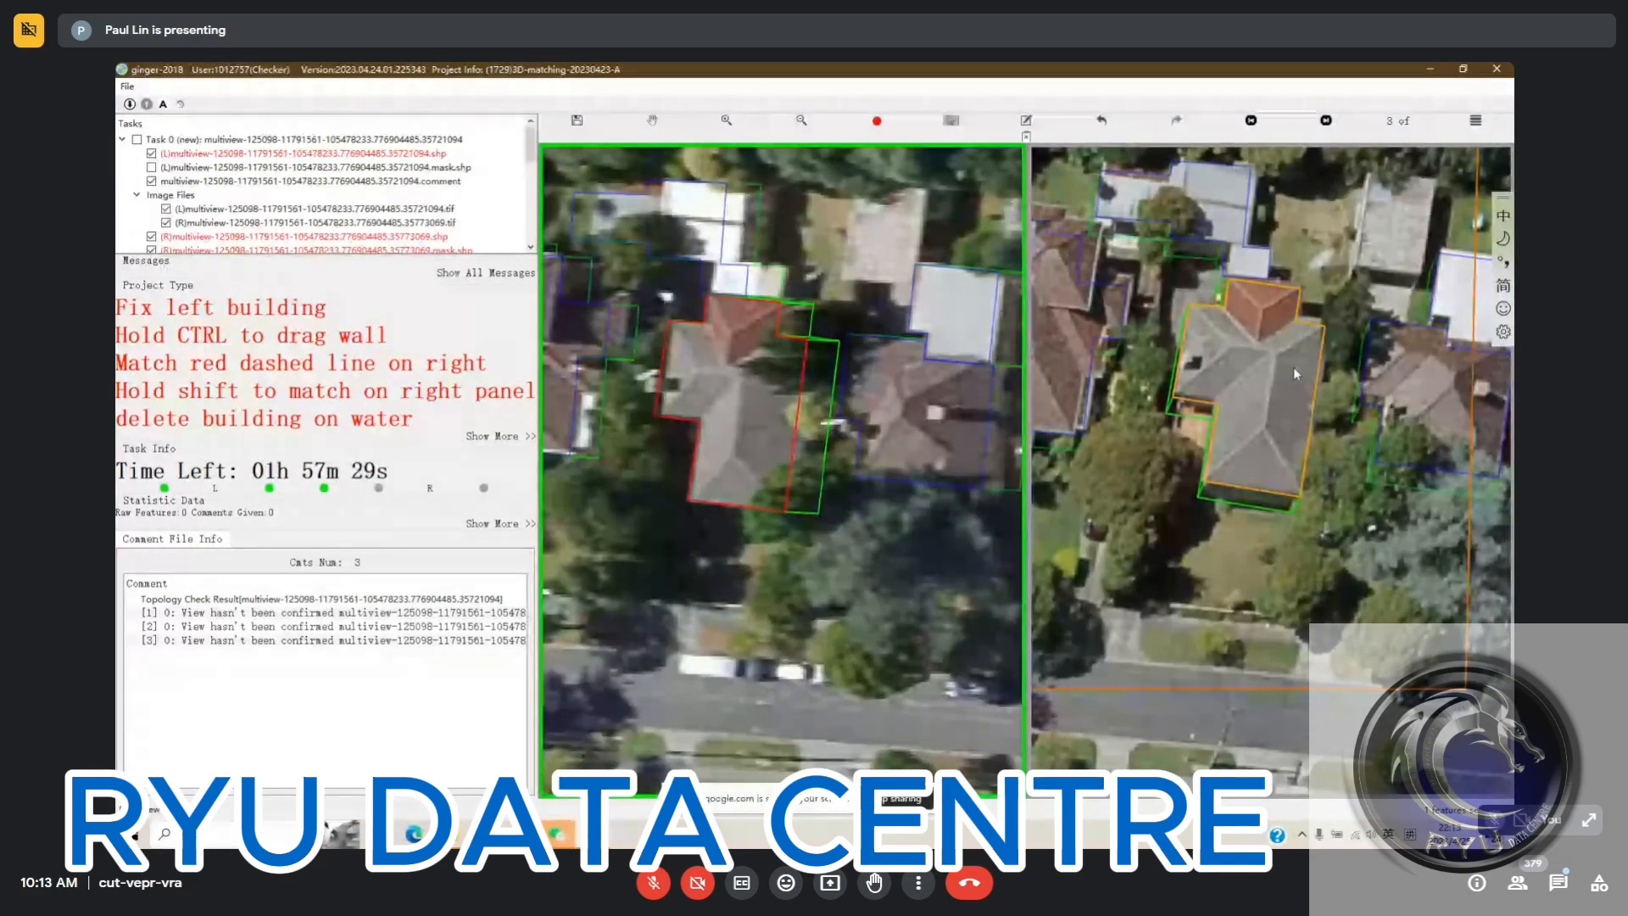
{"action": "left_click", "coordinate": [1285, 346], "text": "shift"}
{"action": "key", "text": "n"}
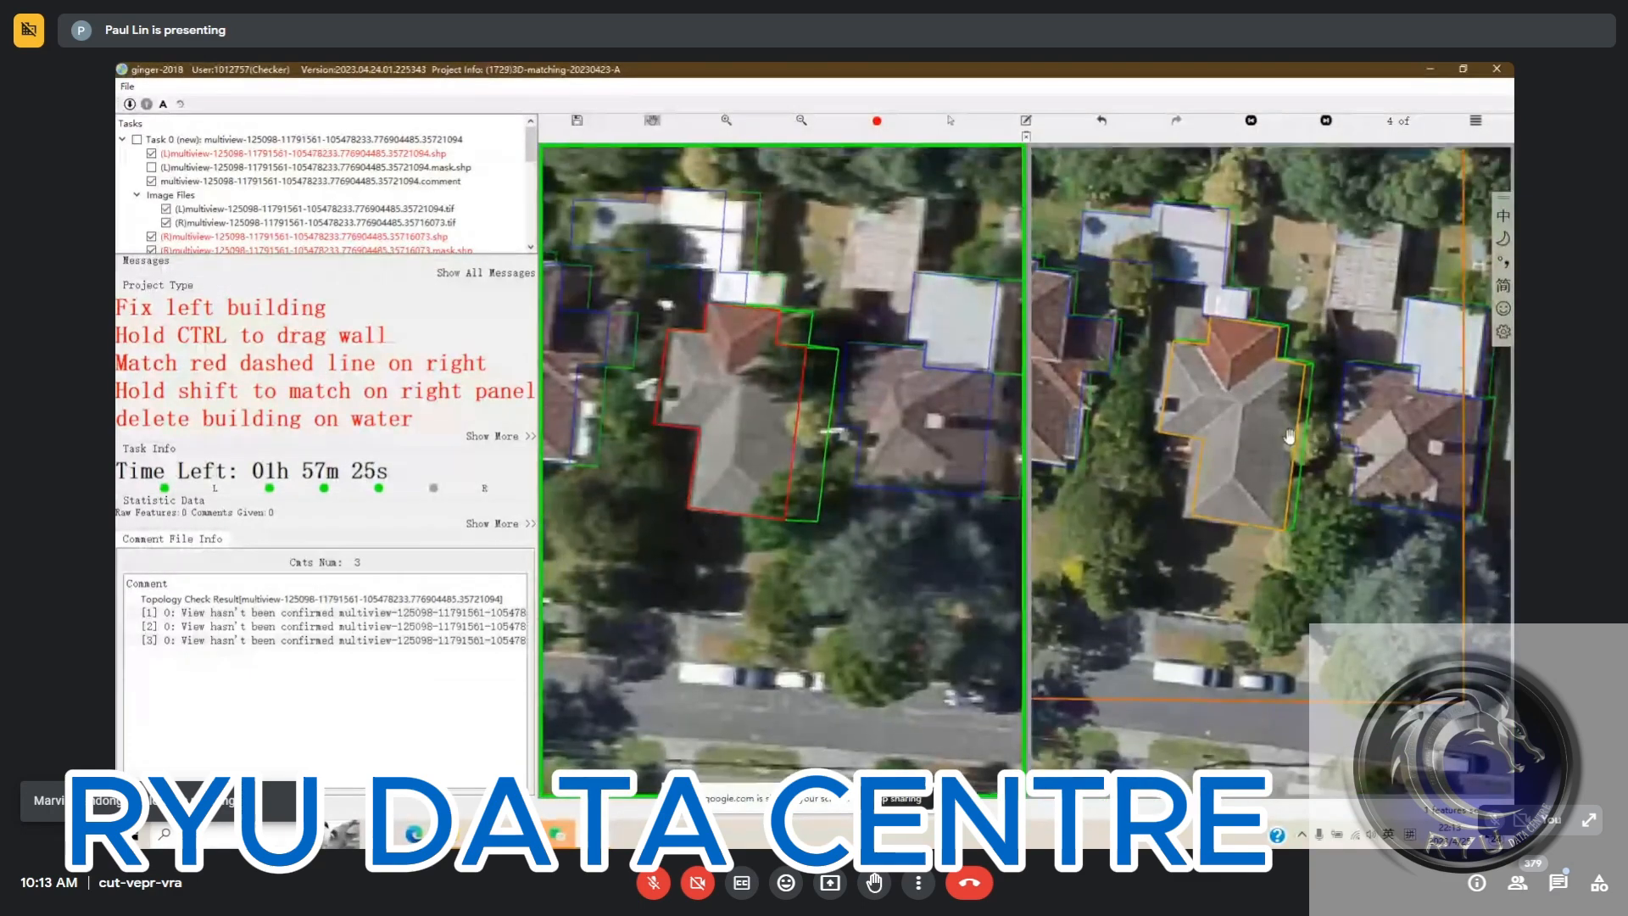
Shift the house outline onto its roof in the fourth right view and set it to confirmed
{"action": "left_click_drag", "start_coordinate": [1269, 436], "coordinate": [1259, 421]}
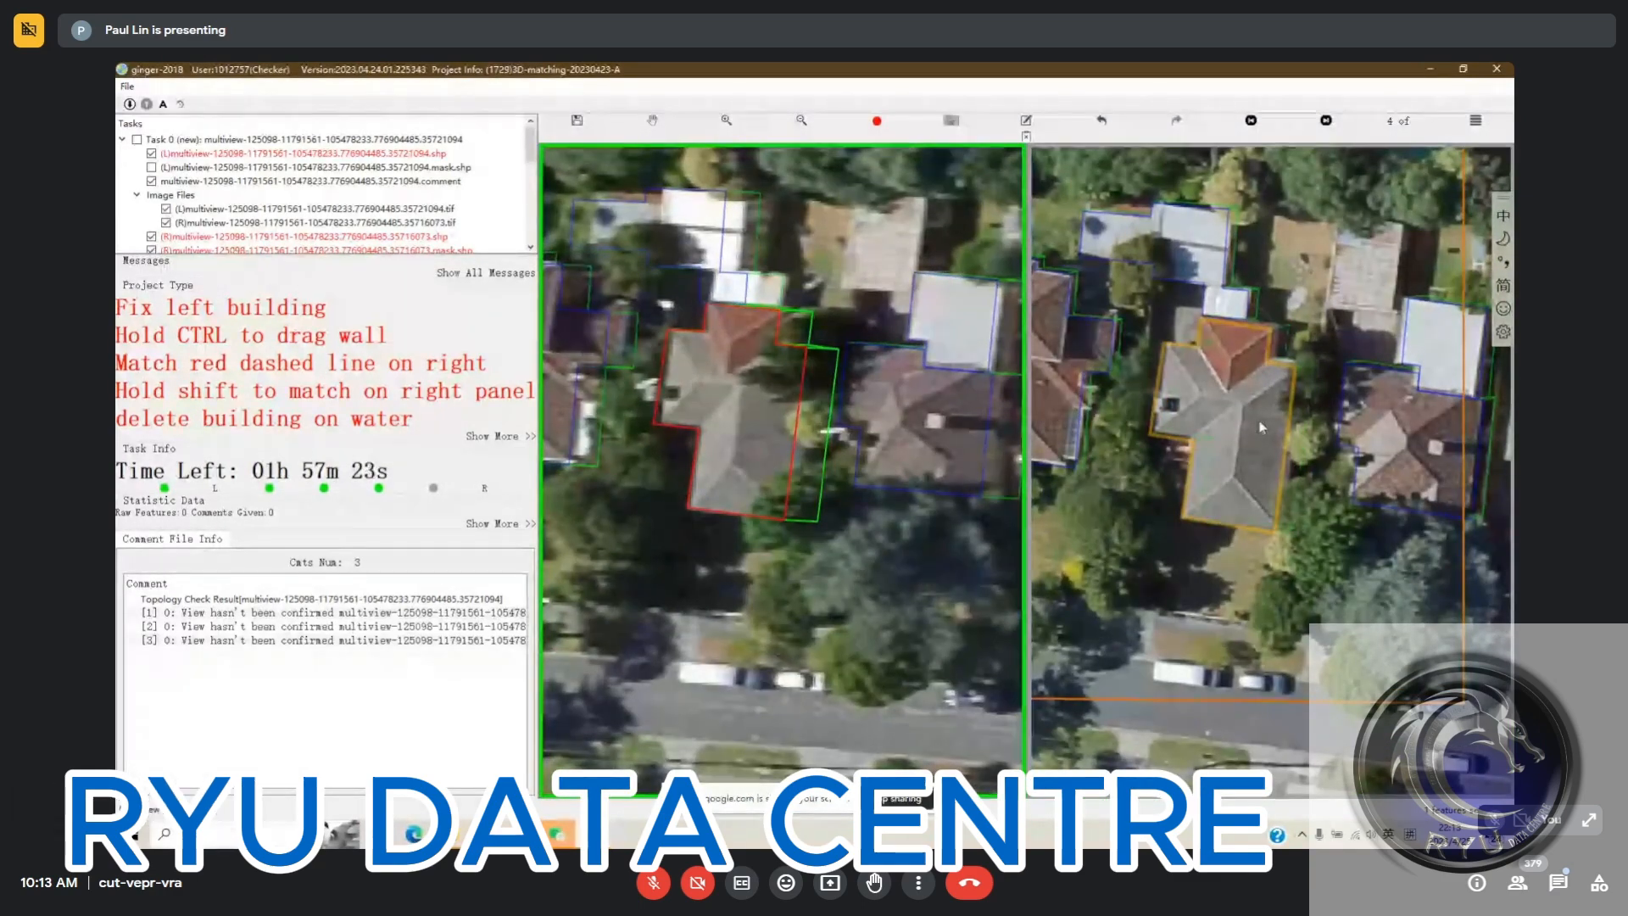
{"action": "left_click", "coordinate": [1259, 424], "text": "shift"}
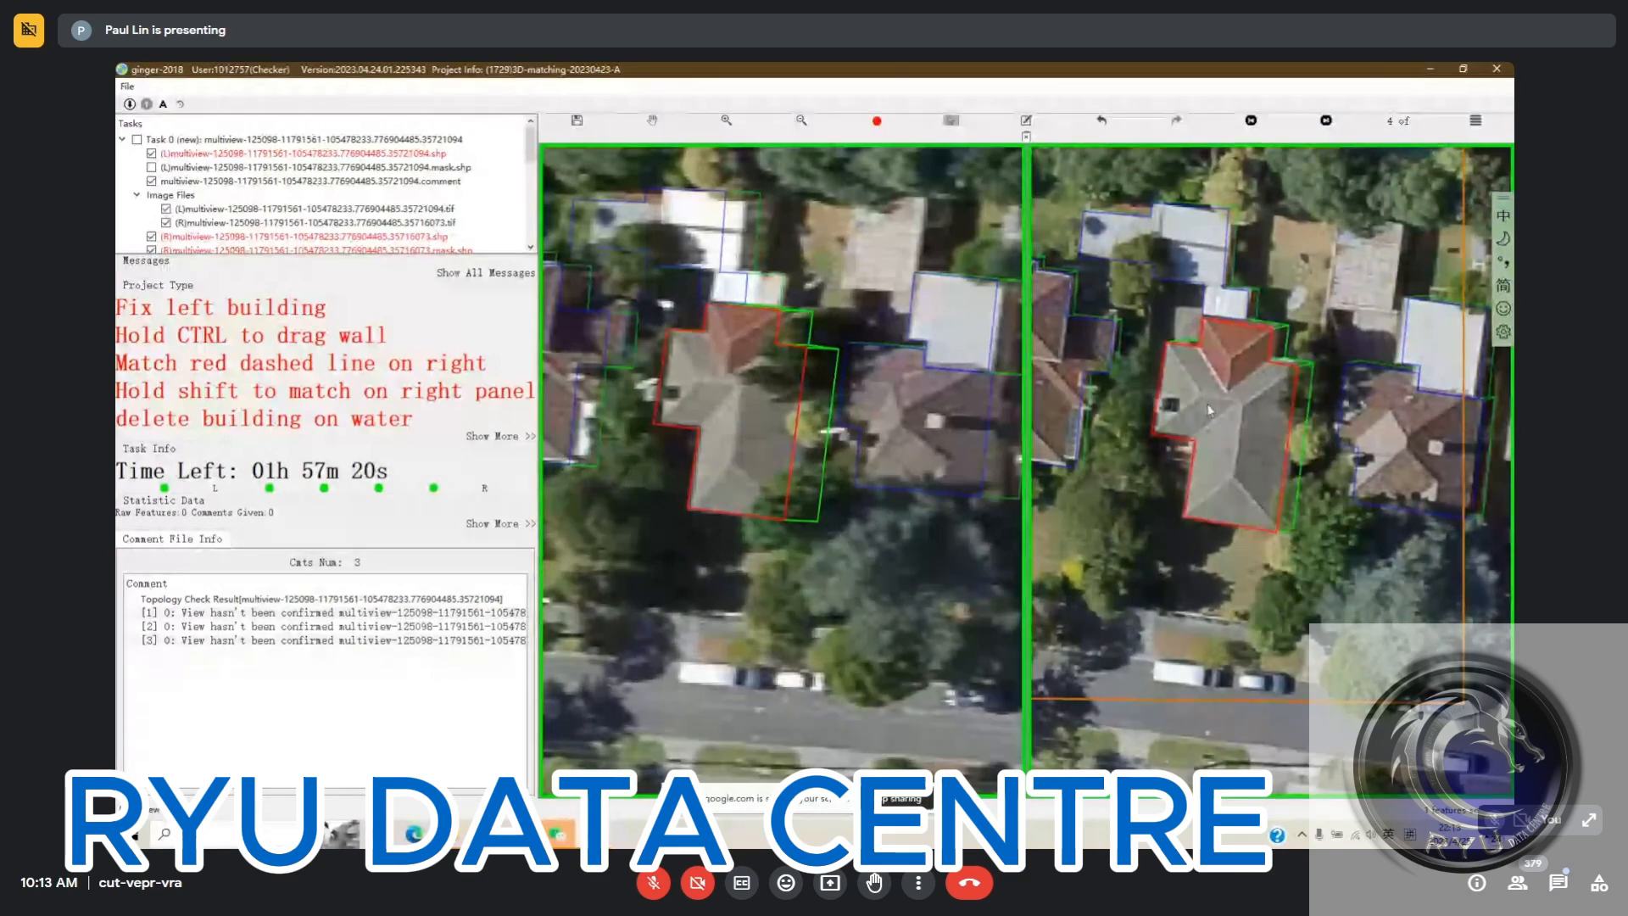
{"action": "key", "text": "n"}
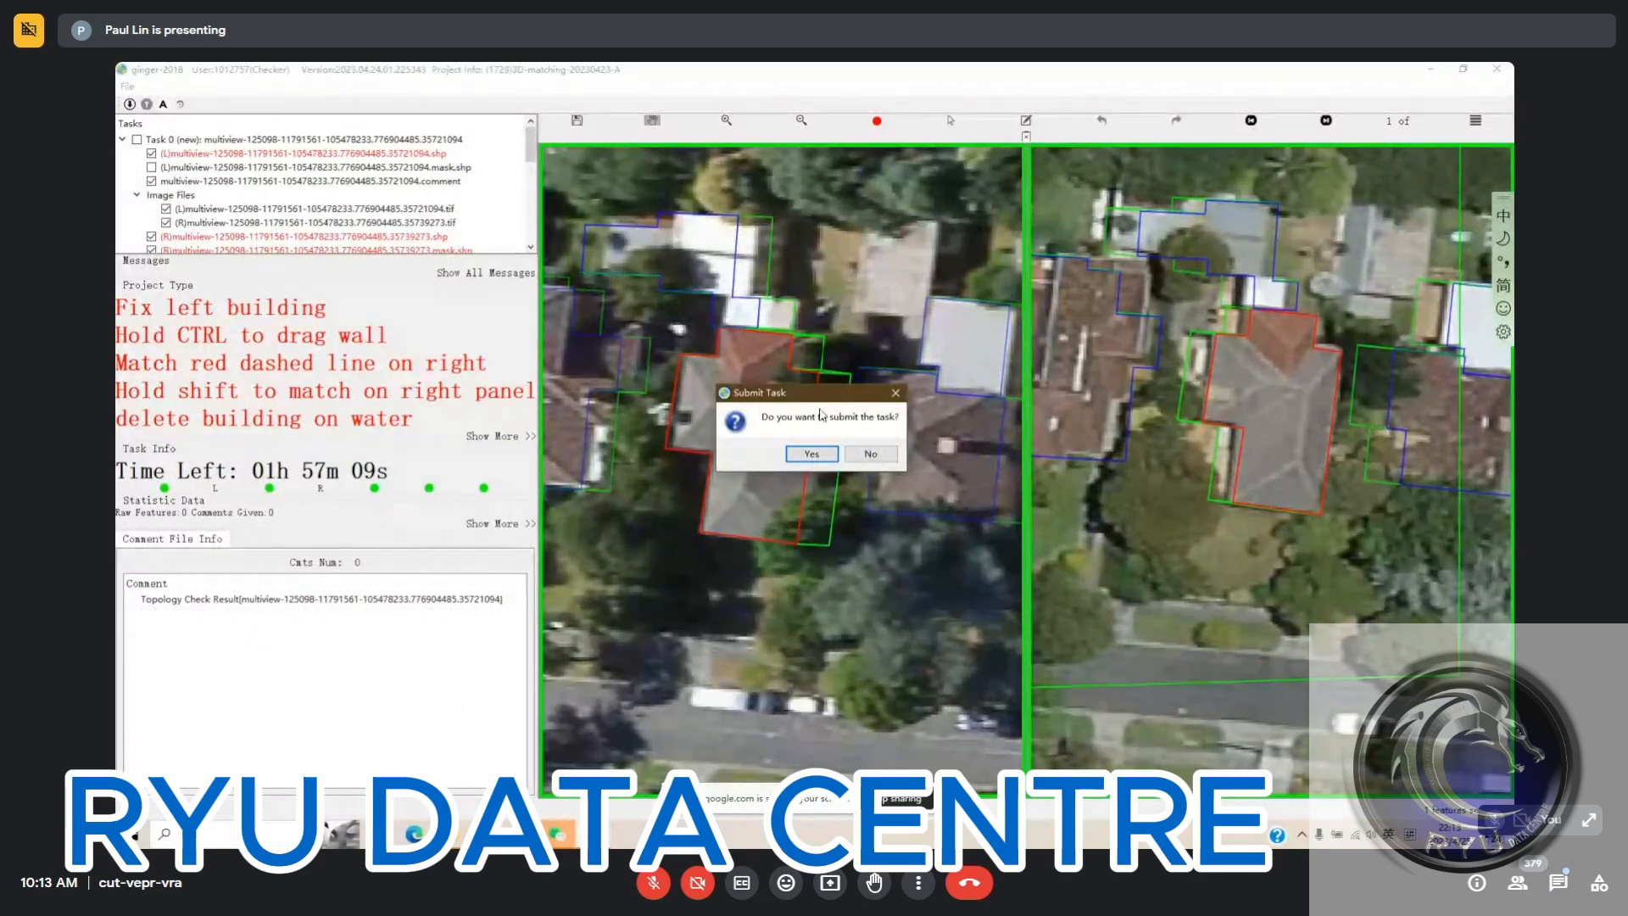
Submit the finished house task and switch to the window with the storage-tank task
{"action": "left_click", "coordinate": [819, 454]}
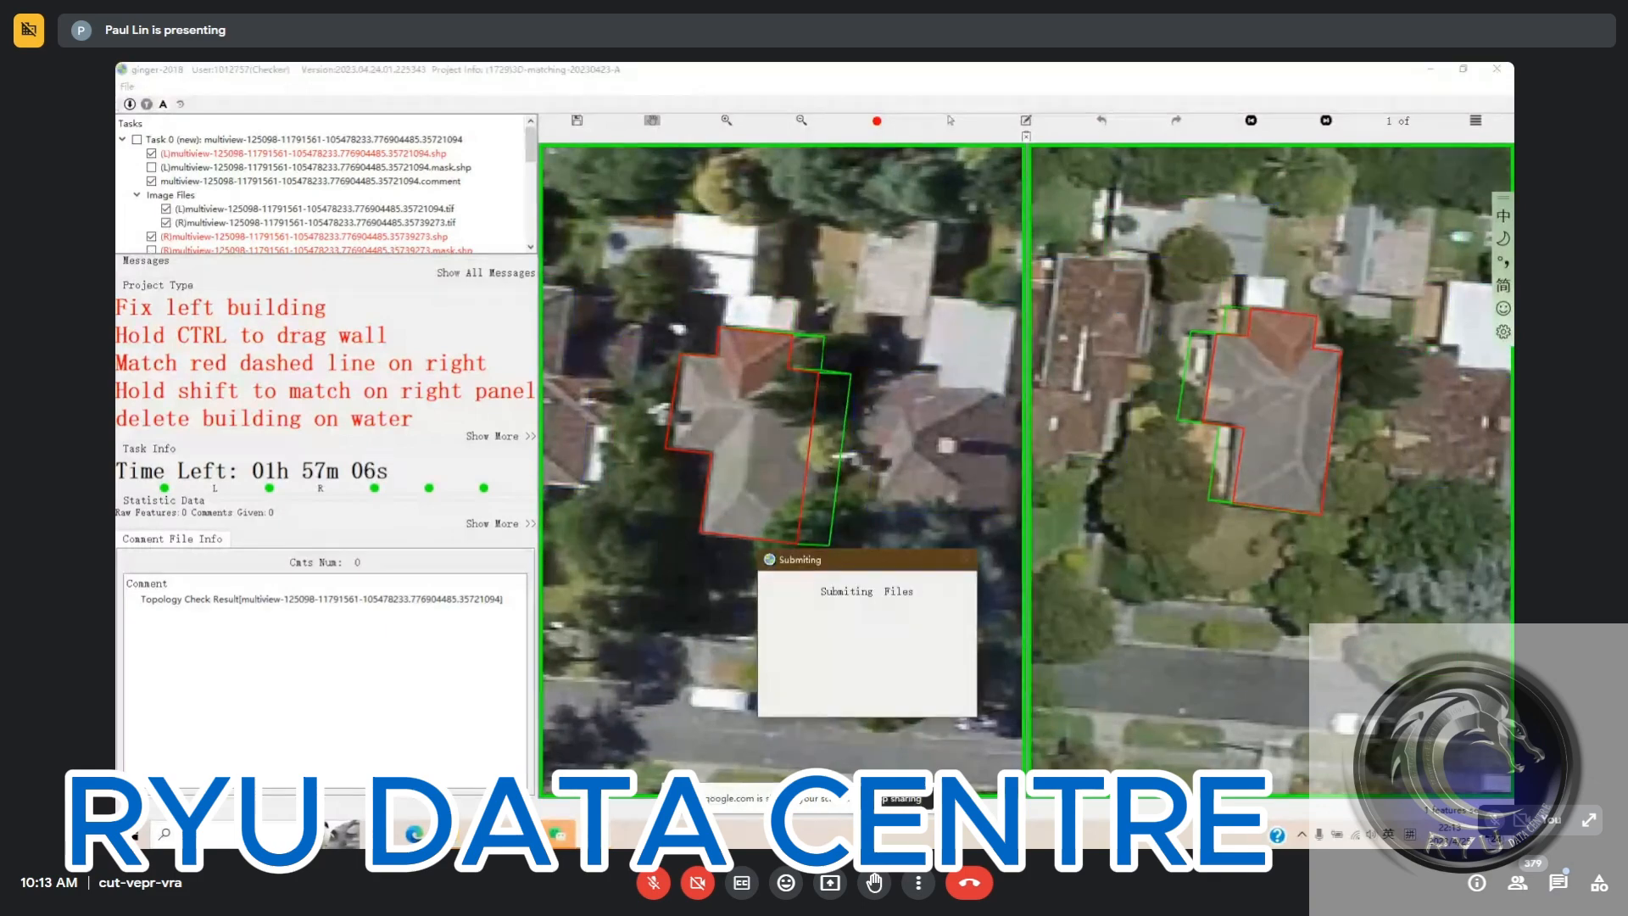
{"action": "left_click", "coordinate": [592, 834]}
{"action": "left_click", "coordinate": [388, 773]}
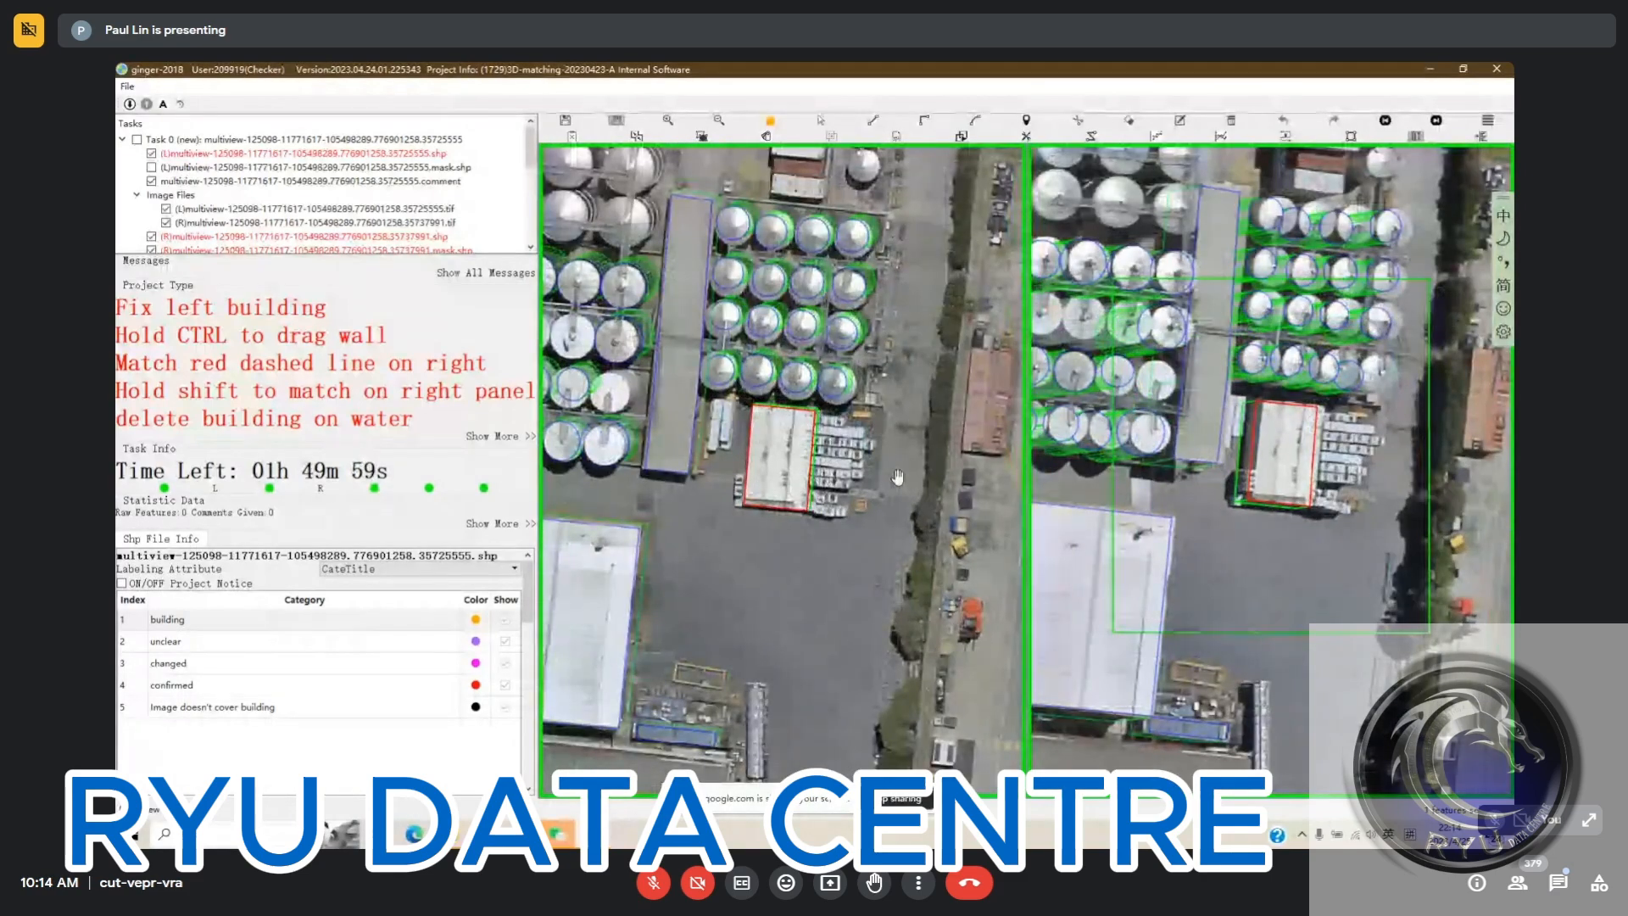
Shift the outline of the small white-roofed building beside the tanks onto its roof in the first and second right views
{"action": "left_click", "coordinate": [1279, 453]}
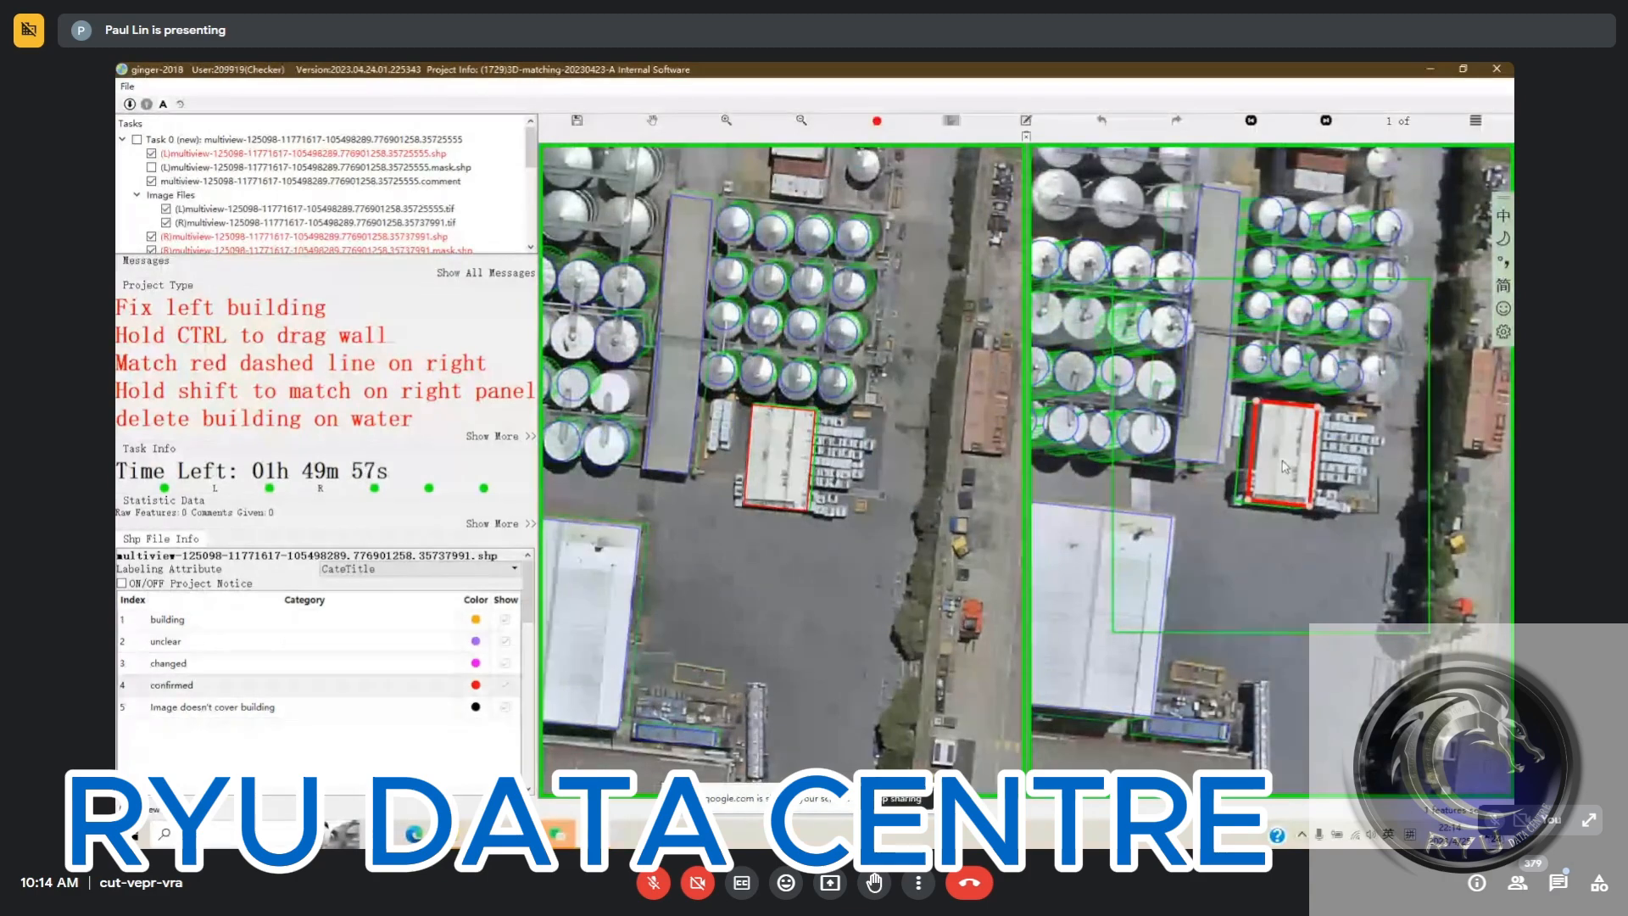
{"action": "left_click_drag", "start_coordinate": [1279, 453], "coordinate": [1292, 461]}
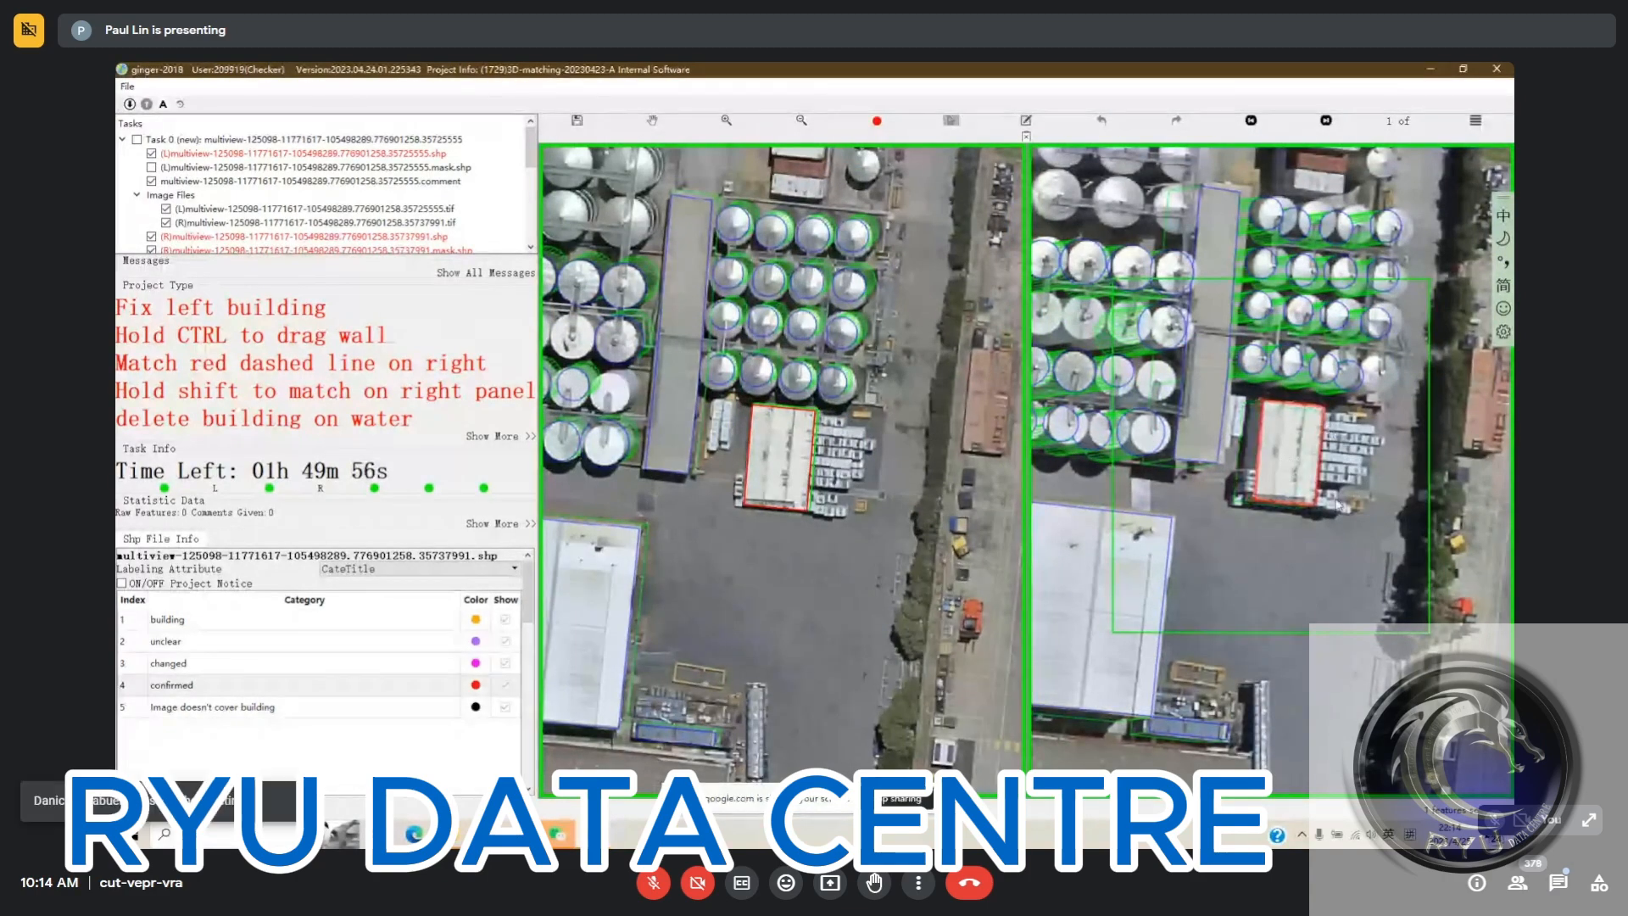
{"action": "key", "text": "Page_Down"}
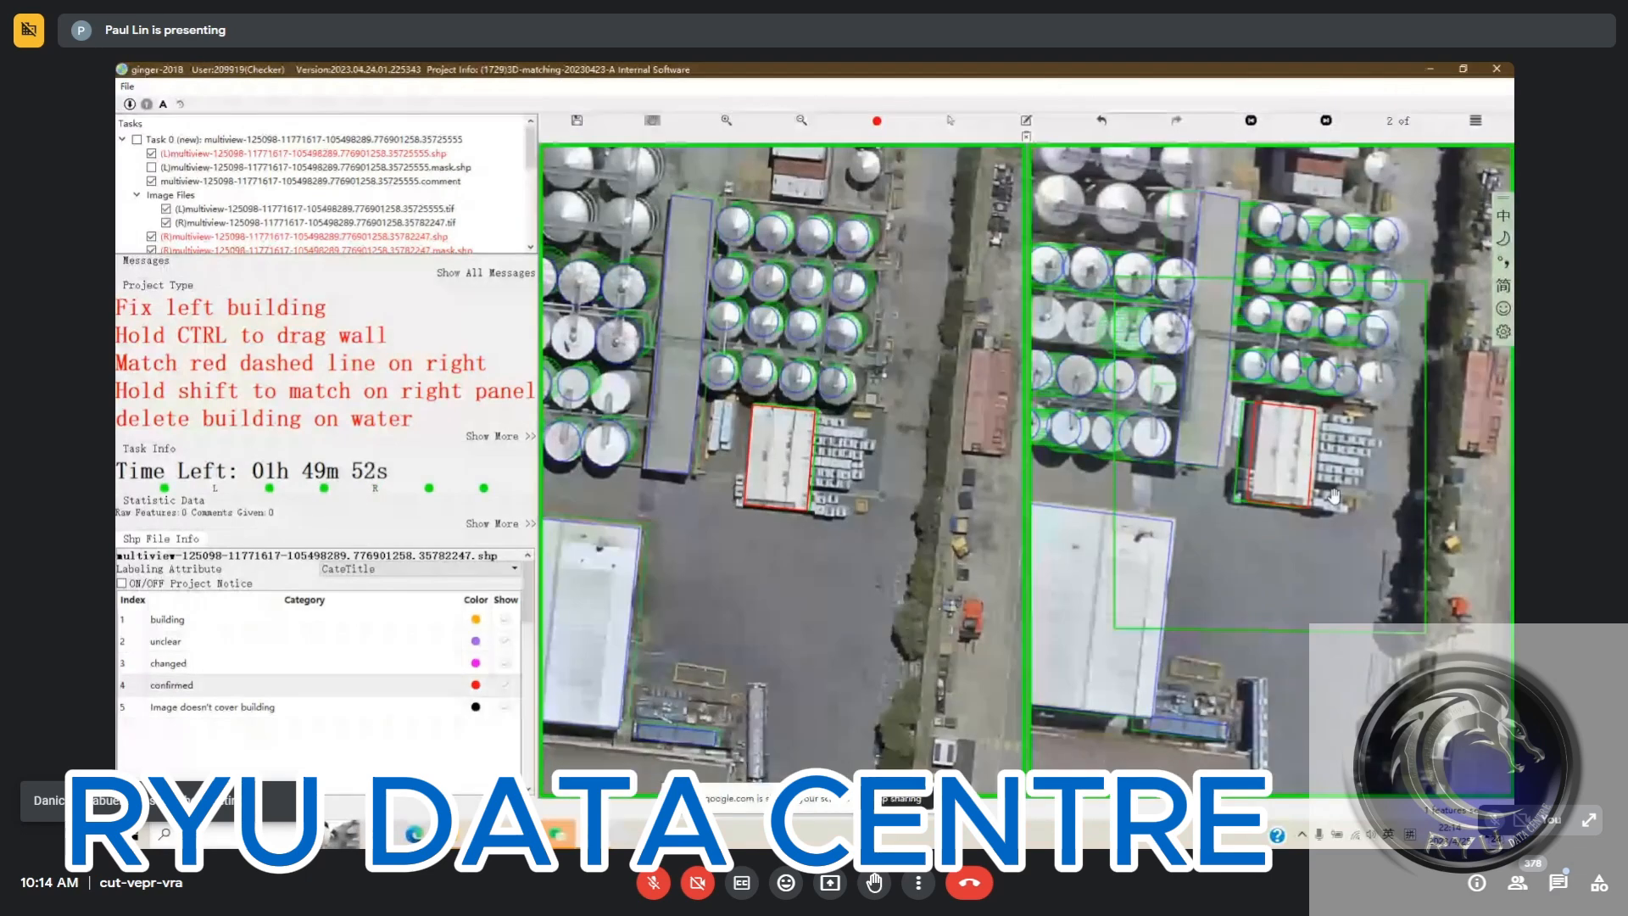
{"action": "key", "text": "s"}
{"action": "left_click_drag", "start_coordinate": [1324, 436], "coordinate": [1330, 437]}
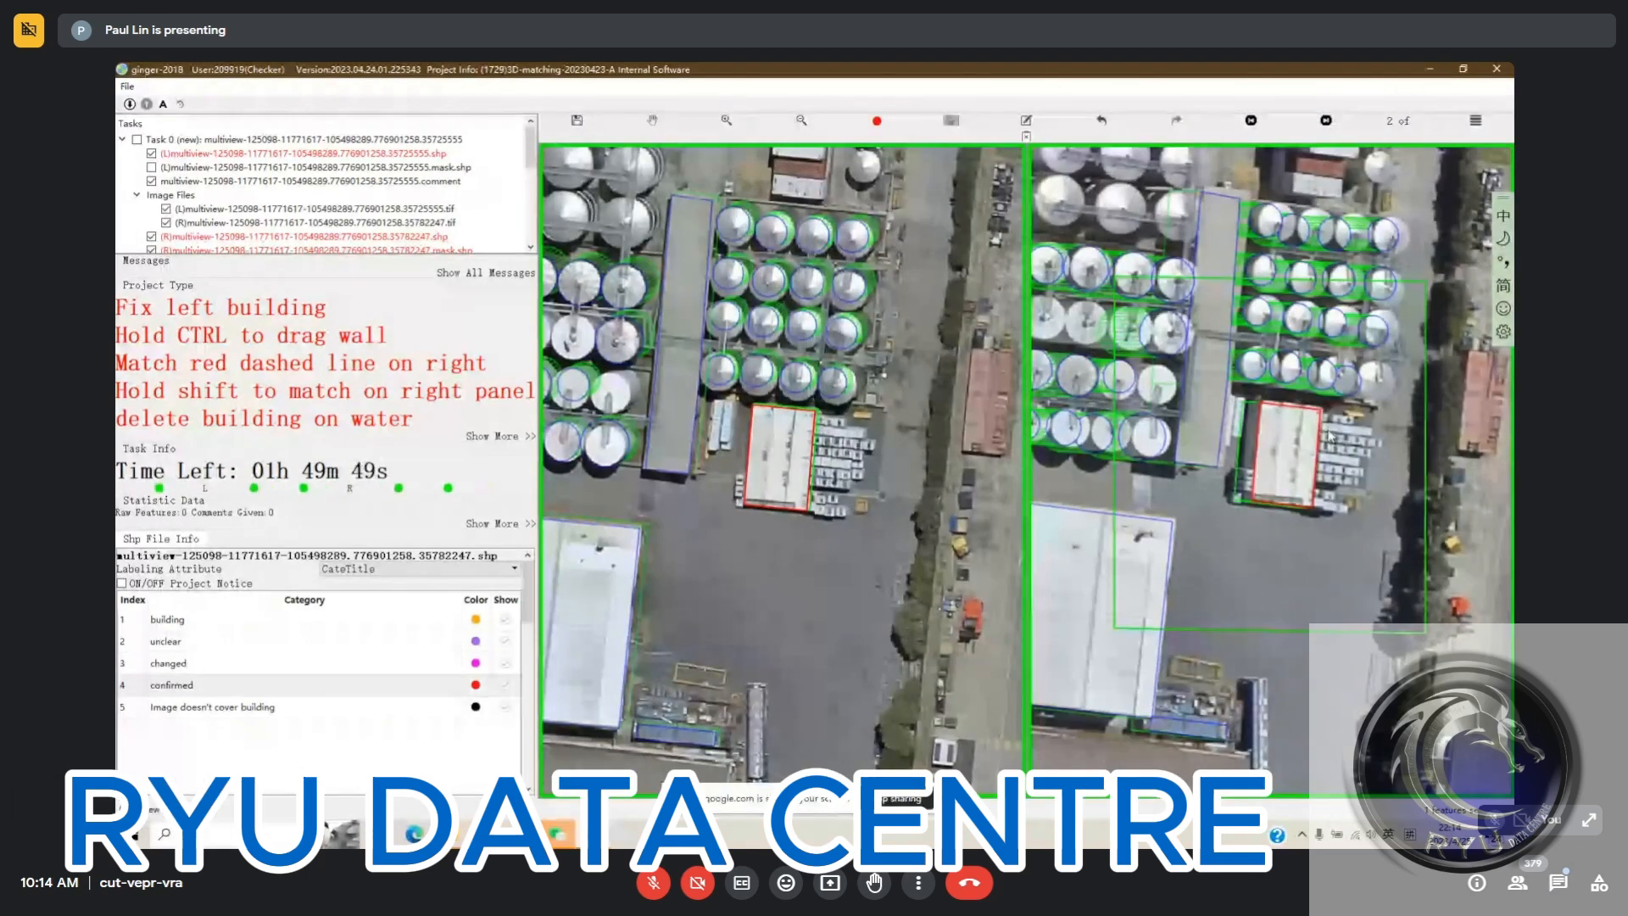
Check the white-roofed building's outline in the third and fourth right views and submit the storage-tank task
{"action": "key", "text": "Right"}
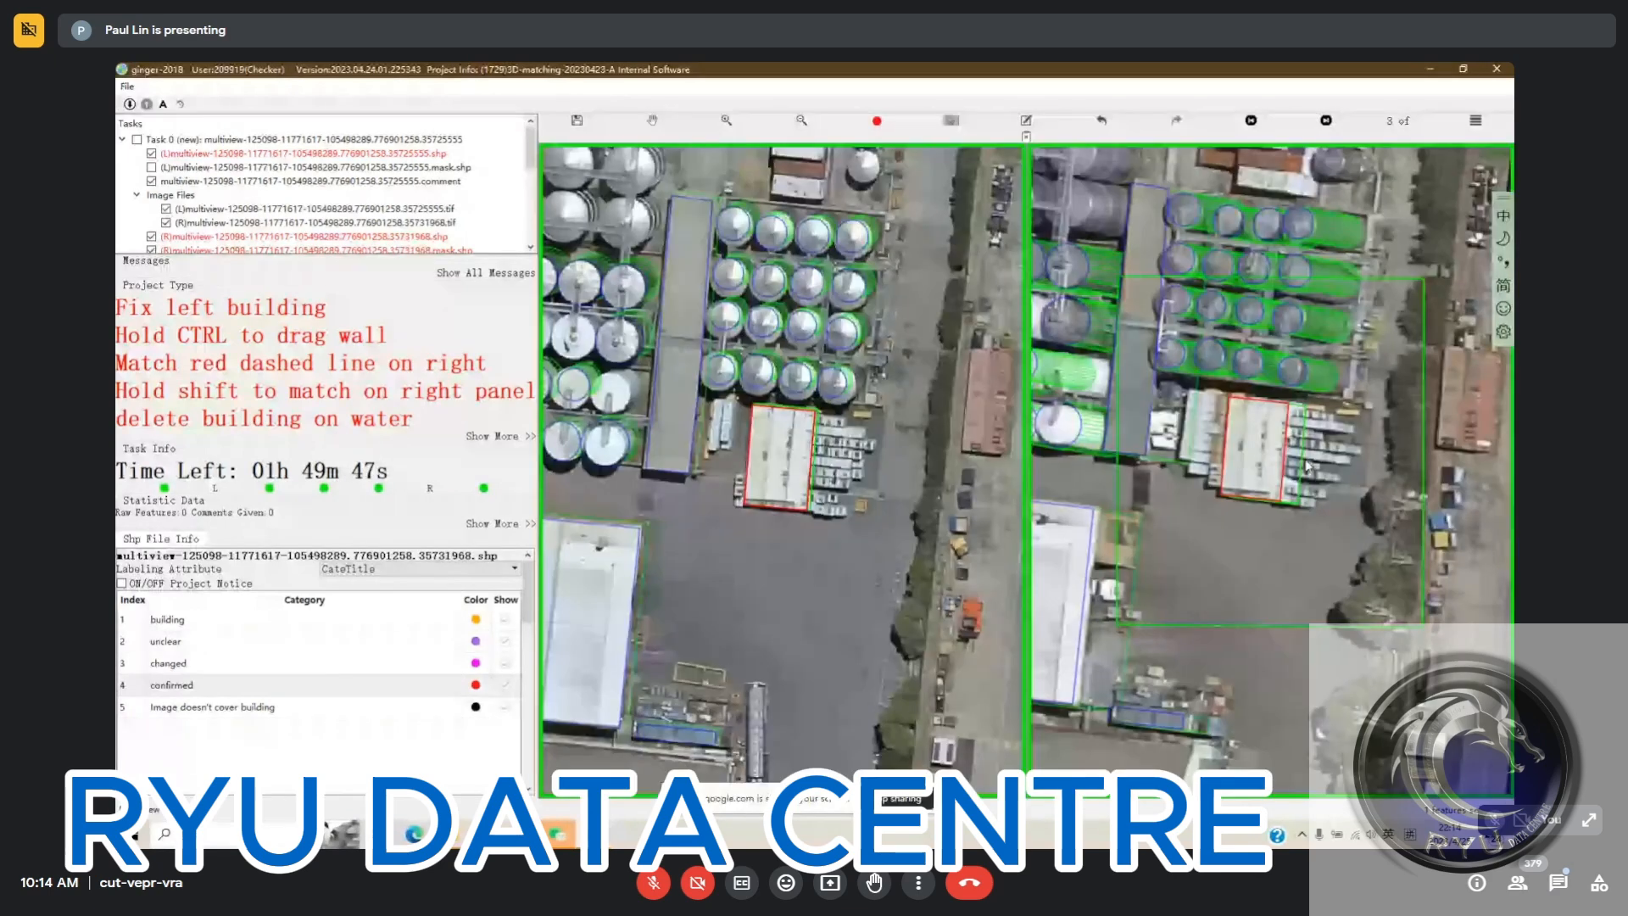
{"action": "key", "text": "Right"}
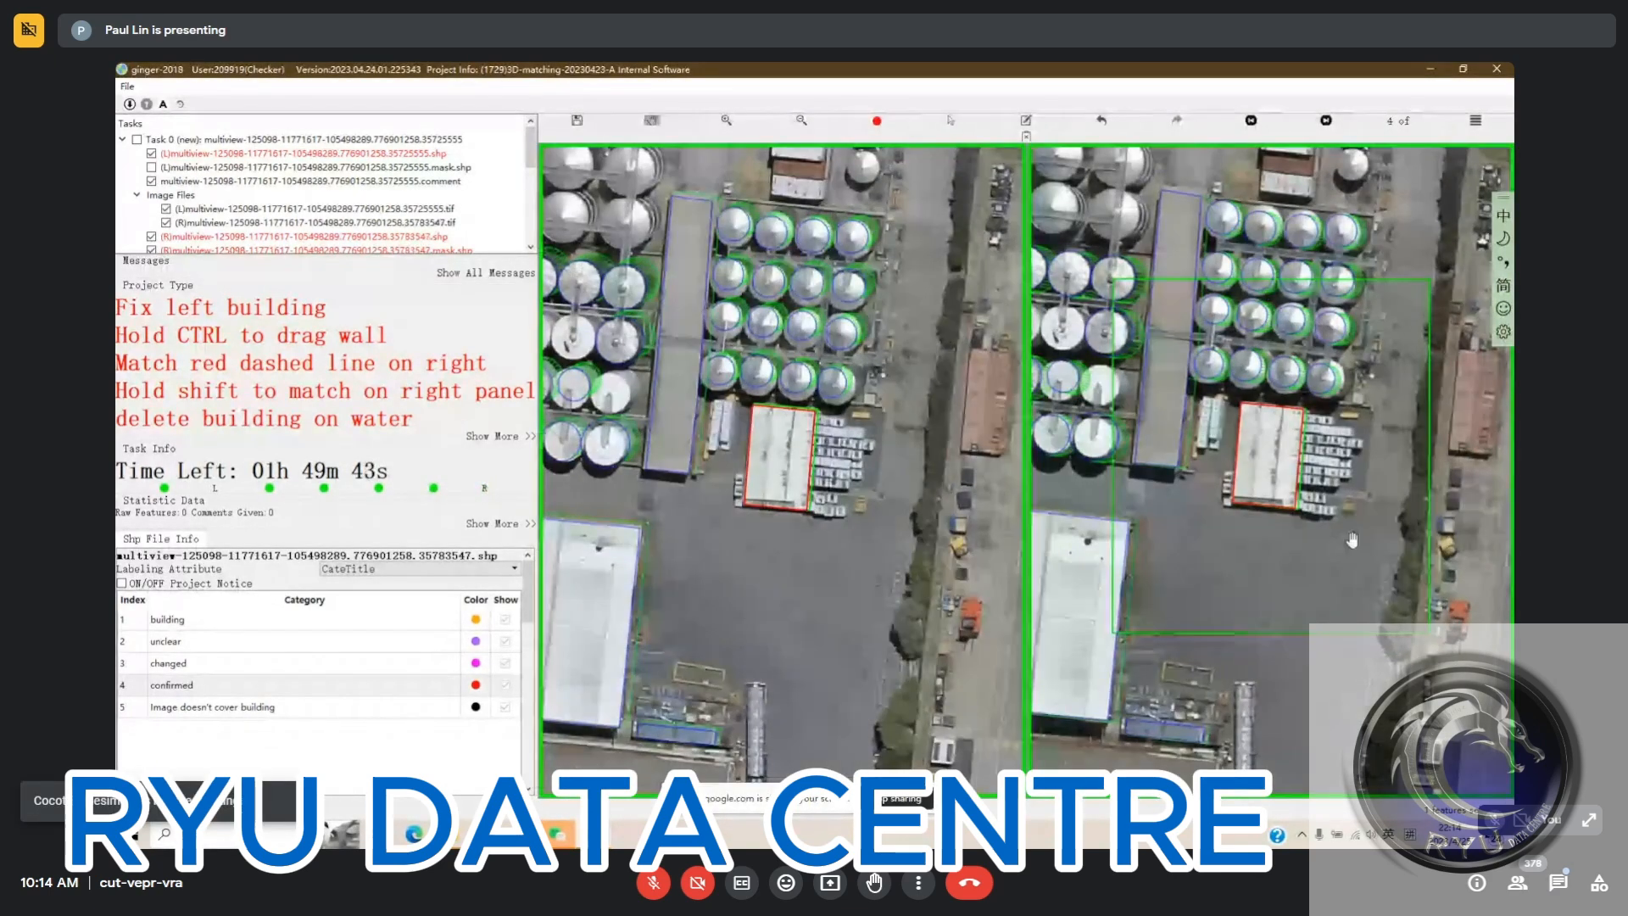
{"action": "scroll", "coordinate": [1348, 530], "scroll_direction": "down", "scroll_amount": 2}
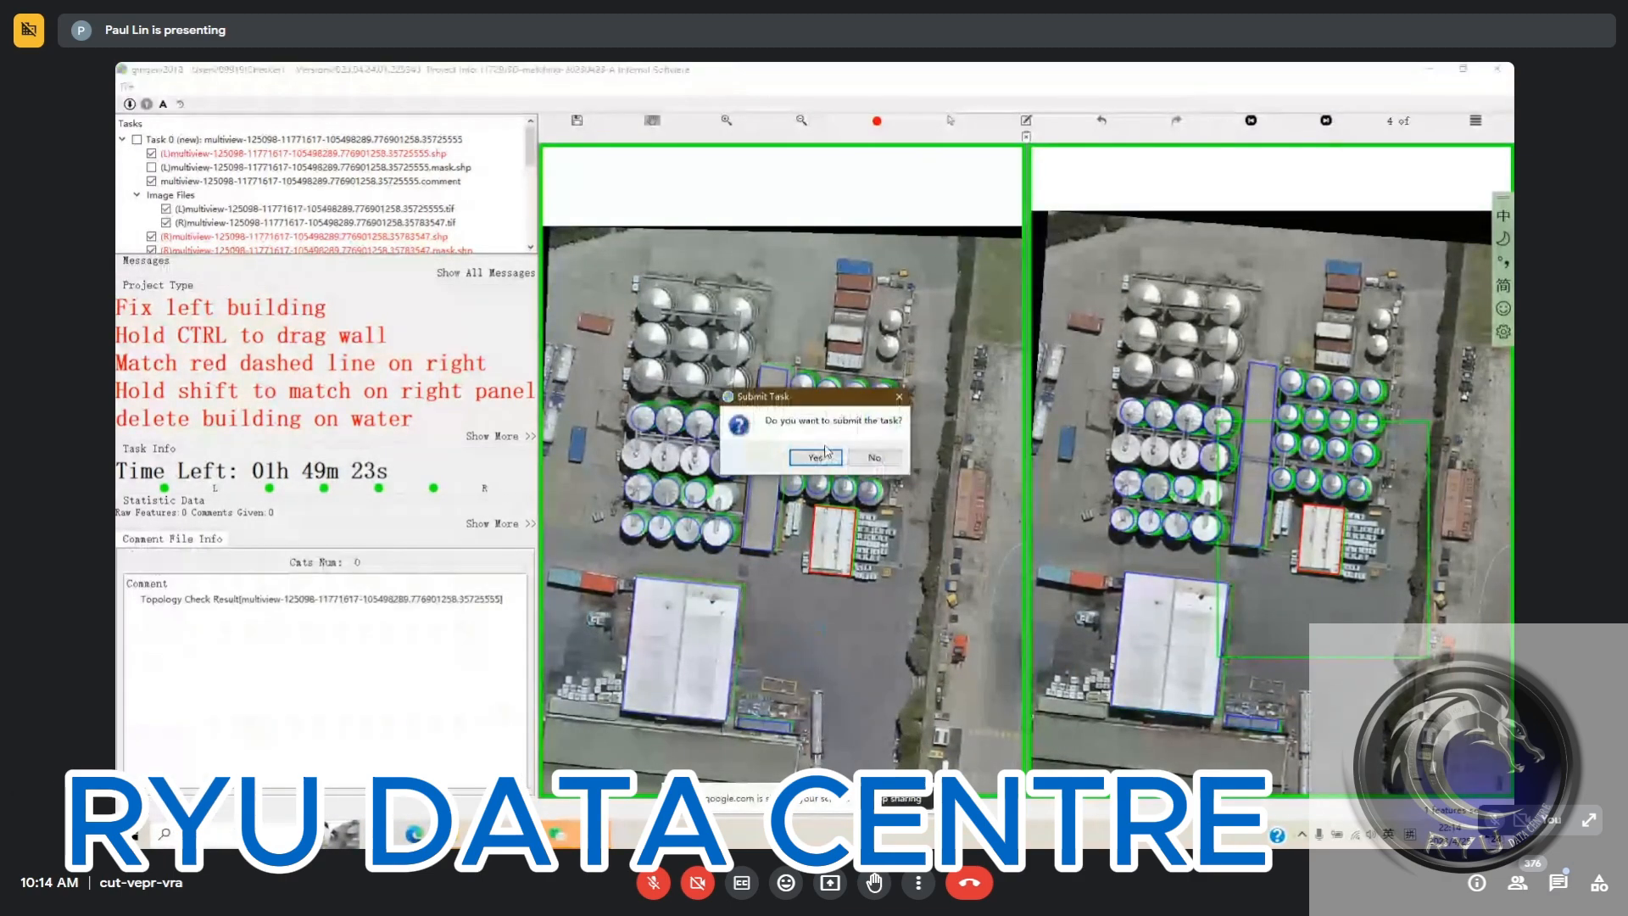
{"action": "left_click", "coordinate": [816, 458]}
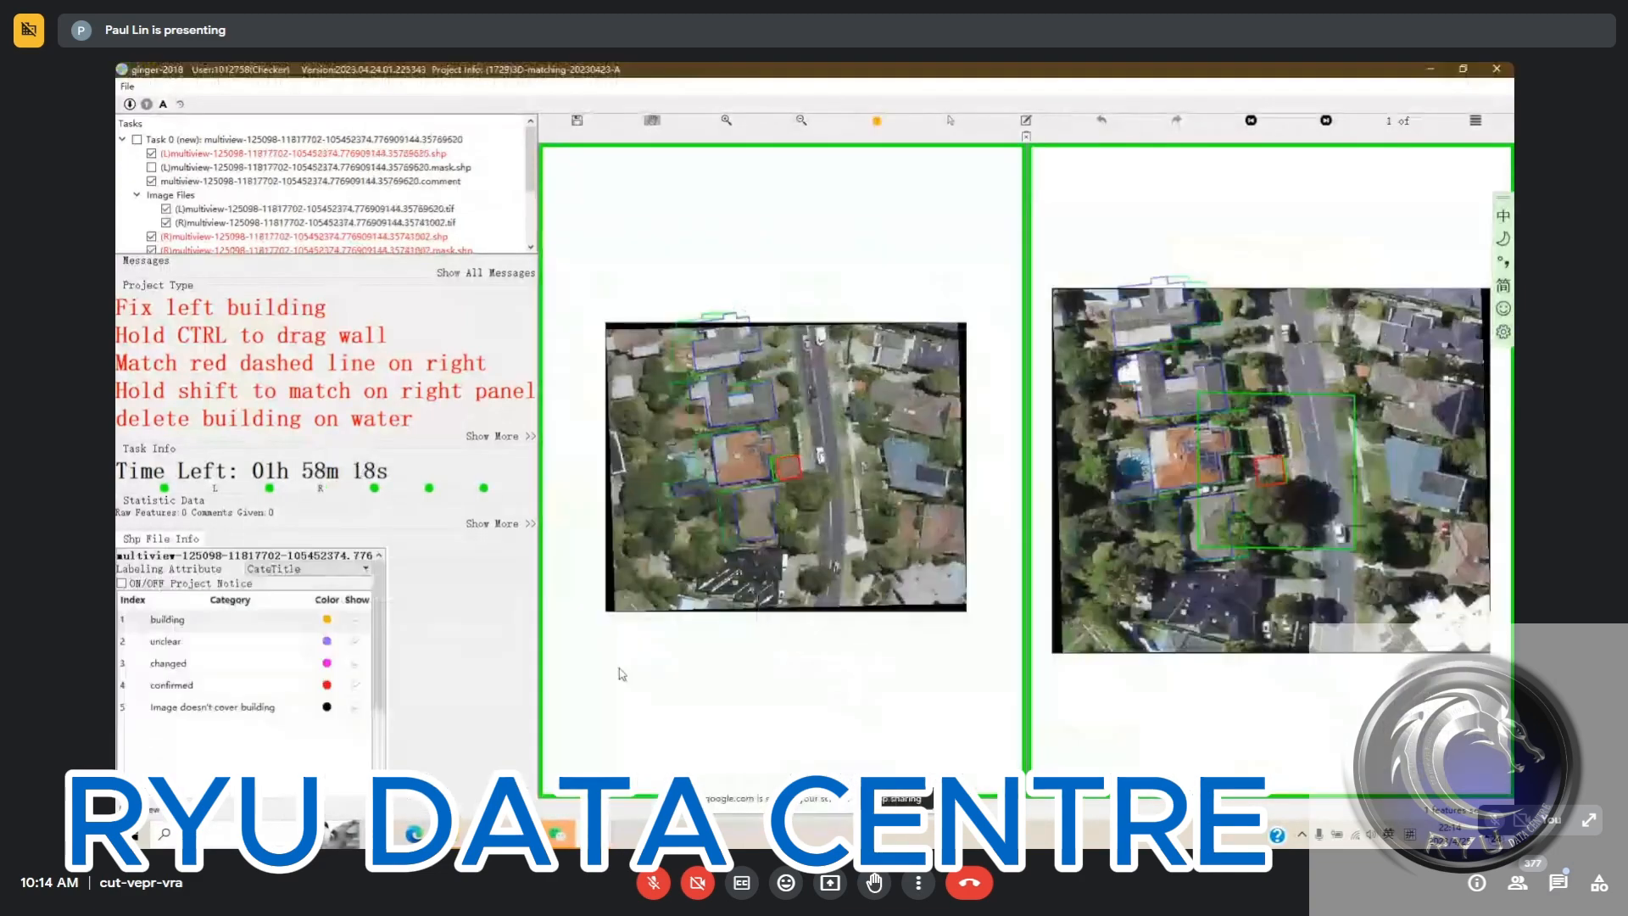
Compare the square outline east of the orange-roofed house with the bare driveway and delete it
{"action": "key", "text": "space"}
{"action": "scroll", "coordinate": [789, 477], "scroll_direction": "up", "scroll_amount": 5}
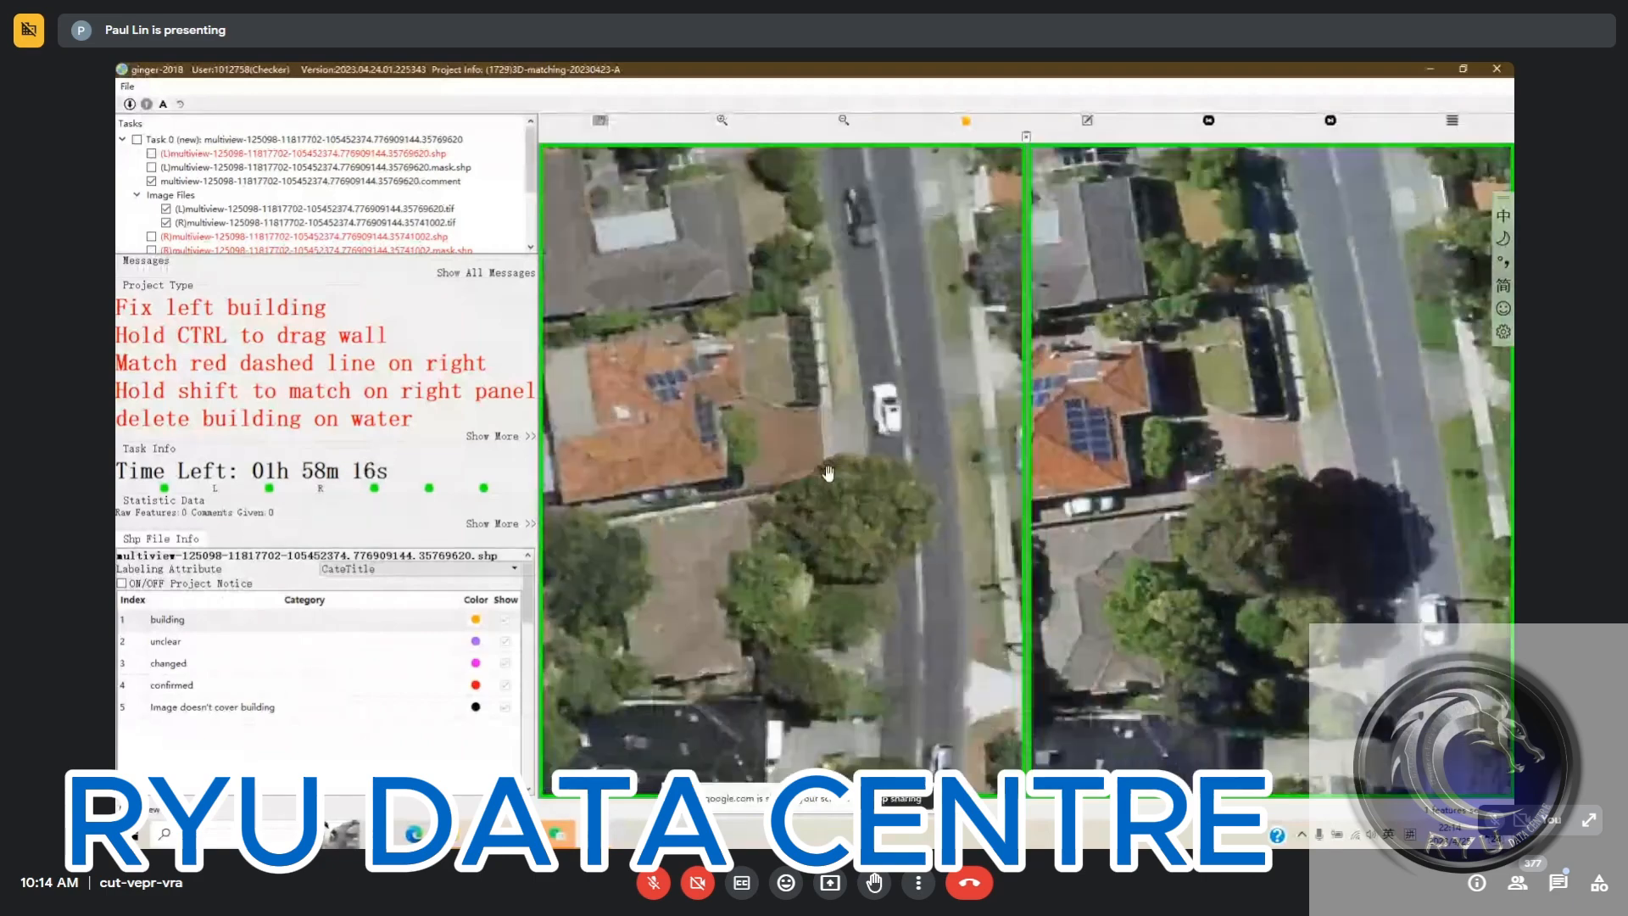
{"action": "key", "text": "space"}
{"action": "key", "text": "4"}
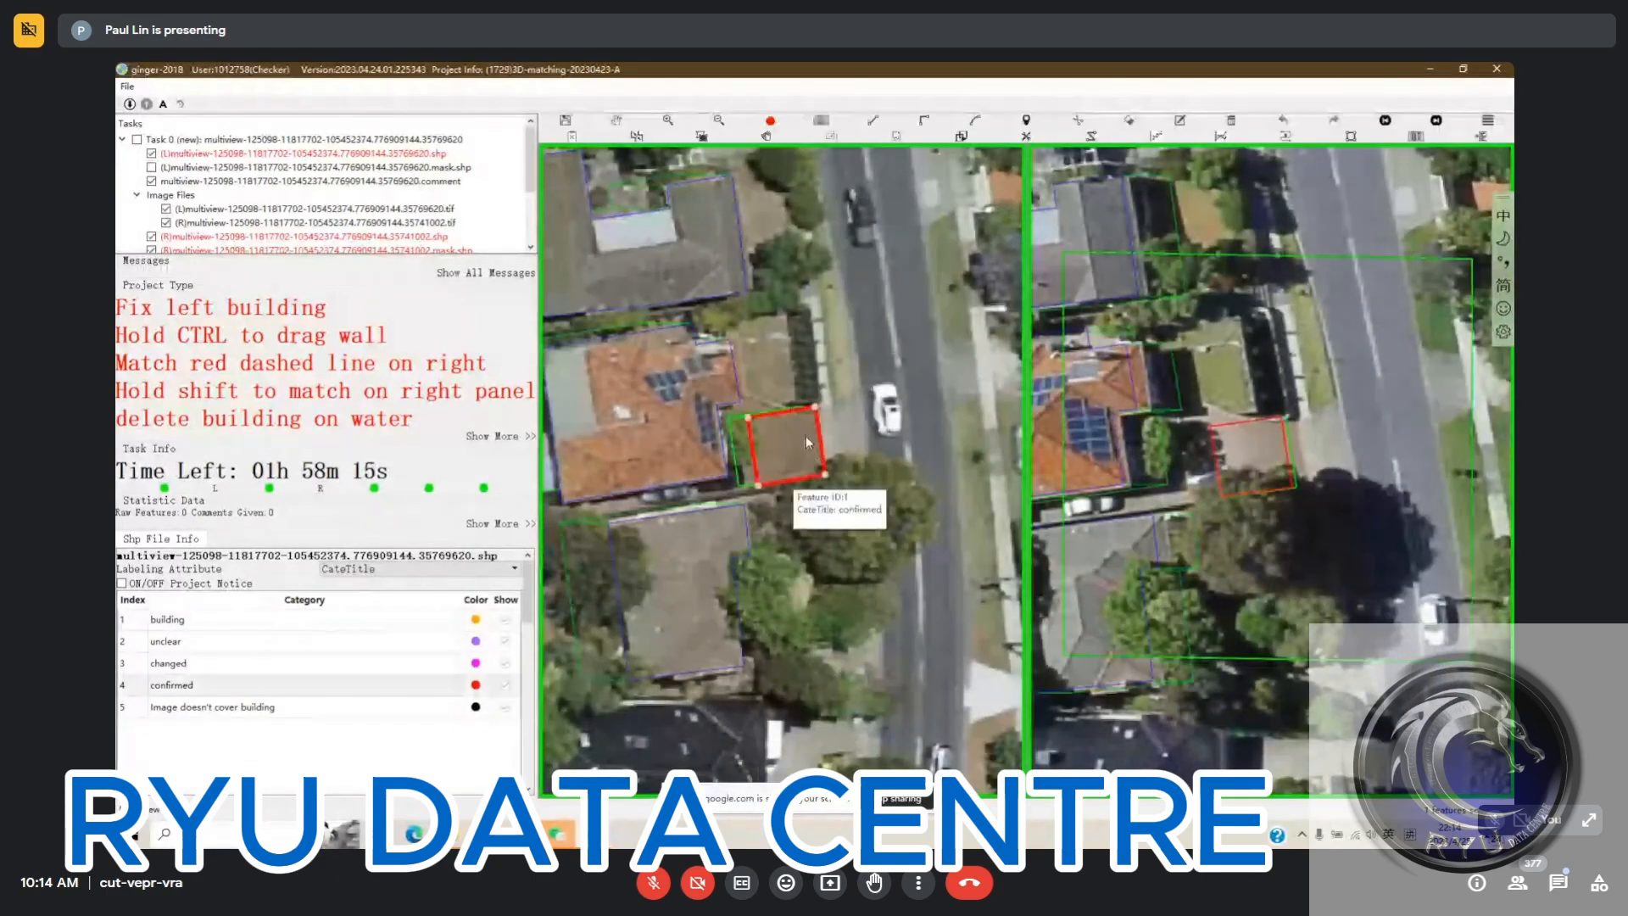
{"action": "key", "text": "space"}
{"action": "key", "text": "space"}
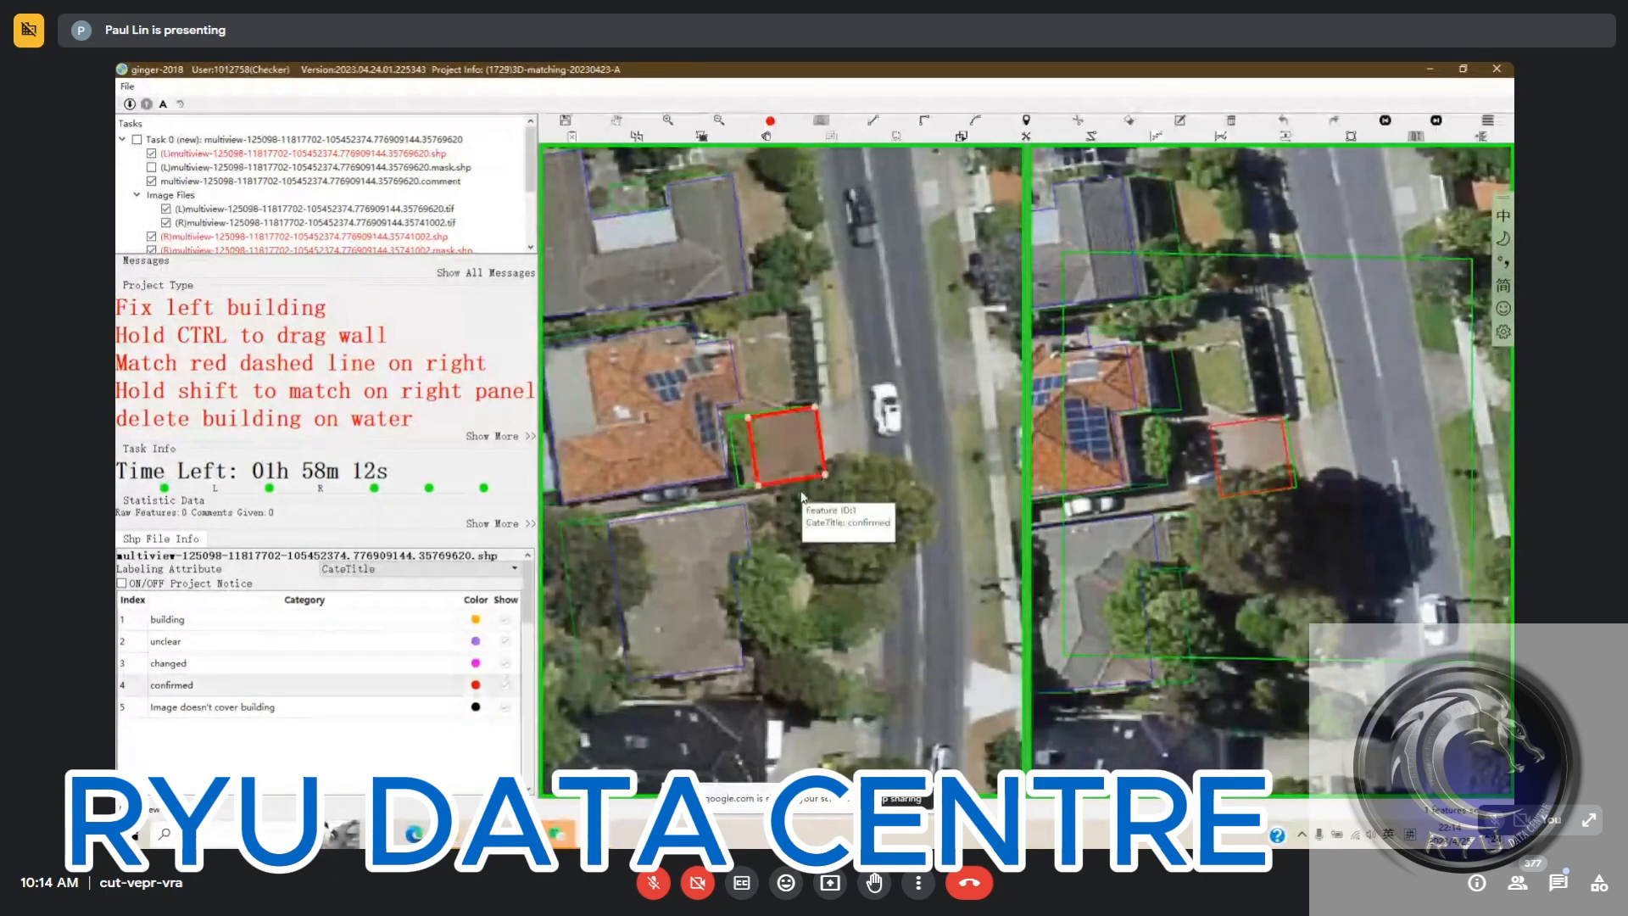
{"action": "scroll", "coordinate": [872, 459], "scroll_direction": "down", "scroll_amount": 1}
{"action": "scroll", "coordinate": [872, 459], "scroll_direction": "up", "scroll_amount": 1}
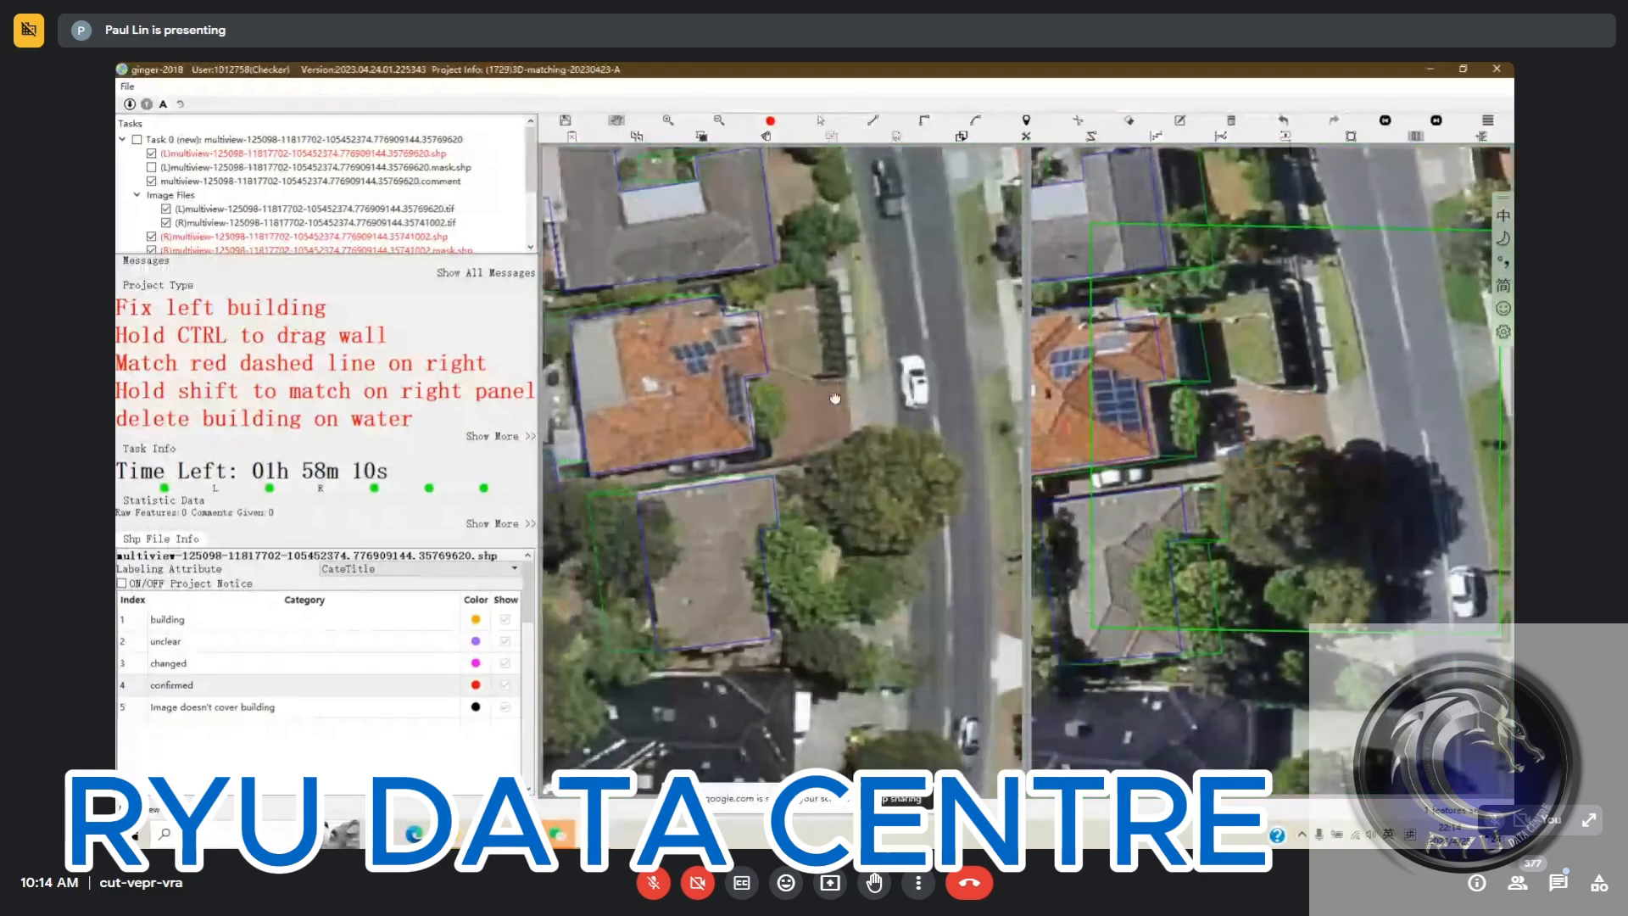
Look over the remaining building outlines around the orange-roofed house and submit the task
{"action": "left_click_drag", "start_coordinate": [835, 398], "coordinate": [862, 390]}
{"action": "scroll", "coordinate": [853, 390], "scroll_direction": "down", "scroll_amount": 1}
{"action": "scroll", "coordinate": [838, 434], "scroll_direction": "up", "scroll_amount": 1}
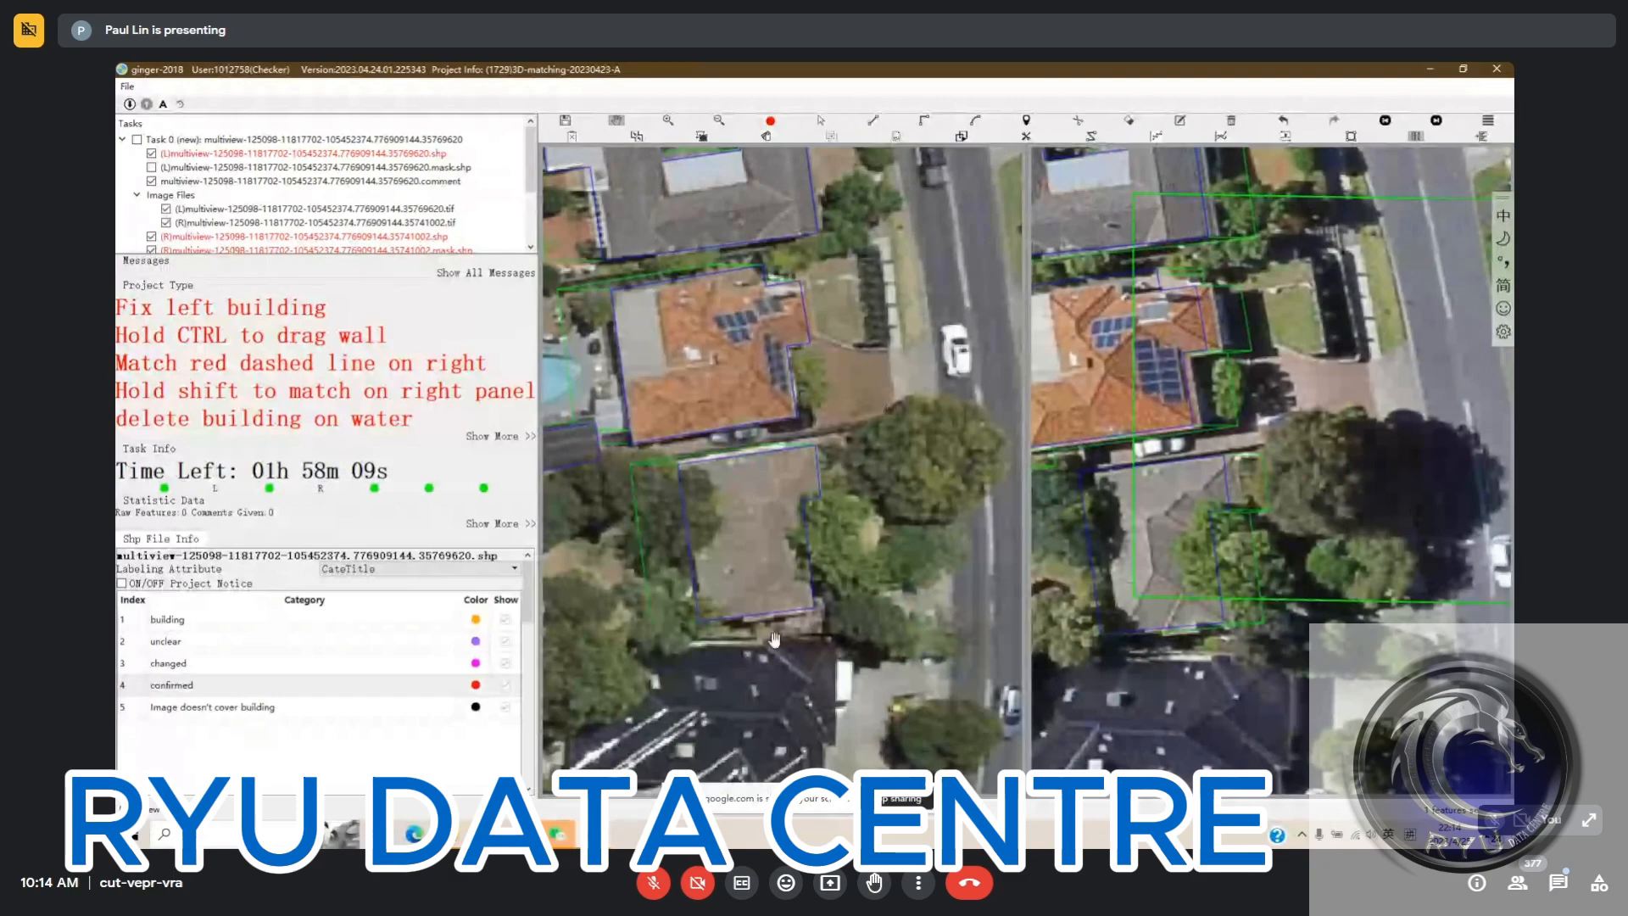
{"action": "key", "text": "ctrl+s"}
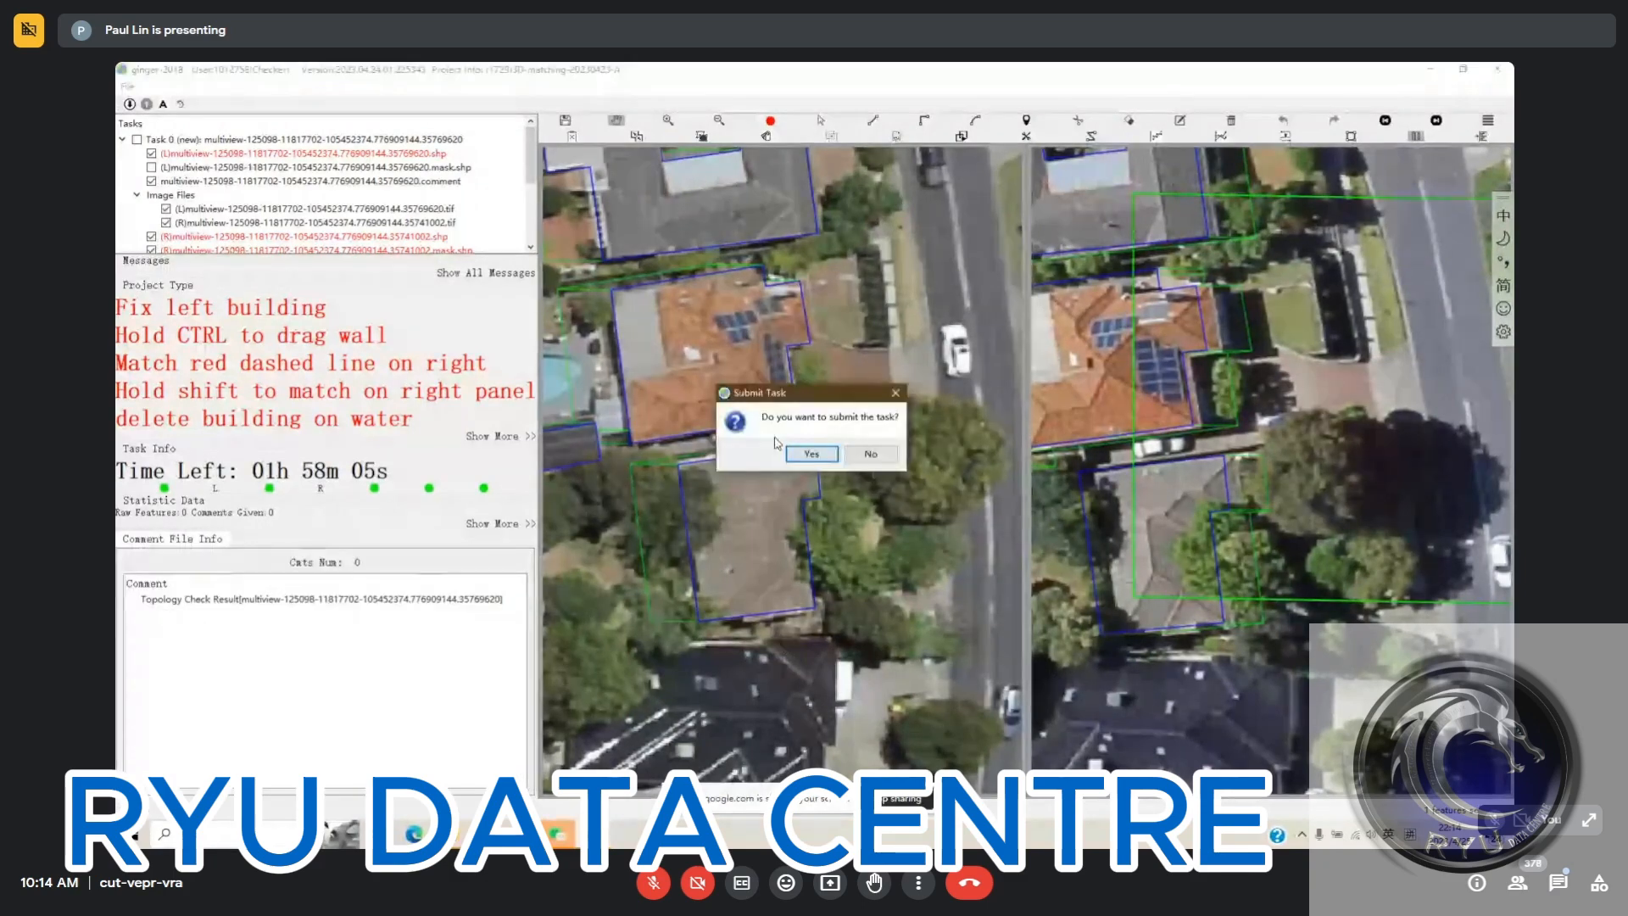
{"action": "left_click", "coordinate": [810, 453]}
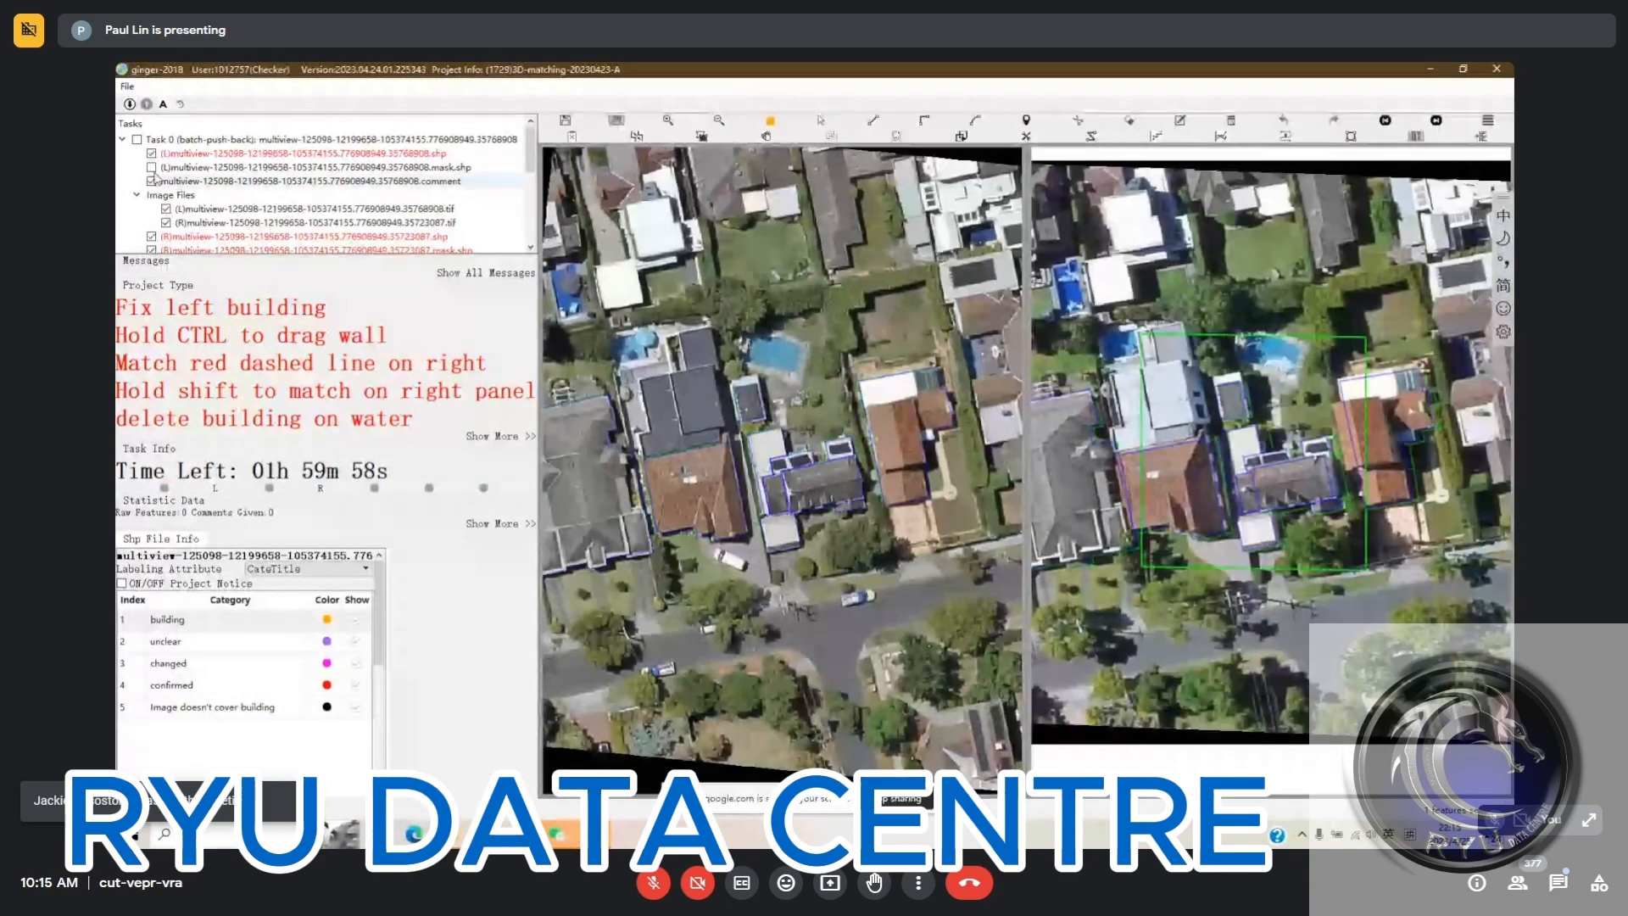
Turn off the left mask layer, look over the building outlines, and submit the pushed-back task
{"action": "left_click", "coordinate": [151, 167]}
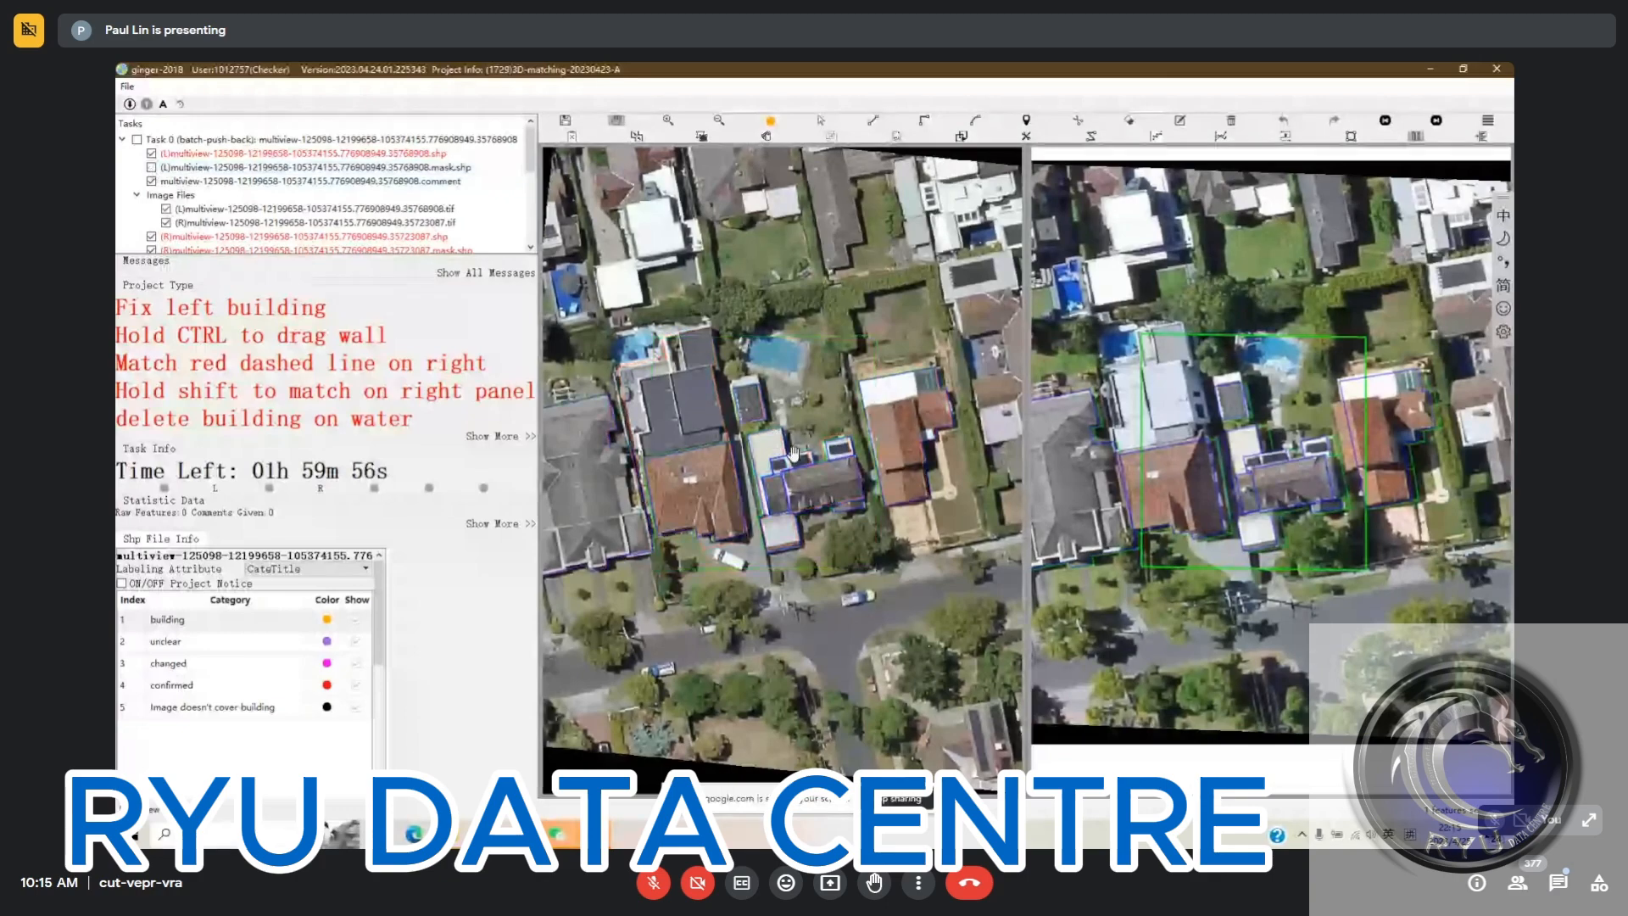
{"action": "scroll", "coordinate": [813, 402], "scroll_direction": "up", "scroll_amount": 2}
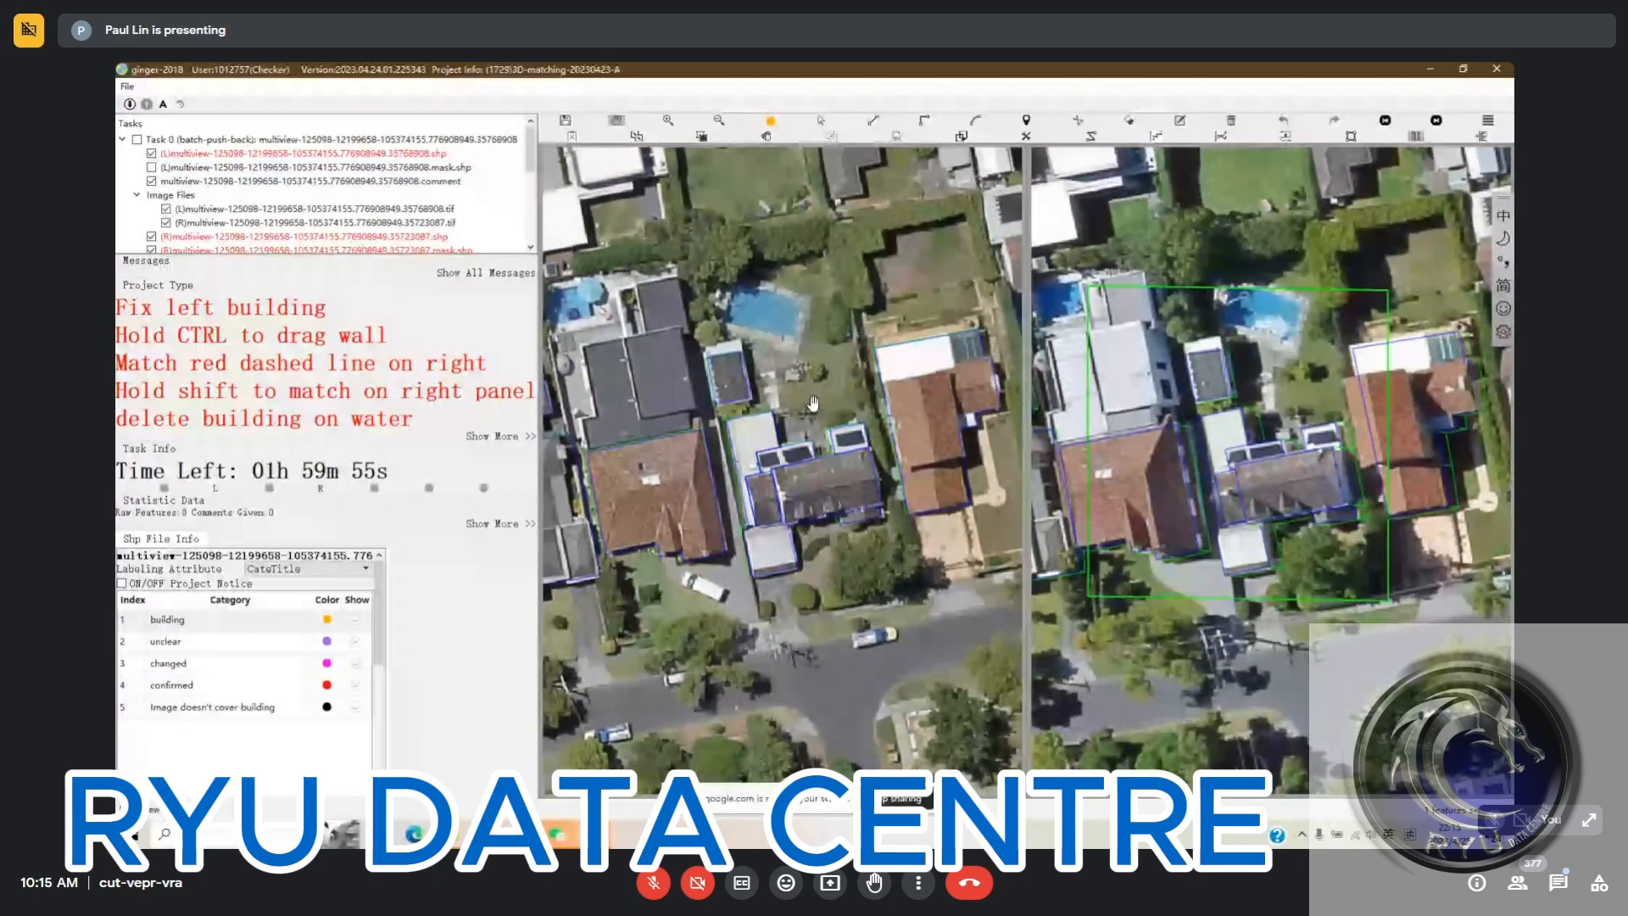
{"action": "key", "text": "ctrl+s"}
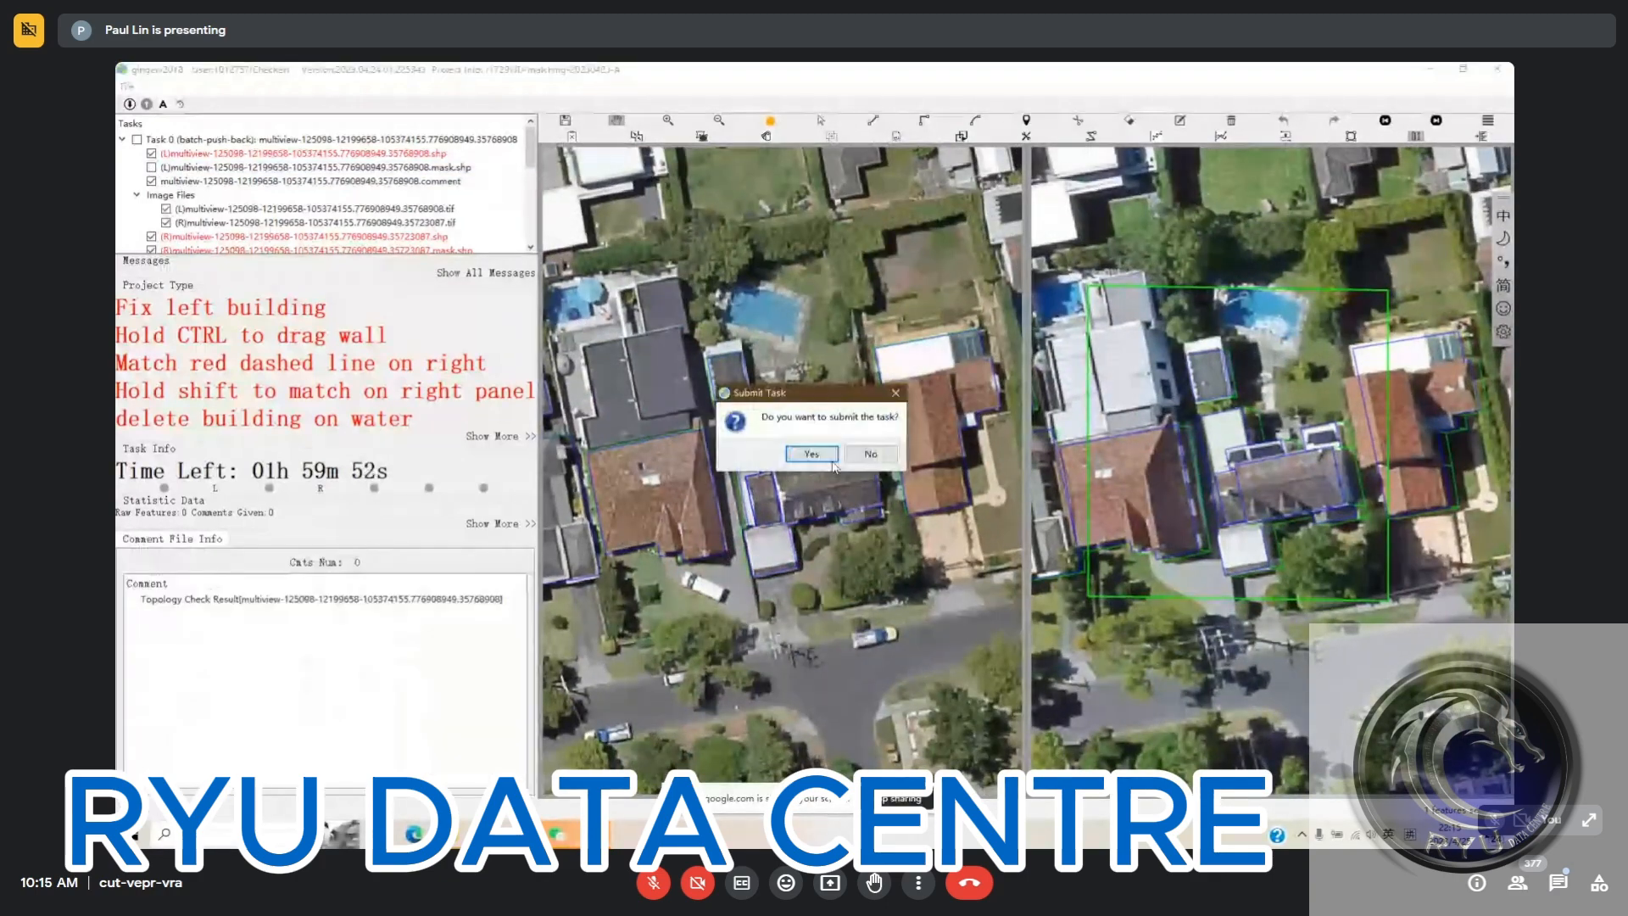
{"action": "key", "text": "Return"}
Check the submission and download progress in the other task windows and switch to the Google Meet call in the browser
{"action": "left_click", "coordinate": [593, 835]}
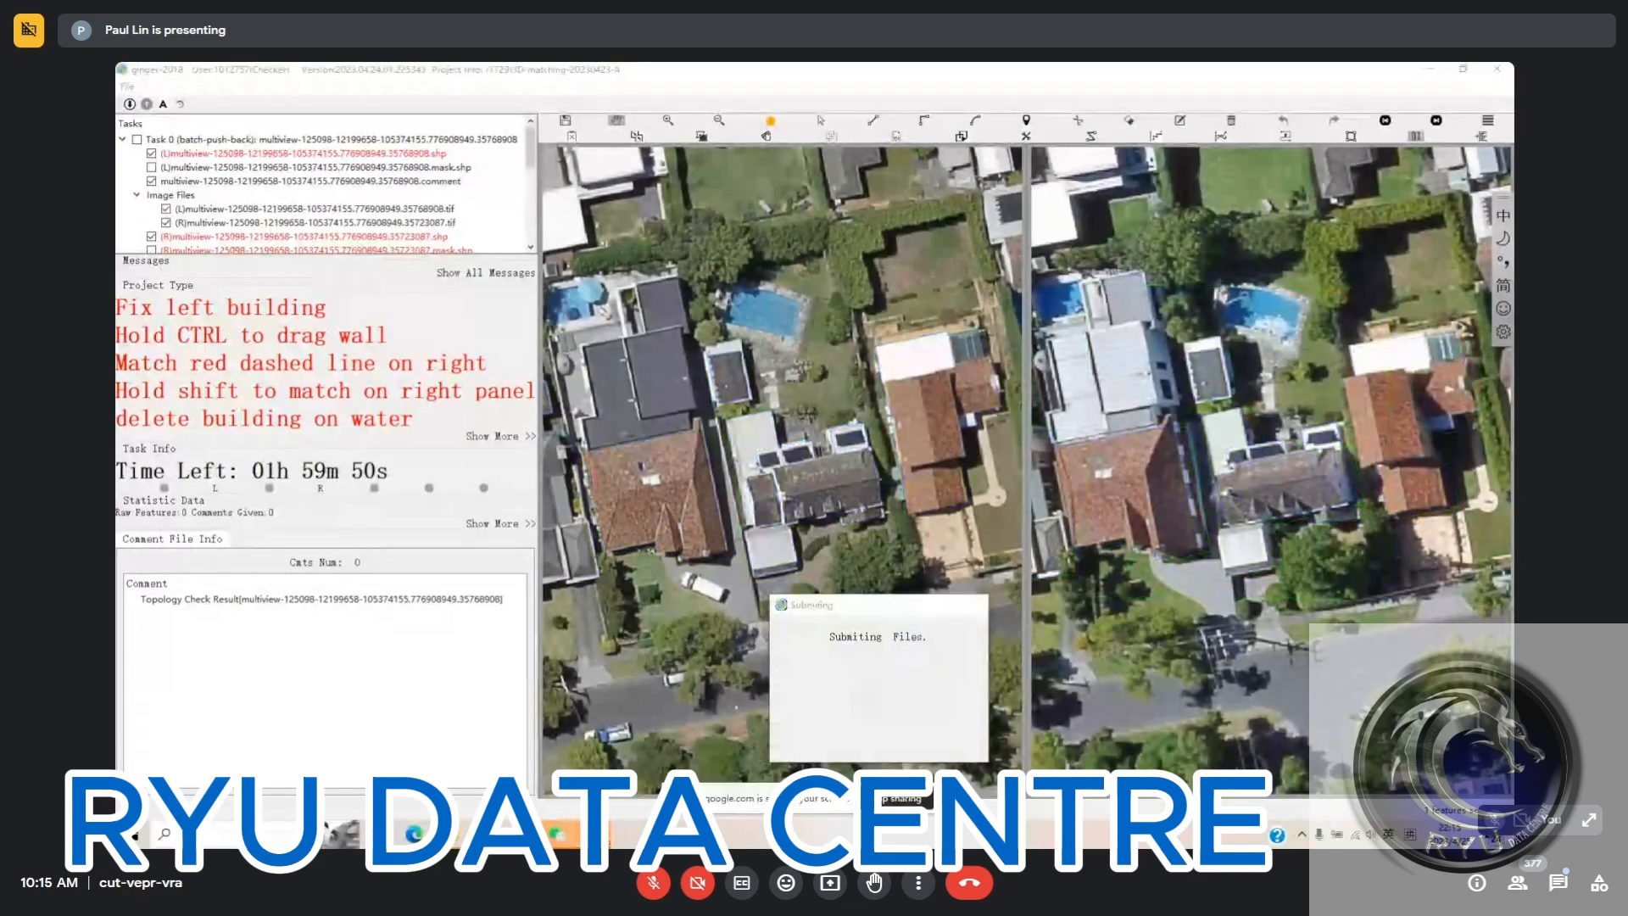
{"action": "left_click", "coordinate": [608, 765]}
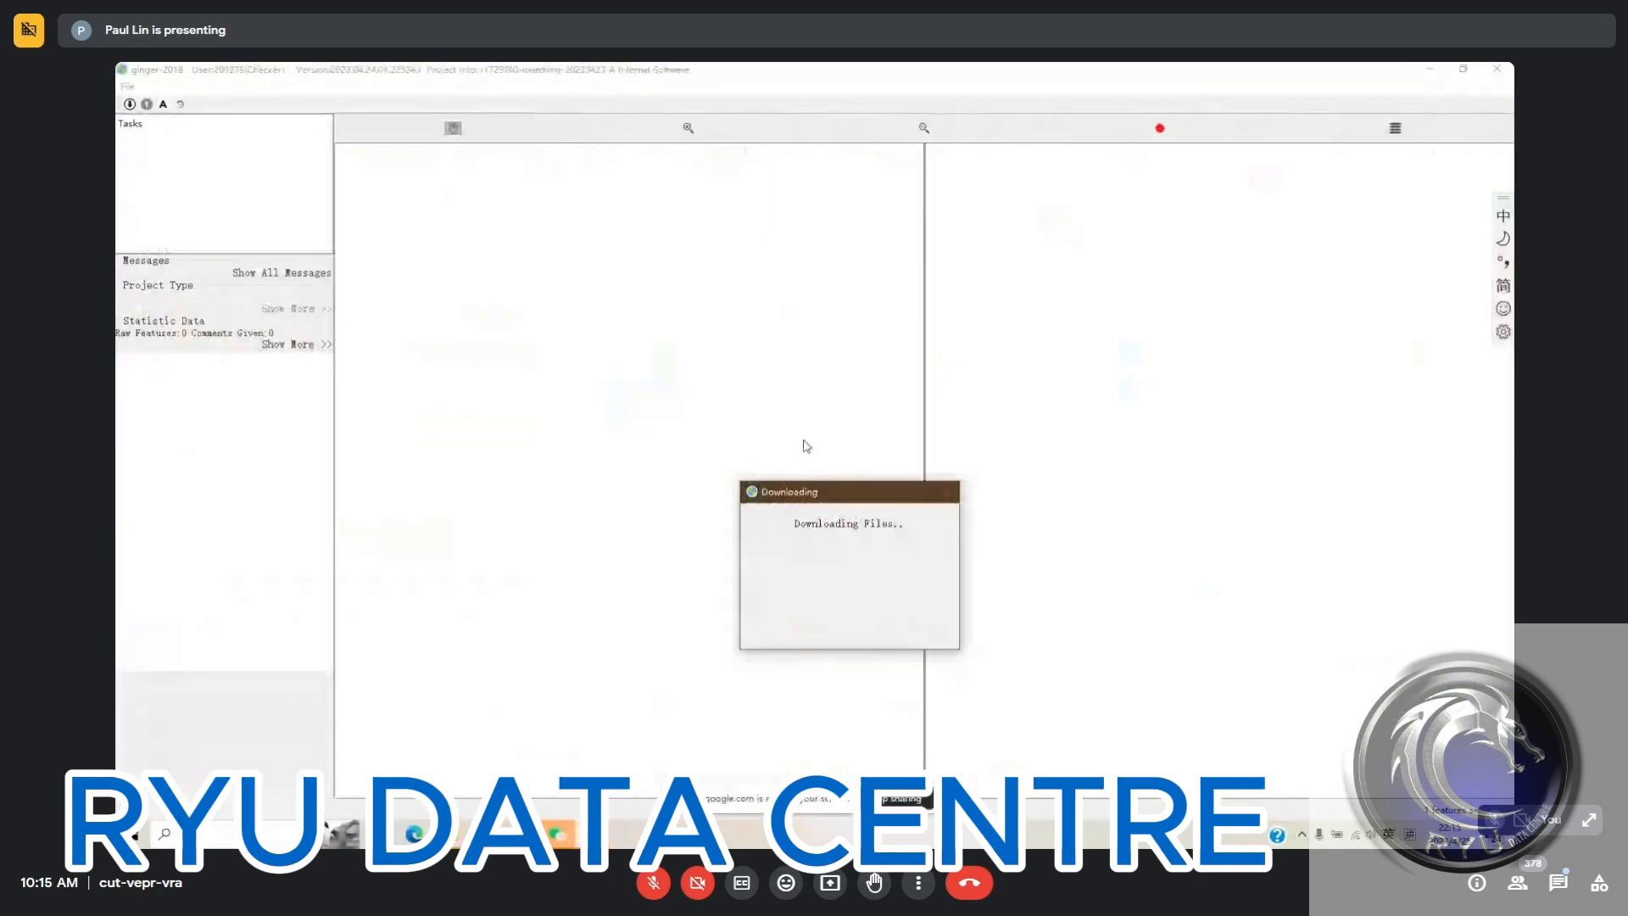
{"action": "left_click", "coordinate": [593, 835]}
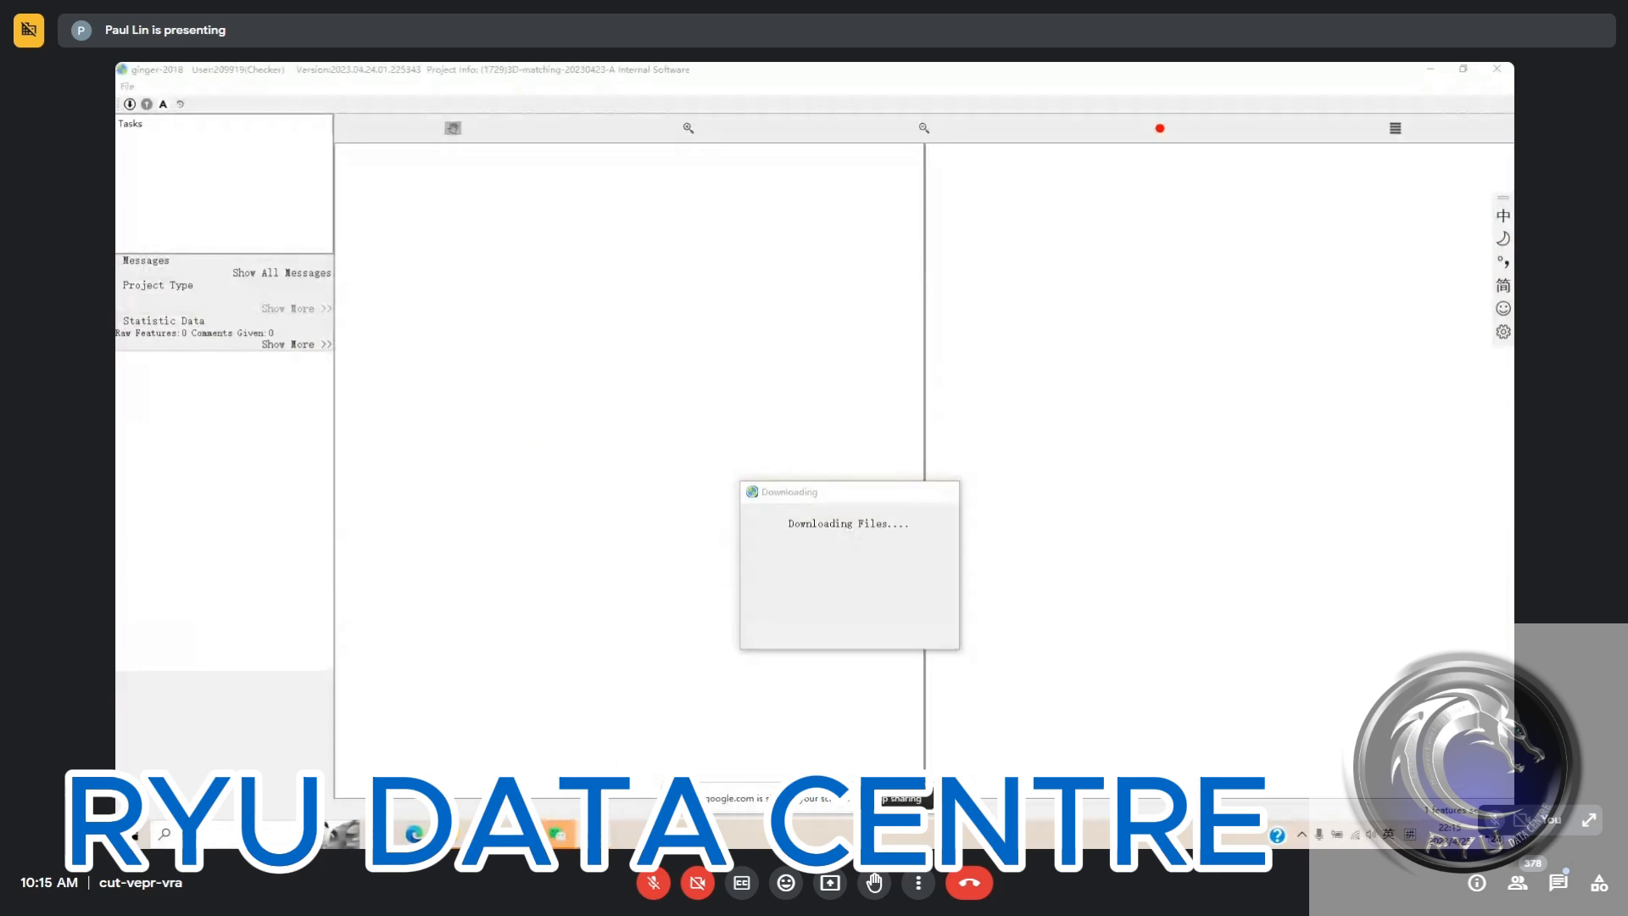
{"action": "mouse_move", "coordinate": [471, 790]}
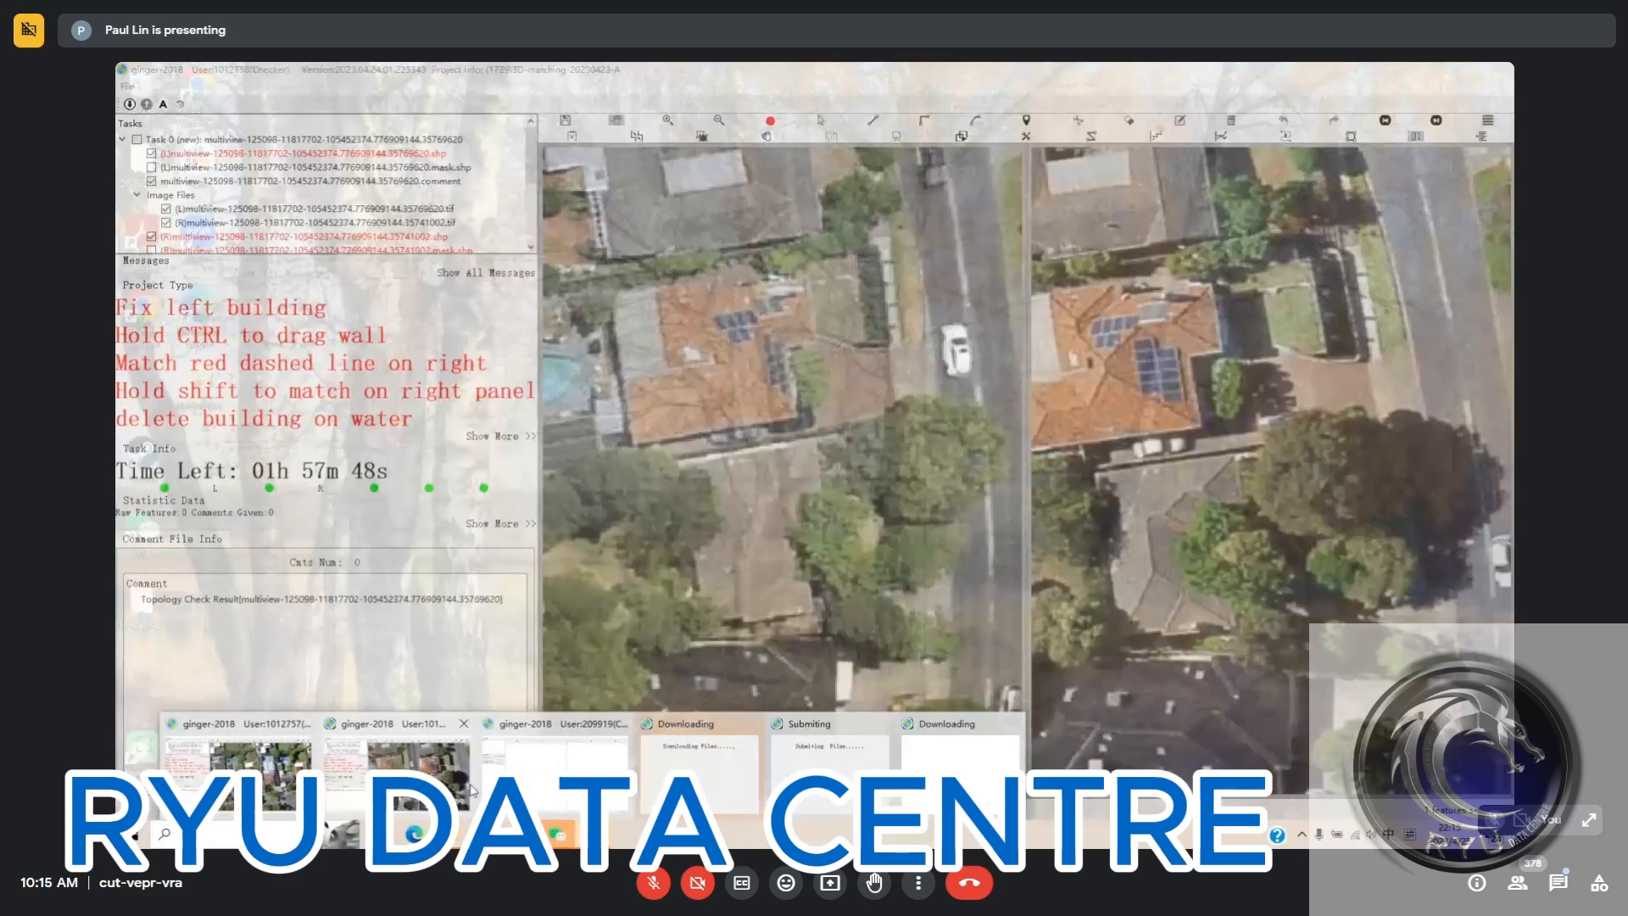
{"action": "left_click", "coordinate": [658, 720]}
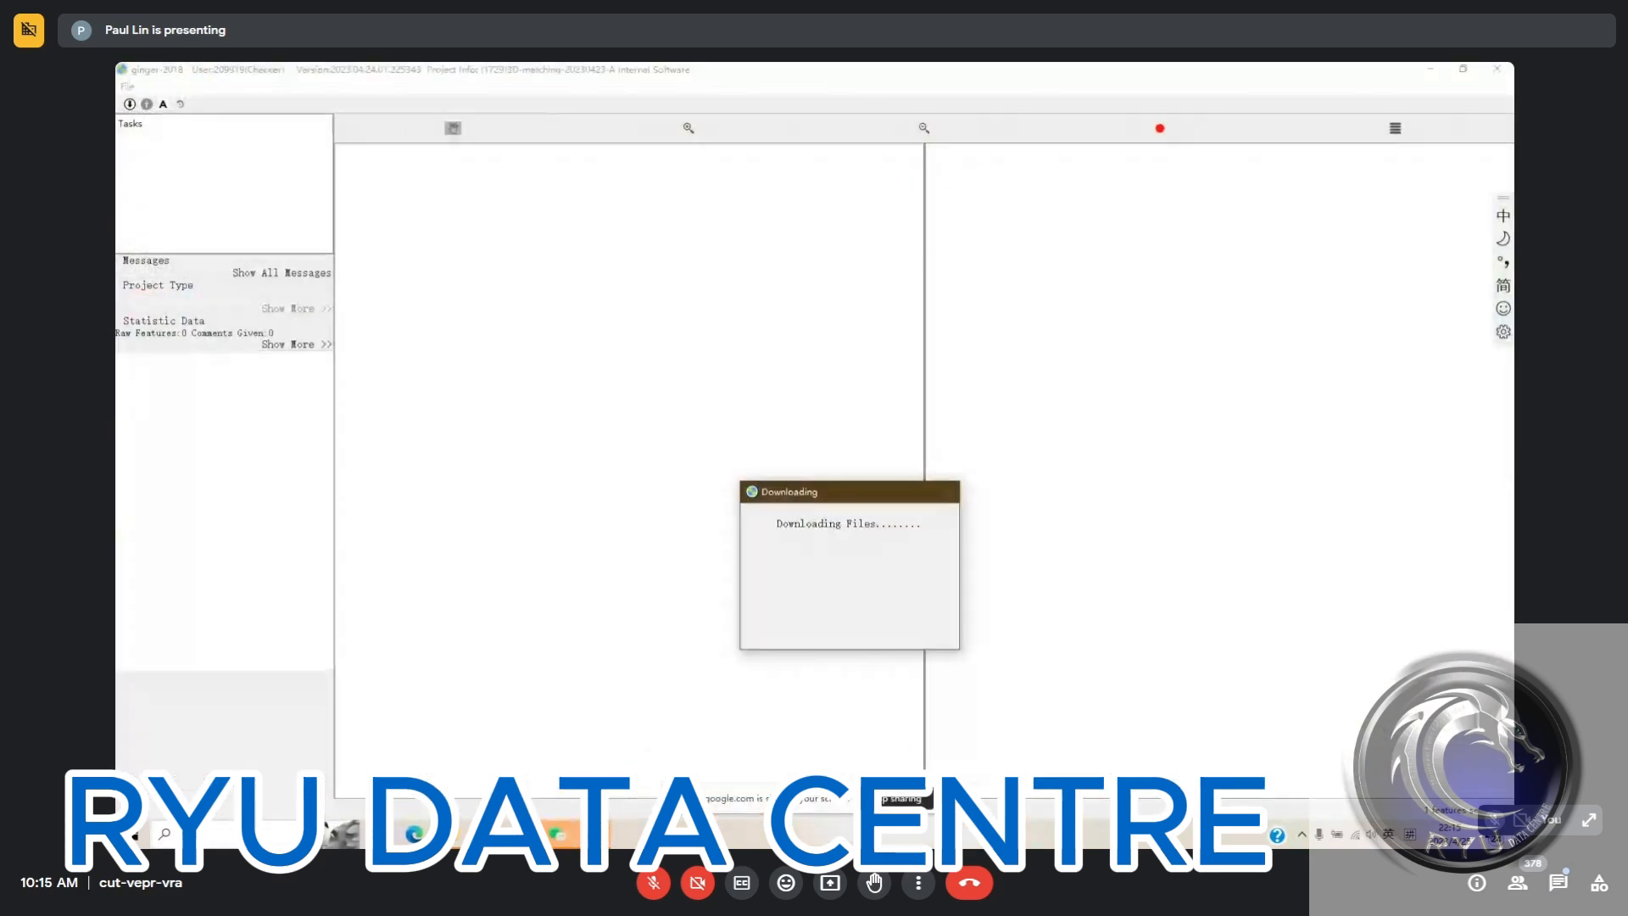
{"action": "left_click", "coordinate": [486, 835]}
{"action": "left_click", "coordinate": [411, 768]}
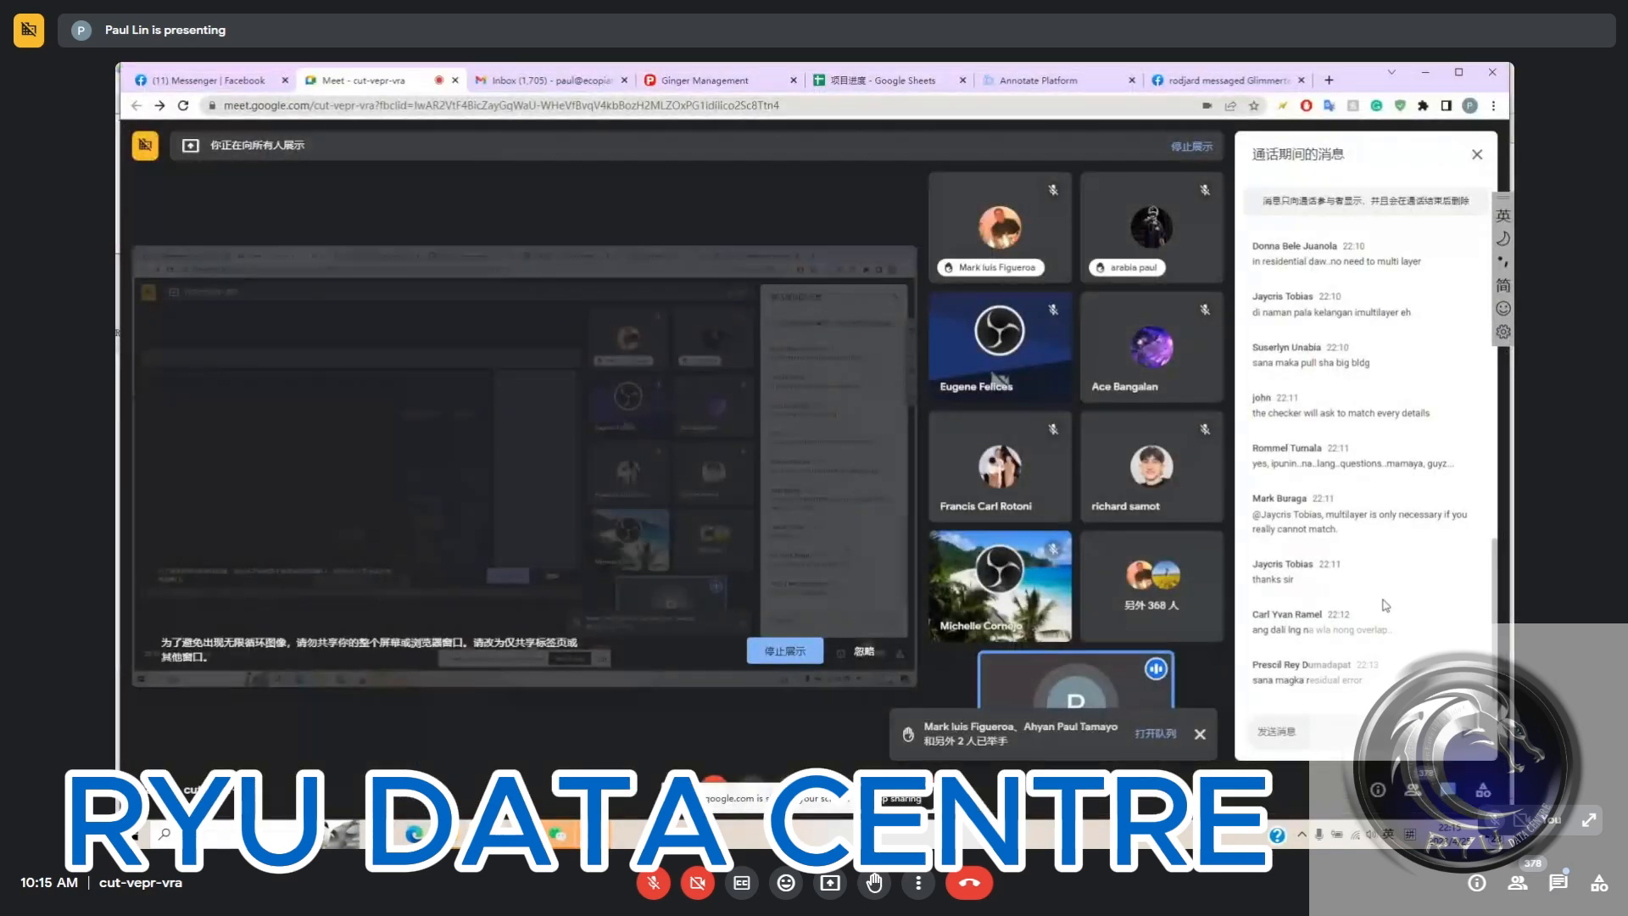